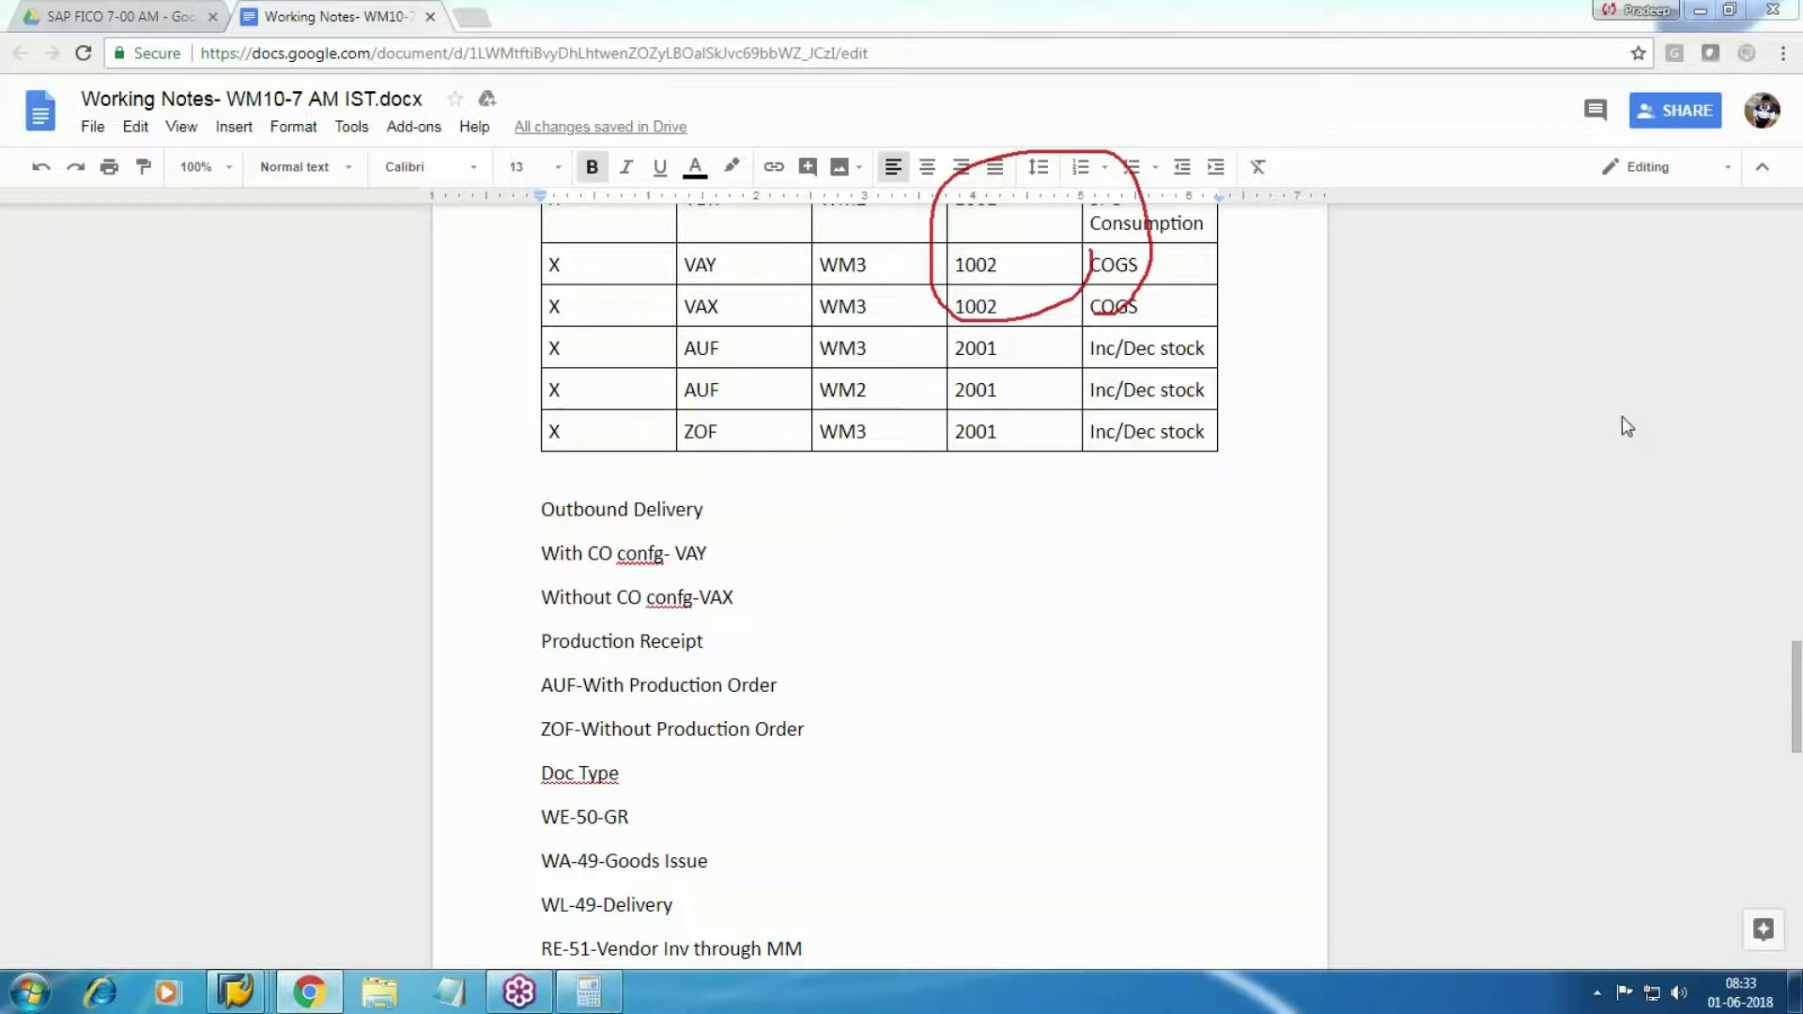
- Change the quantity in the "Stock Issued to Production" line of the P2P notes to 40 kg
{"action": "left_click", "coordinate": [920, 703]}
{"action": "scroll", "coordinate": [919, 704], "scroll_direction": "down", "scroll_amount": 7}
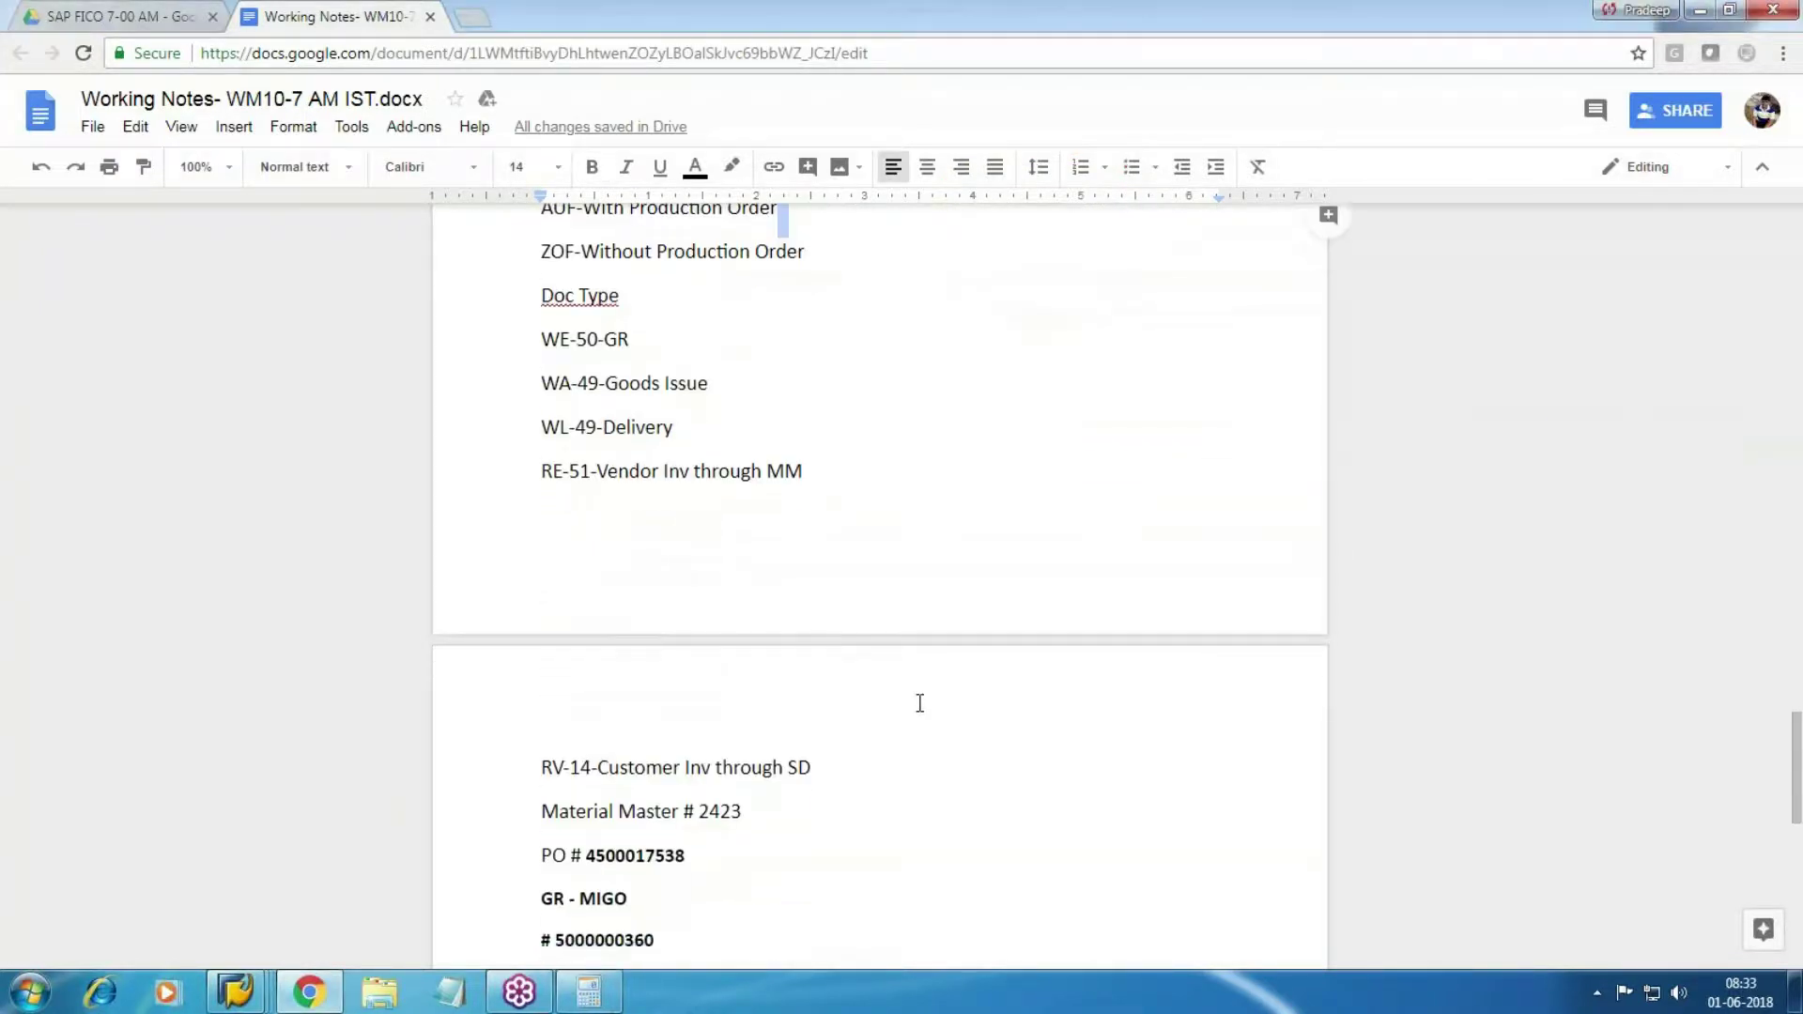
{"action": "scroll", "coordinate": [926, 704], "scroll_direction": "up", "scroll_amount": 13}
{"action": "scroll", "coordinate": [939, 698], "scroll_direction": "up", "scroll_amount": 5}
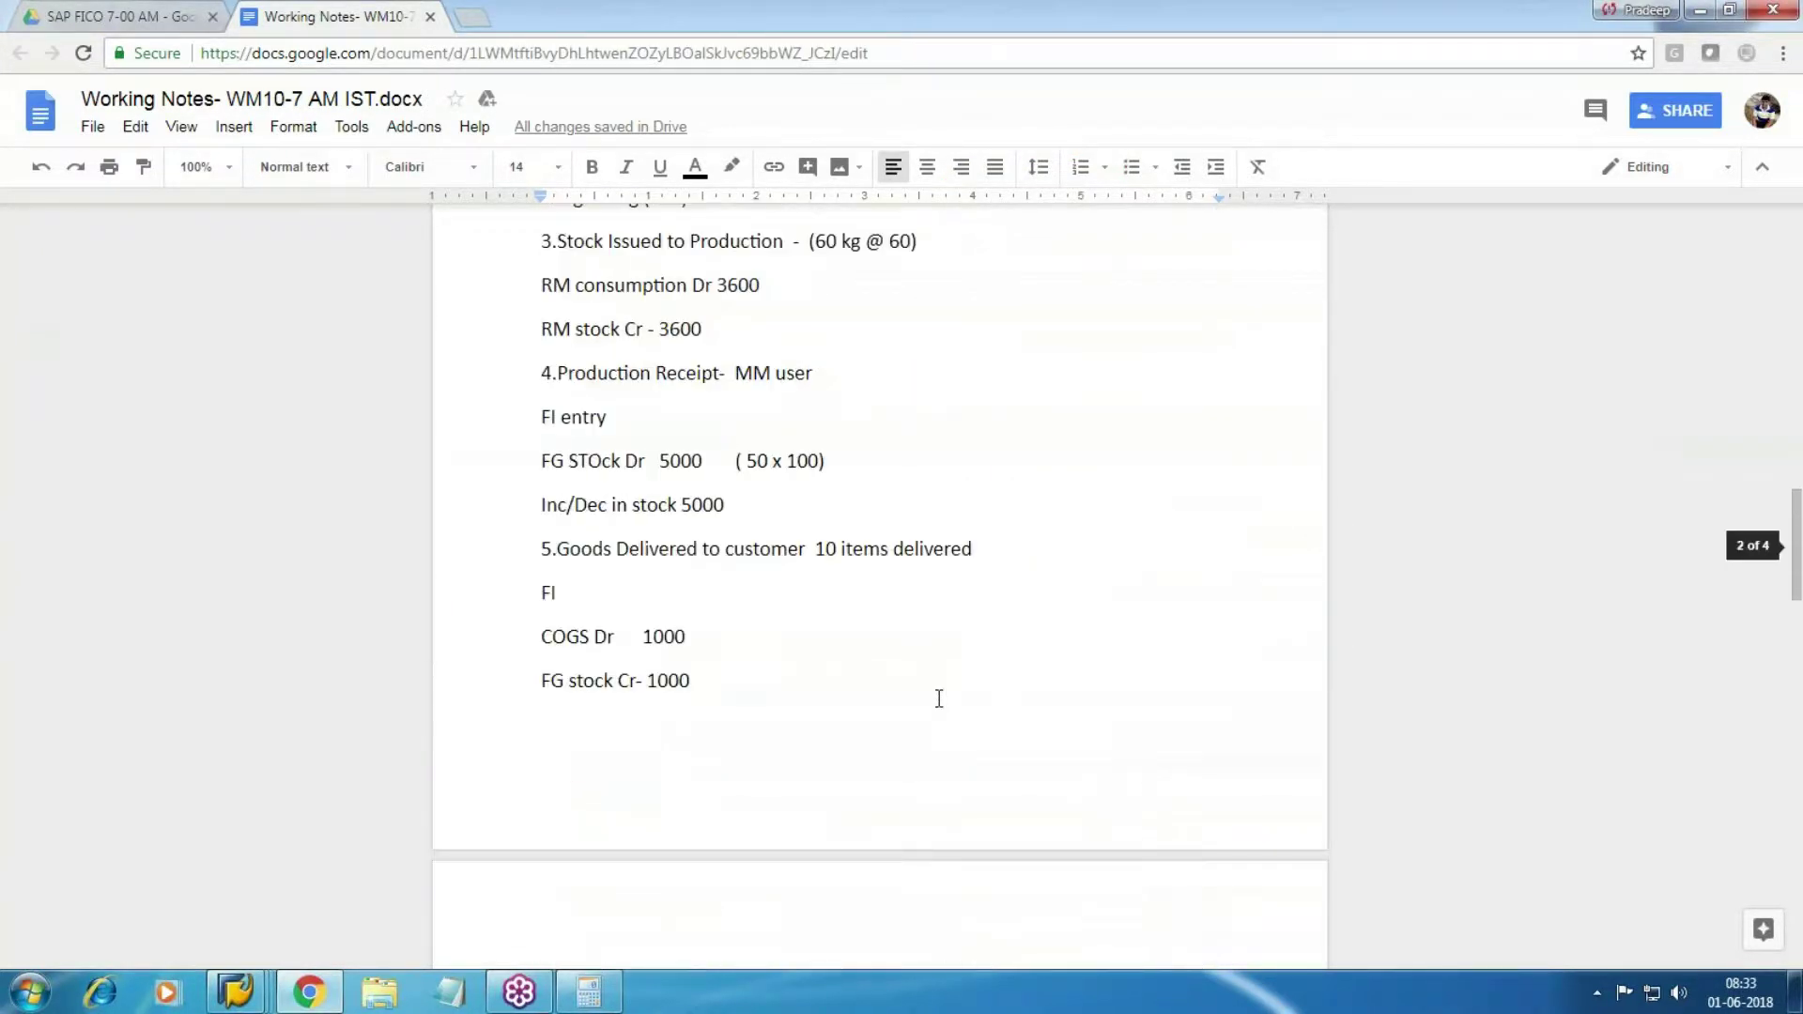
{"action": "scroll", "coordinate": [584, 537], "scroll_direction": "up", "scroll_amount": 1}
{"action": "scroll", "coordinate": [584, 537], "scroll_direction": "up", "scroll_amount": 3}
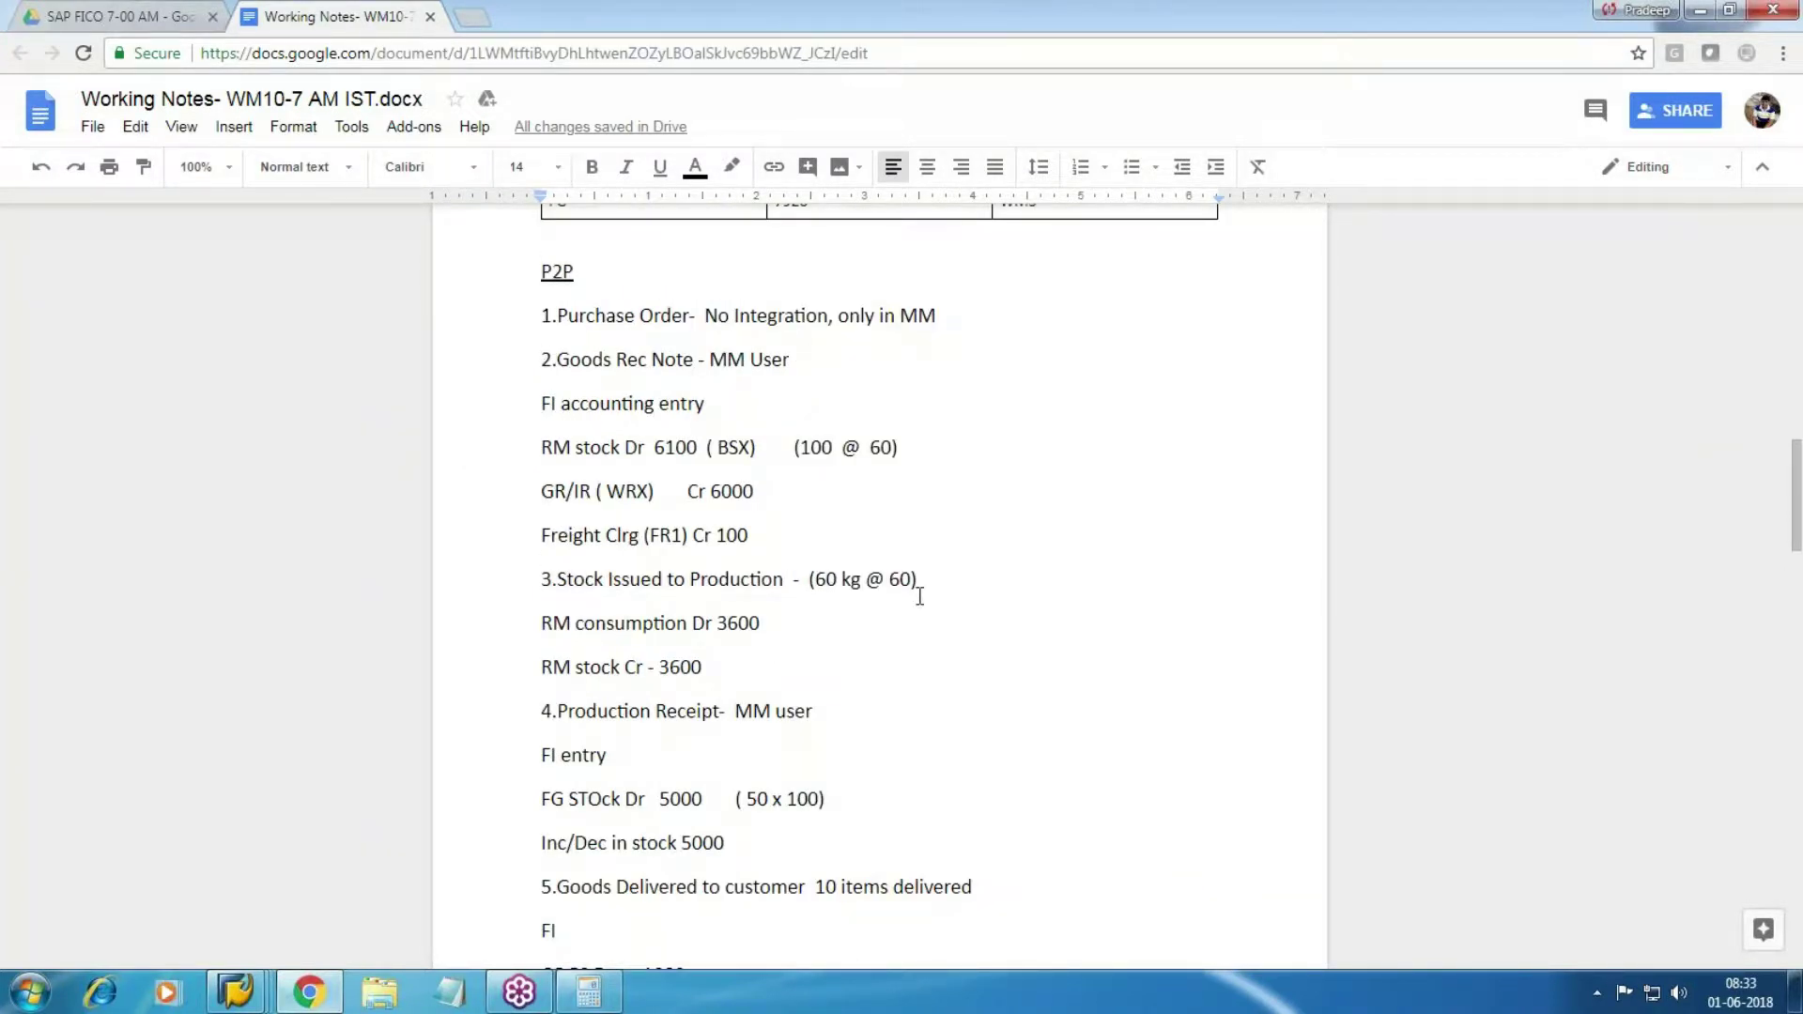
{"action": "left_click", "coordinate": [836, 579]}
{"action": "key", "text": "BackSpace"}
{"action": "key", "text": "BackSpace"}
{"action": "type", "text": "40"}
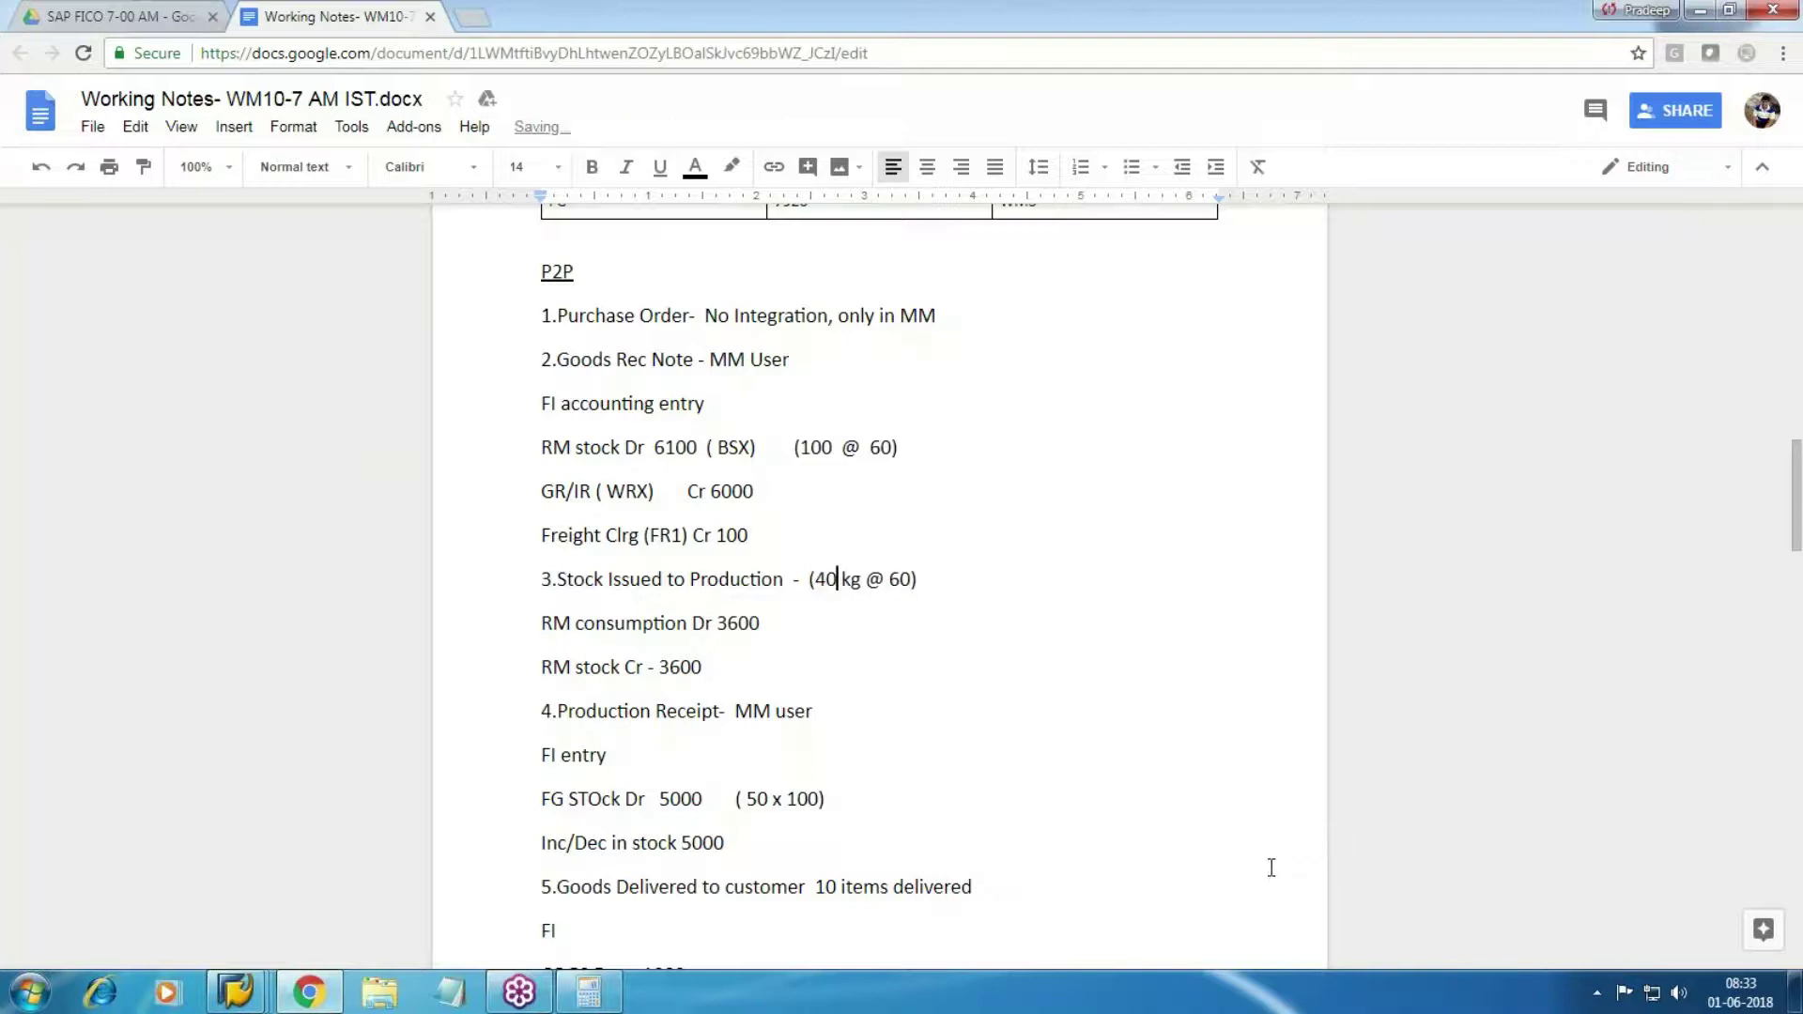
{"action": "key", "text": "Right"}
{"action": "key", "text": "Right"}
{"action": "key", "text": "Right"}
{"action": "key", "text": "Right"}
{"action": "key", "text": "Right"}
{"action": "key", "text": "Right"}
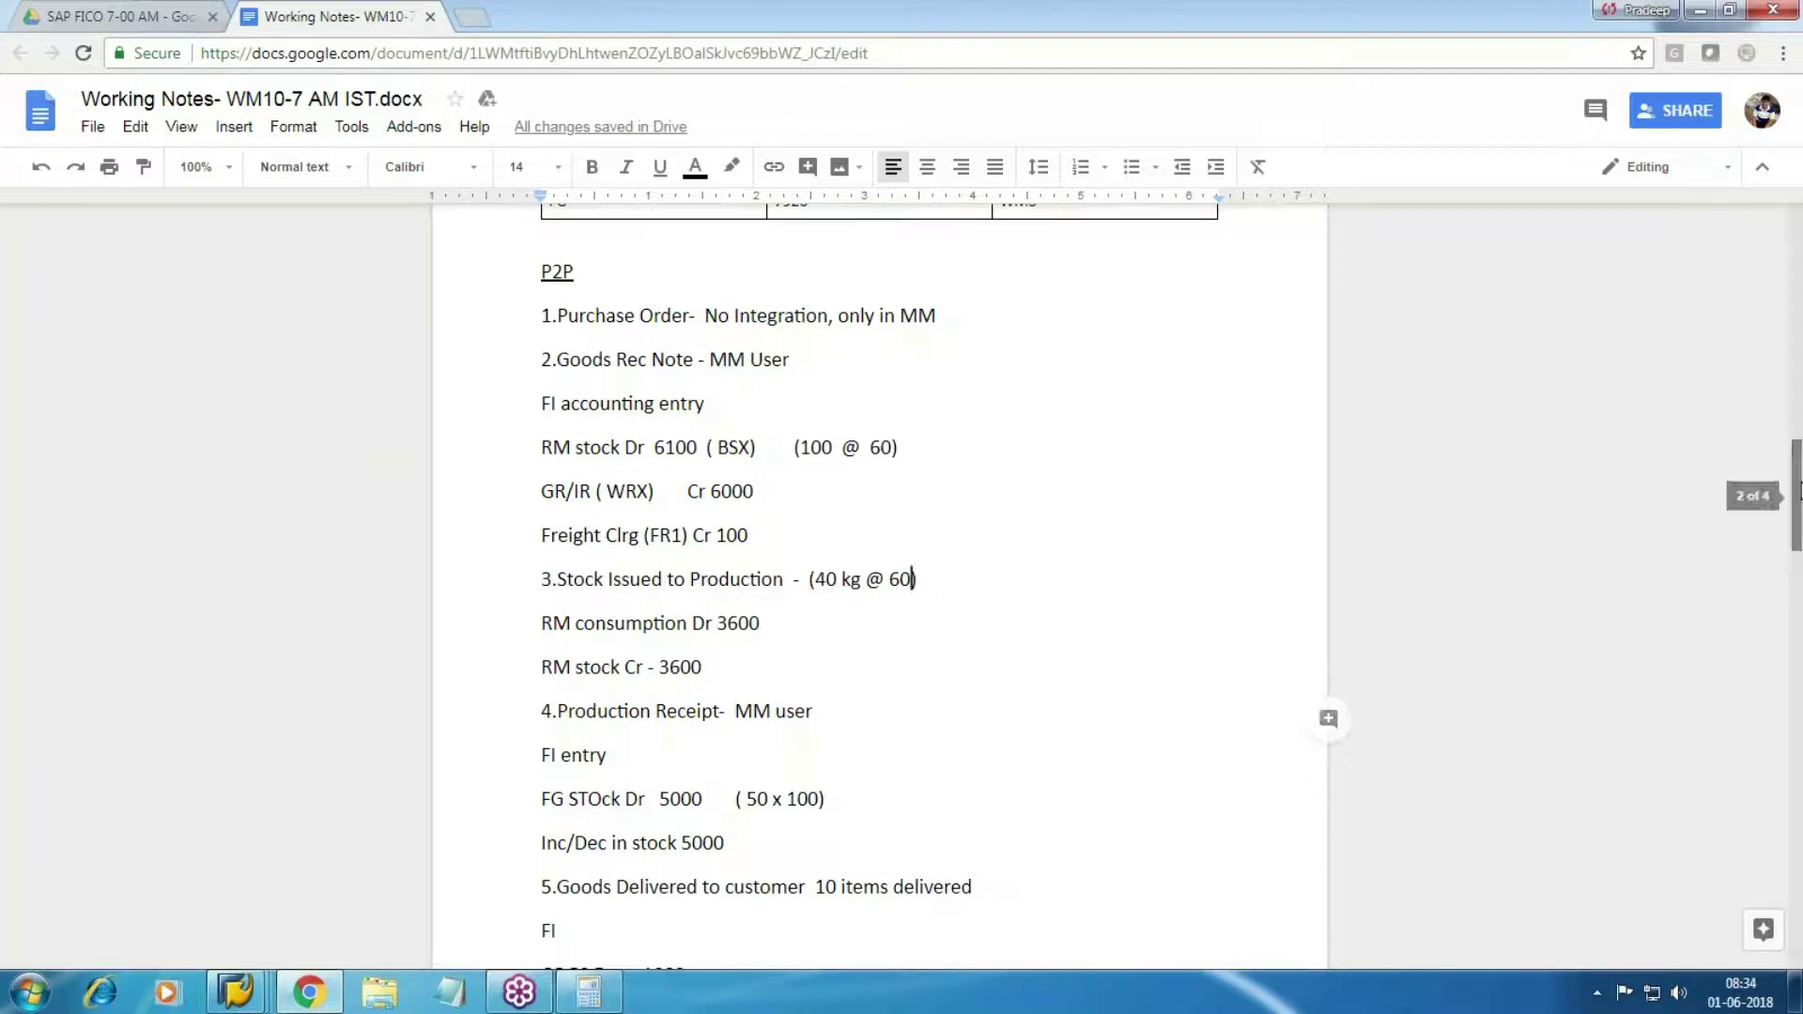
- Add the lines "RM consumption" and "Create Cost Center -KS01" at the end of the working notes
{"action": "left_click_drag", "start_coordinate": [1796, 507], "coordinate": [1778, 855]}
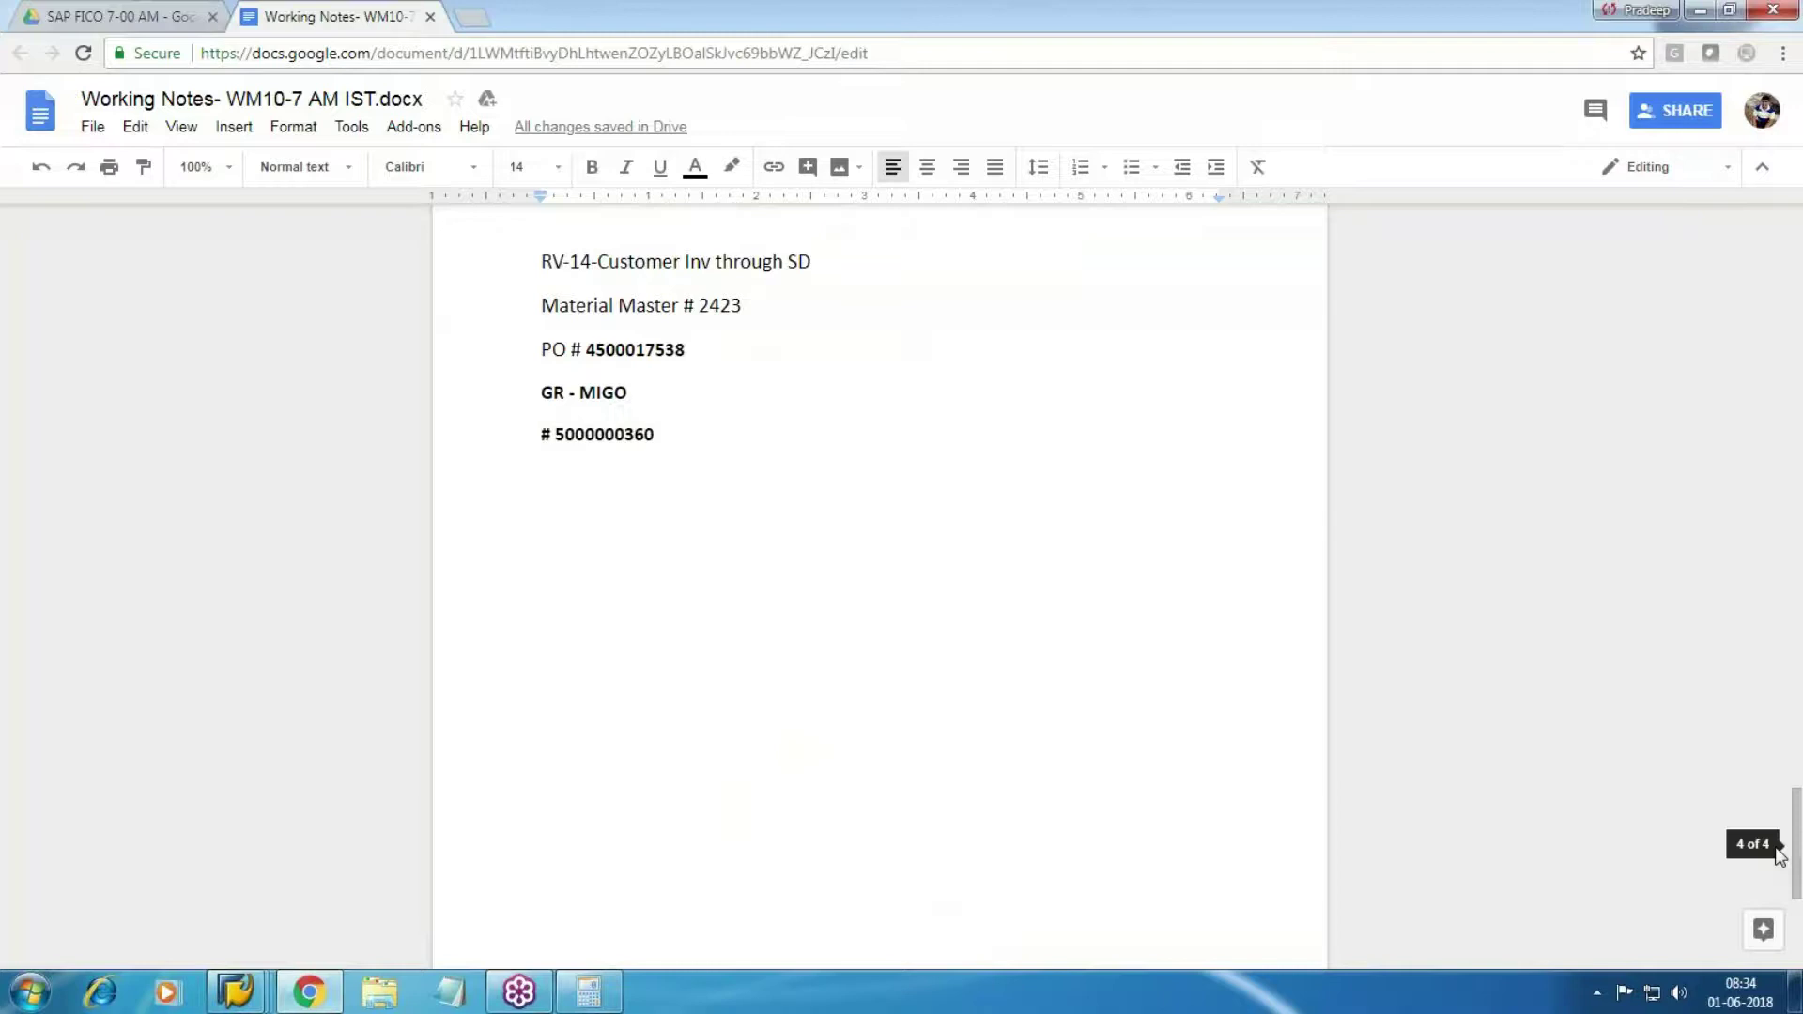
{"action": "left_click", "coordinate": [752, 457]}
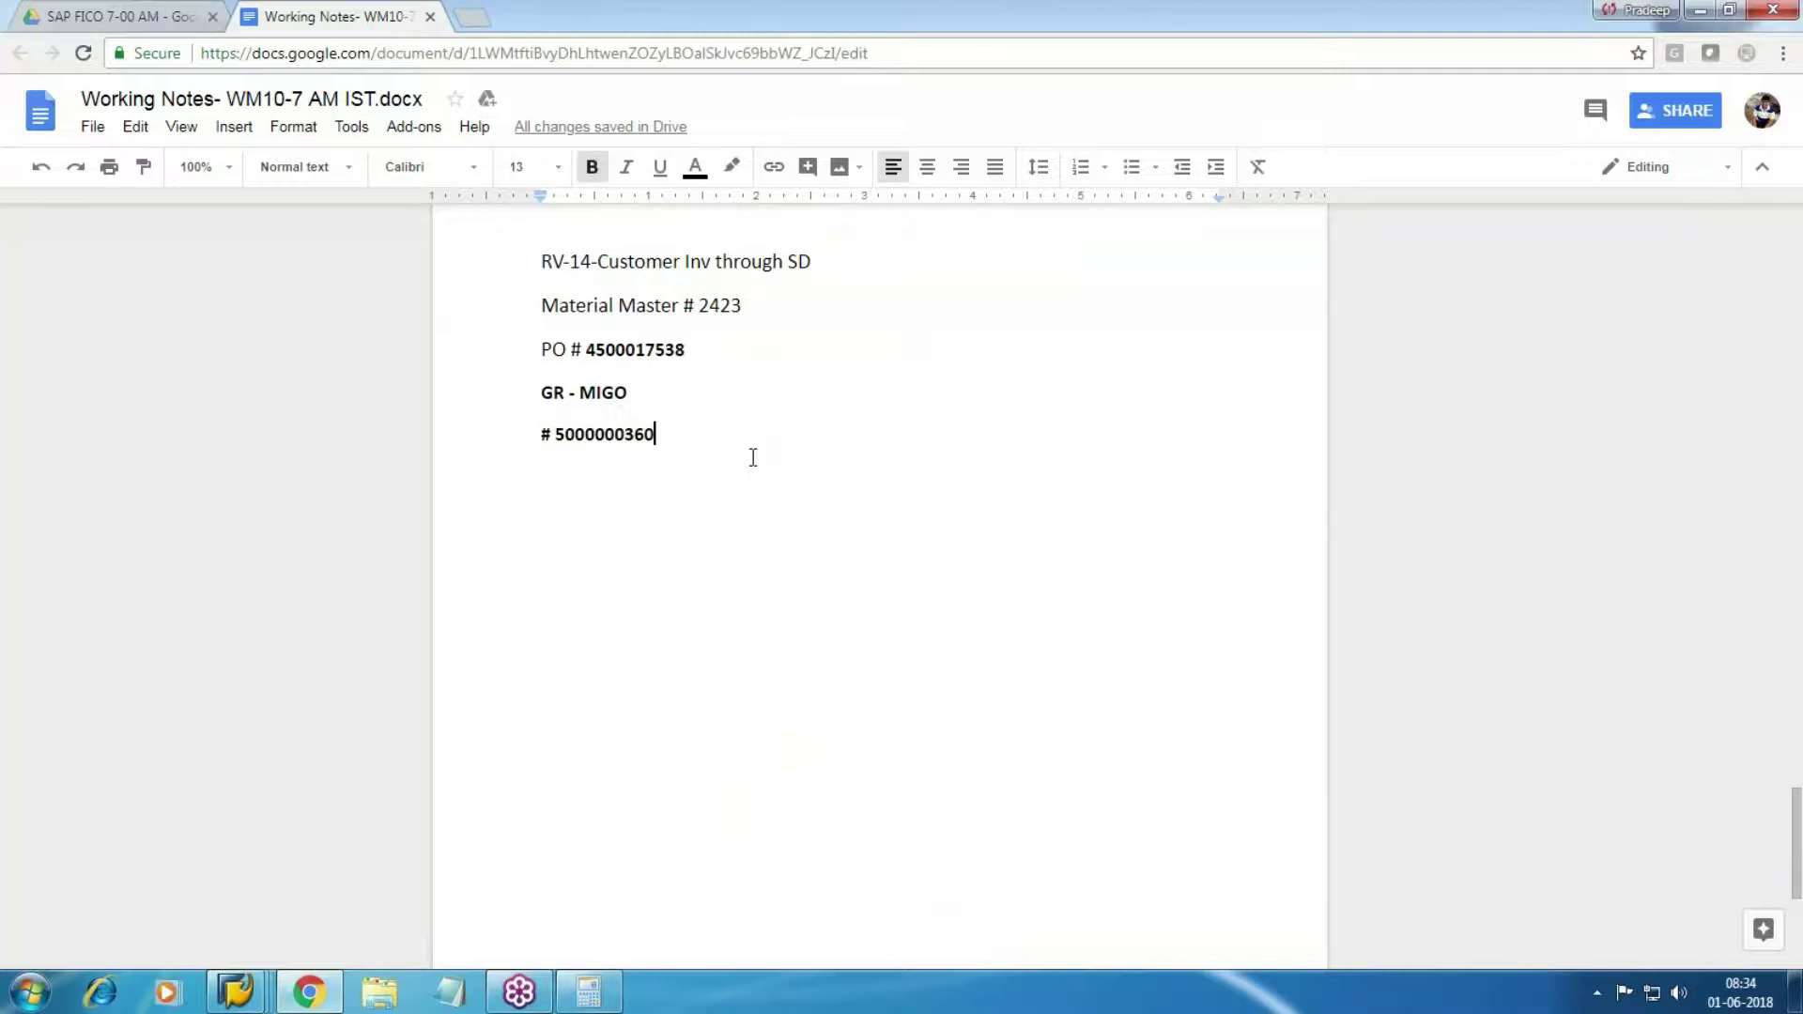
{"action": "key", "text": "Return"}
{"action": "type", "text": "RM"}
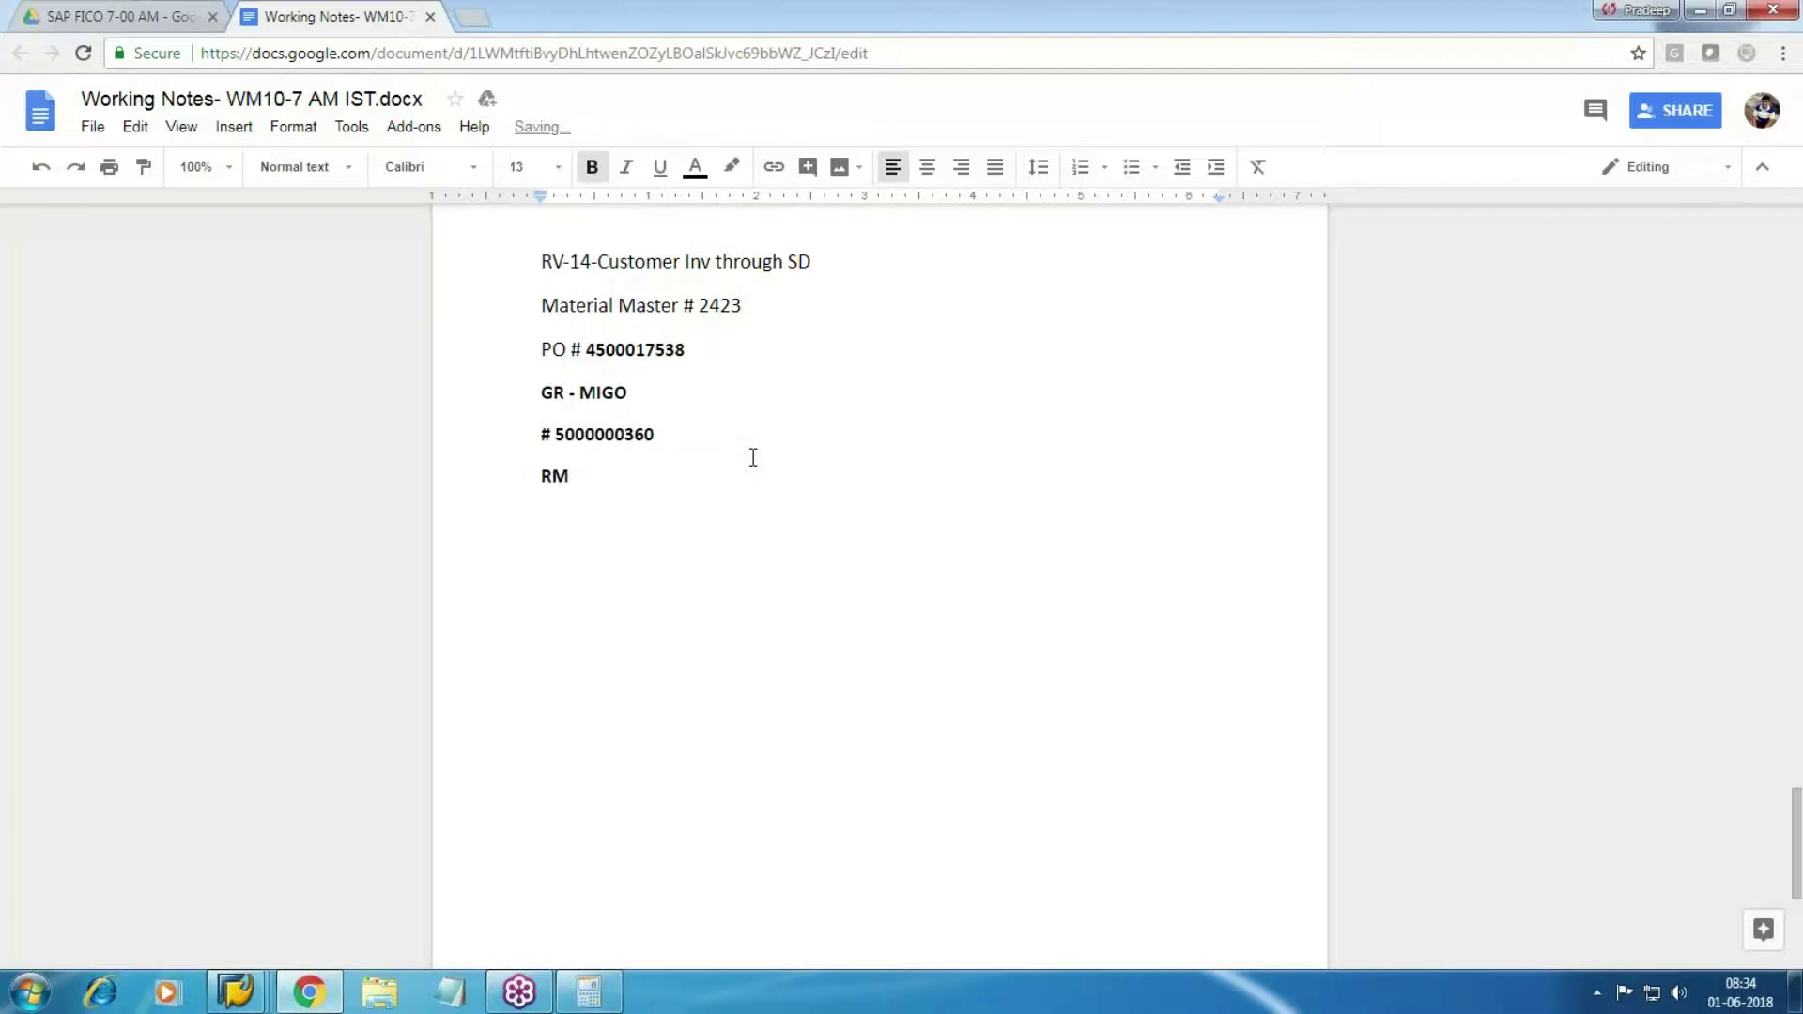
{"action": "type", "text": " consumption"}
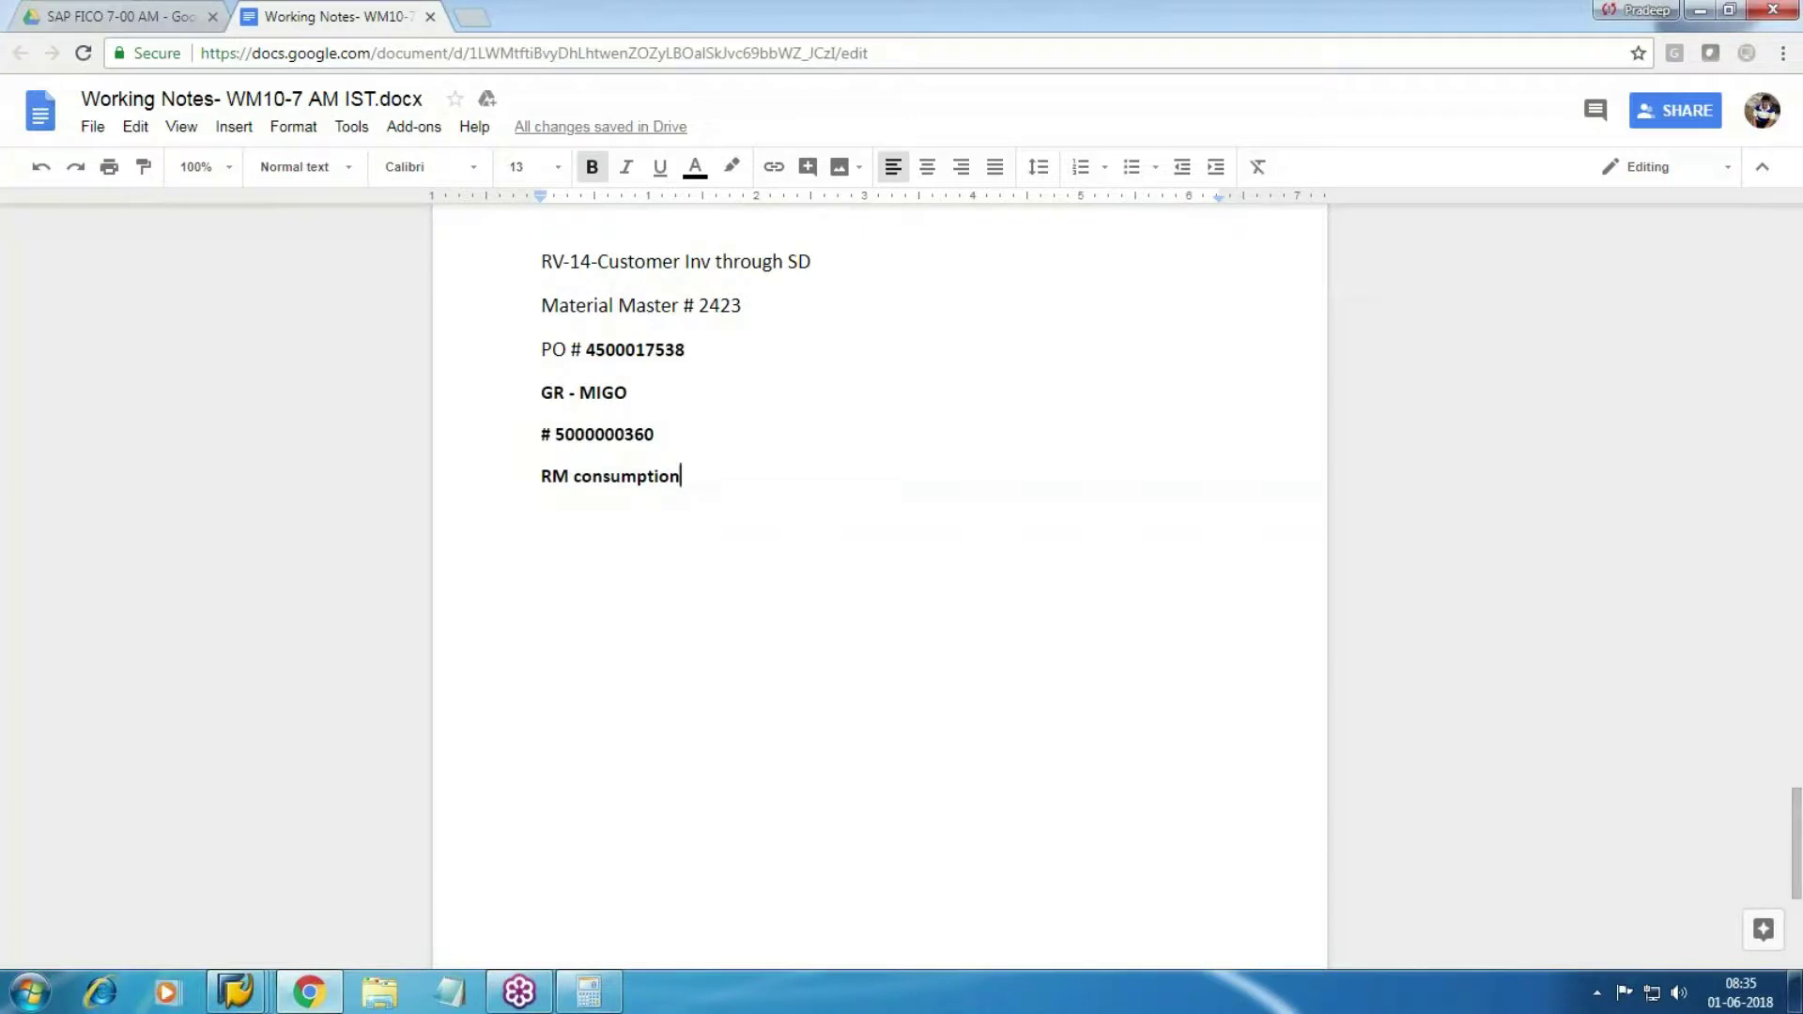
{"action": "key", "text": "Return"}
{"action": "type", "text": "Create Cost "}
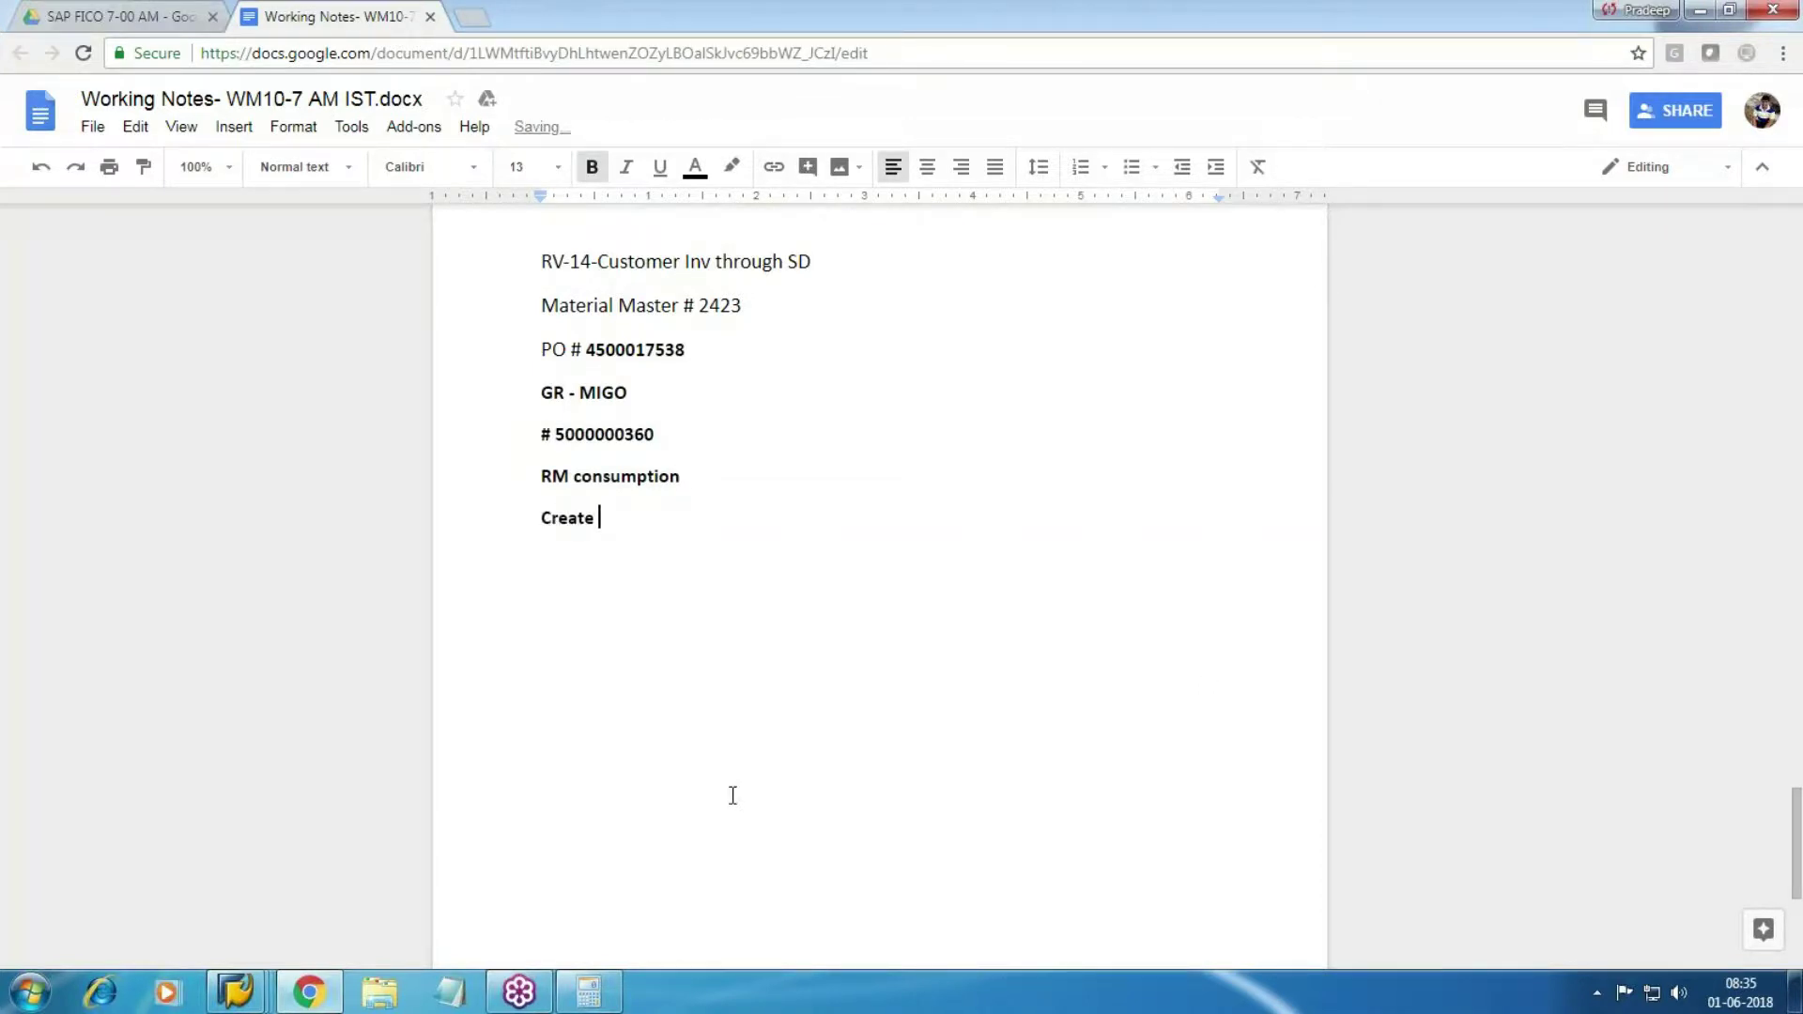
{"action": "type", "text": "Center -KS01"}
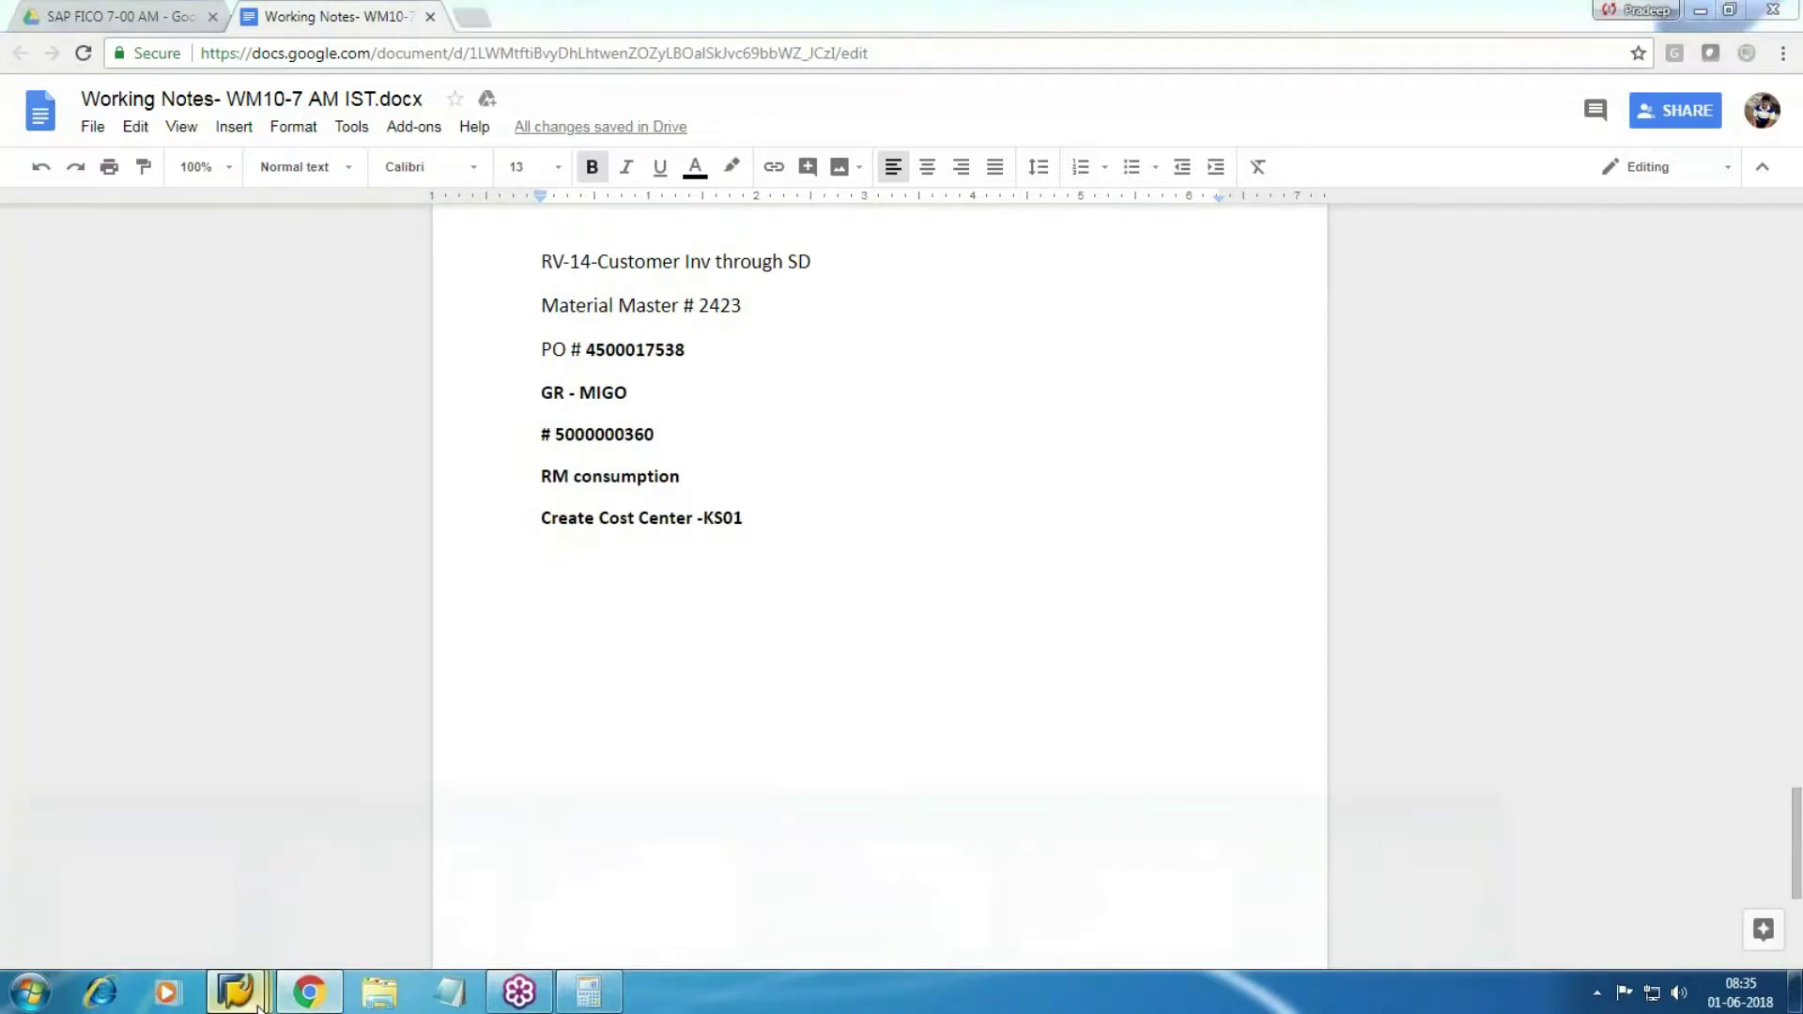
- Switch to SAP and display the SAP Customizing Implementation Guide through transaction SPRO
{"action": "mouse_move", "coordinate": [235, 993]}
{"action": "left_click", "coordinate": [604, 862]}
{"action": "type", "text": "SPRO"}
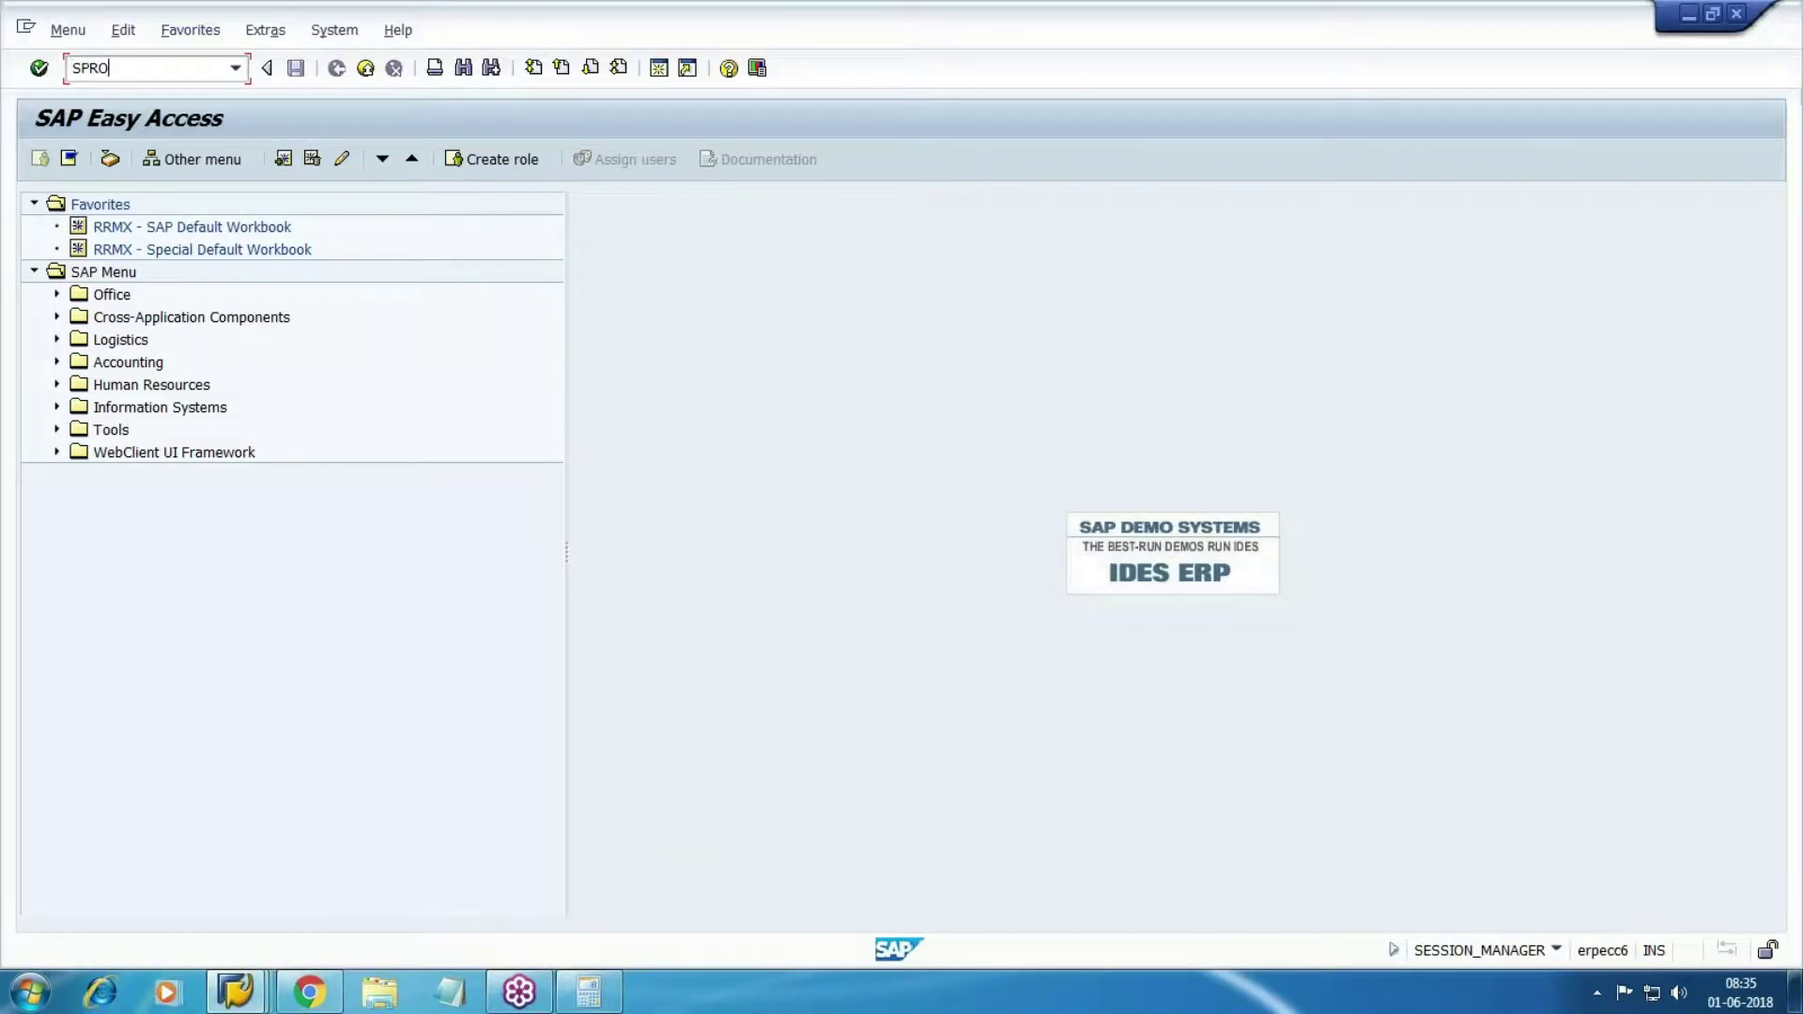
{"action": "key", "text": "Return"}
{"action": "left_click", "coordinate": [113, 159]}
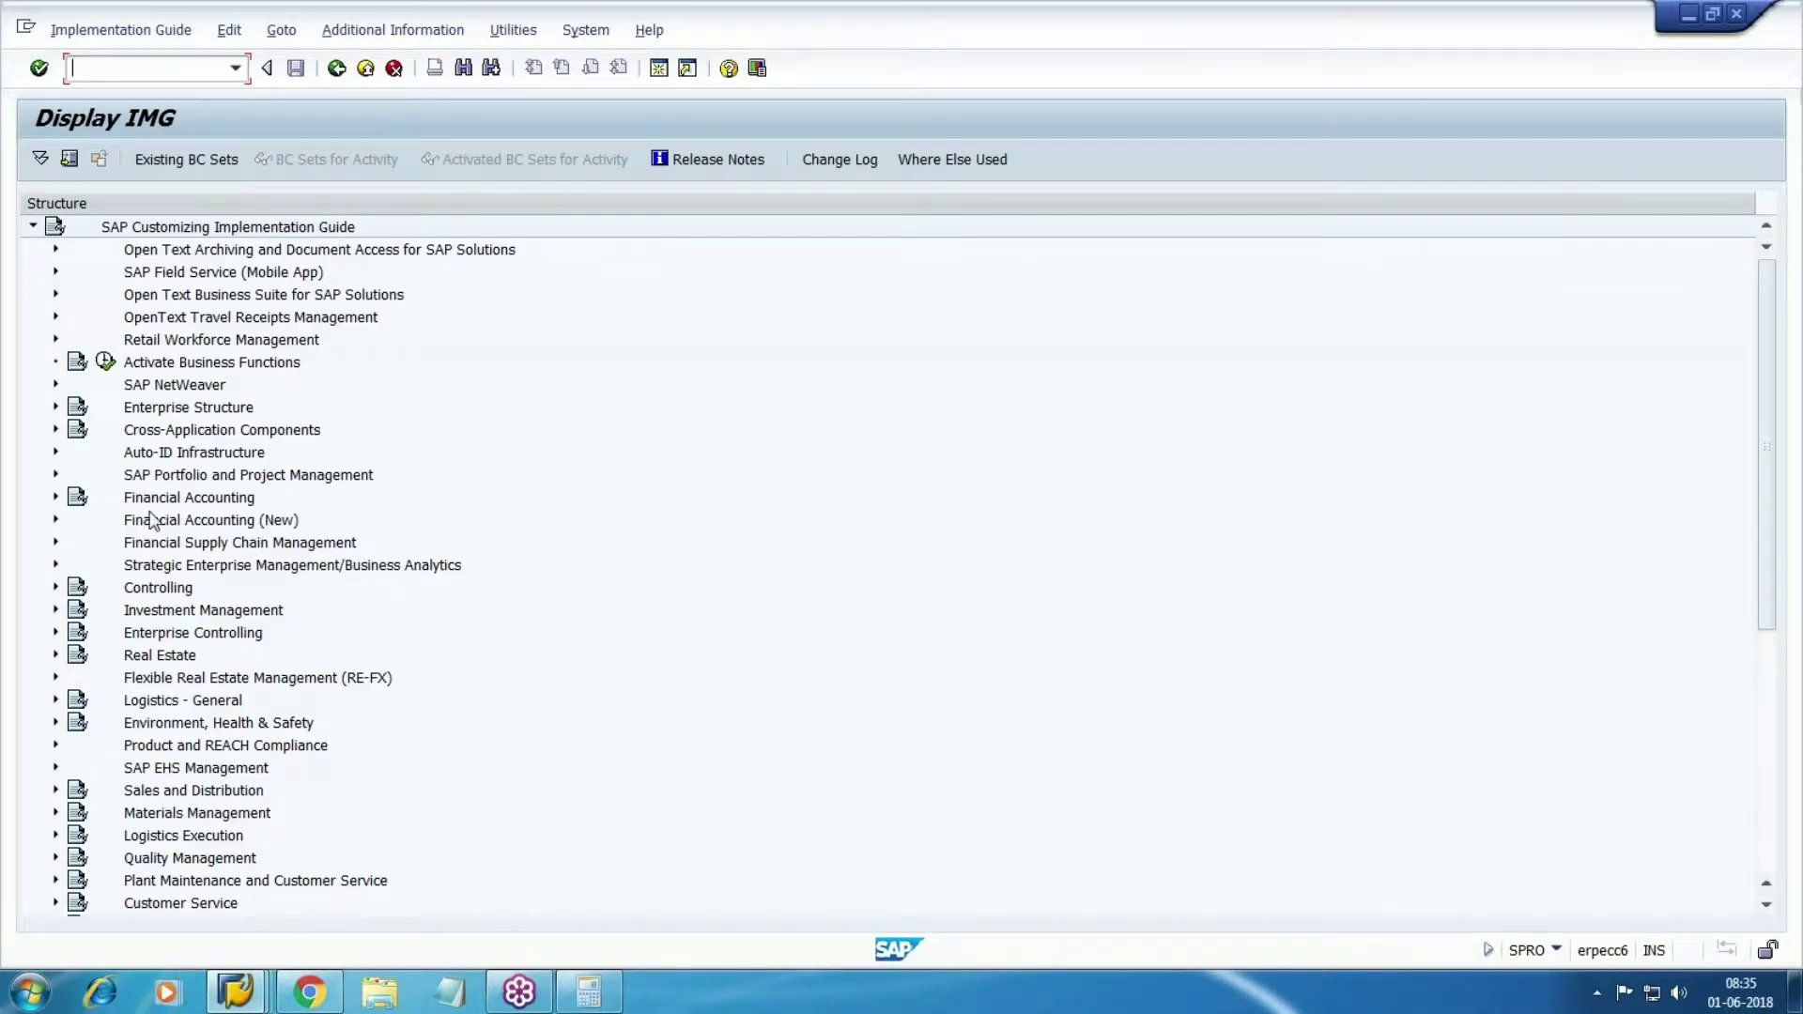
- Open the Maintain Controlling Area activity under Controlling, General Controlling, Organization, and go to the controlling area basic data
{"action": "left_click", "coordinate": [56, 588]}
{"action": "scroll", "coordinate": [68, 563], "scroll_direction": "down", "scroll_amount": 2}
{"action": "left_click", "coordinate": [75, 520]}
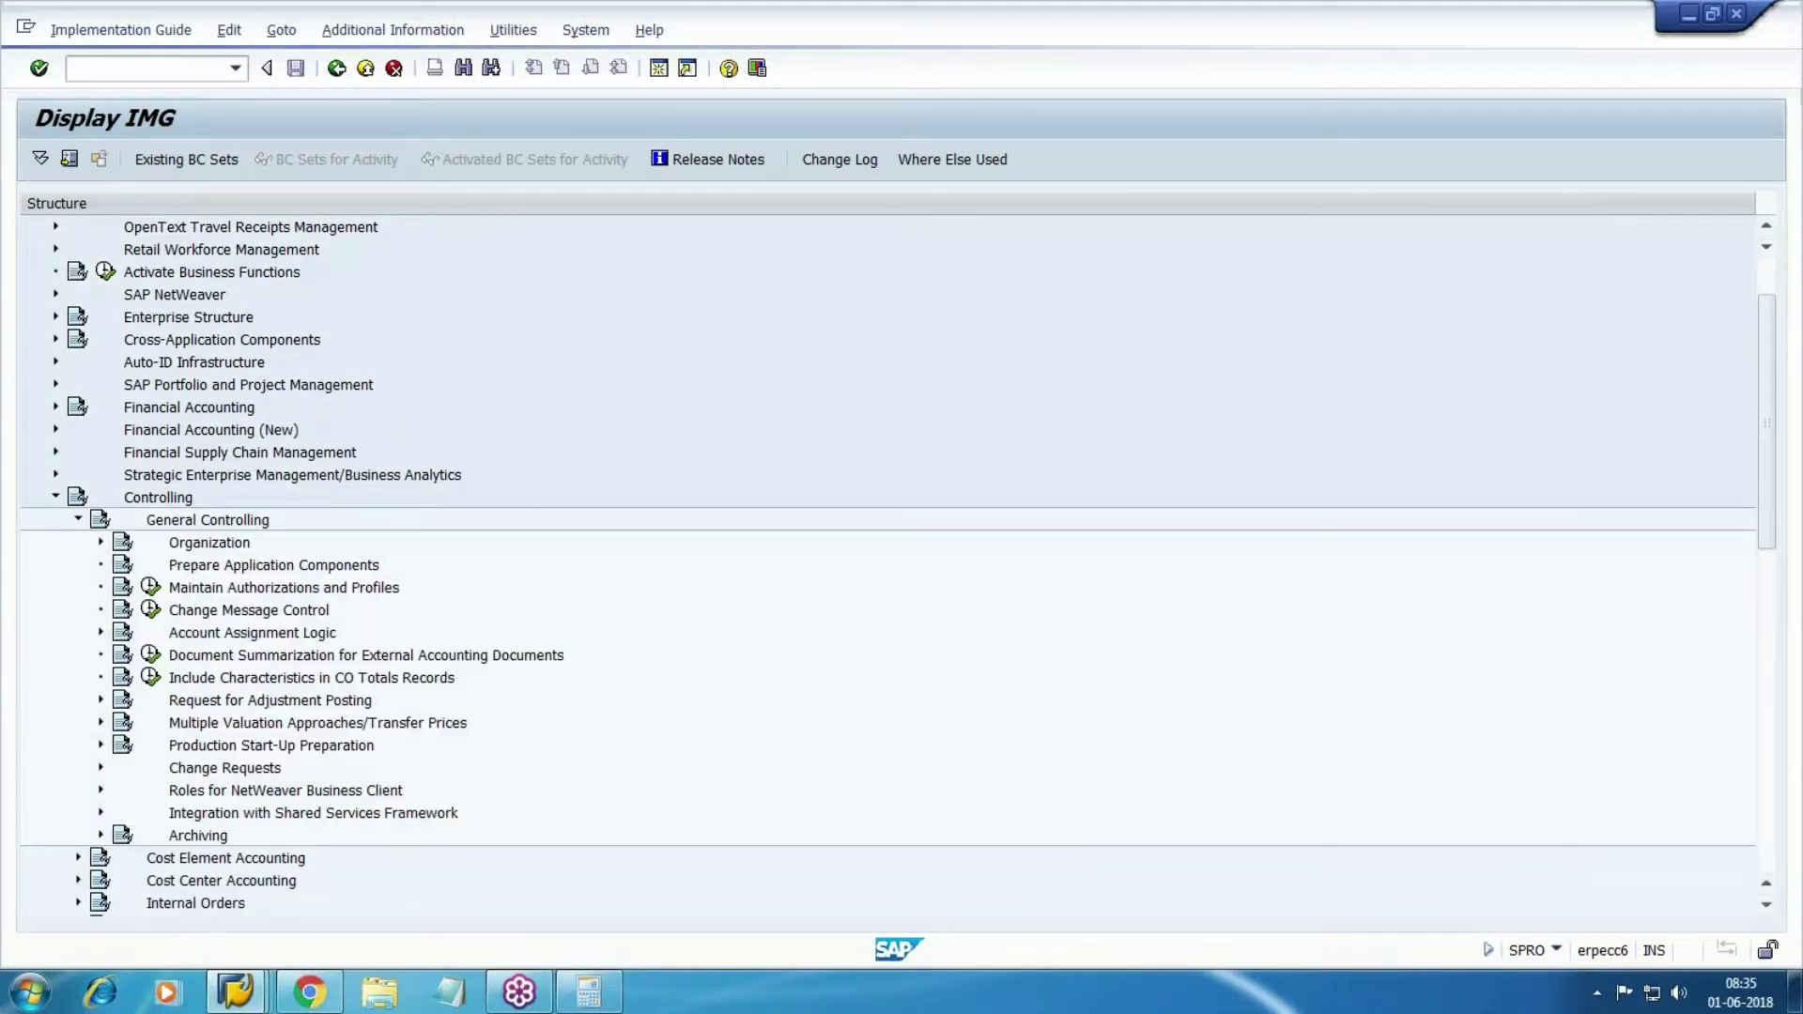
{"action": "left_click", "coordinate": [101, 543]}
{"action": "left_click", "coordinate": [173, 564]}
{"action": "double_click", "coordinate": [112, 317]}
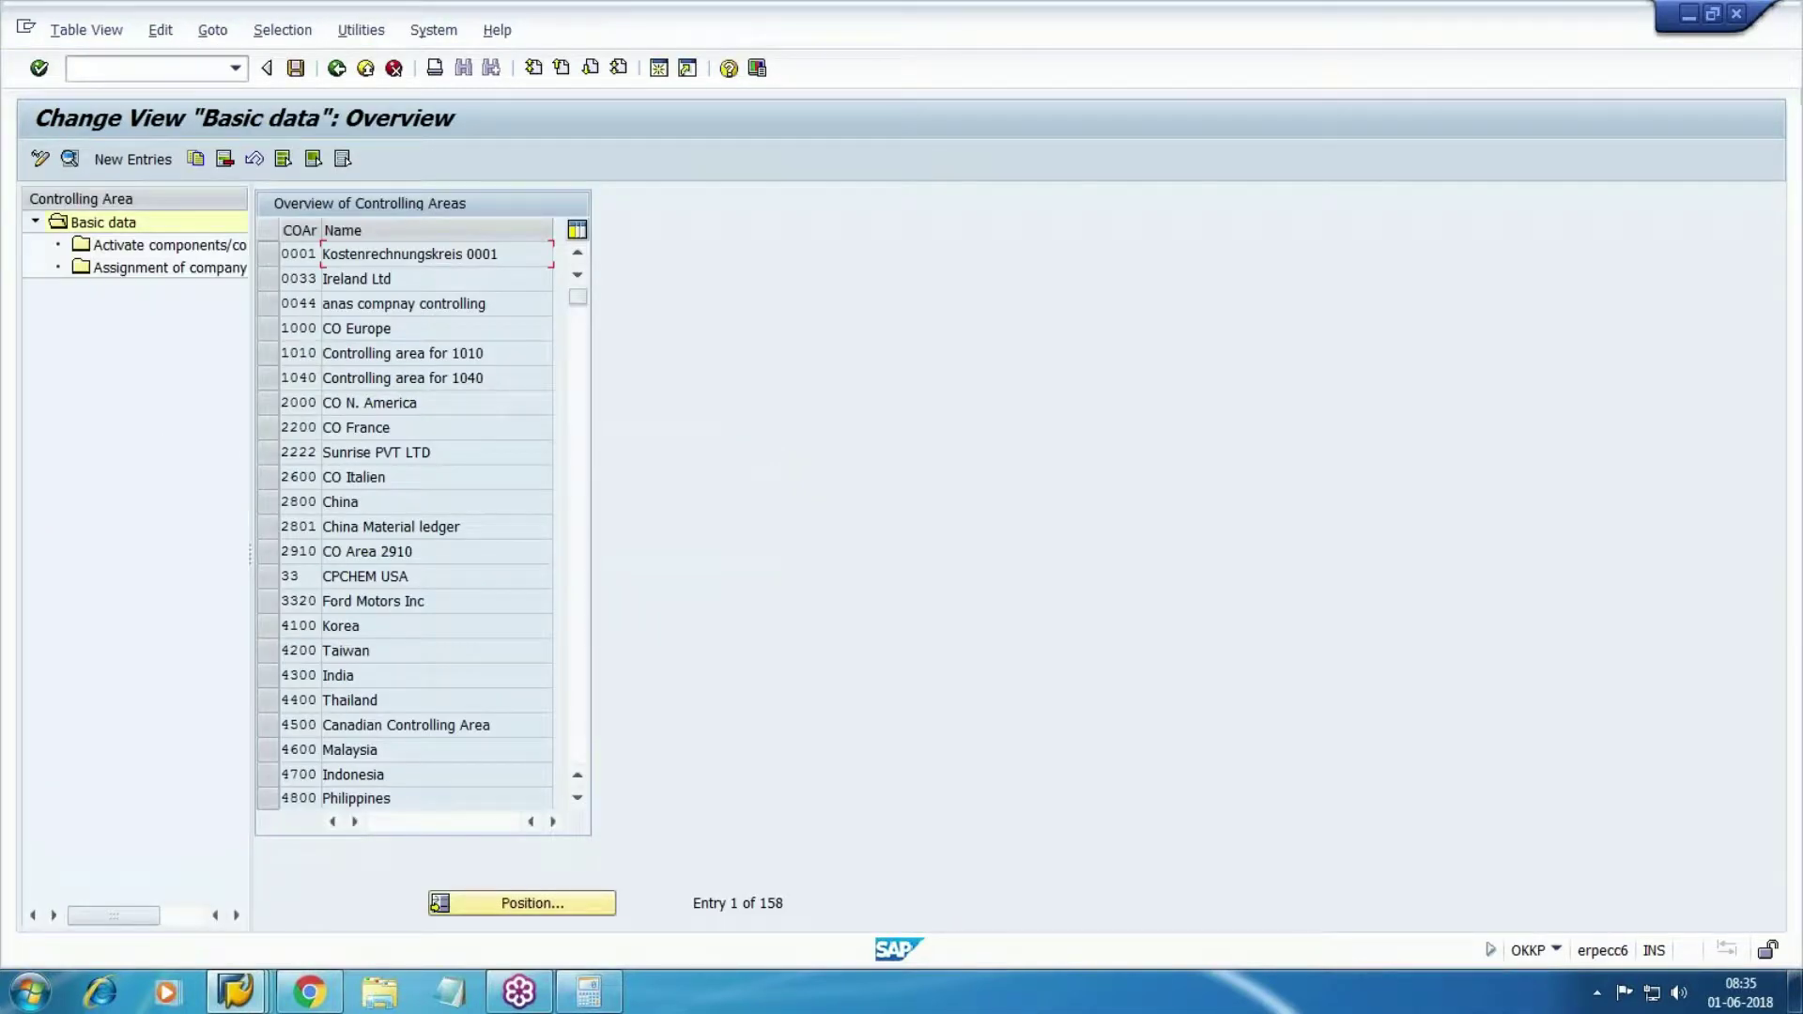
- Find controlling area WM10 in the overview and open its basic data details
{"action": "left_click", "coordinate": [562, 902]}
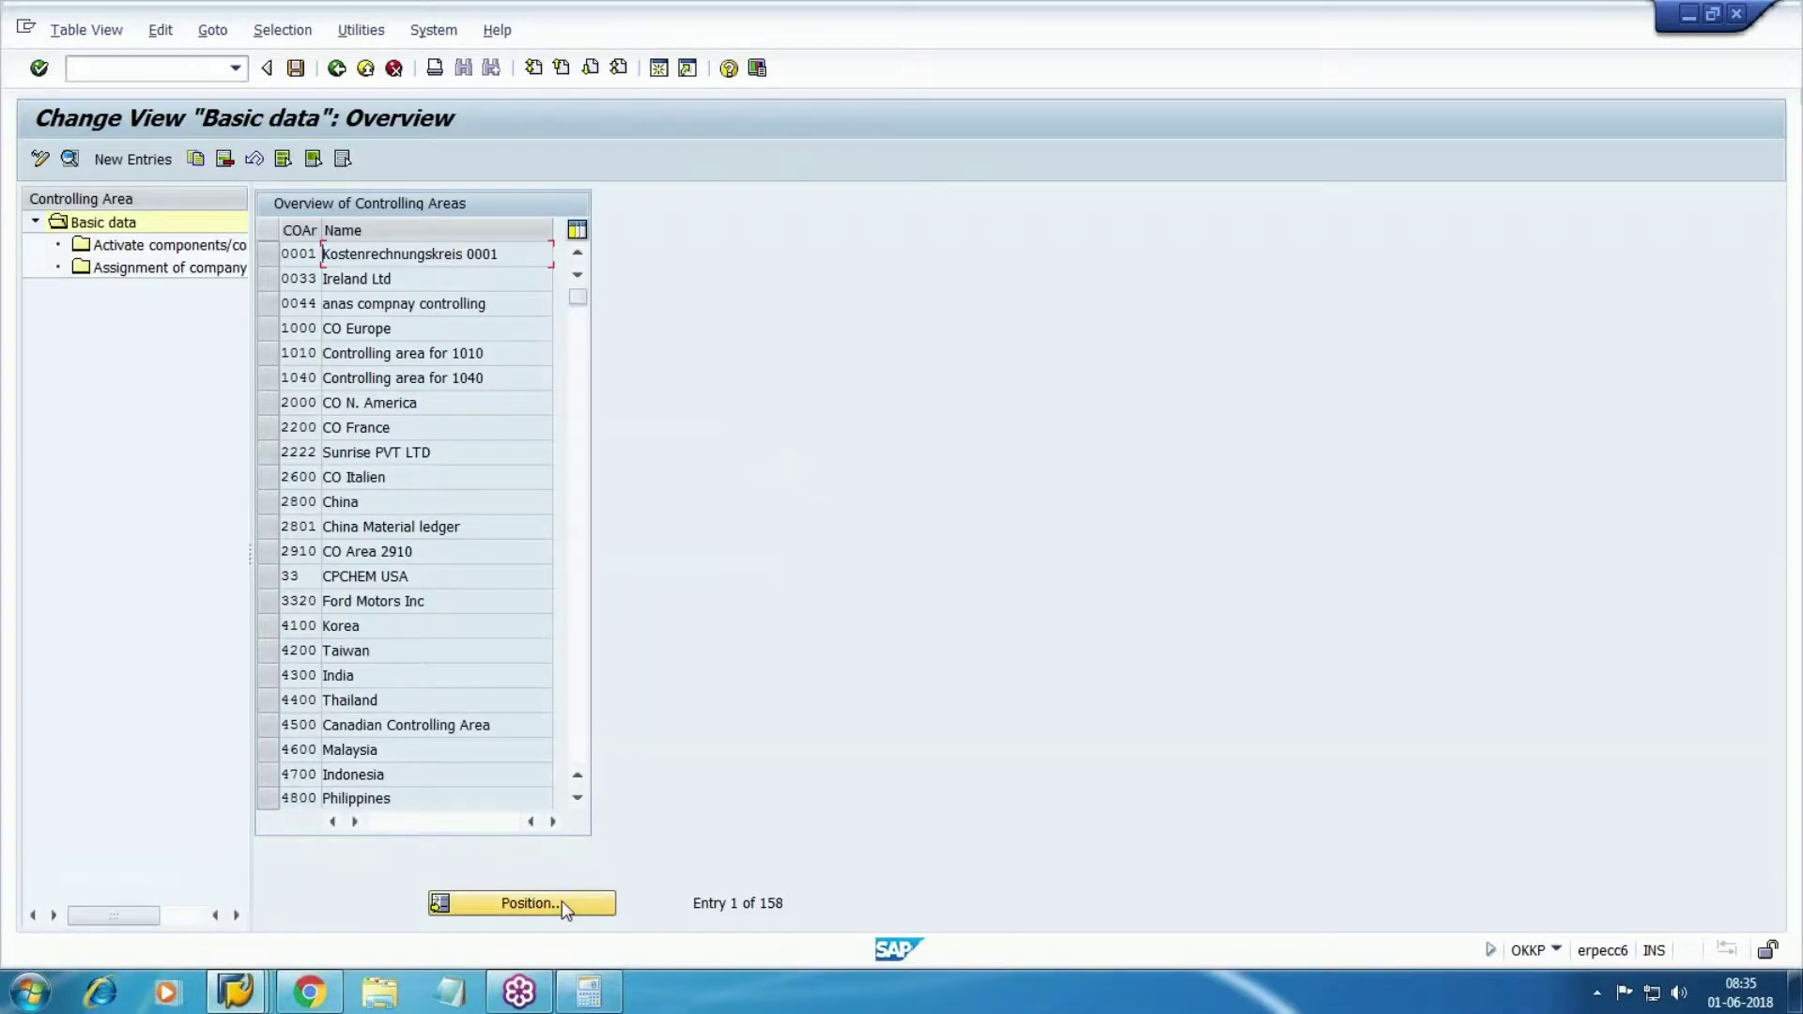
{"action": "type", "text": "WM10"}
{"action": "key", "text": "Return"}
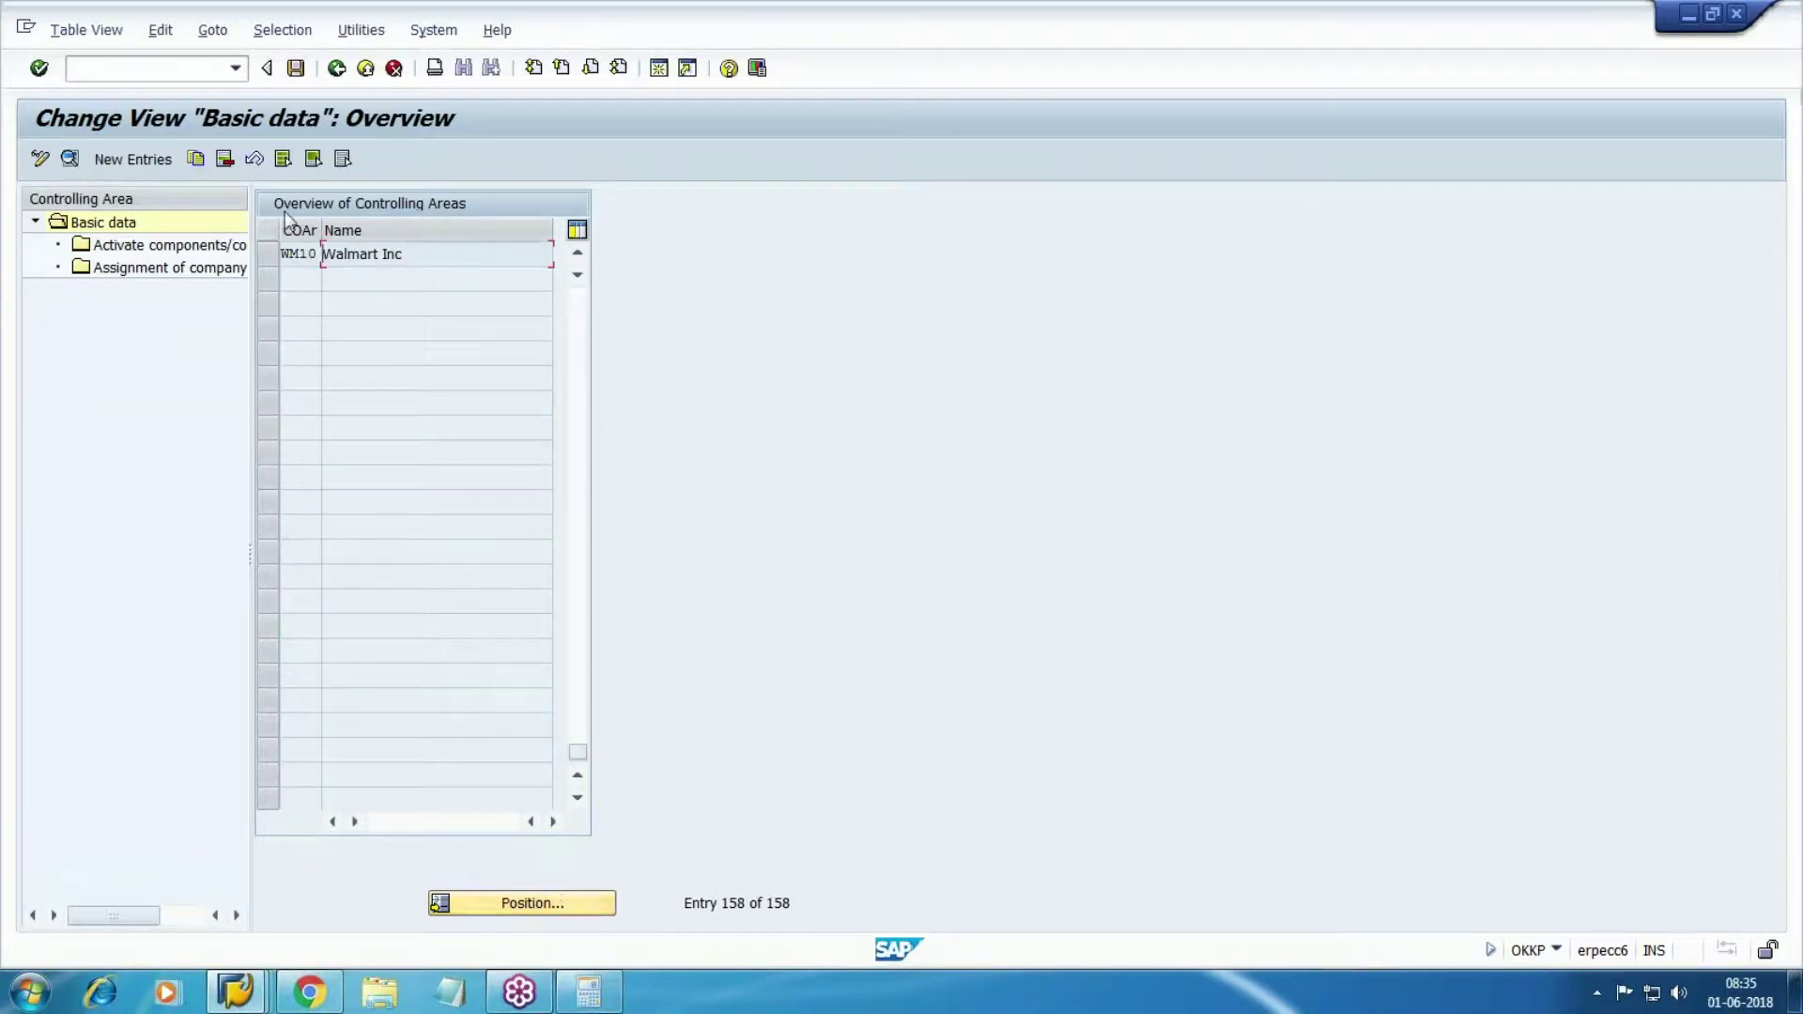
{"action": "double_click", "coordinate": [297, 253]}
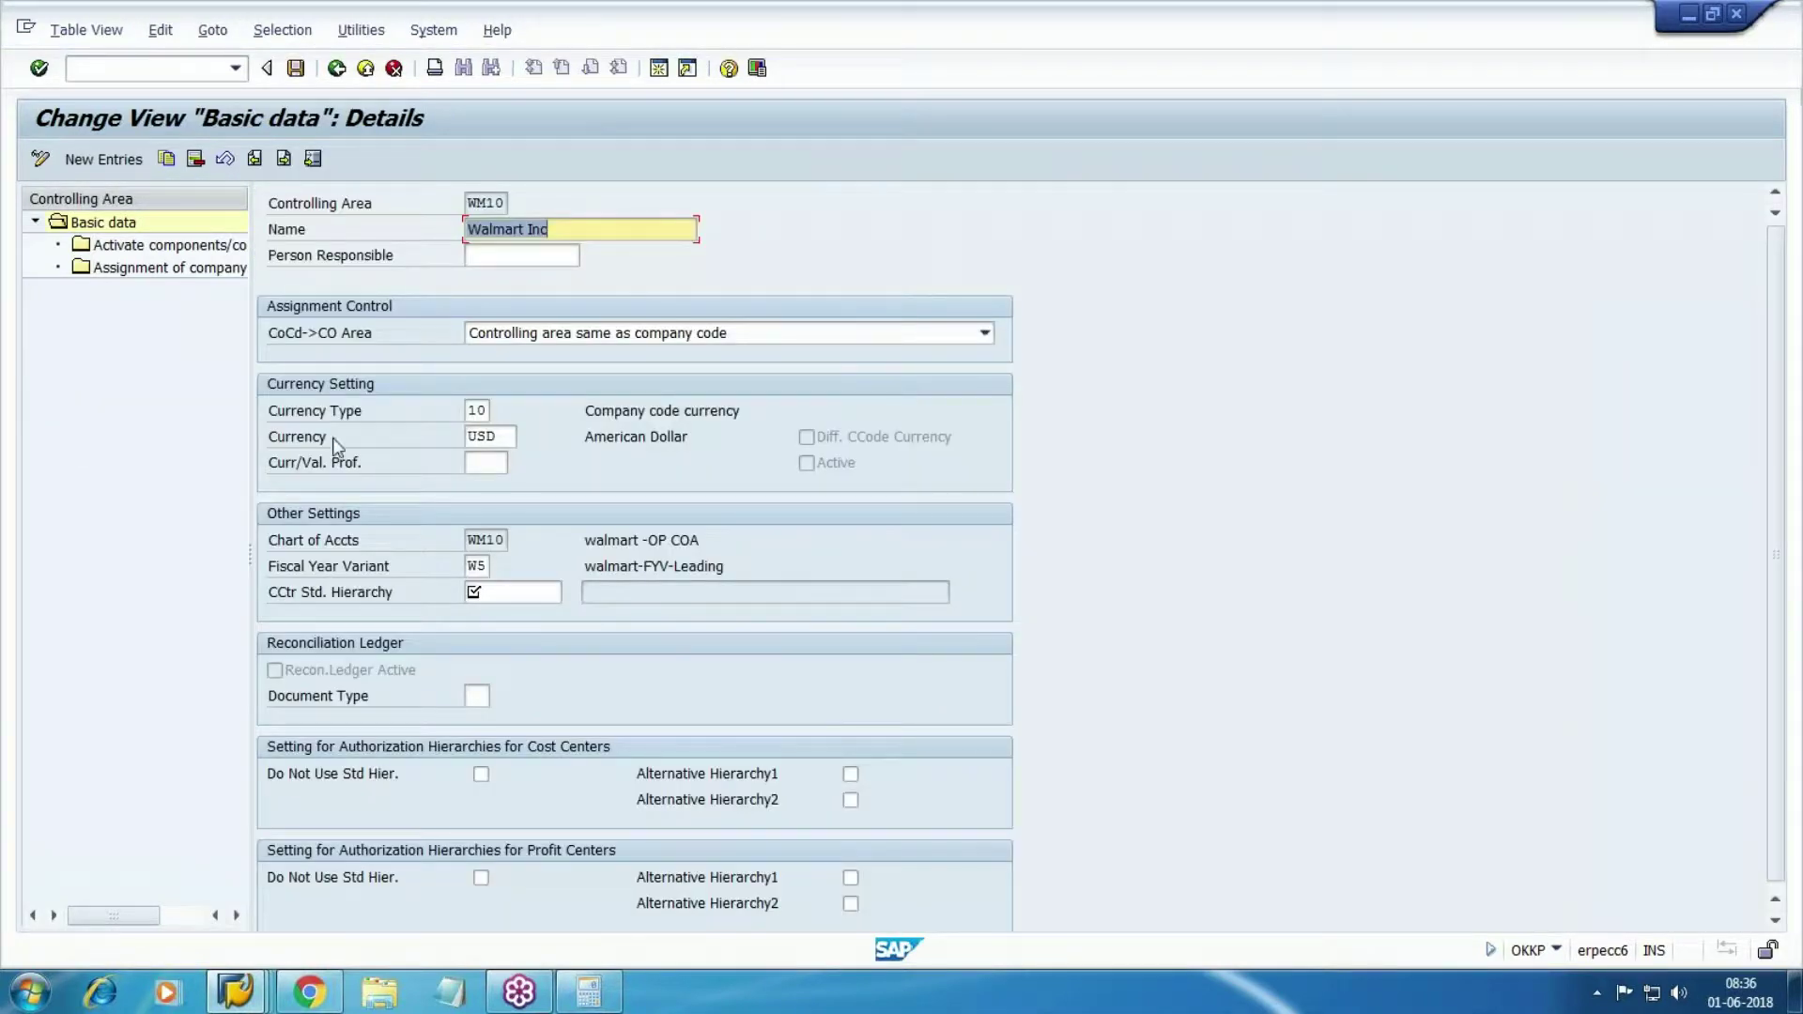
- Set the cost center standard hierarchy to W0001, create it as a standard hierarchy, save with the proposed customizing request and return to the implementation guide
{"action": "left_click", "coordinate": [543, 594]}
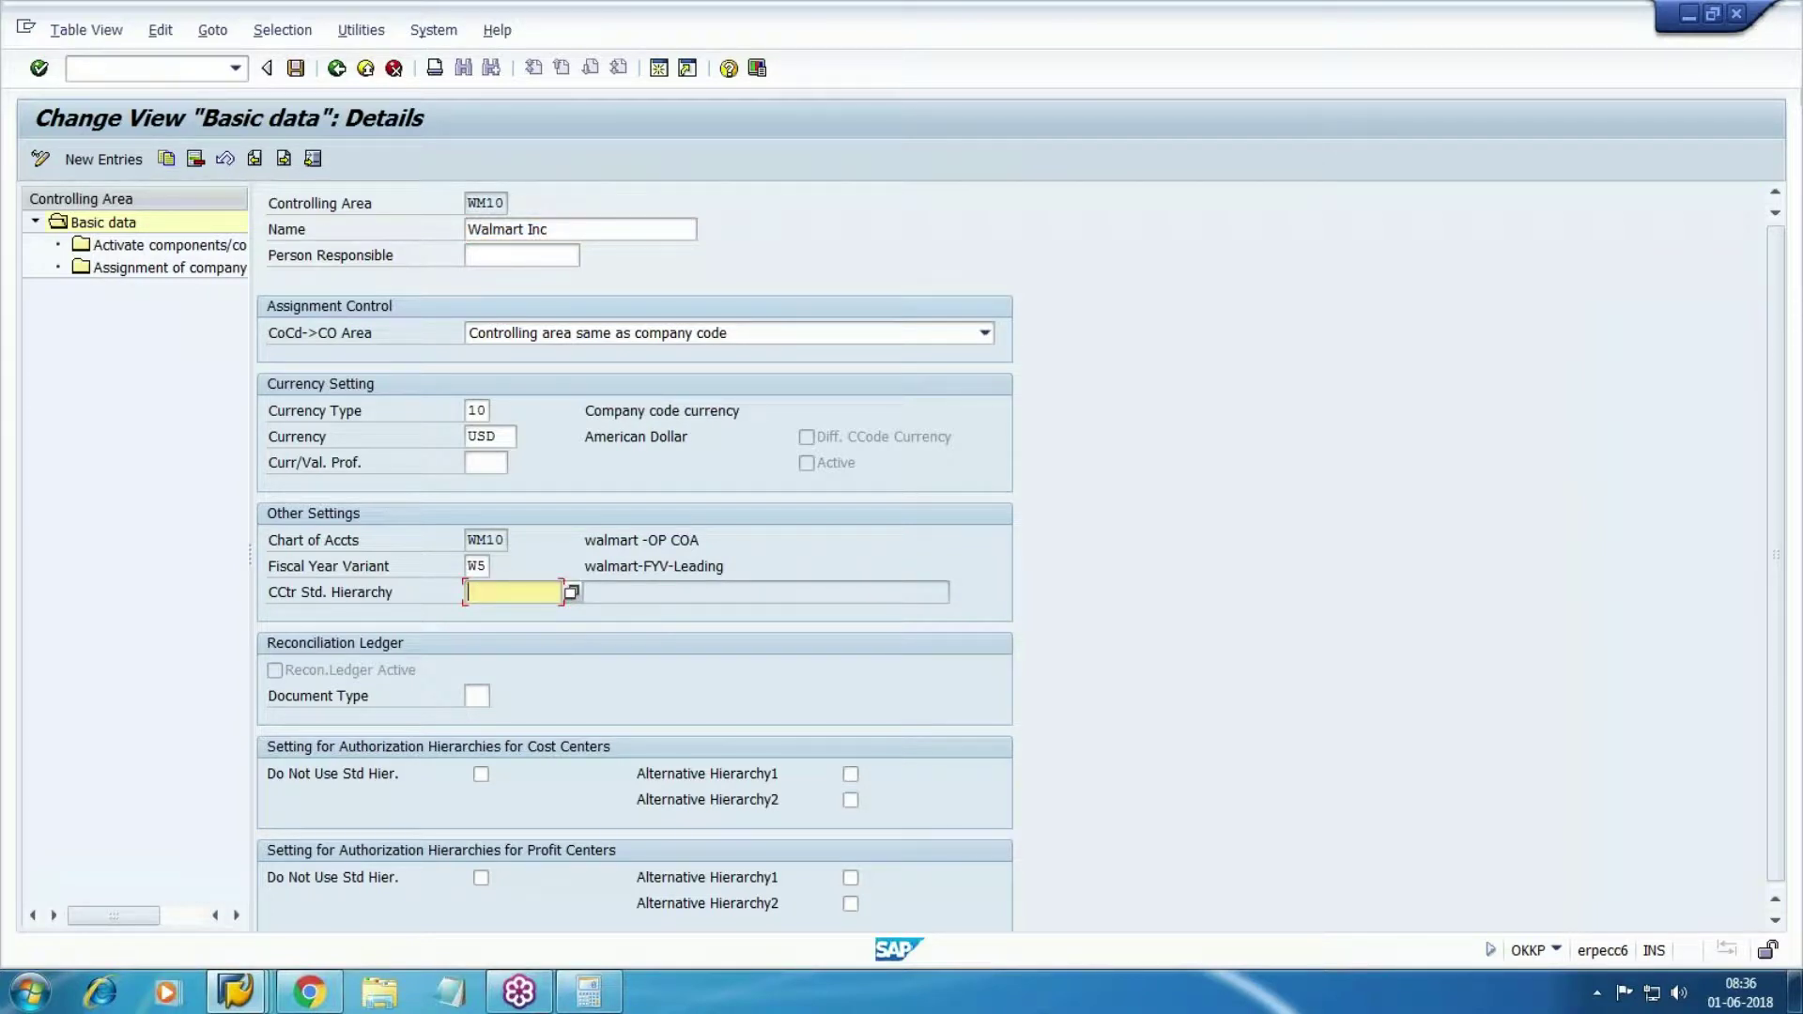
{"action": "type", "text": "W0001"}
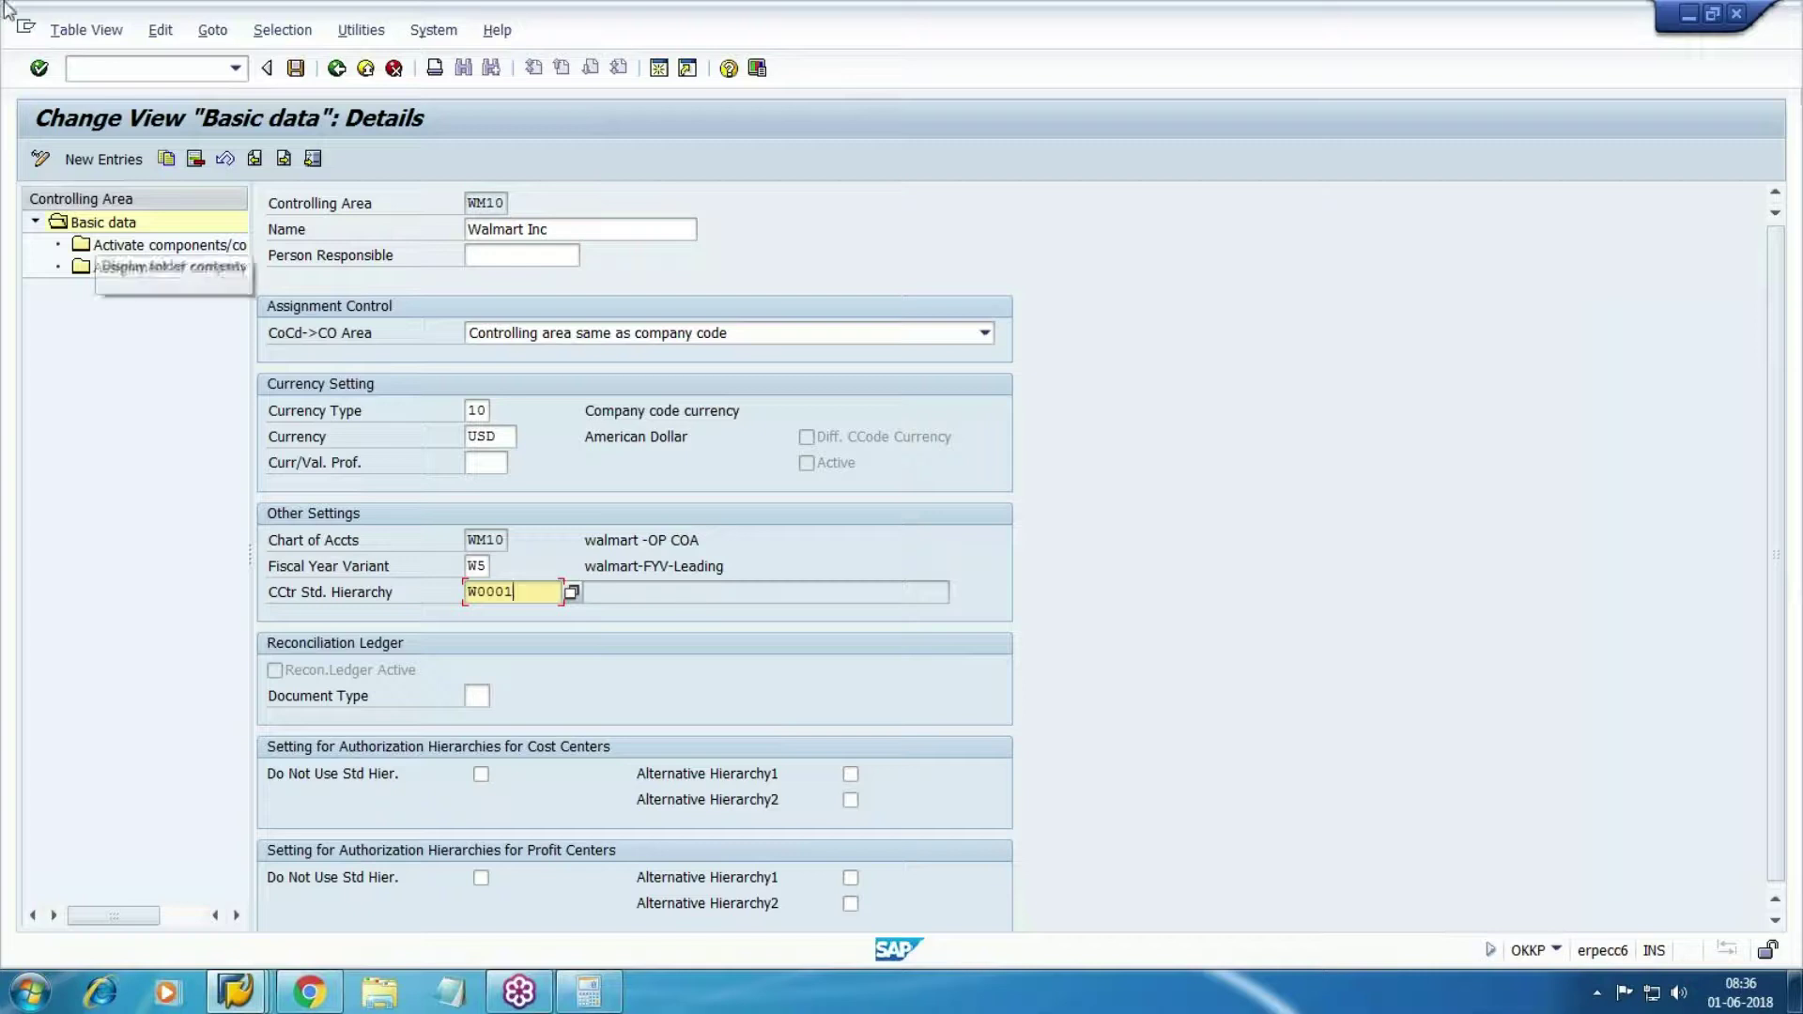
{"action": "key", "text": "Return"}
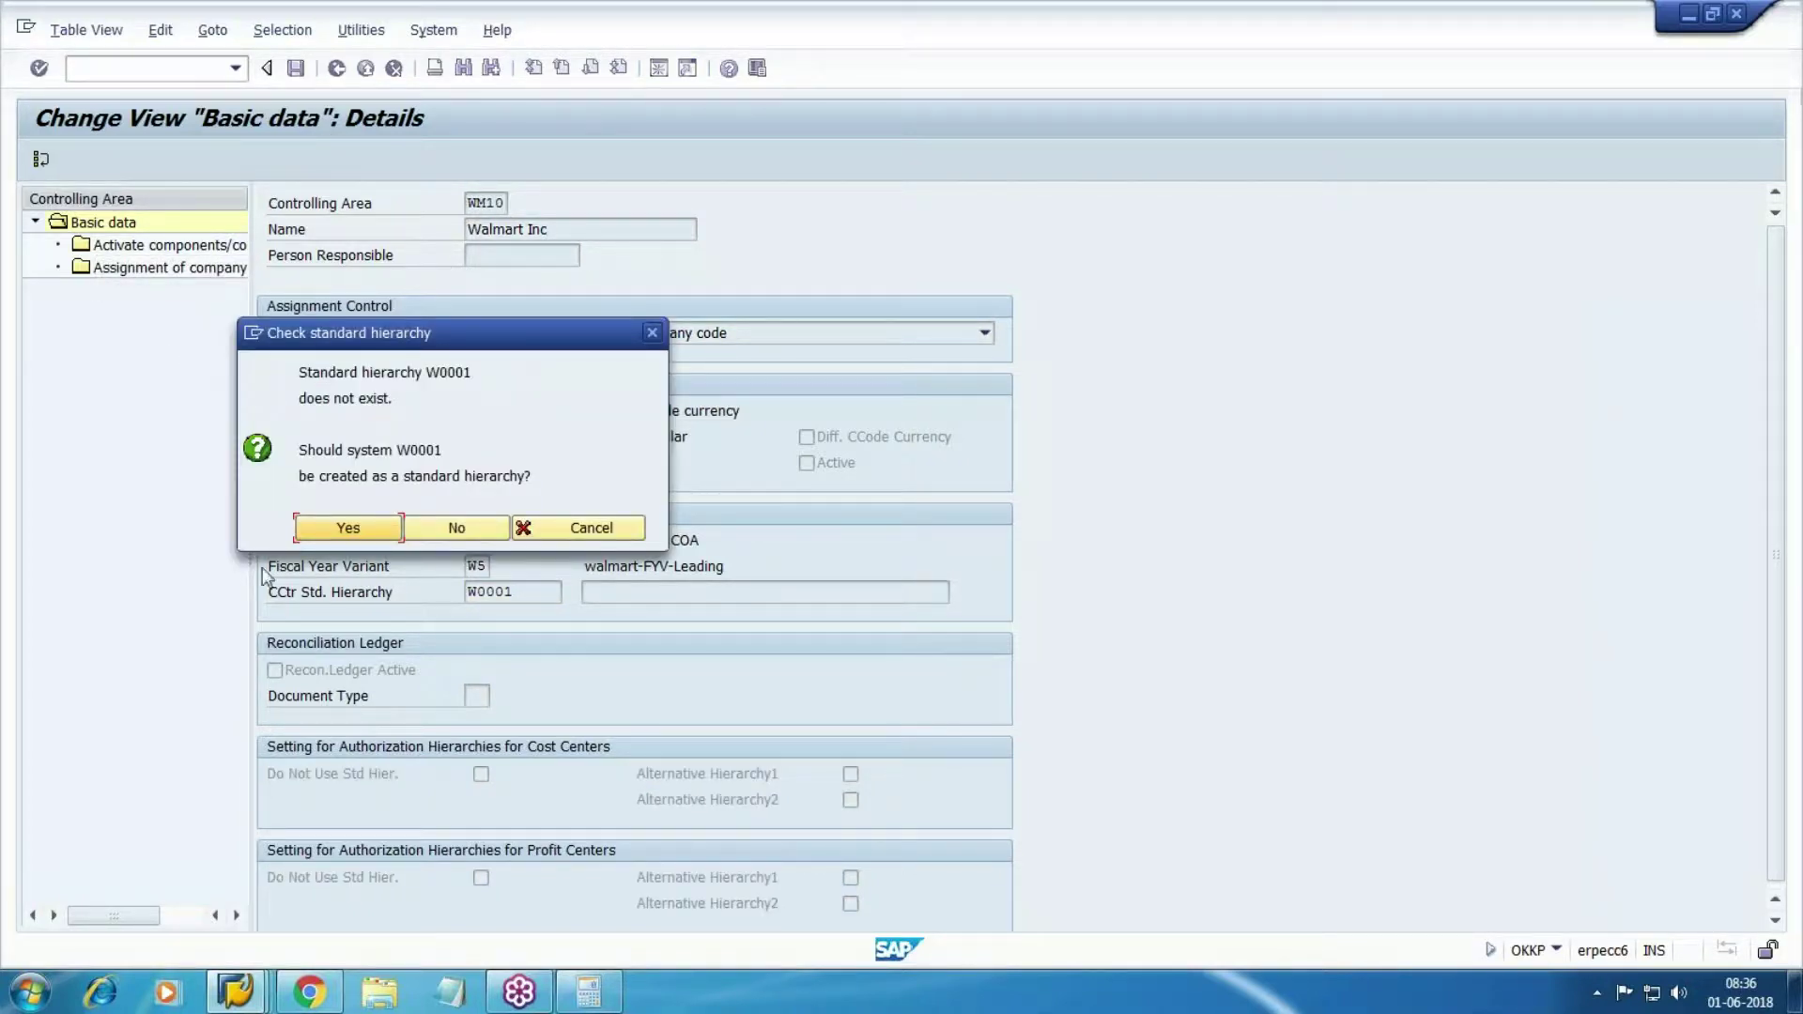
{"action": "left_click", "coordinate": [366, 524]}
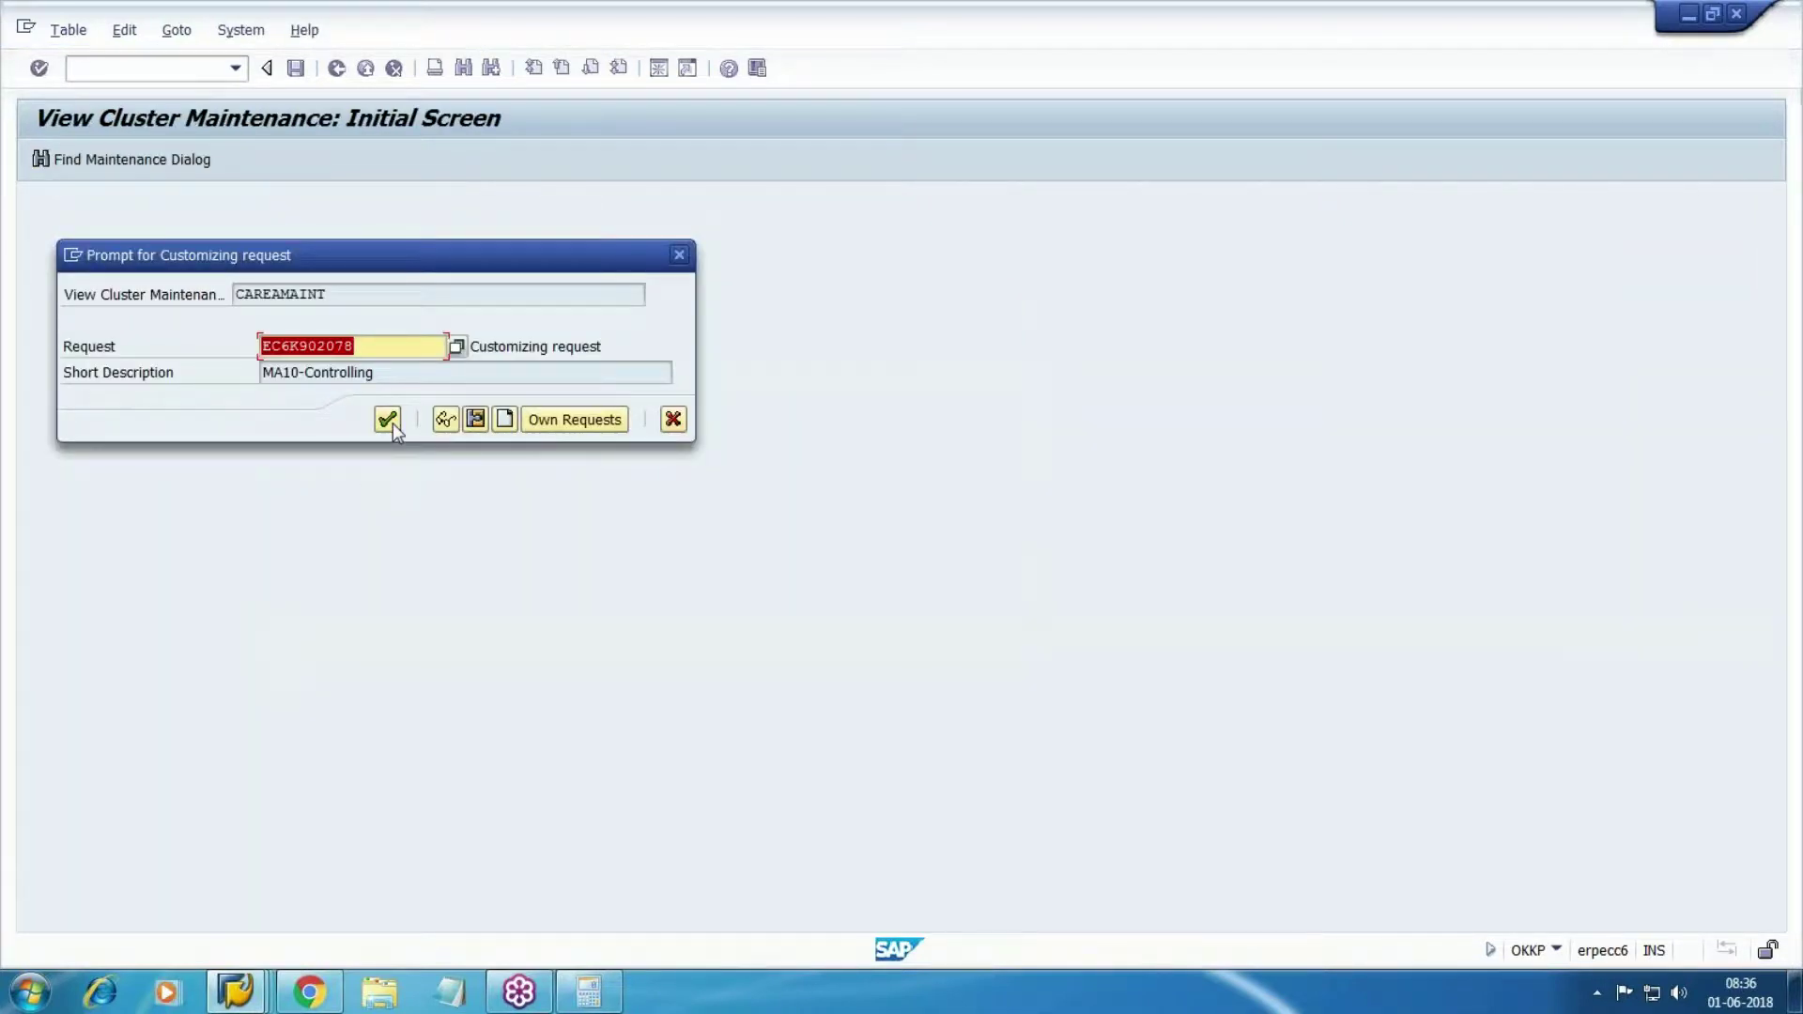
{"action": "left_click", "coordinate": [387, 419]}
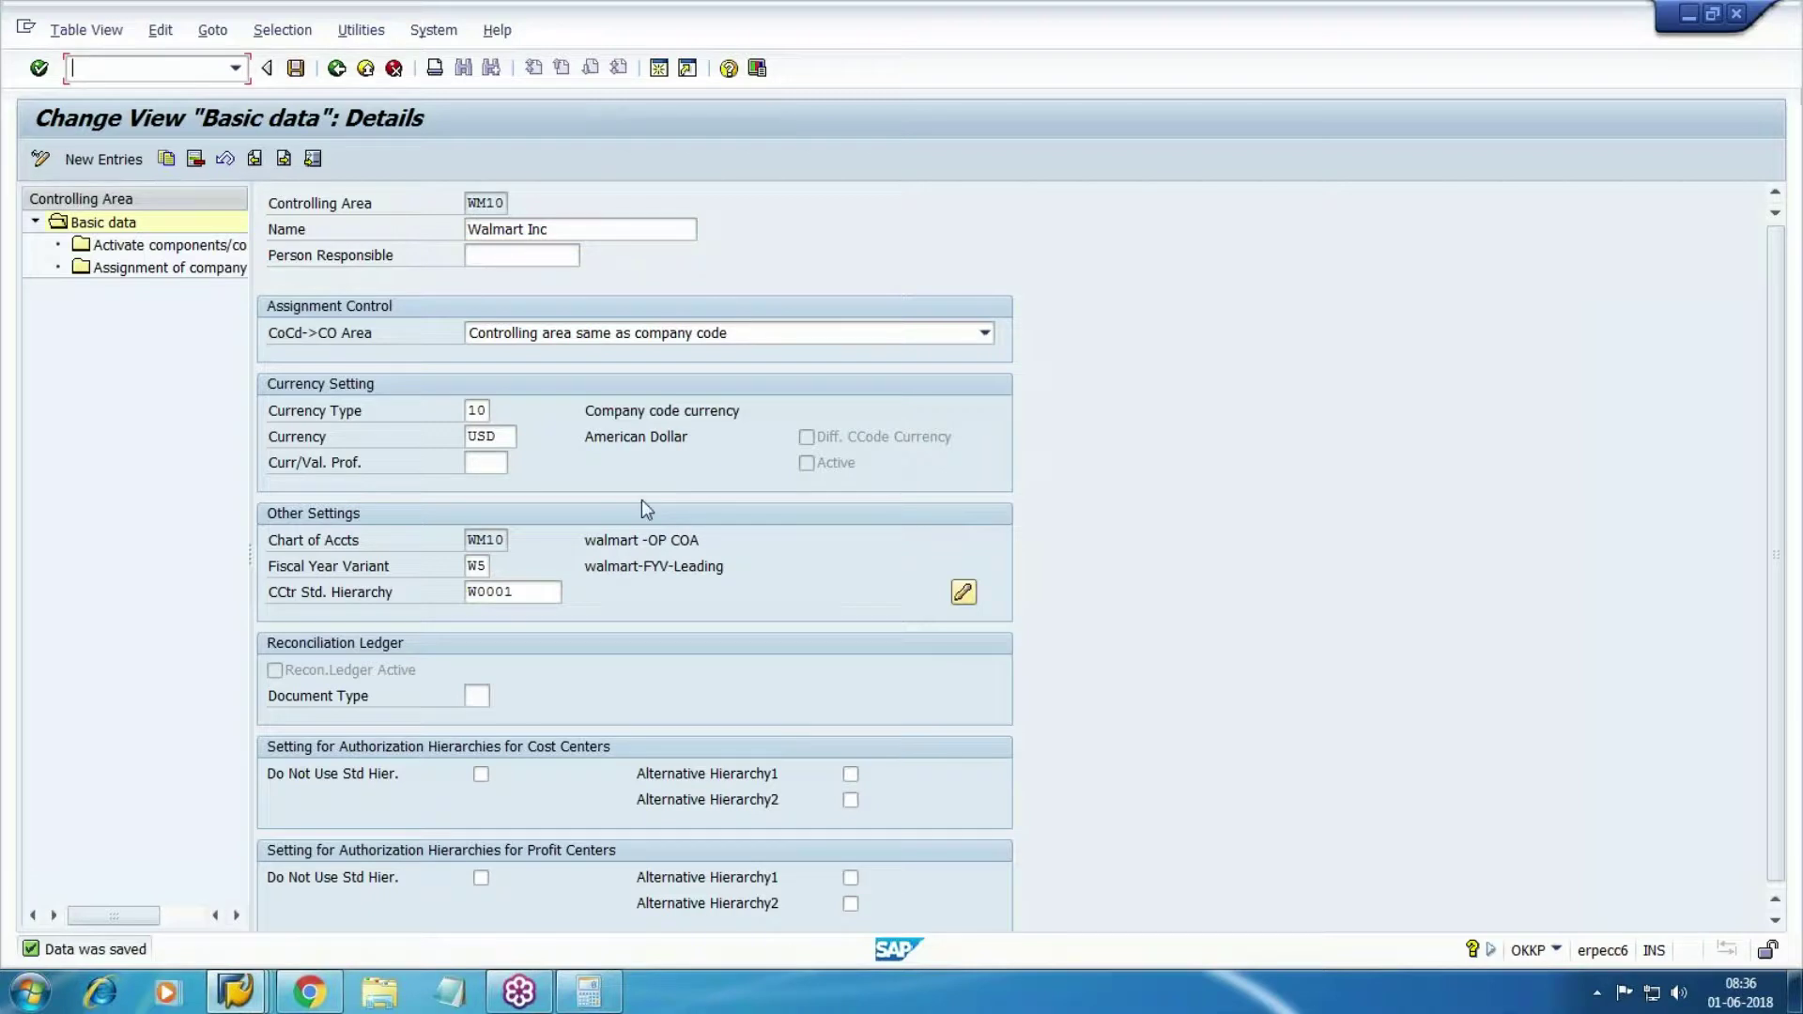
{"action": "key", "text": "F3"}
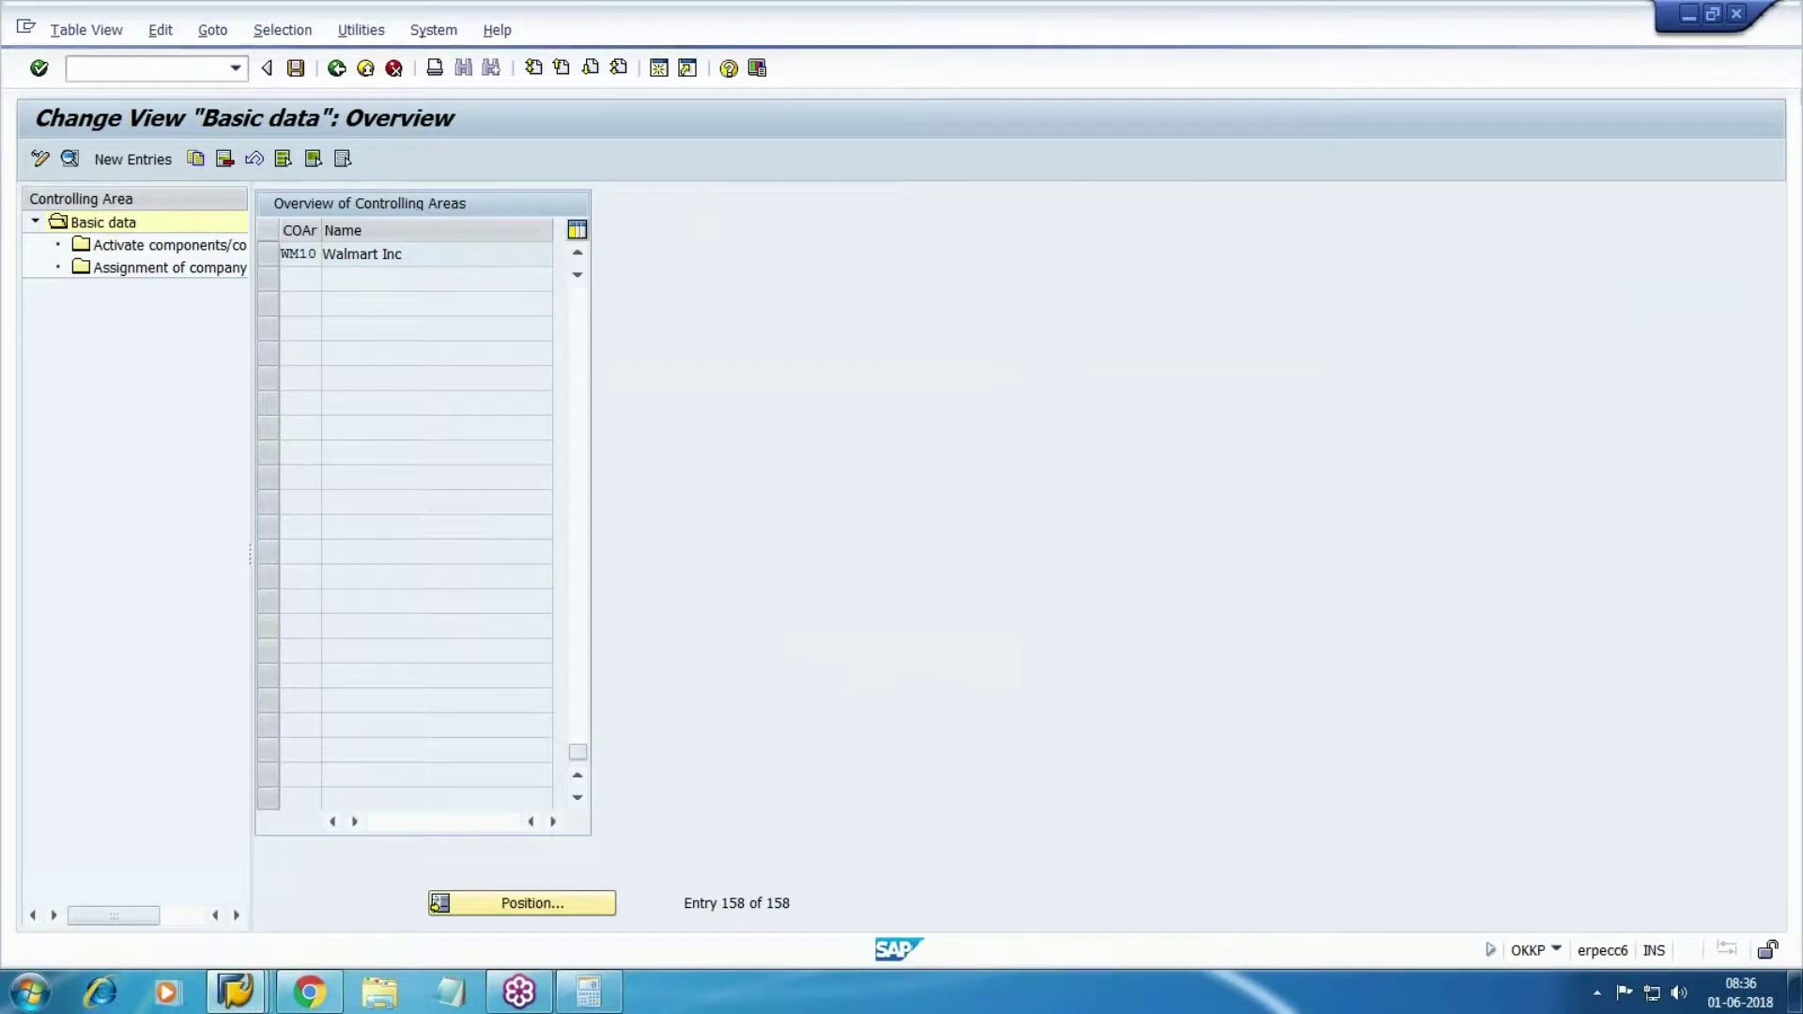
{"action": "key", "text": "F3"}
{"action": "left_click", "coordinate": [781, 783]}
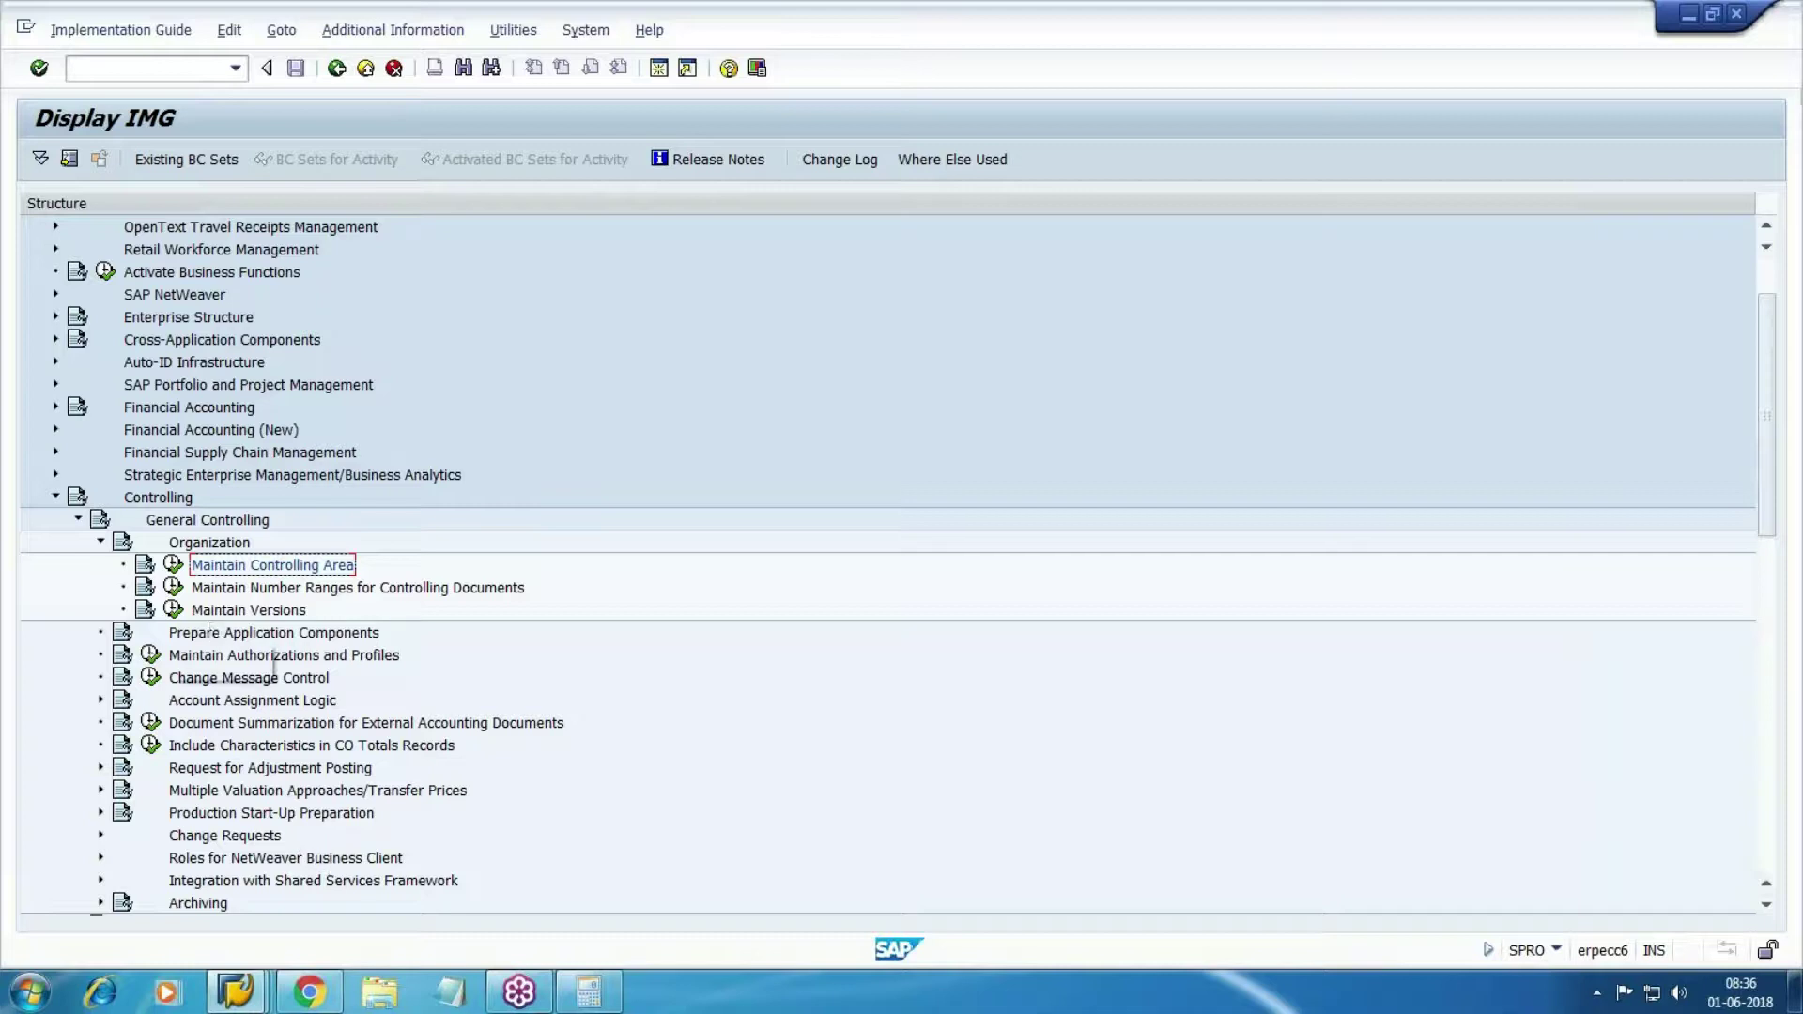
- Open Define Standard Hierarchy under Cost Center Accounting, Master Data, Cost Centers, and set the controlling area to WM10
{"action": "left_click", "coordinate": [100, 542]}
{"action": "scroll", "coordinate": [42, 585], "scroll_direction": "down", "scroll_amount": 1}
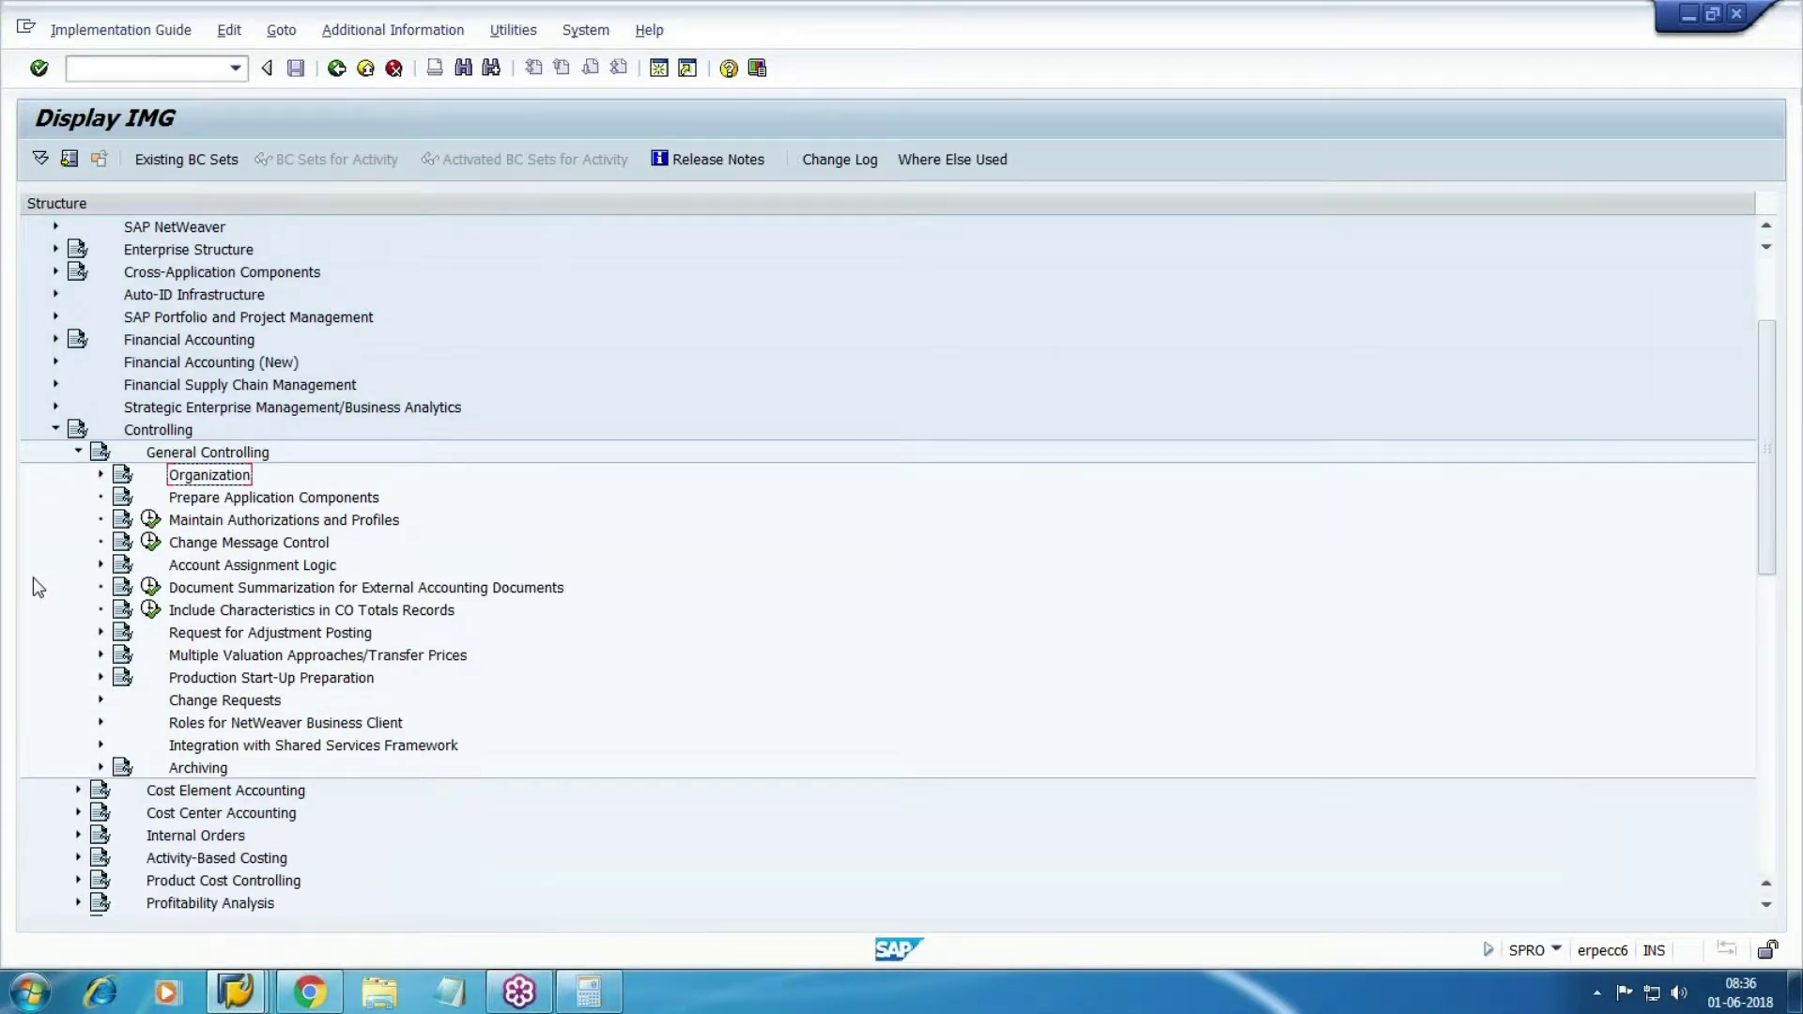
{"action": "left_click", "coordinate": [79, 451]}
{"action": "left_click", "coordinate": [194, 500]}
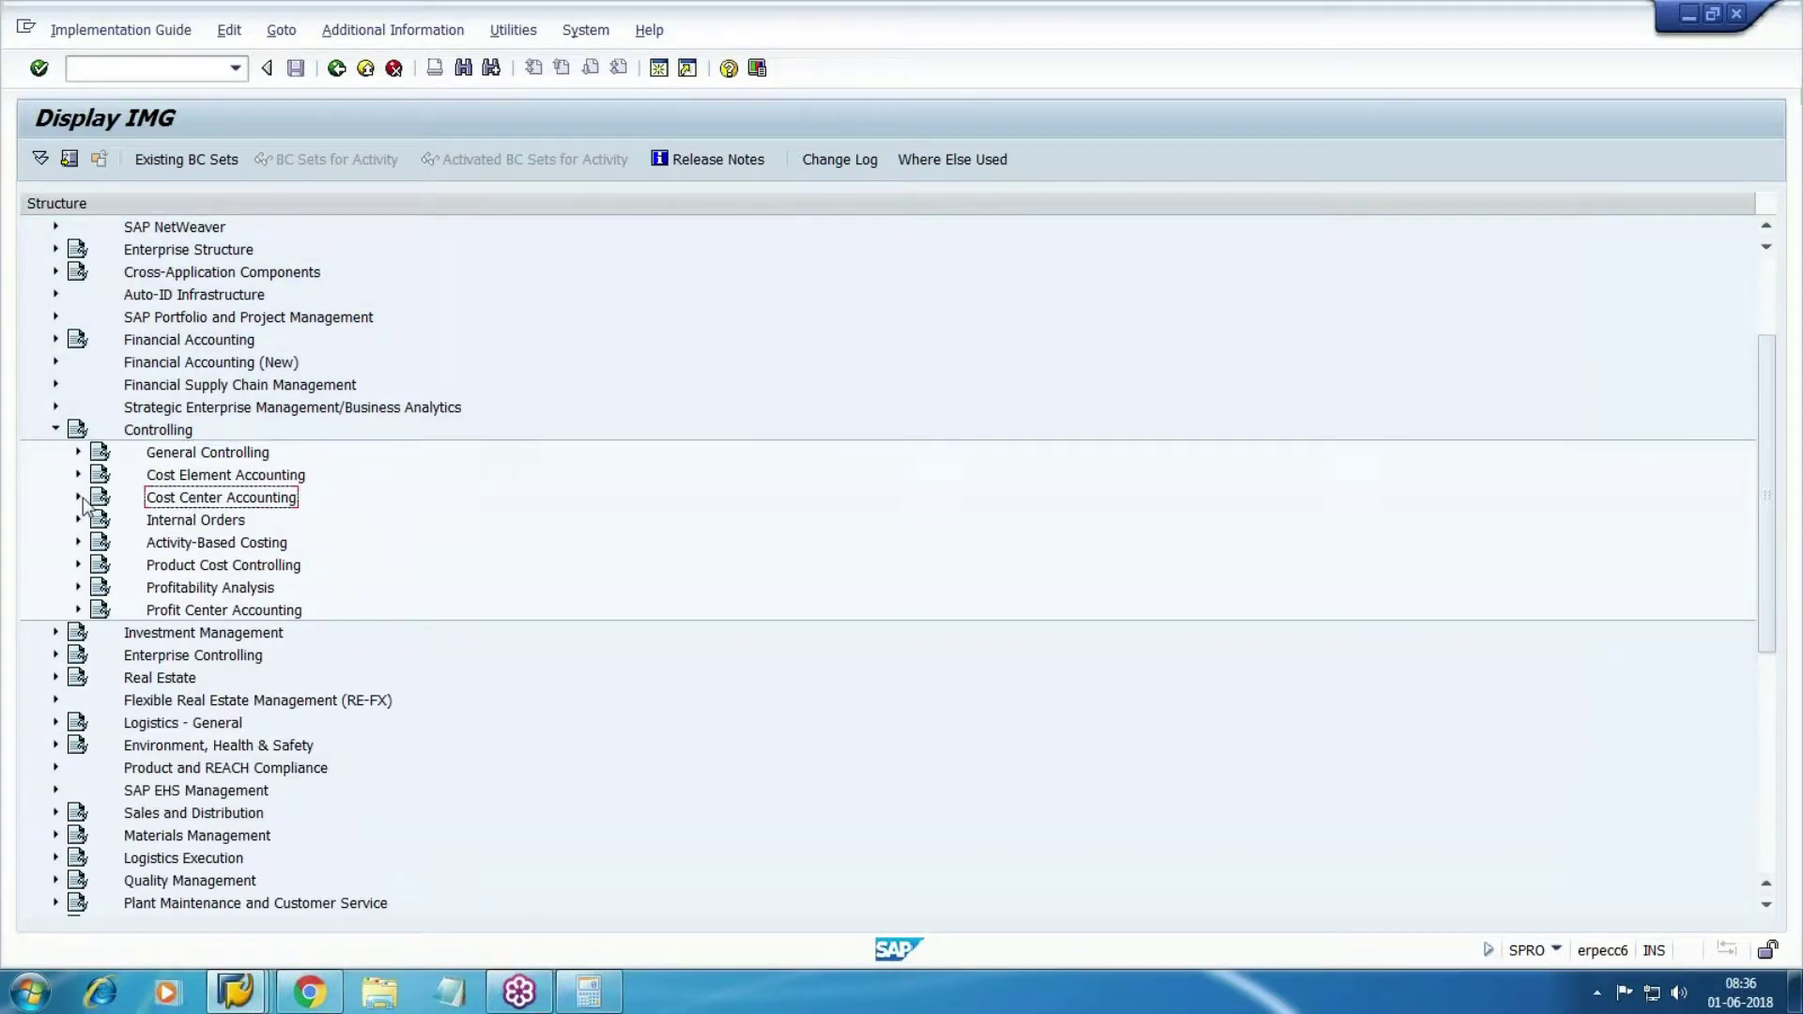
{"action": "left_click", "coordinate": [79, 497]}
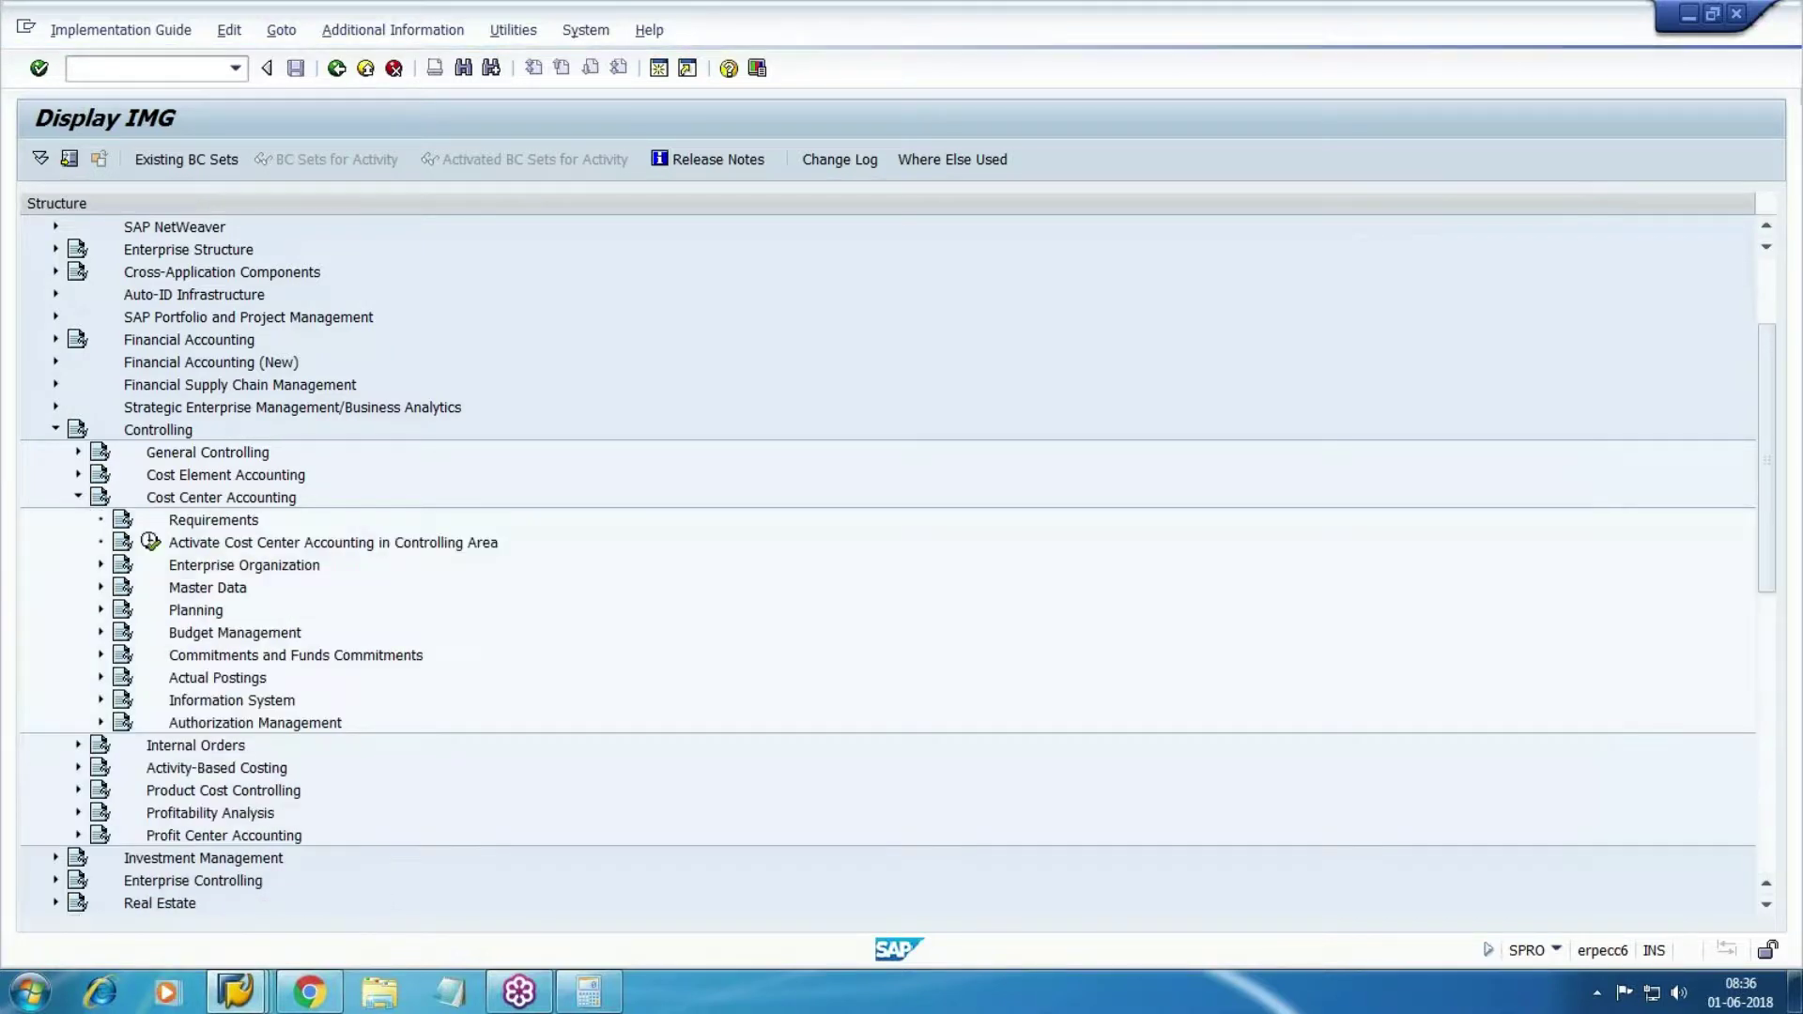
{"action": "scroll", "coordinate": [73, 504], "scroll_direction": "down", "scroll_amount": 2}
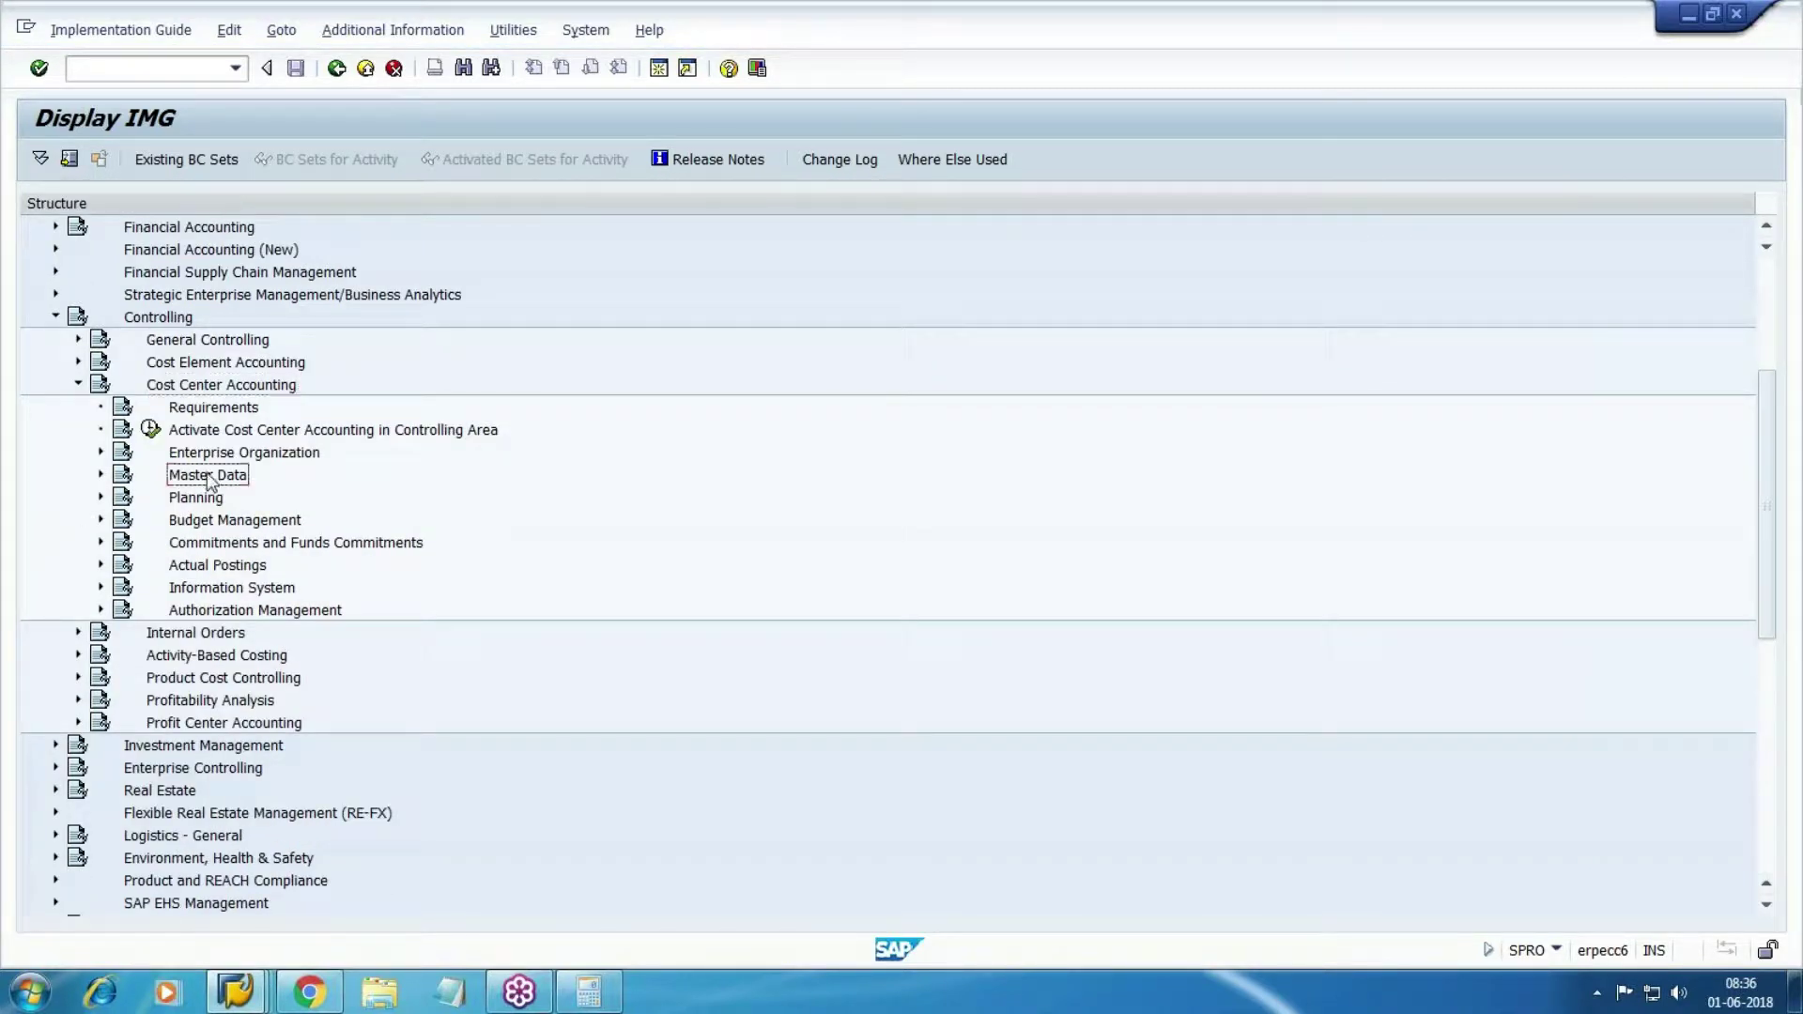
{"action": "left_click", "coordinate": [100, 474]}
{"action": "scroll", "coordinate": [113, 465], "scroll_direction": "down", "scroll_amount": 1}
{"action": "left_click", "coordinate": [123, 430]}
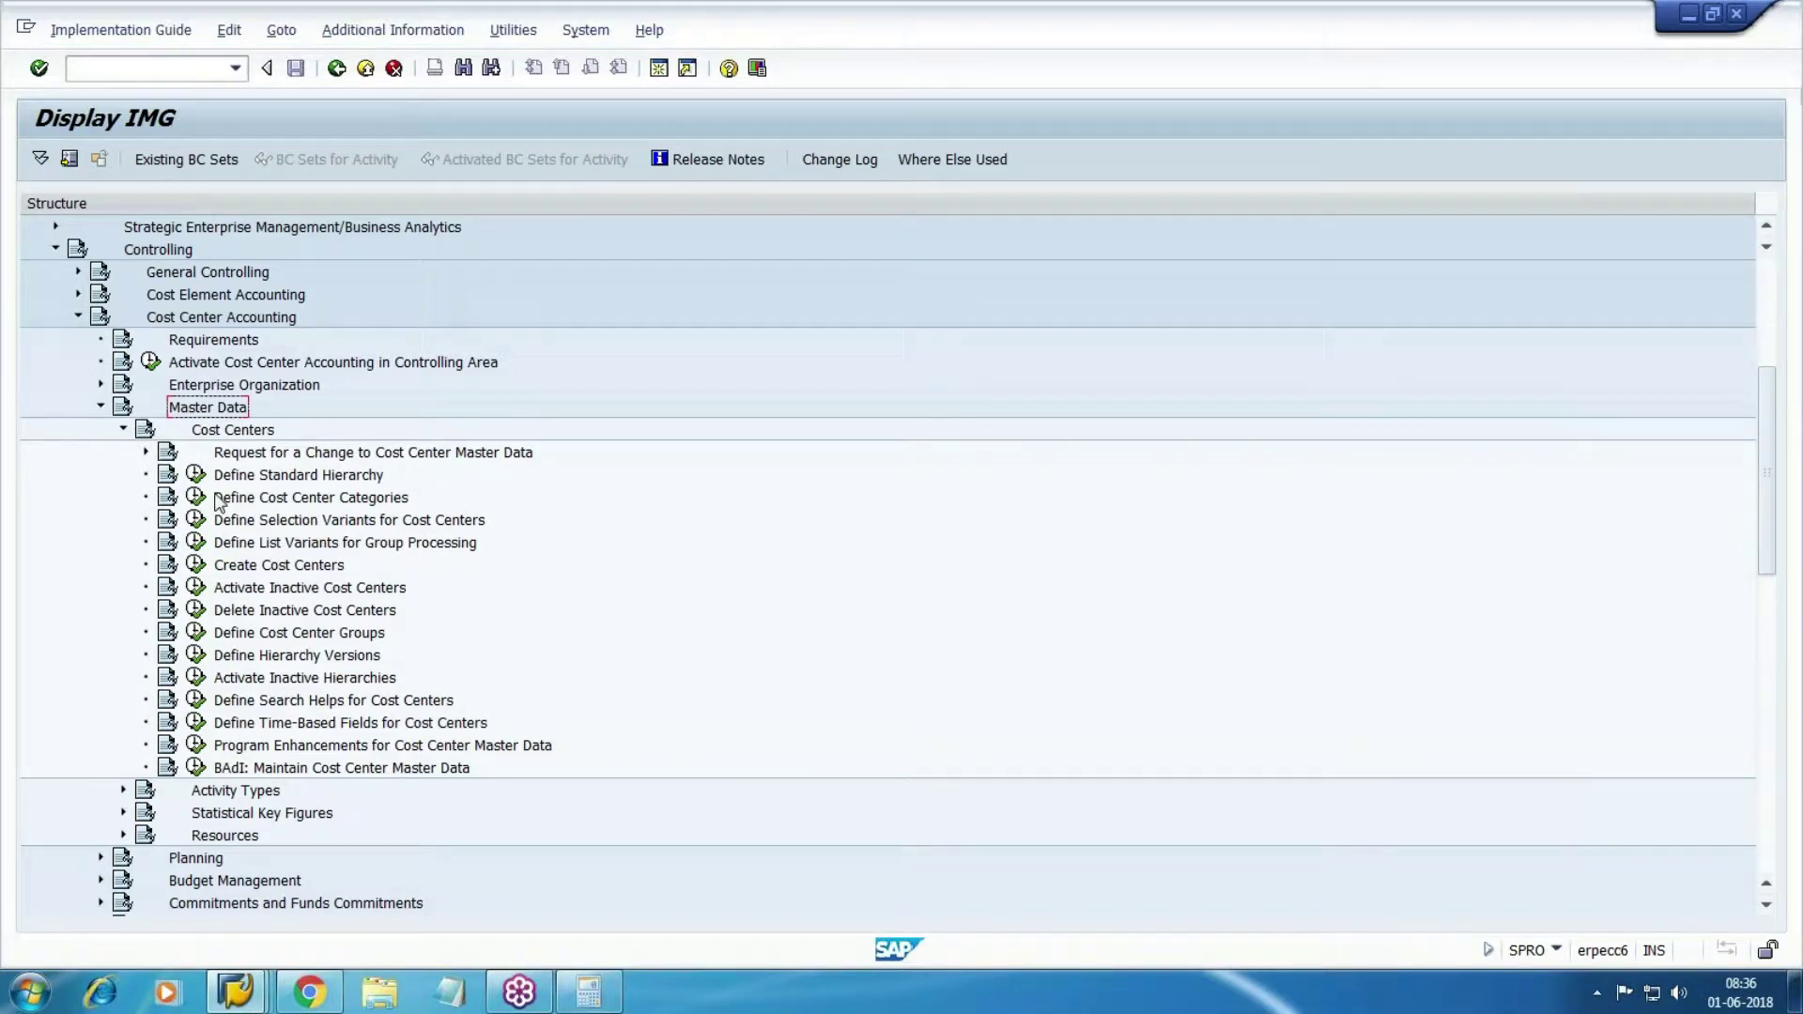
{"action": "left_click", "coordinate": [194, 476]}
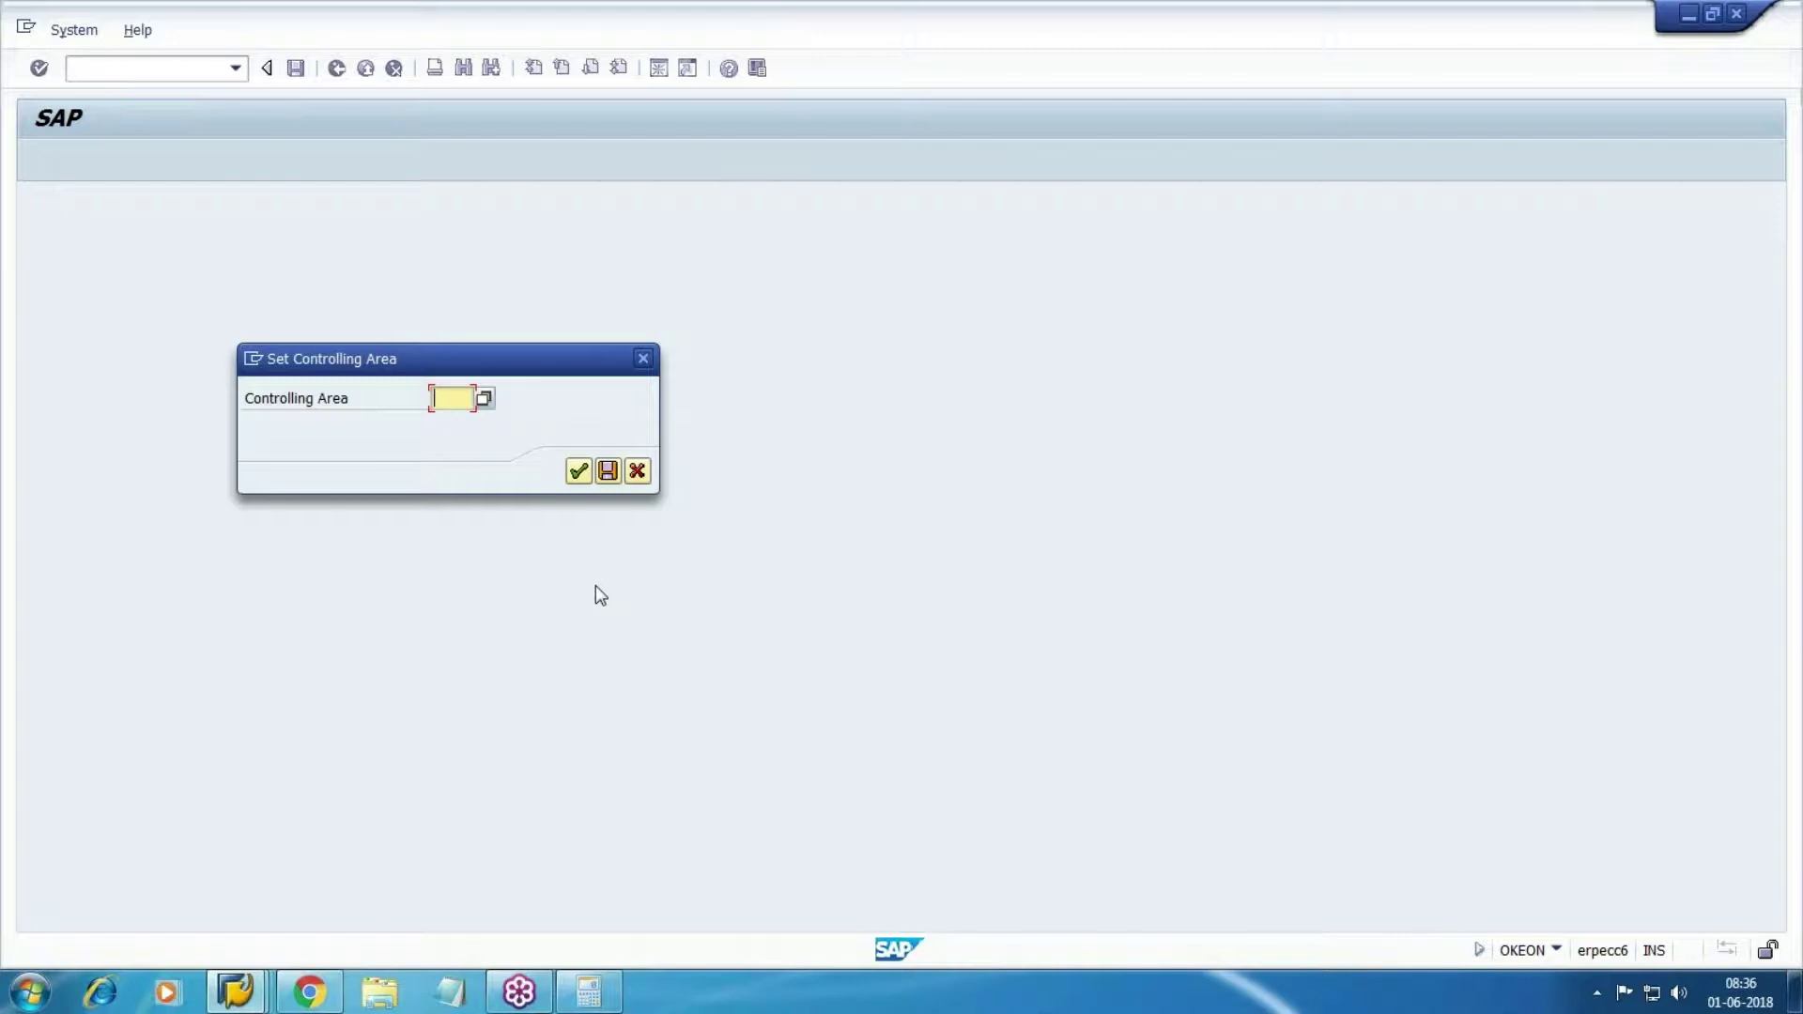
{"action": "type", "text": "WM10"}
{"action": "key", "text": "Return"}
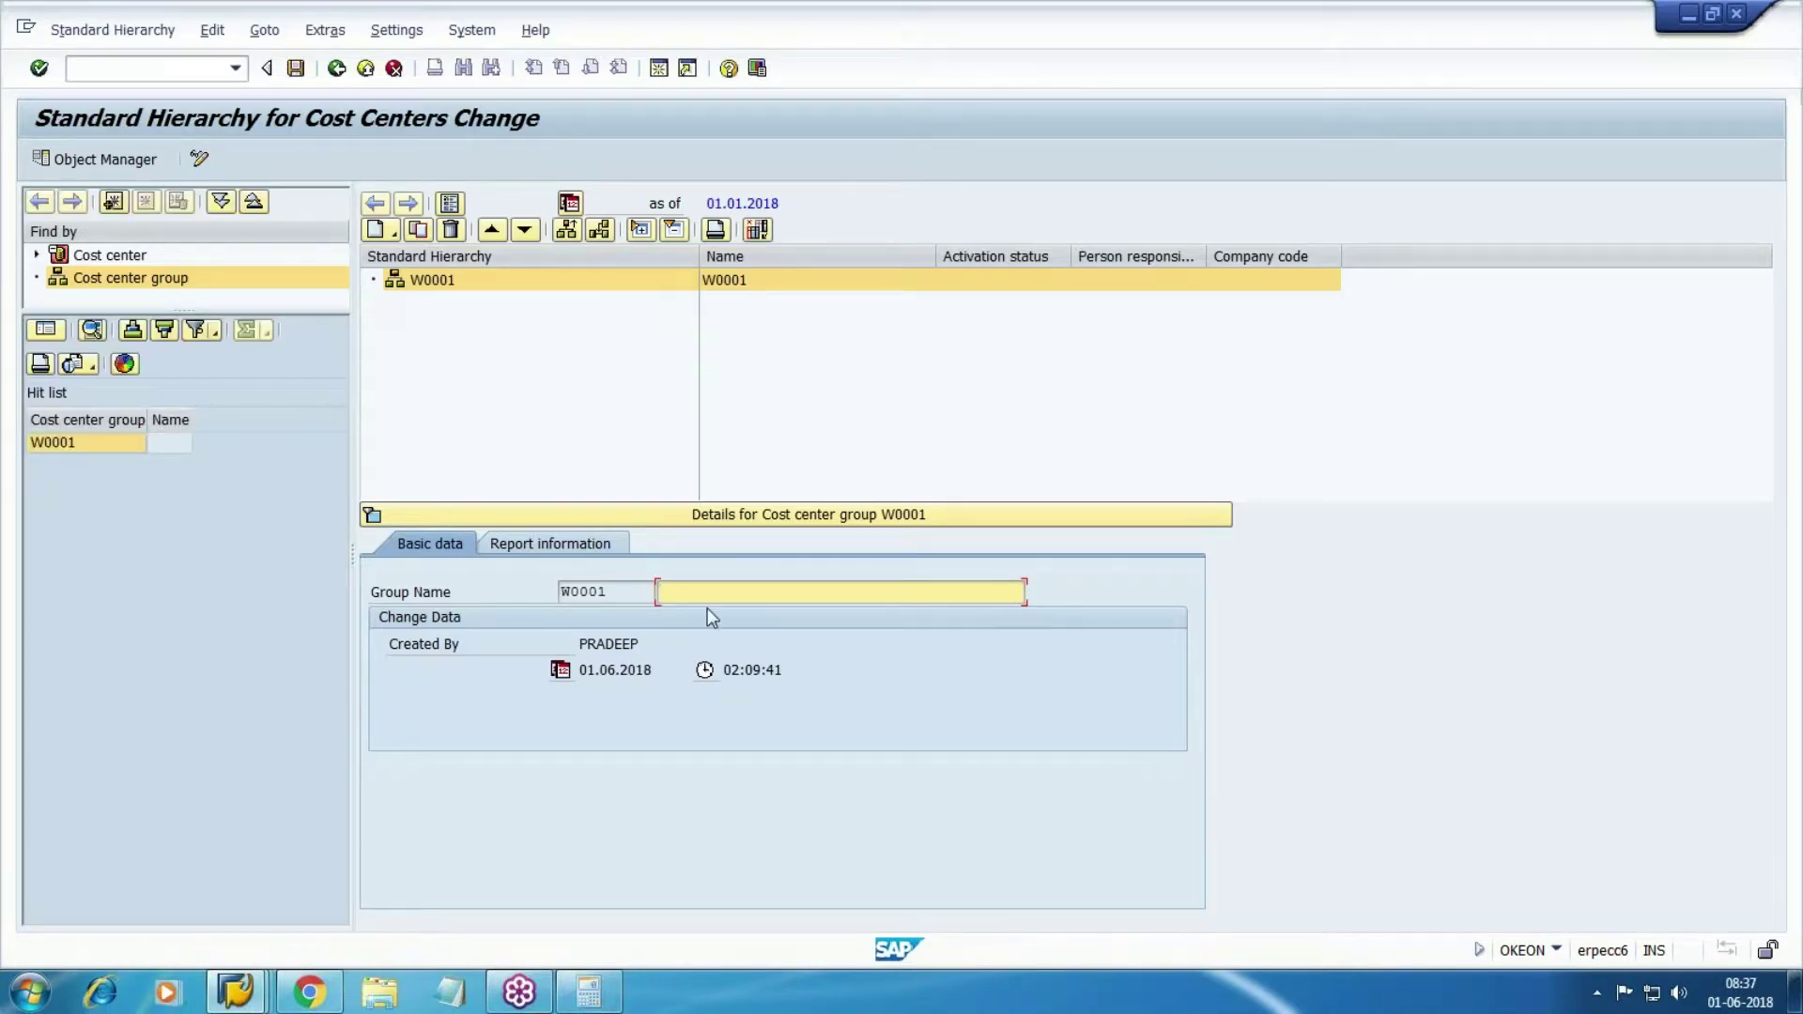
- Name cost center group W0001 "Walmart std hierarchy" and save the standard hierarchy
{"action": "type", "text": "WMN"}
{"action": "key", "text": "BackSpace"}
{"action": "key", "text": "BackSpace"}
{"action": "key", "text": "BackSpace"}
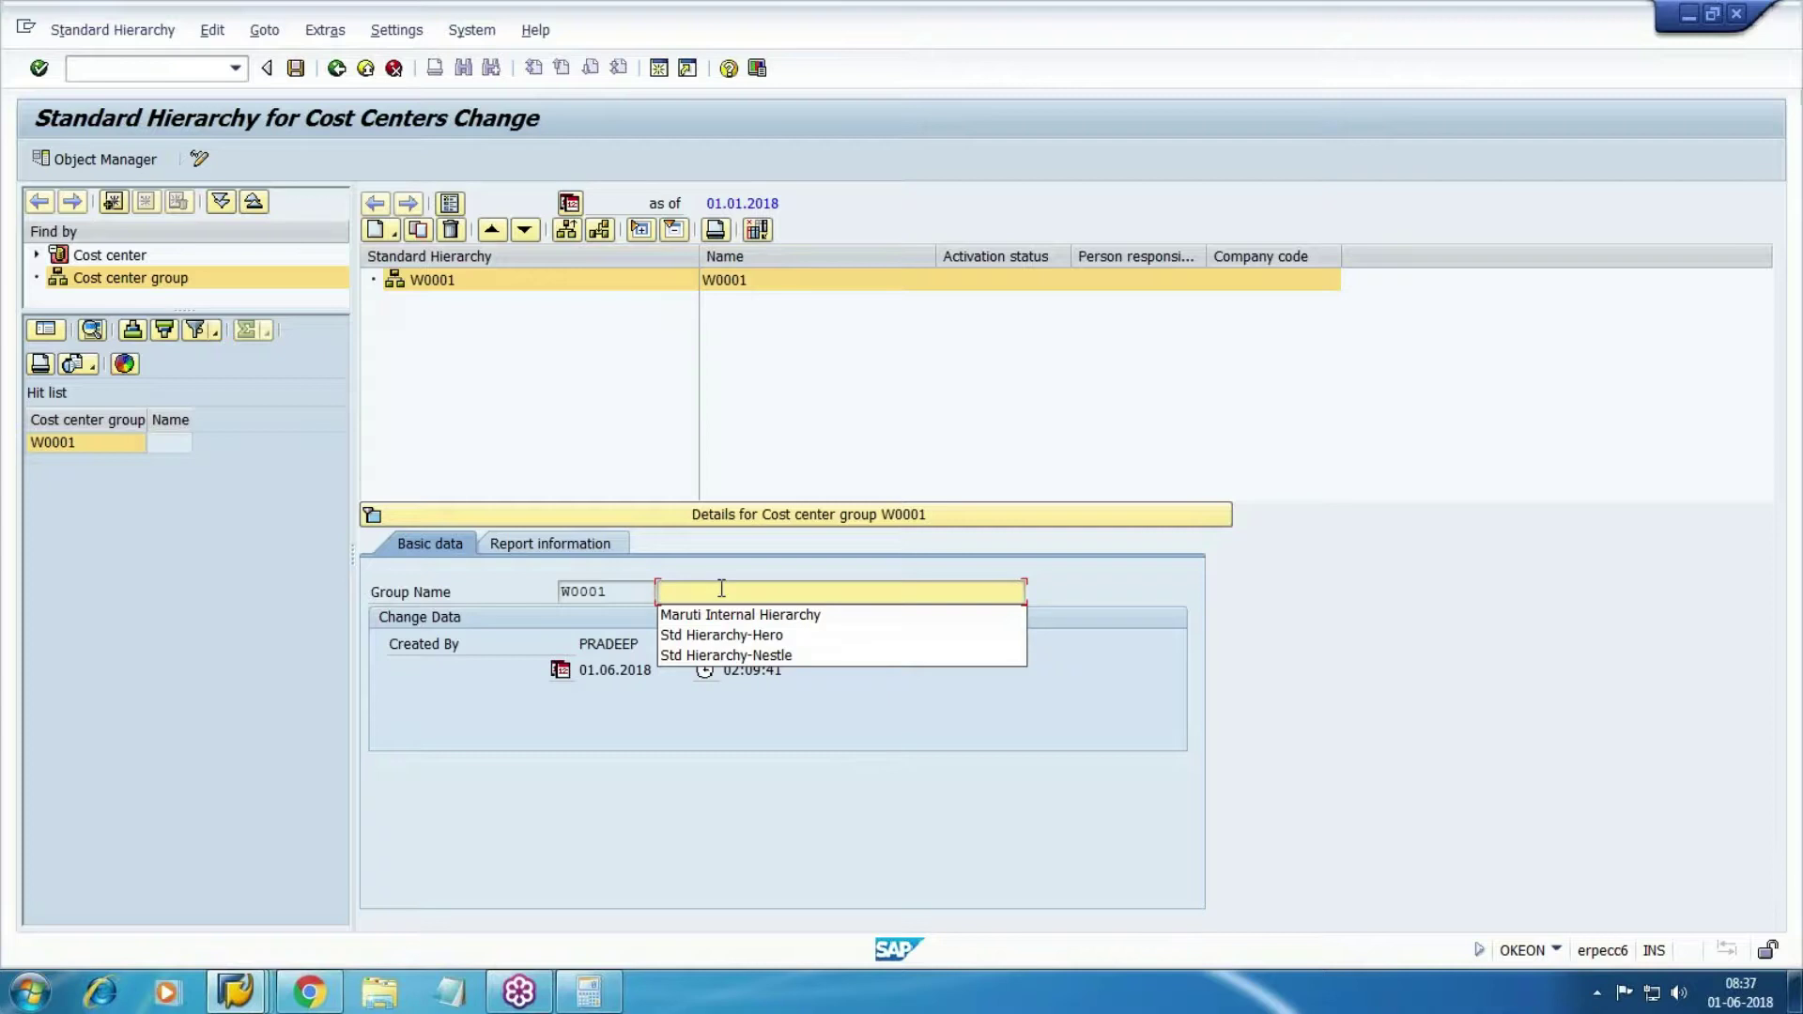
{"action": "type", "text": "Wal"}
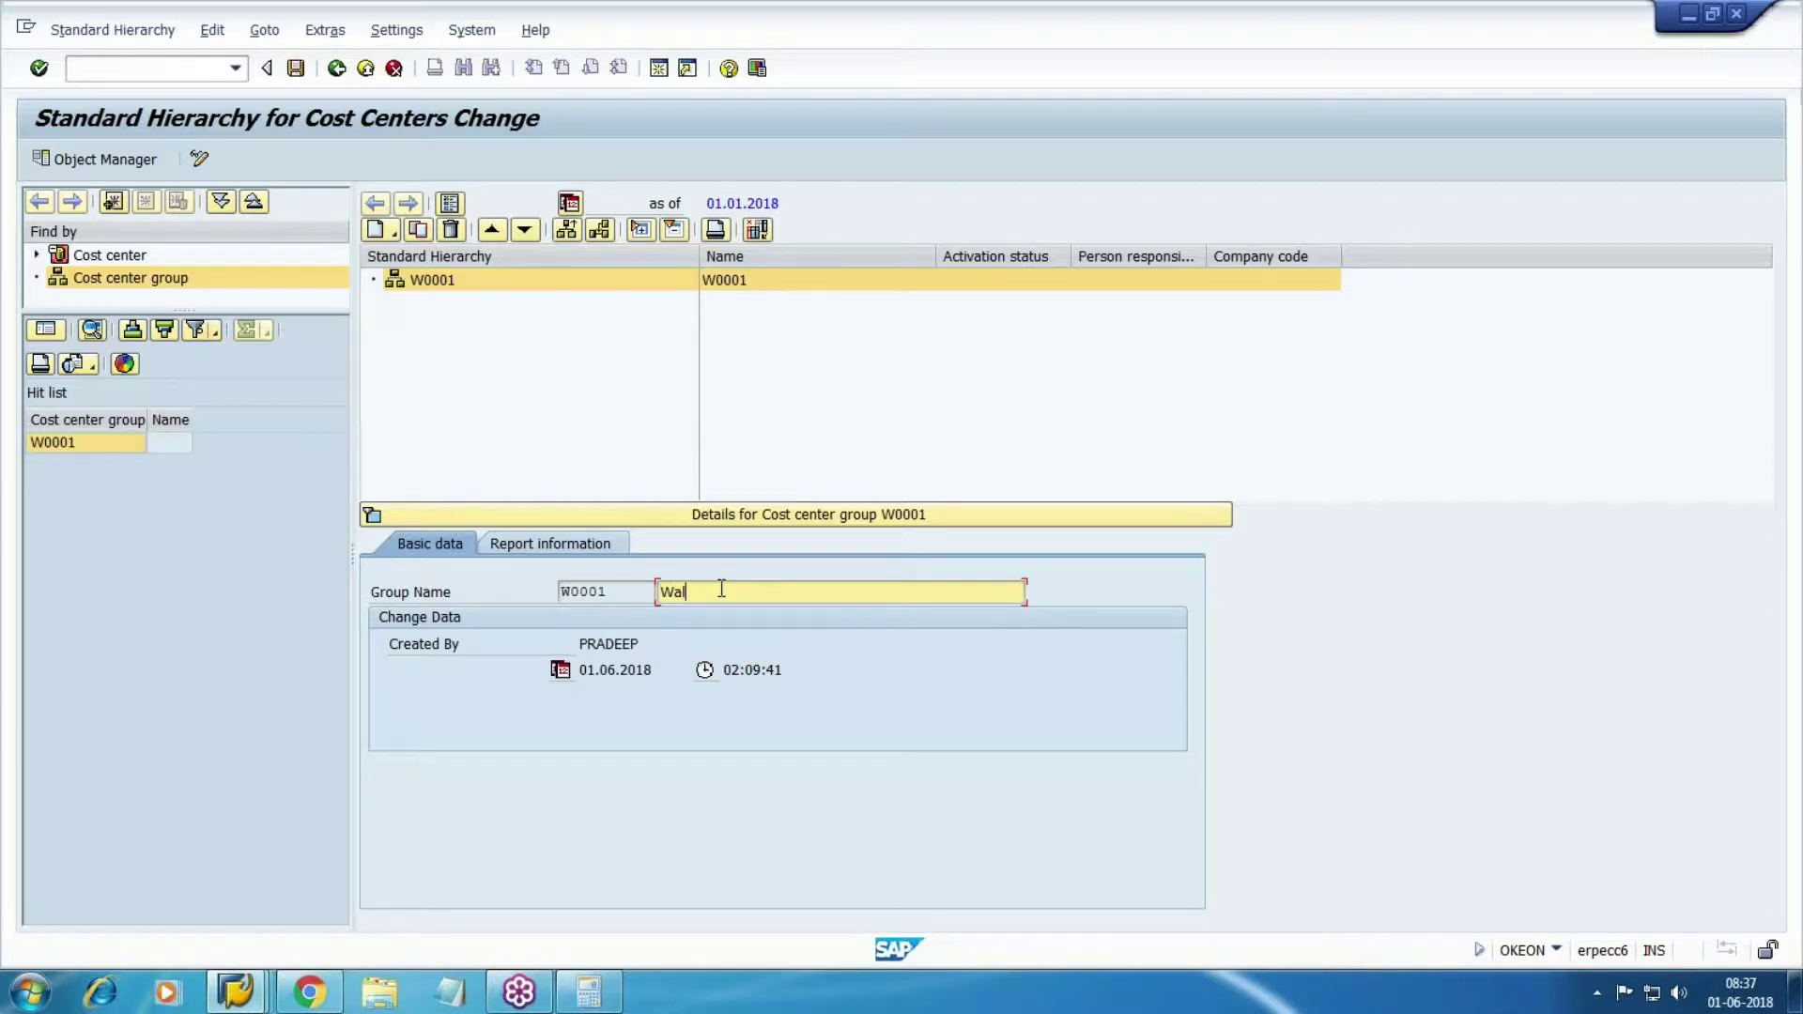
{"action": "type", "text": "mart Std hierarchyt"}
{"action": "key", "text": "BackSpace"}
{"action": "left_click", "coordinate": [295, 69]}
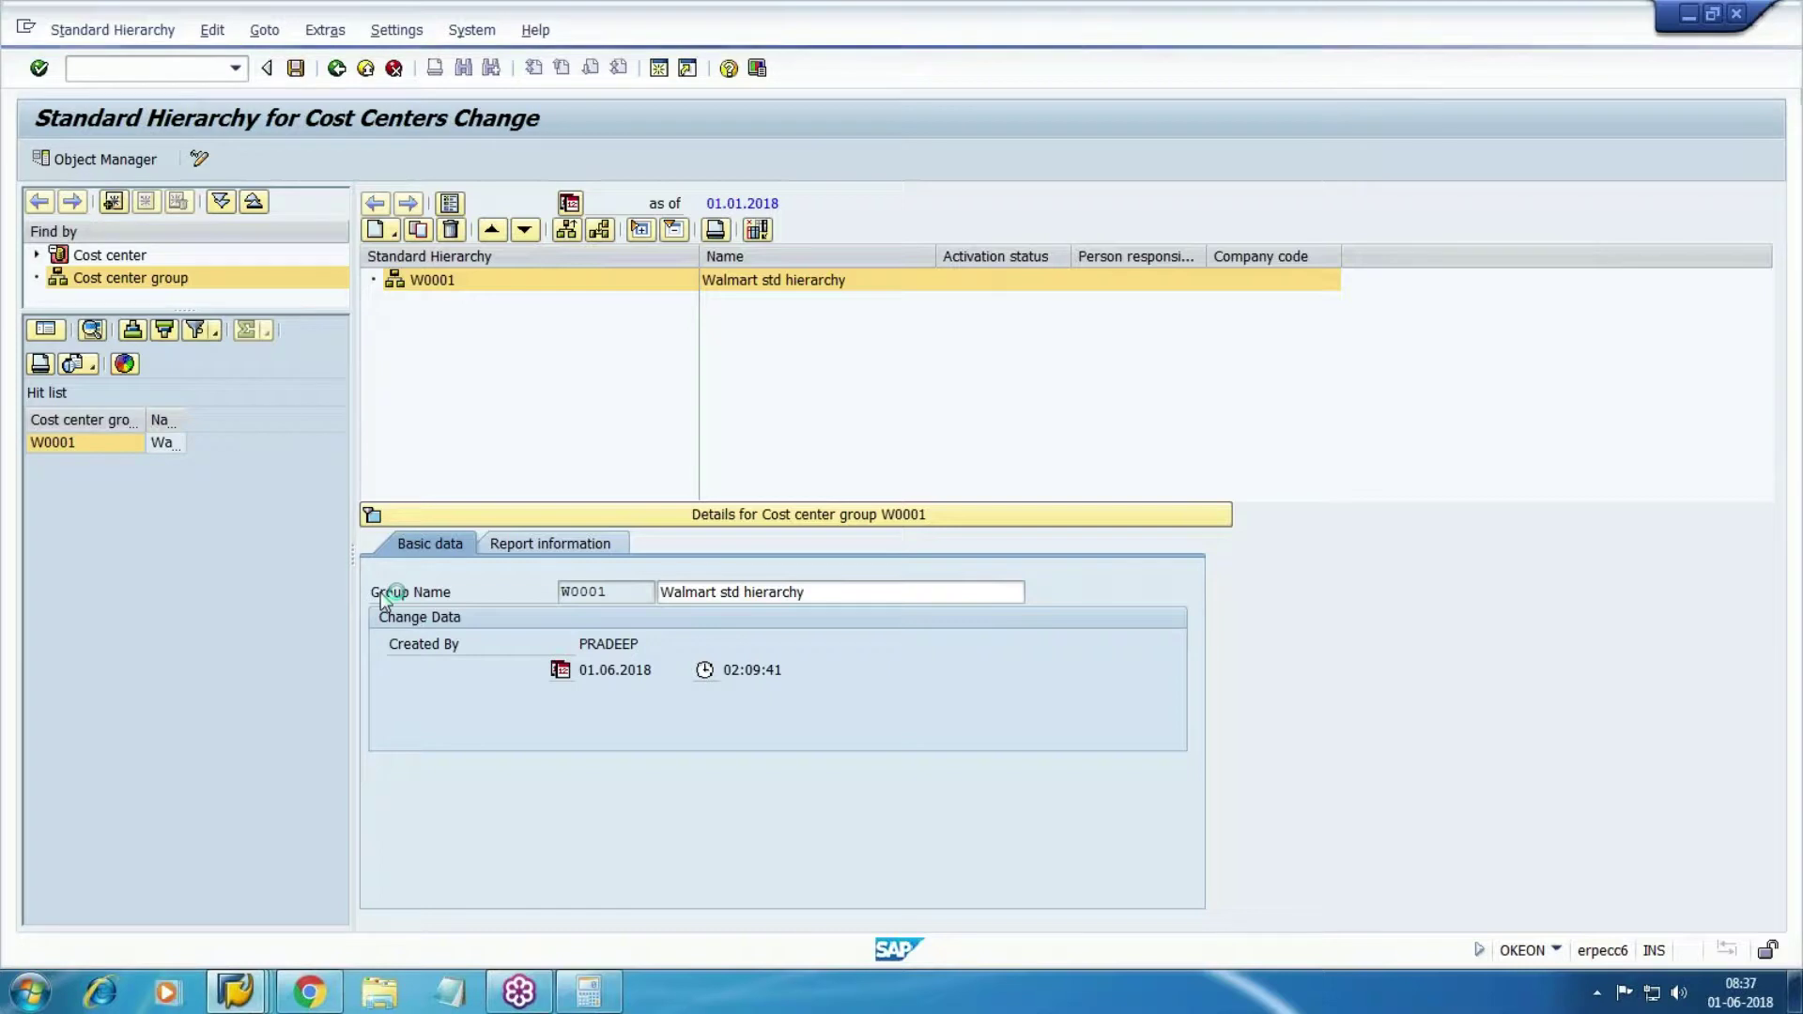
- Leave the standard hierarchy maintenance and open the Create cost center activity under Create Cost Centers in the implementation guide
{"action": "left_click", "coordinate": [372, 515]}
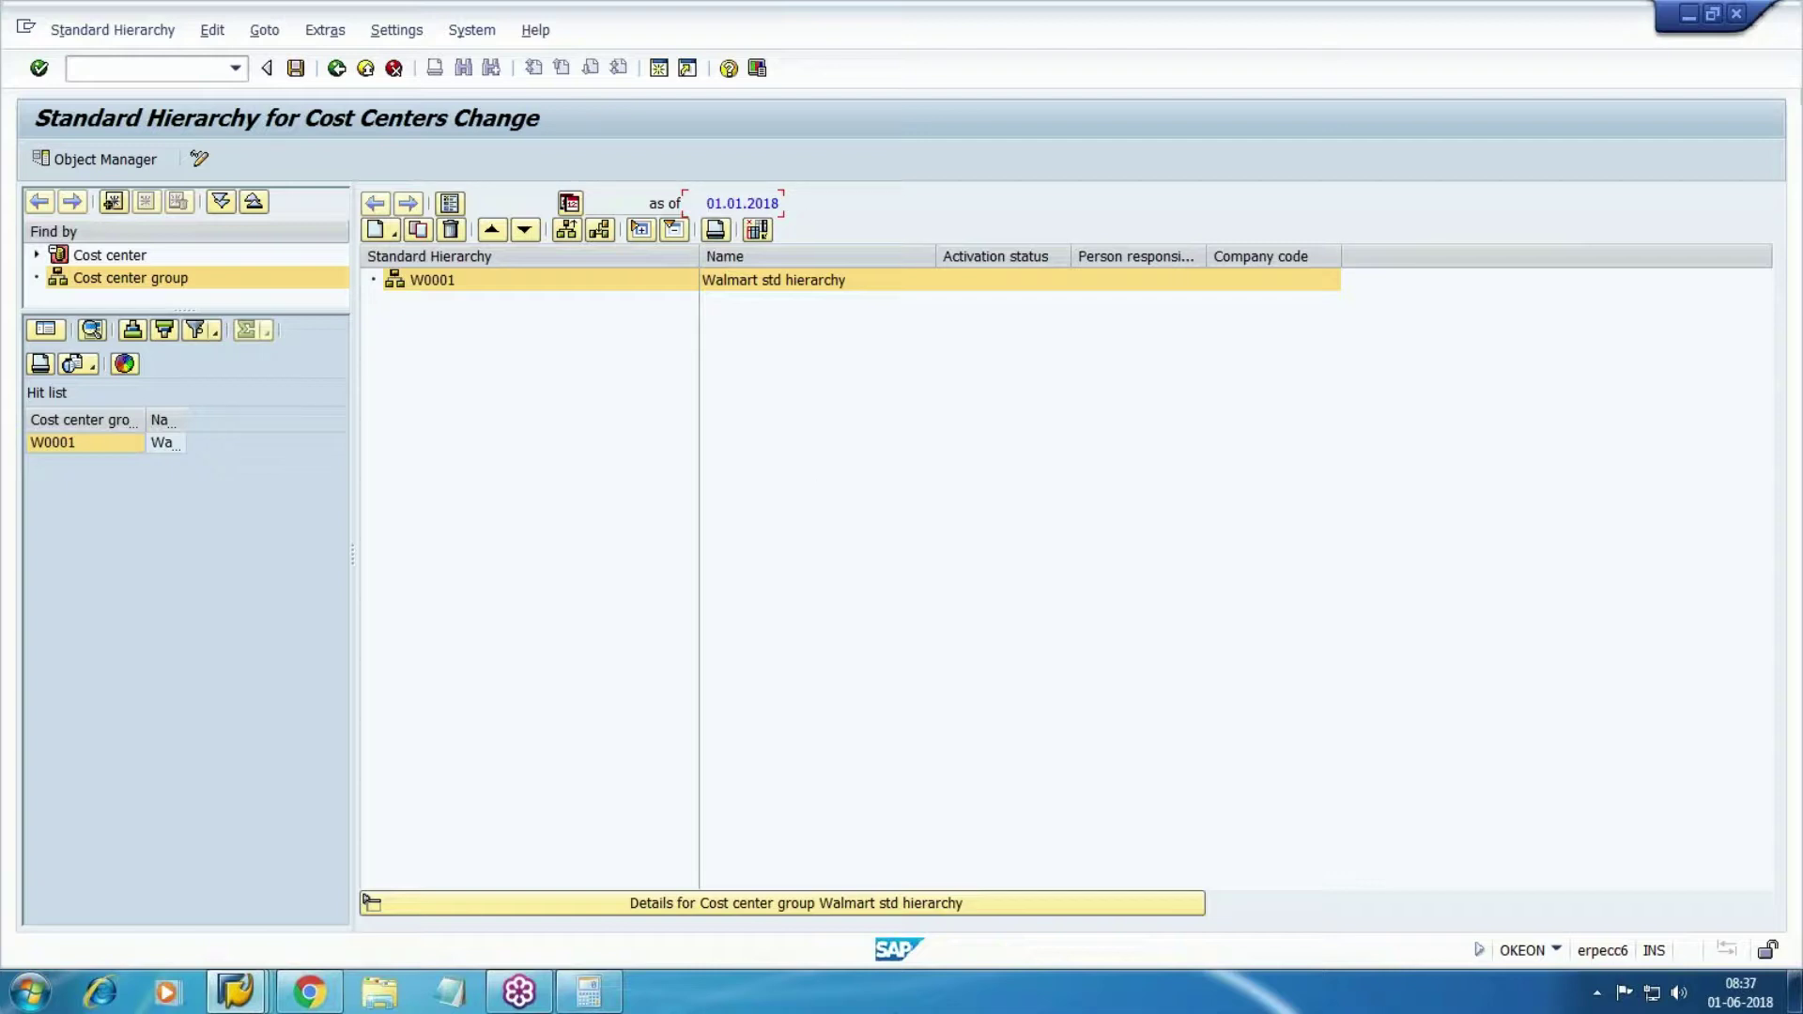
{"action": "left_click", "coordinate": [365, 68]}
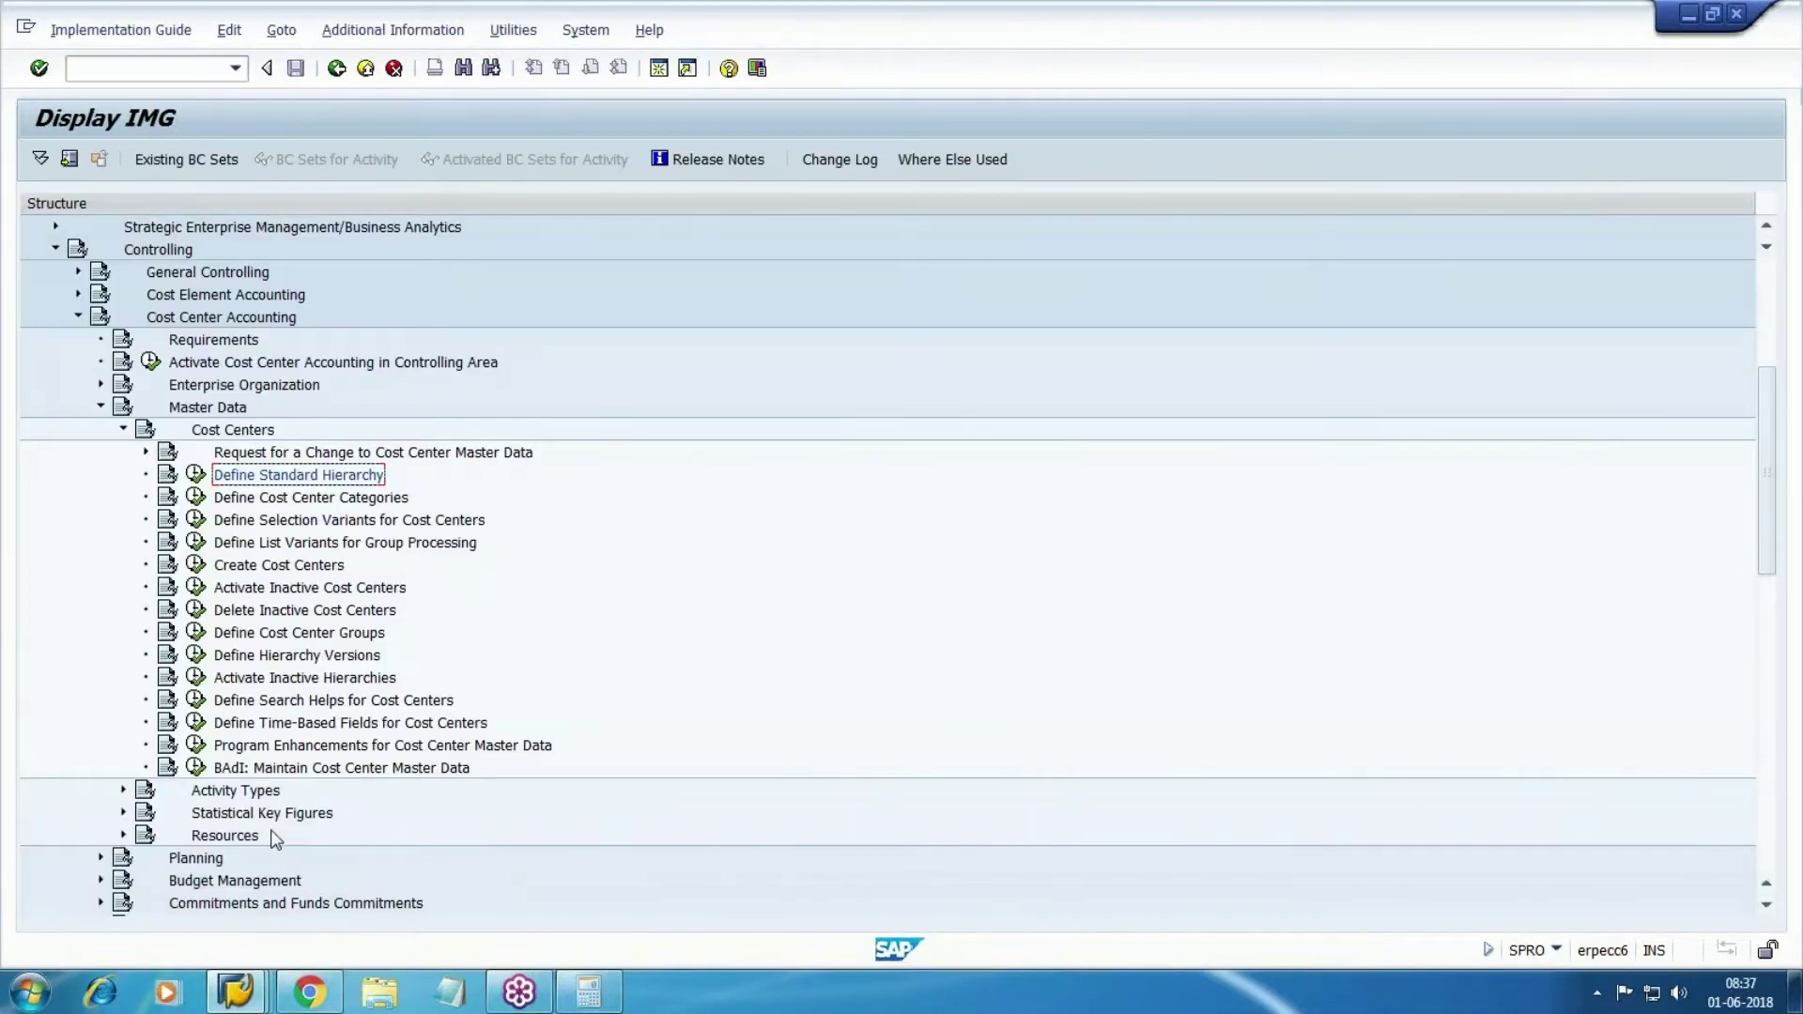
{"action": "left_click", "coordinate": [257, 566]}
{"action": "left_click", "coordinate": [195, 565]}
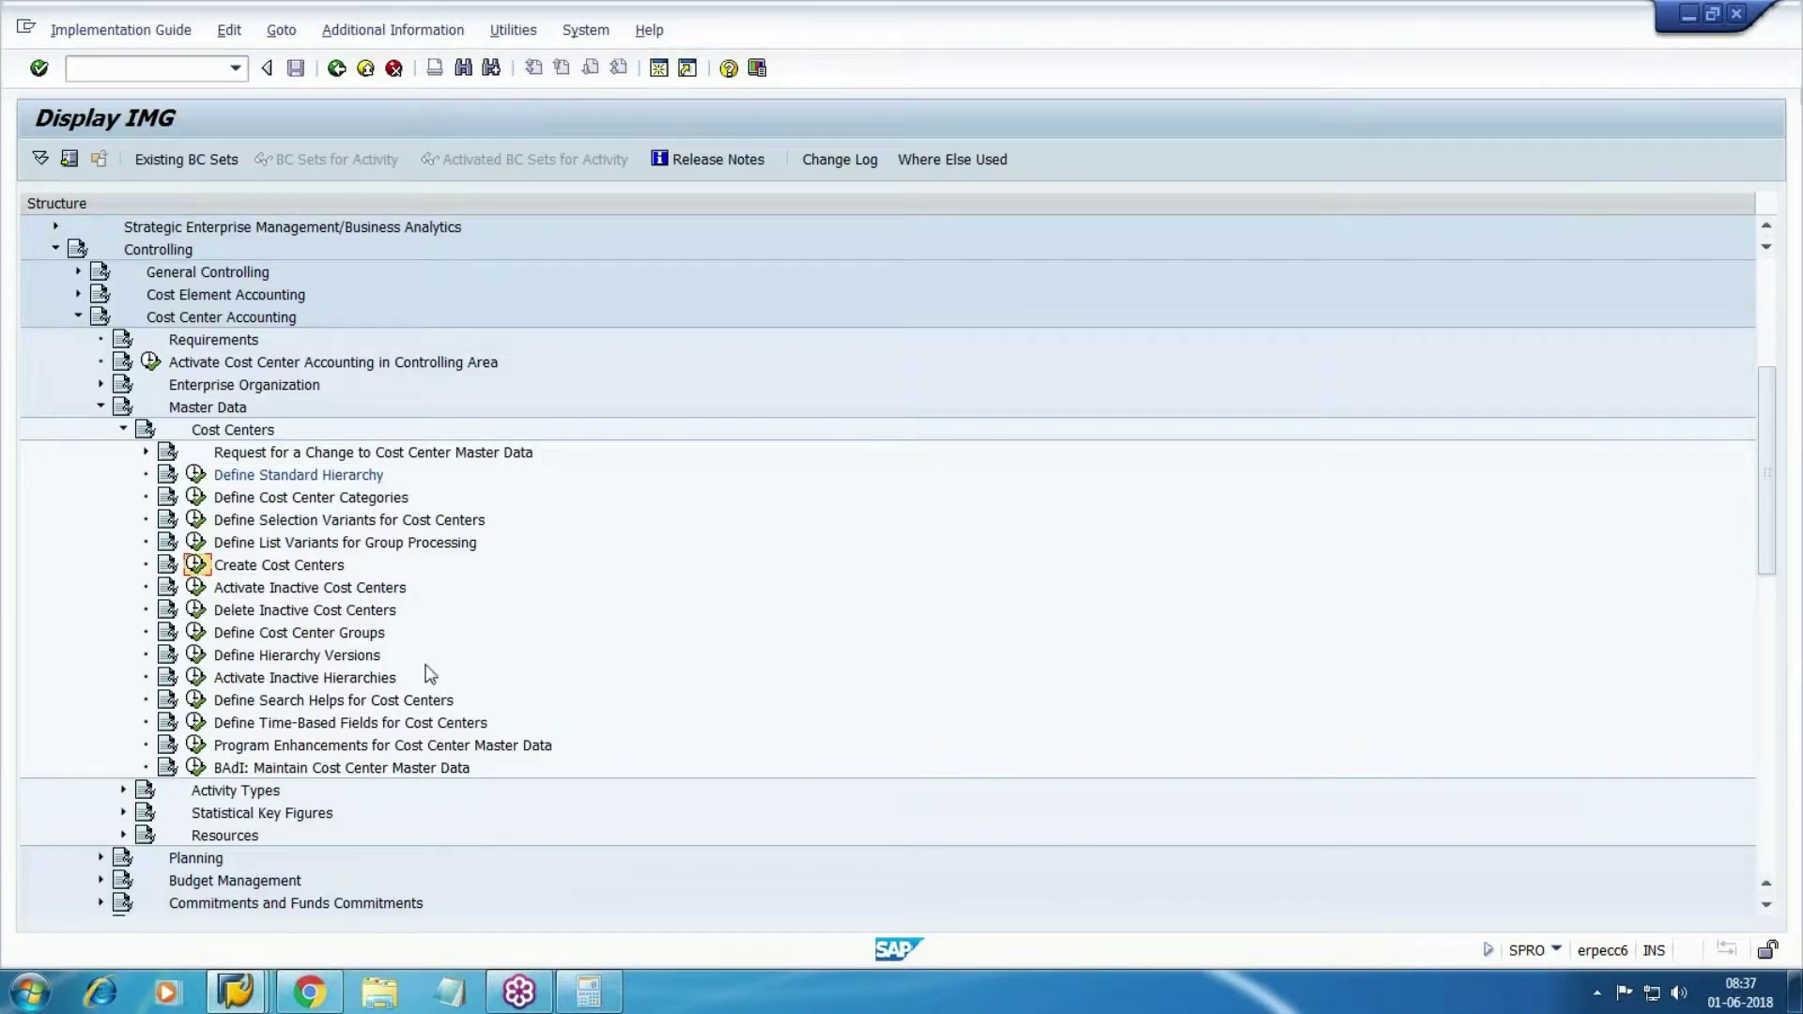
{"action": "double_click", "coordinate": [105, 292]}
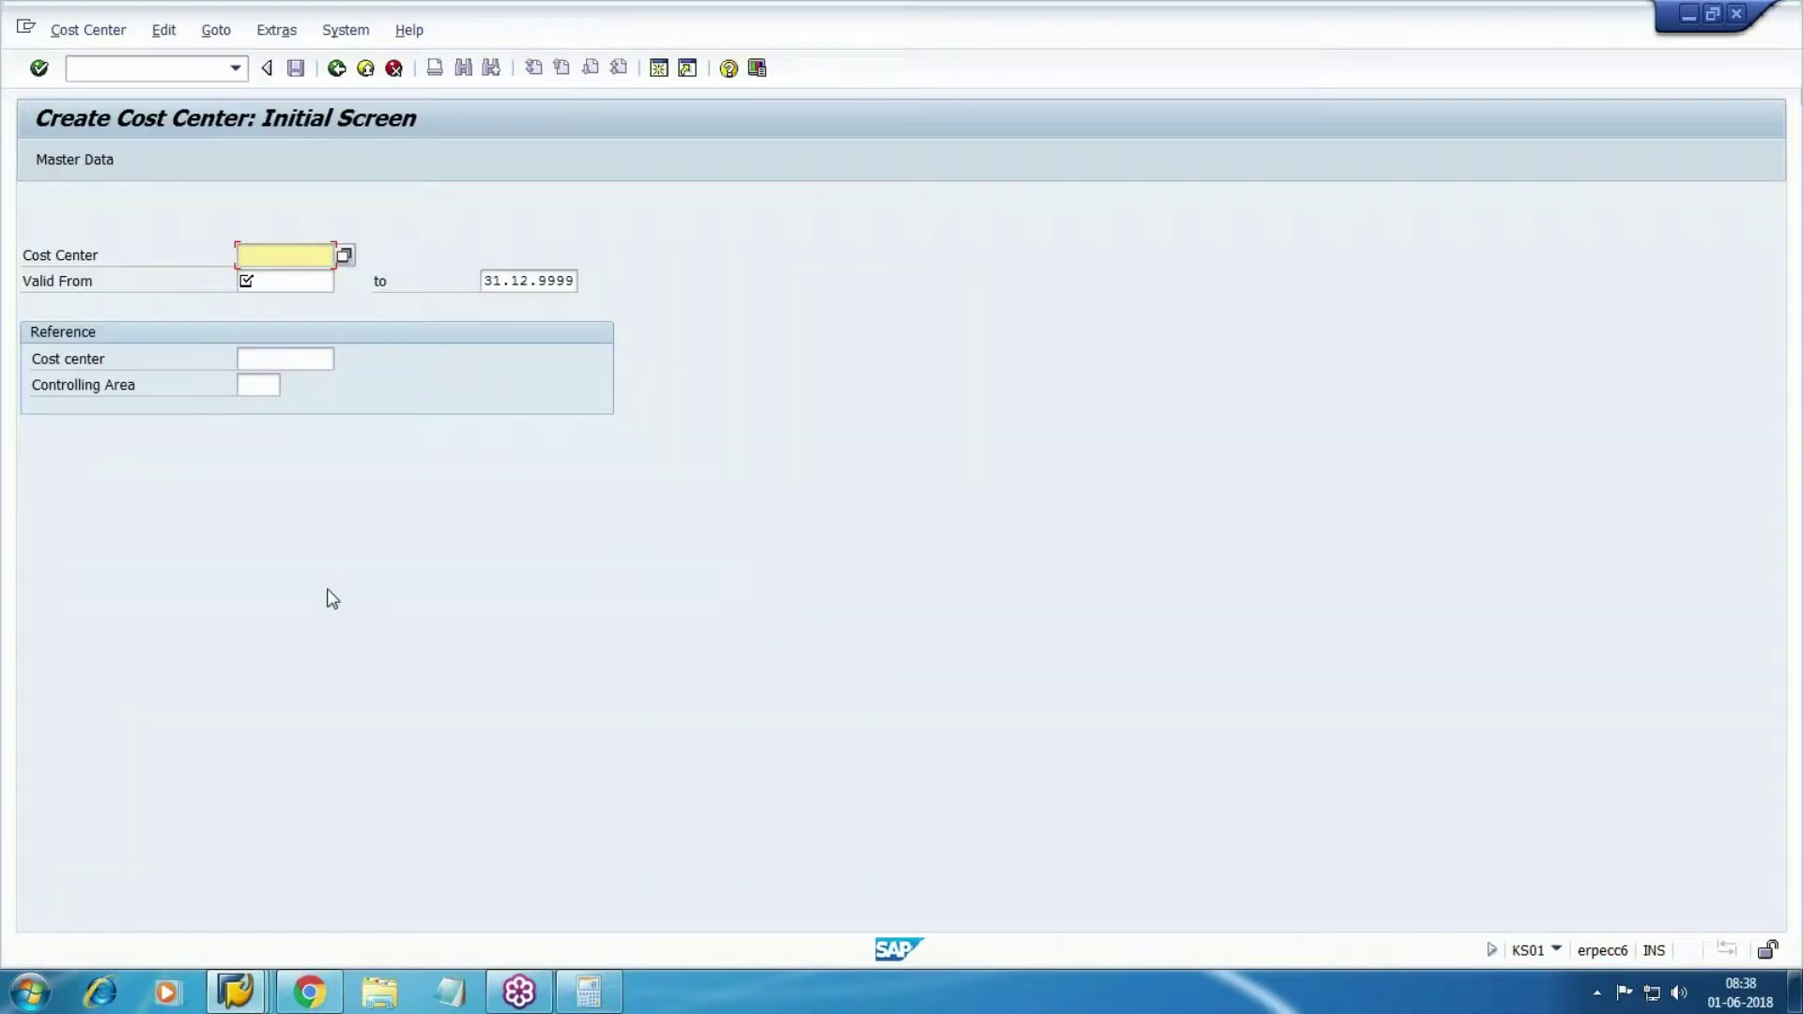
- Start a new cost center 1000 valid from 01.01.2018 and continue to its basic data
{"action": "type", "text": "1000"}
{"action": "key", "text": "Tab"}
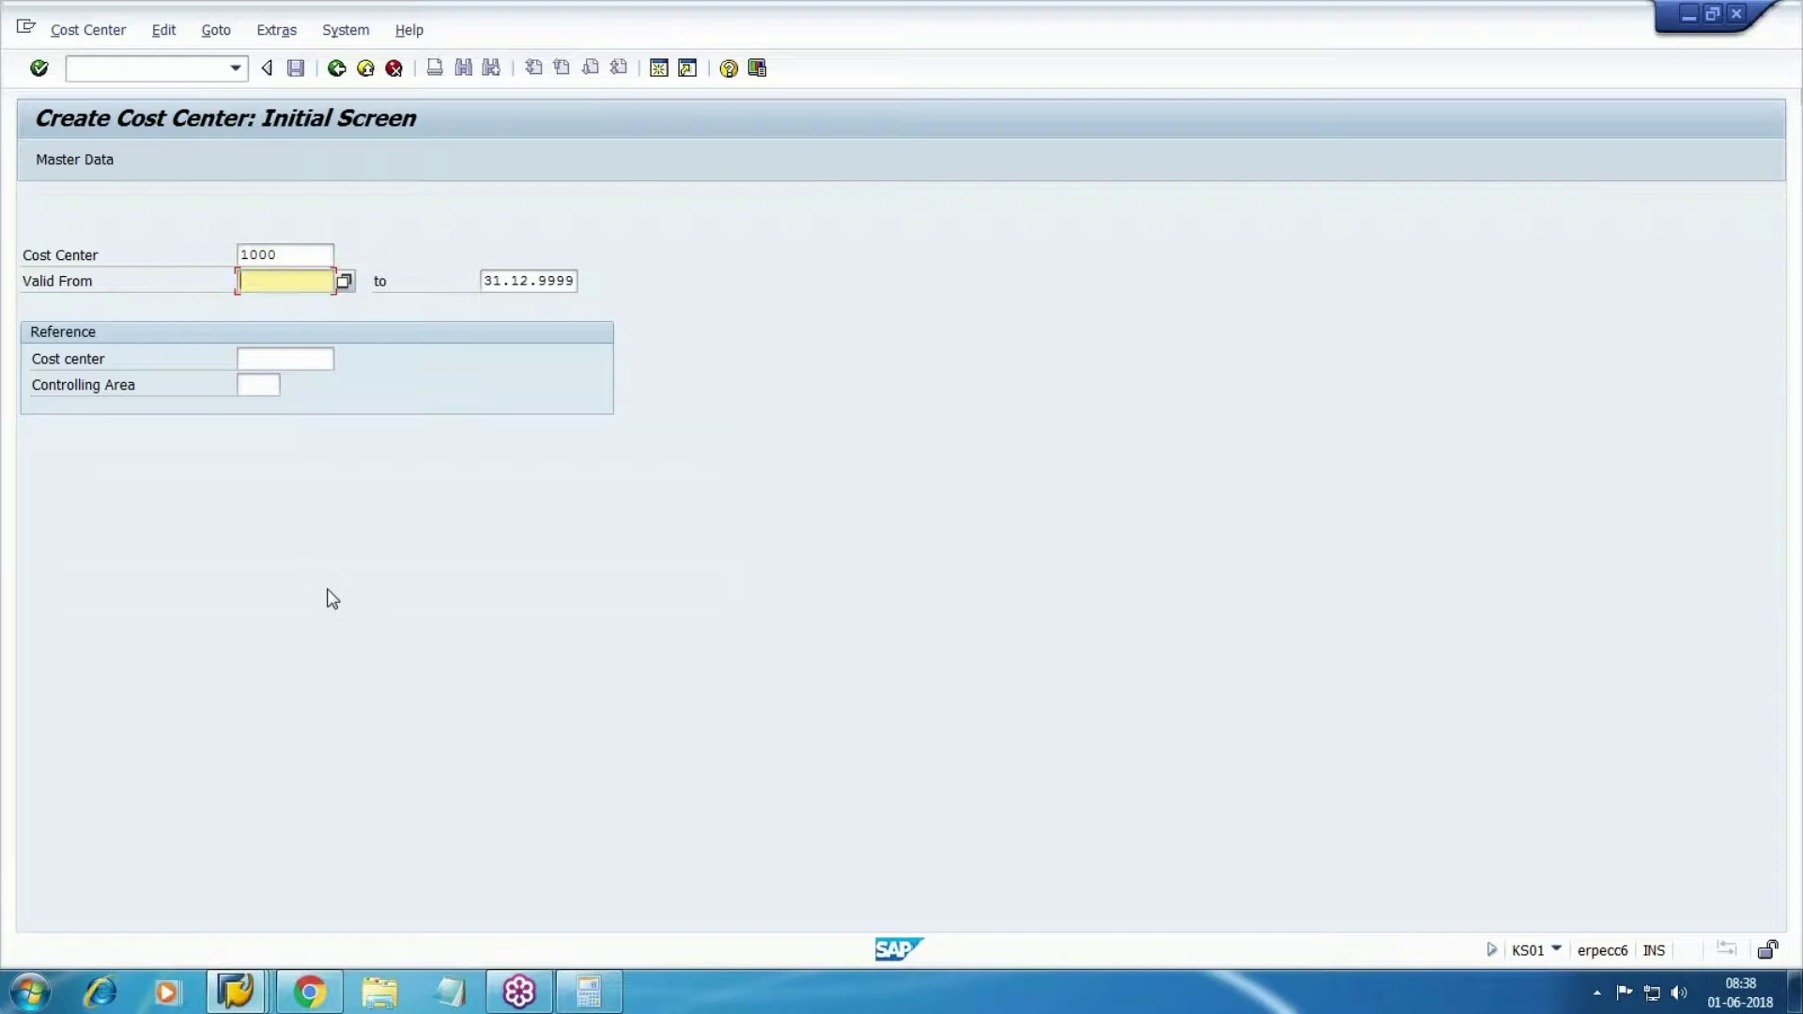
{"action": "type", "text": "01"}
{"action": "key", "text": "Down"}
{"action": "key", "text": "Down"}
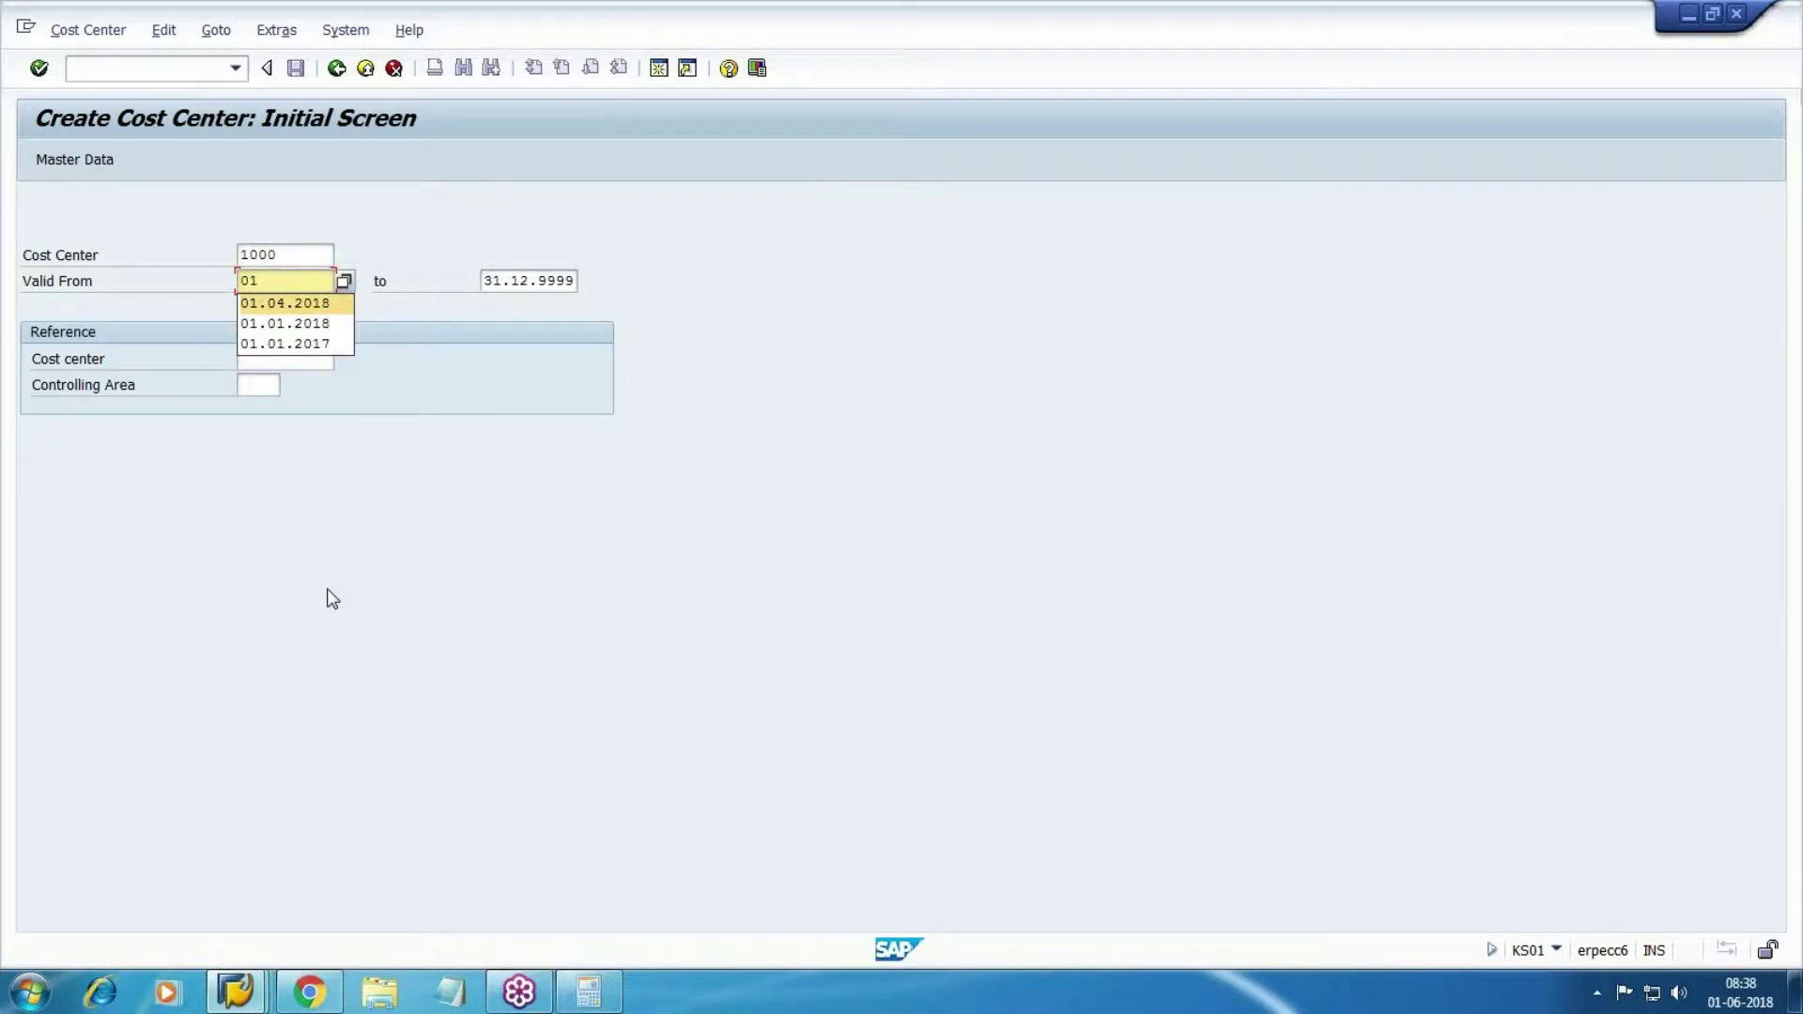
{"action": "key", "text": "Return"}
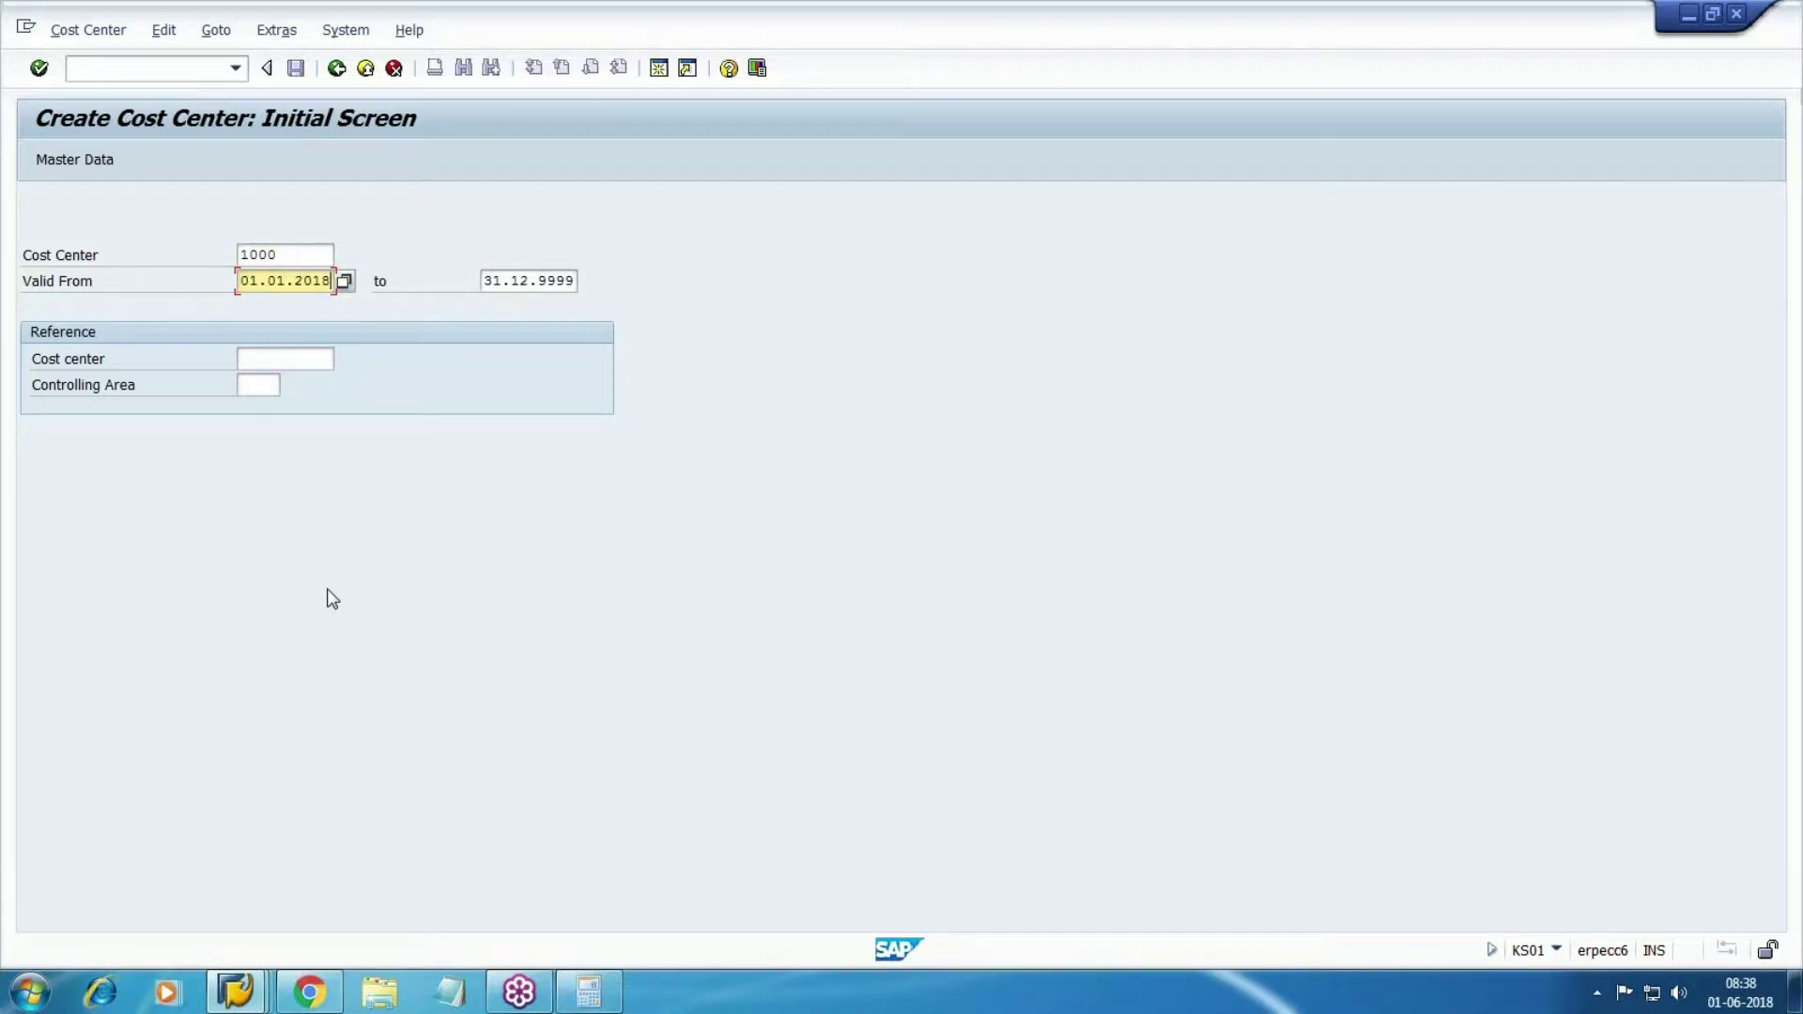
{"action": "key", "text": "Return"}
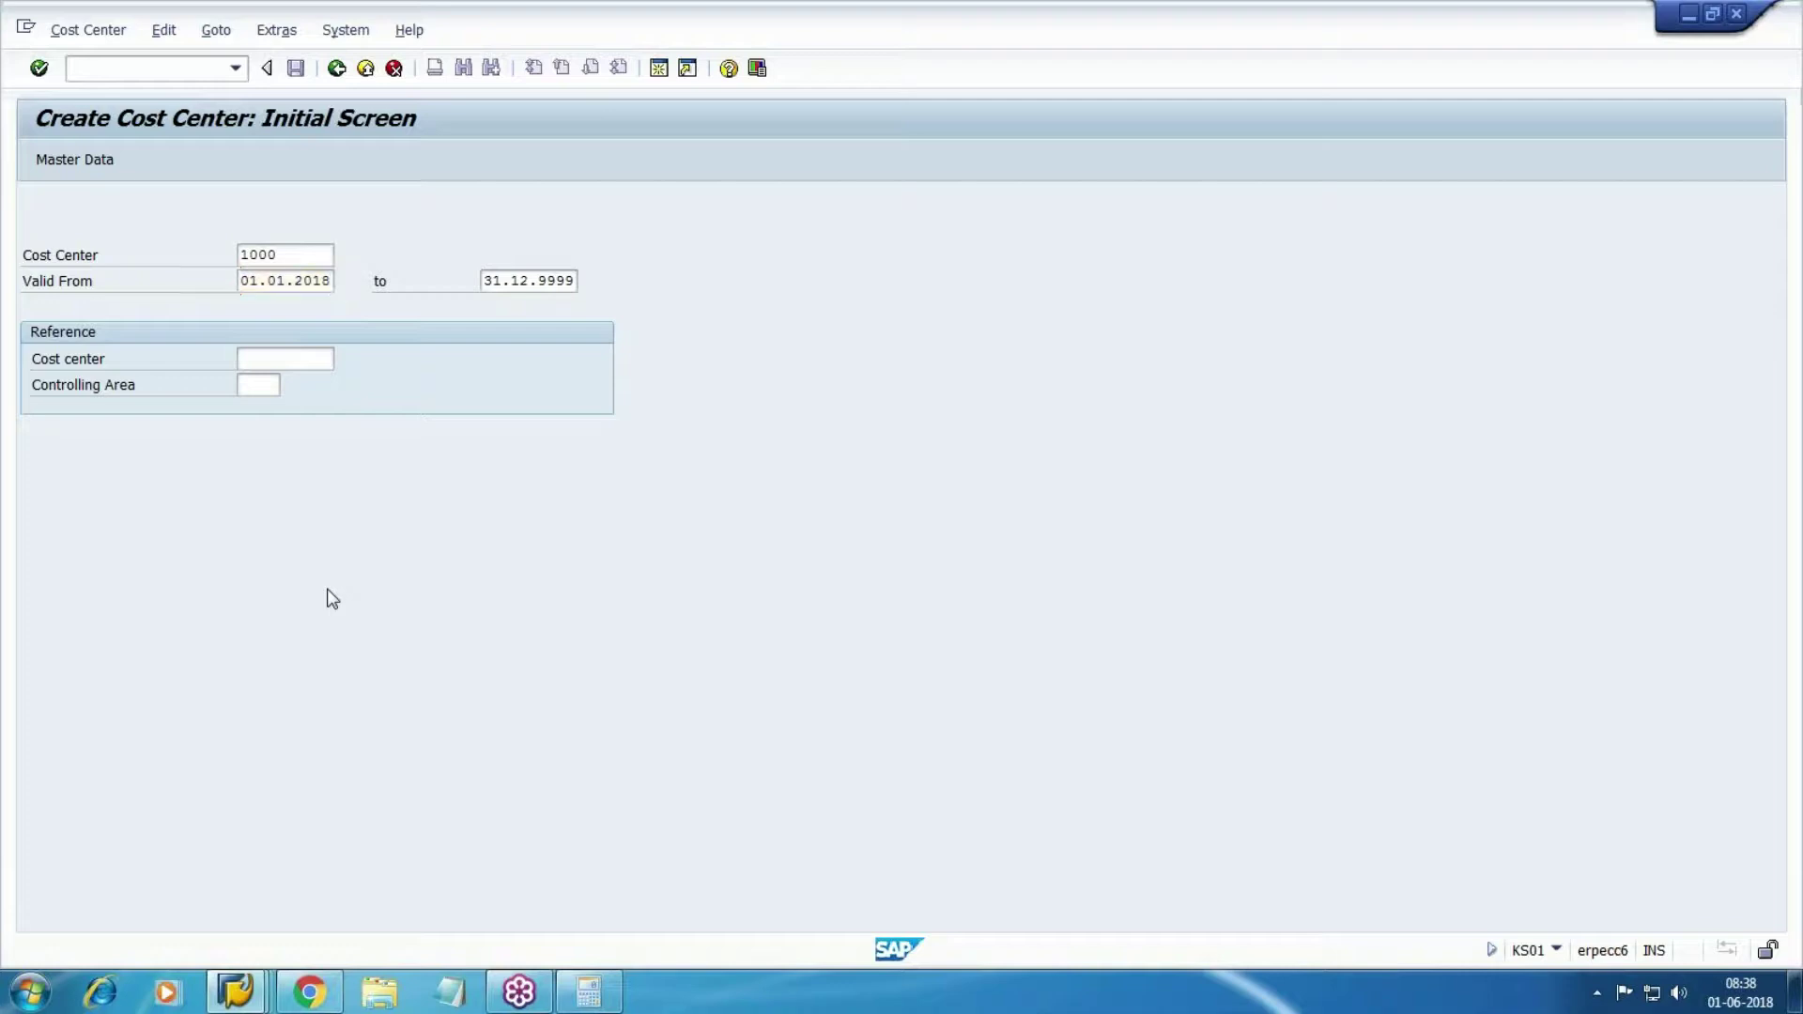
- Enter Wal-Production as both the name and the description of cost center 1000
{"action": "type", "text": "Wal-Production"}
{"action": "key", "text": "Tab"}
{"action": "key", "text": "shift+Tab"}
{"action": "key", "text": "ctrl+c"}
{"action": "key", "text": "End"}
{"action": "type", "text": "Wal-Pr"}
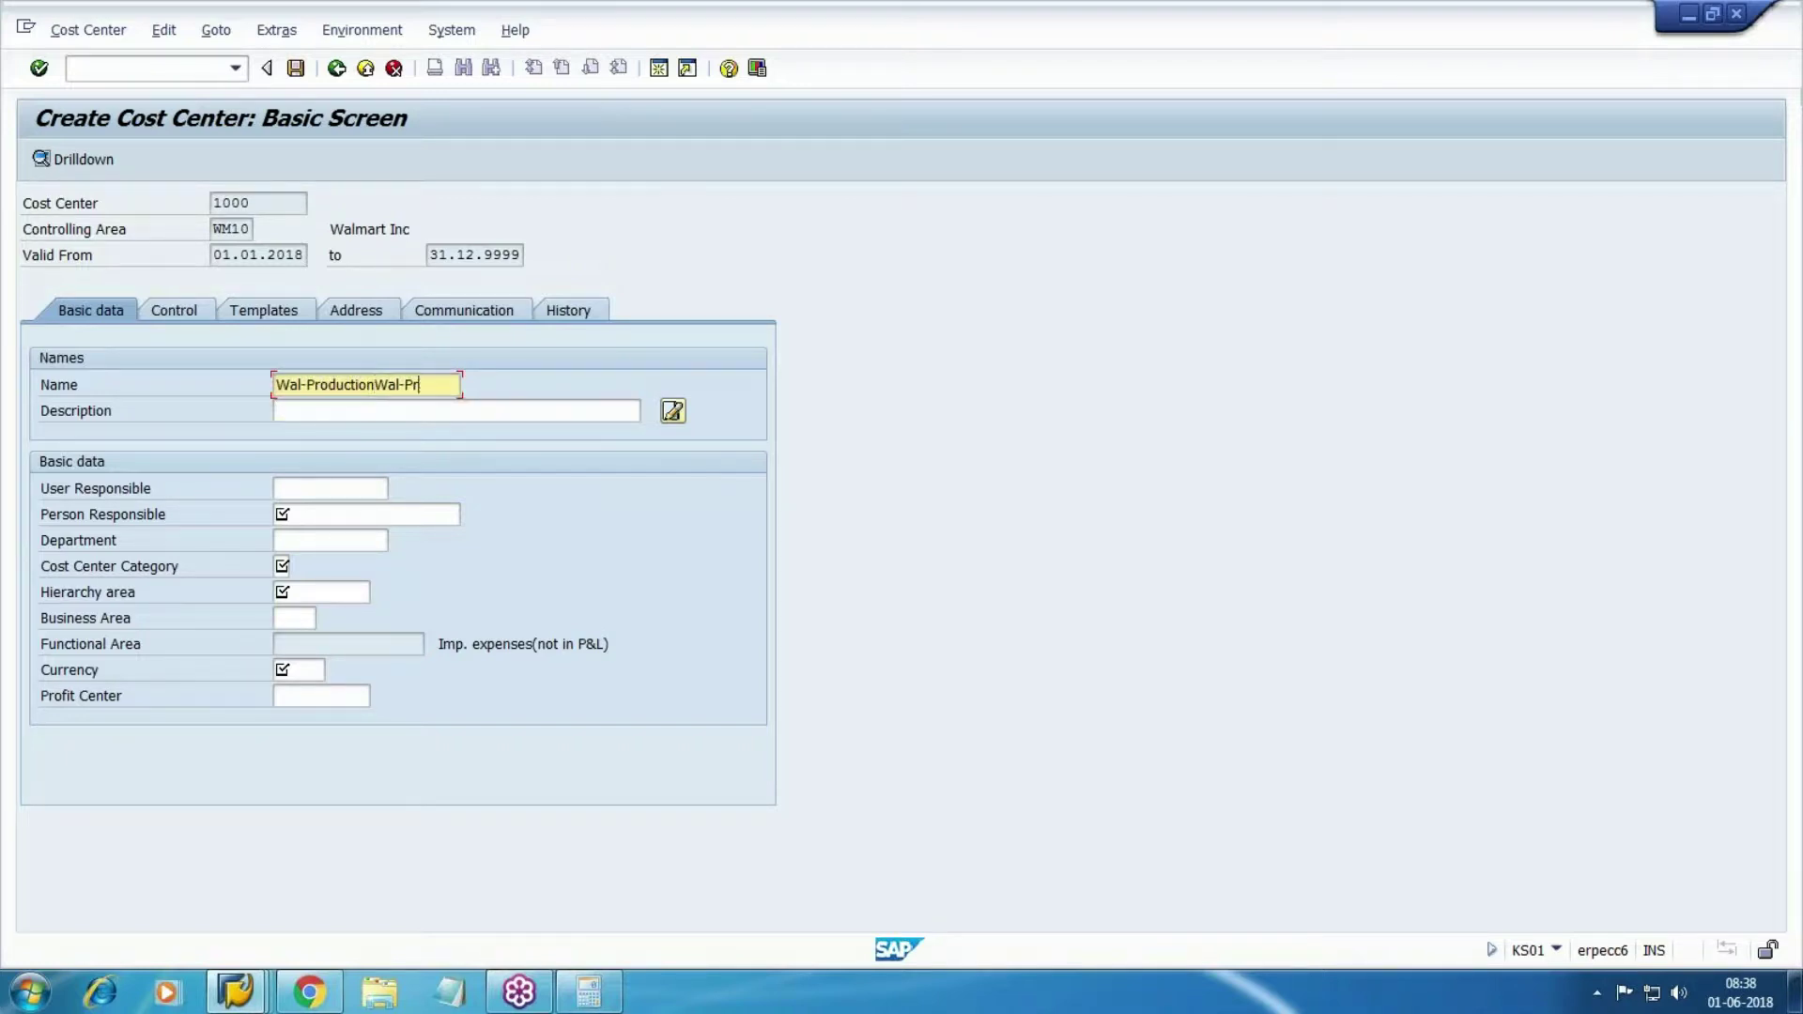
{"action": "key", "text": "BackSpace"}
{"action": "key", "text": "BackSpace"}
{"action": "key", "text": "BackSpace"}
{"action": "key", "text": "BackSpace"}
{"action": "key", "text": "BackSpace"}
{"action": "key", "text": "BackSpace"}
{"action": "key", "text": "Tab"}
{"action": "key", "text": "ctrl+v"}
{"action": "key", "text": "Tab"}
{"action": "key", "text": "Tab"}
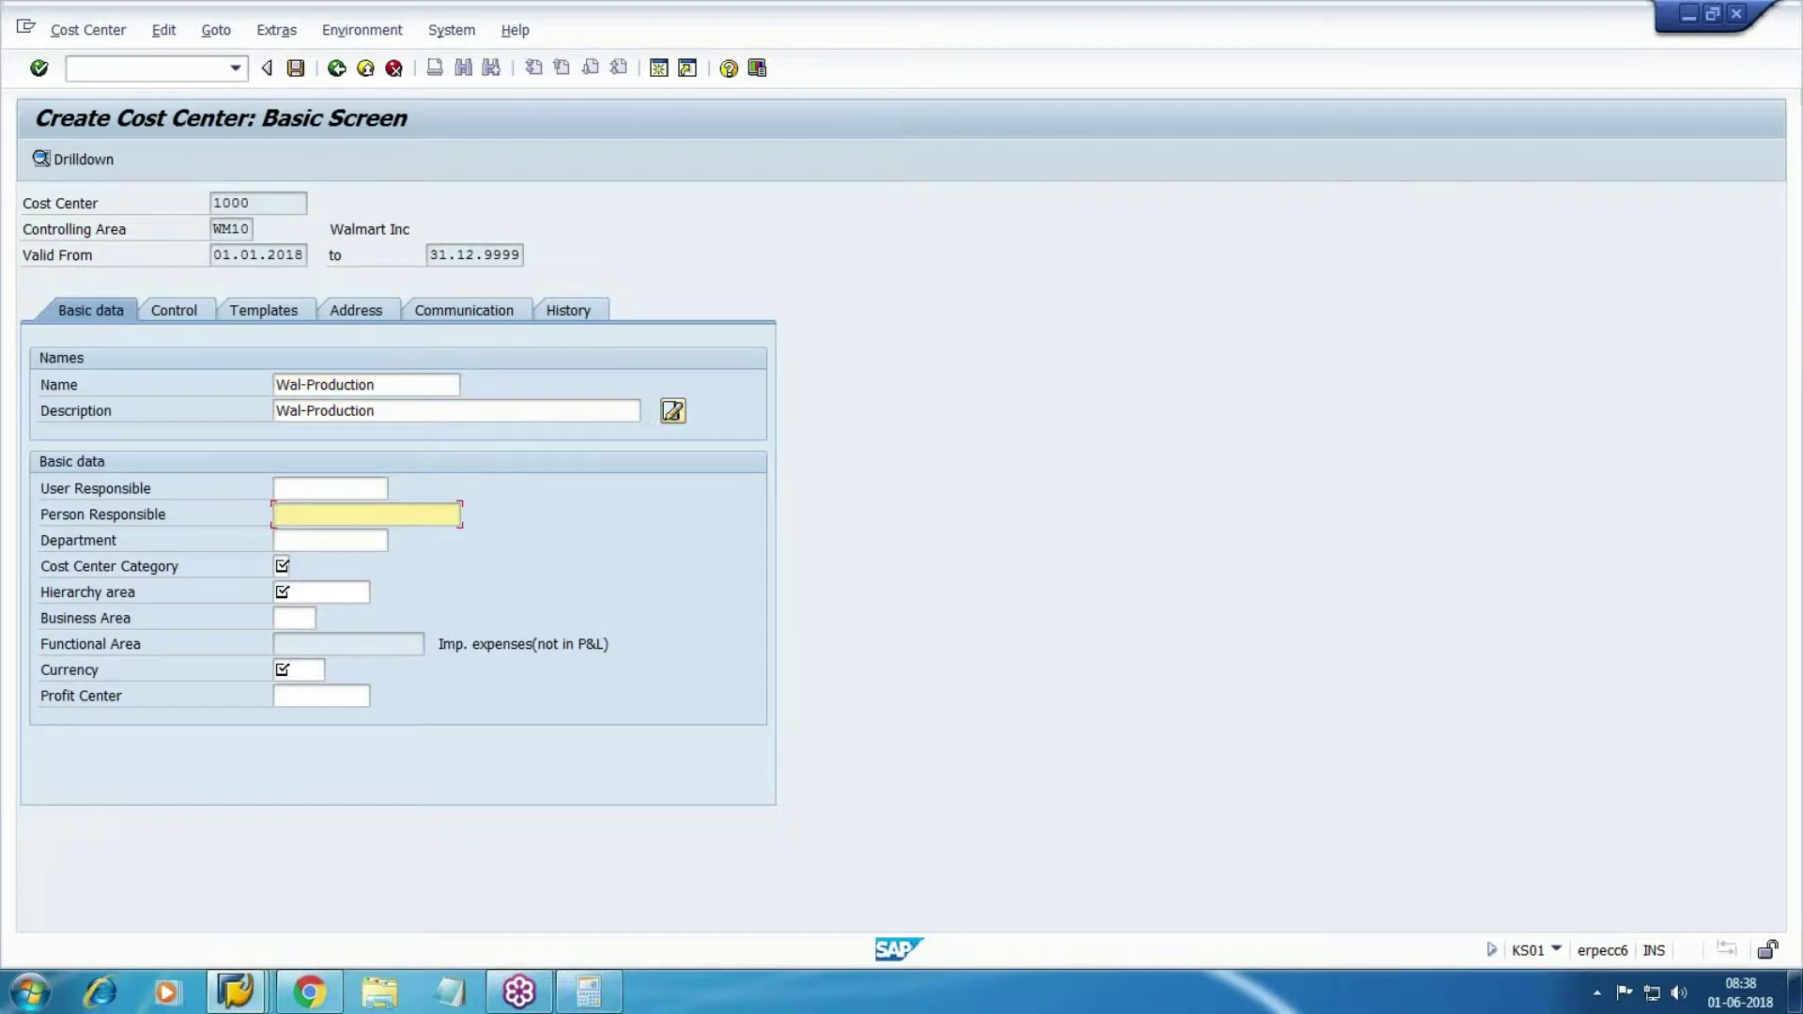
- Set the cost center's person responsible to abc, department to CO and cost center category to 1
{"action": "type", "text": "abc"}
{"action": "key", "text": "Tab"}
{"action": "type", "text": "CO"}
{"action": "key", "text": "Tab"}
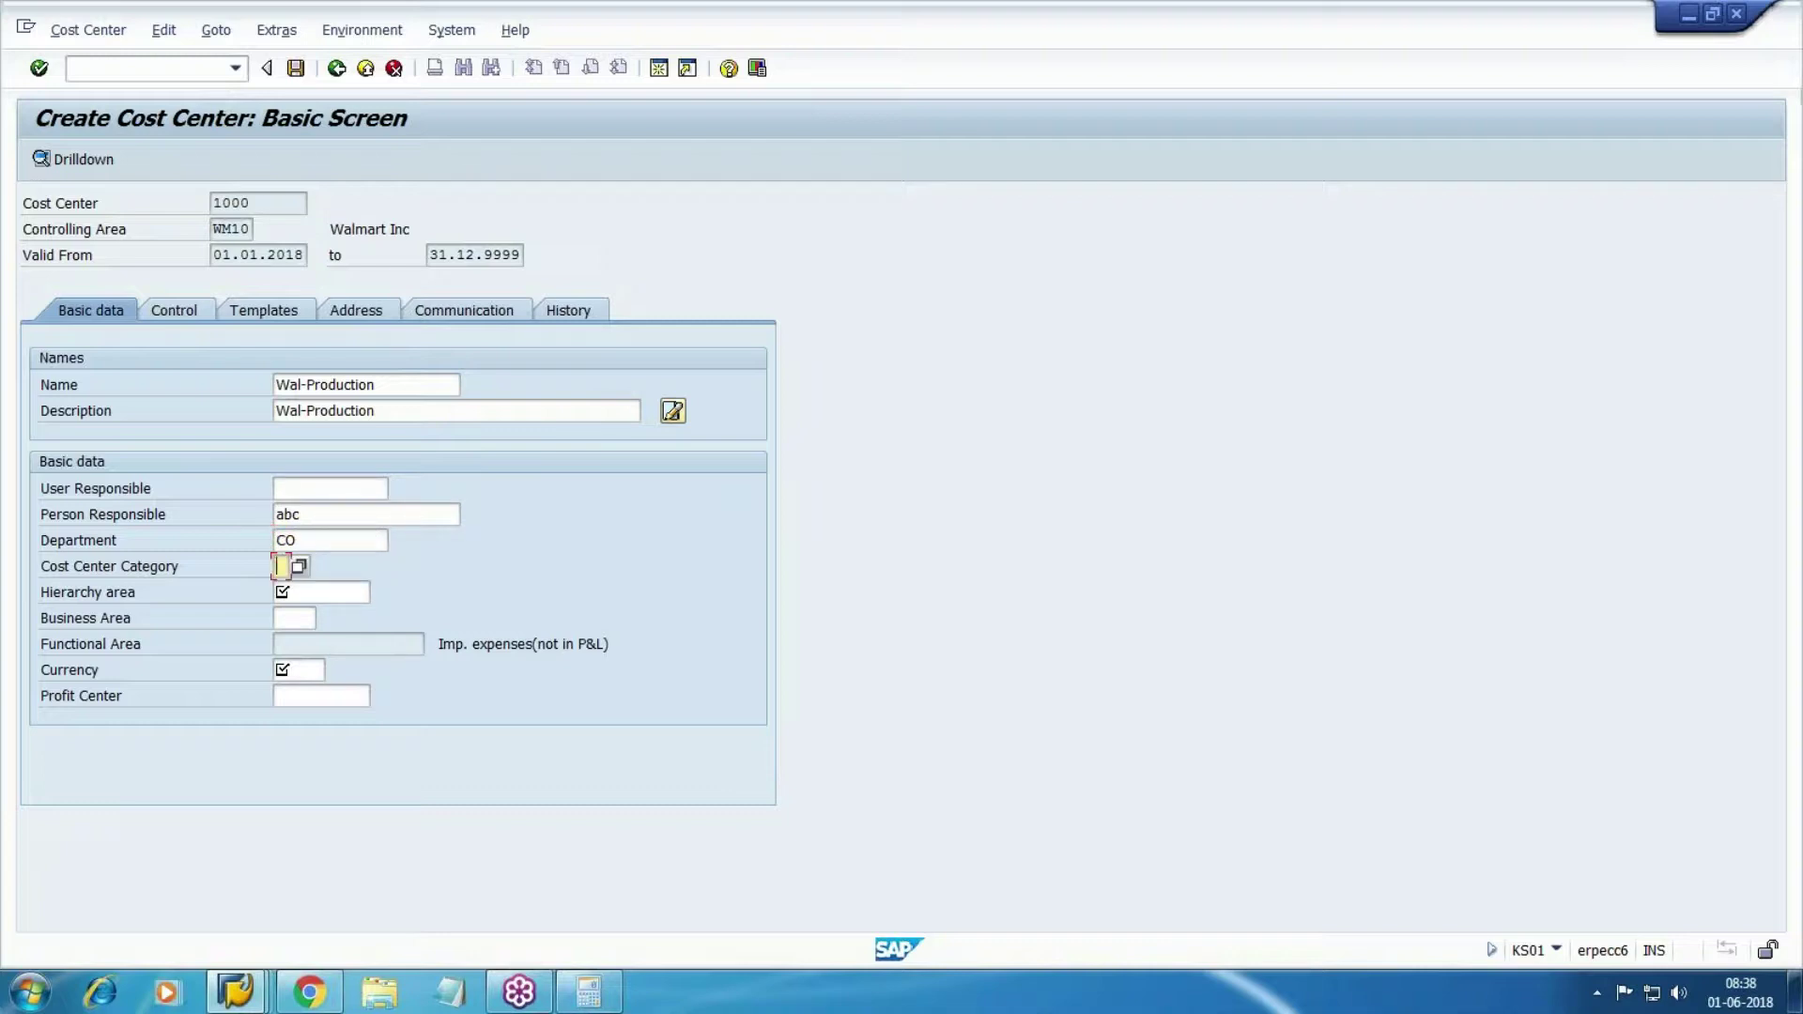
{"action": "key", "text": "F4"}
{"action": "key", "text": "Up"}
{"action": "key", "text": "Return"}
{"action": "key", "text": "Tab"}
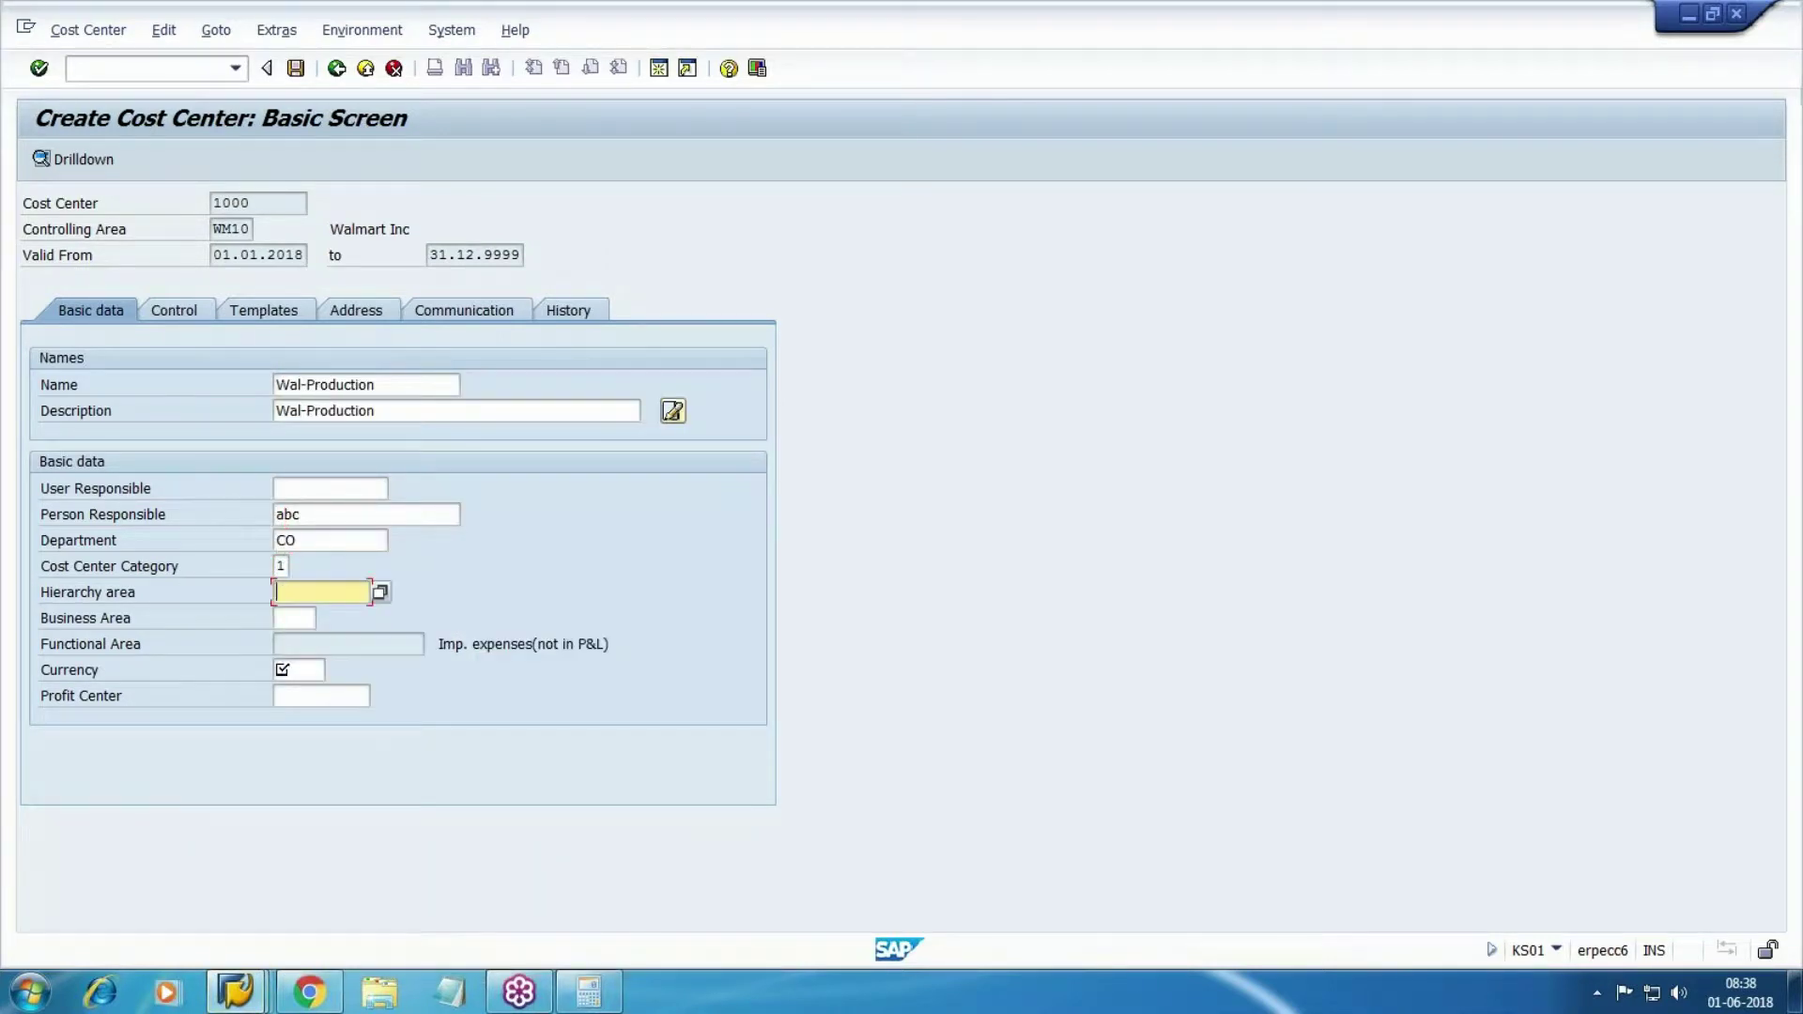
- Assign hierarchy area W0001 and currency USD, save the cost center without a profit center, and close the activity selection
{"action": "key", "text": "F4"}
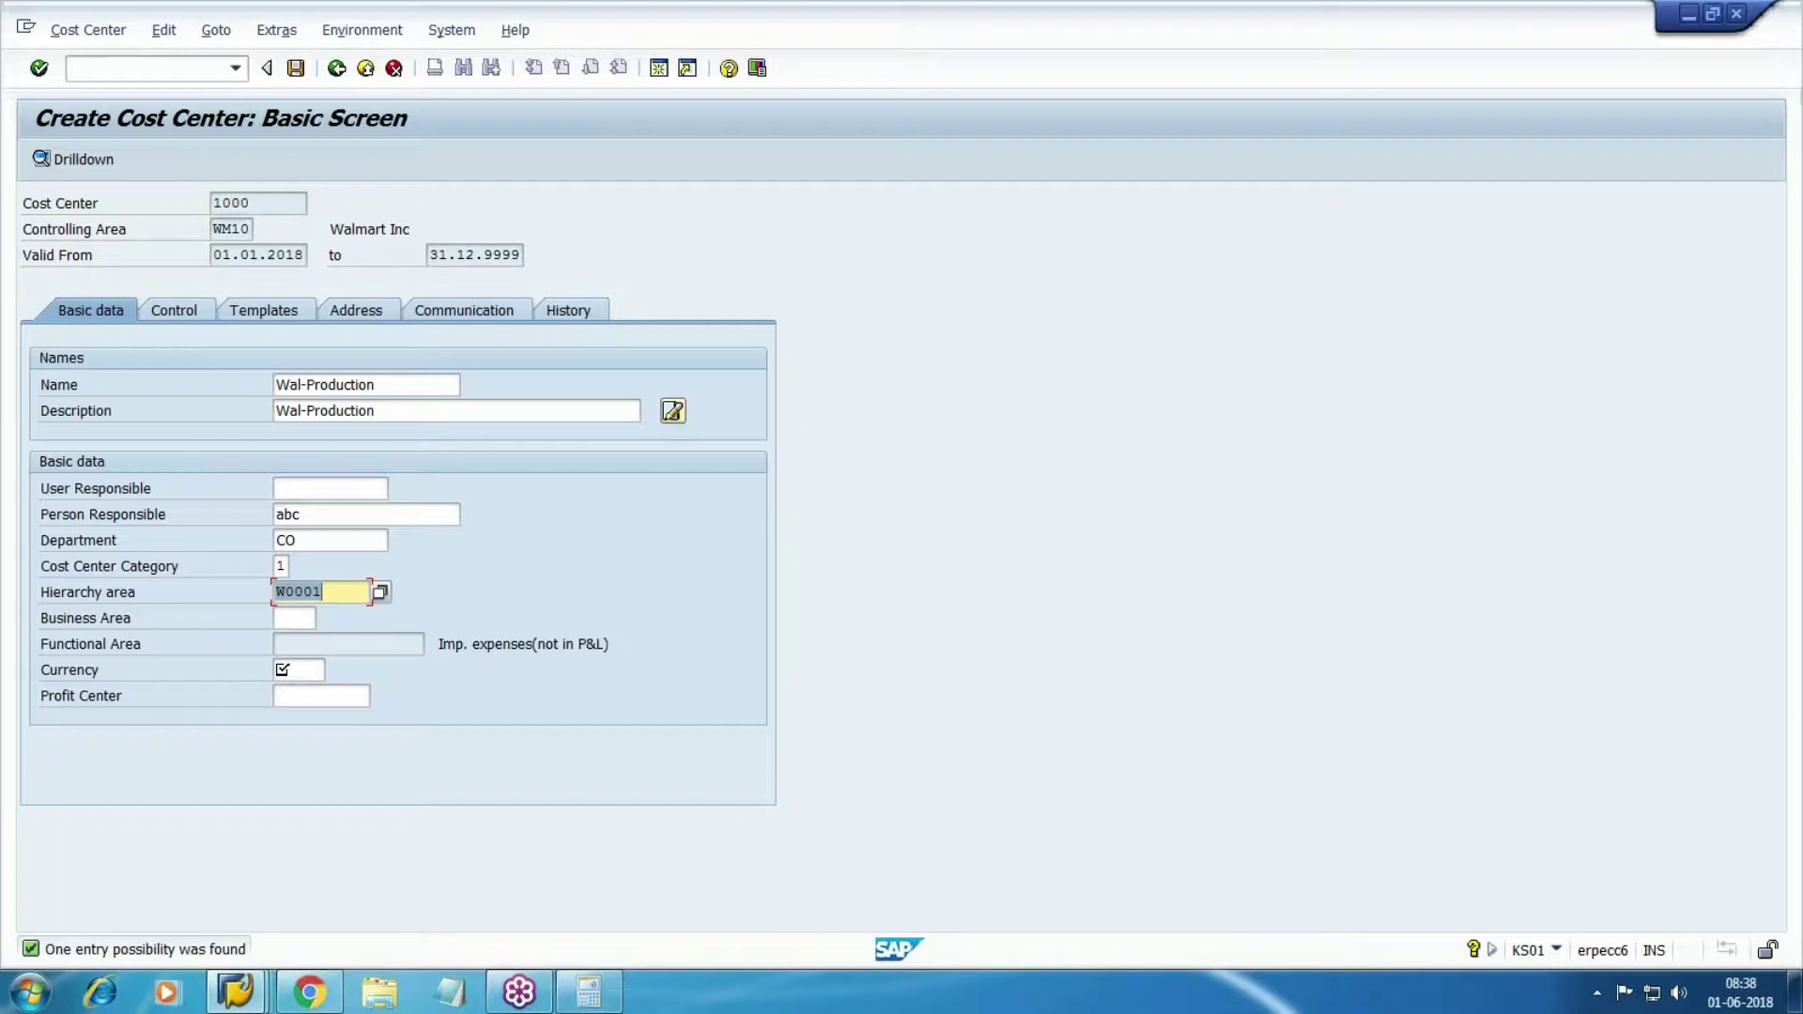
{"action": "left_click", "coordinate": [294, 618]}
{"action": "left_click", "coordinate": [297, 670]}
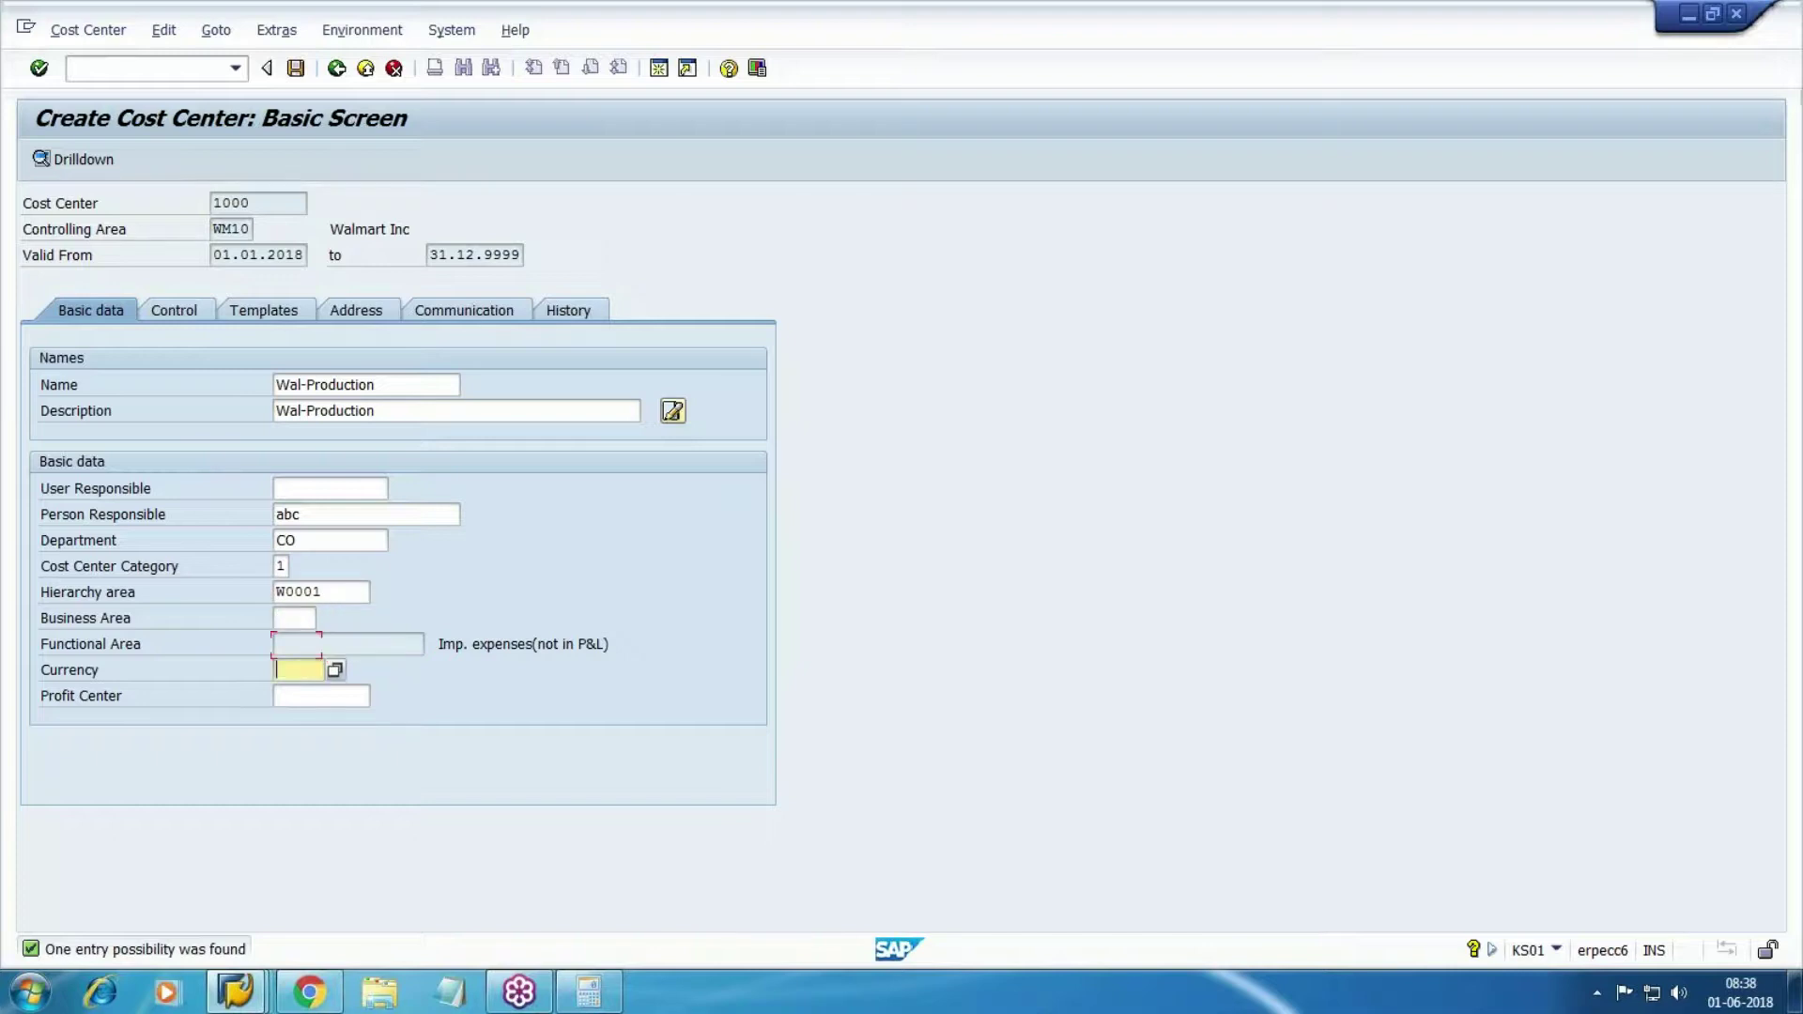
{"action": "type", "text": "USD"}
{"action": "left_click", "coordinate": [295, 67]}
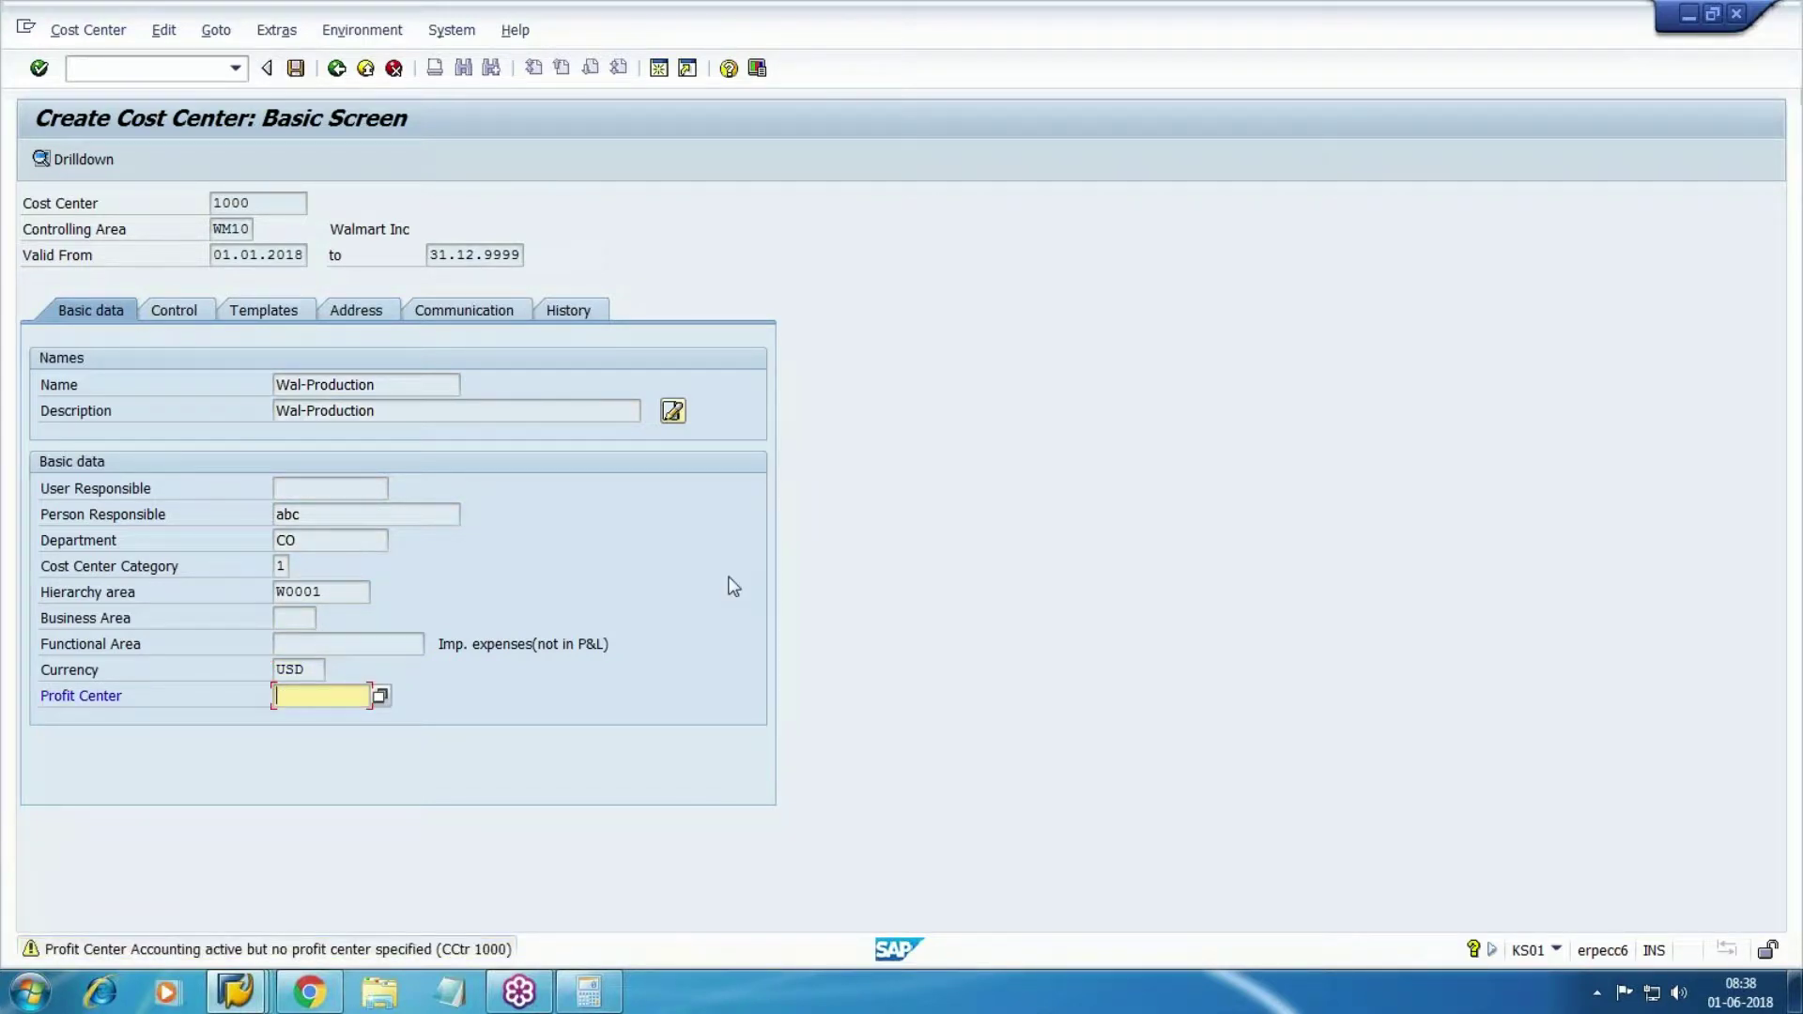
{"action": "key", "text": "Return"}
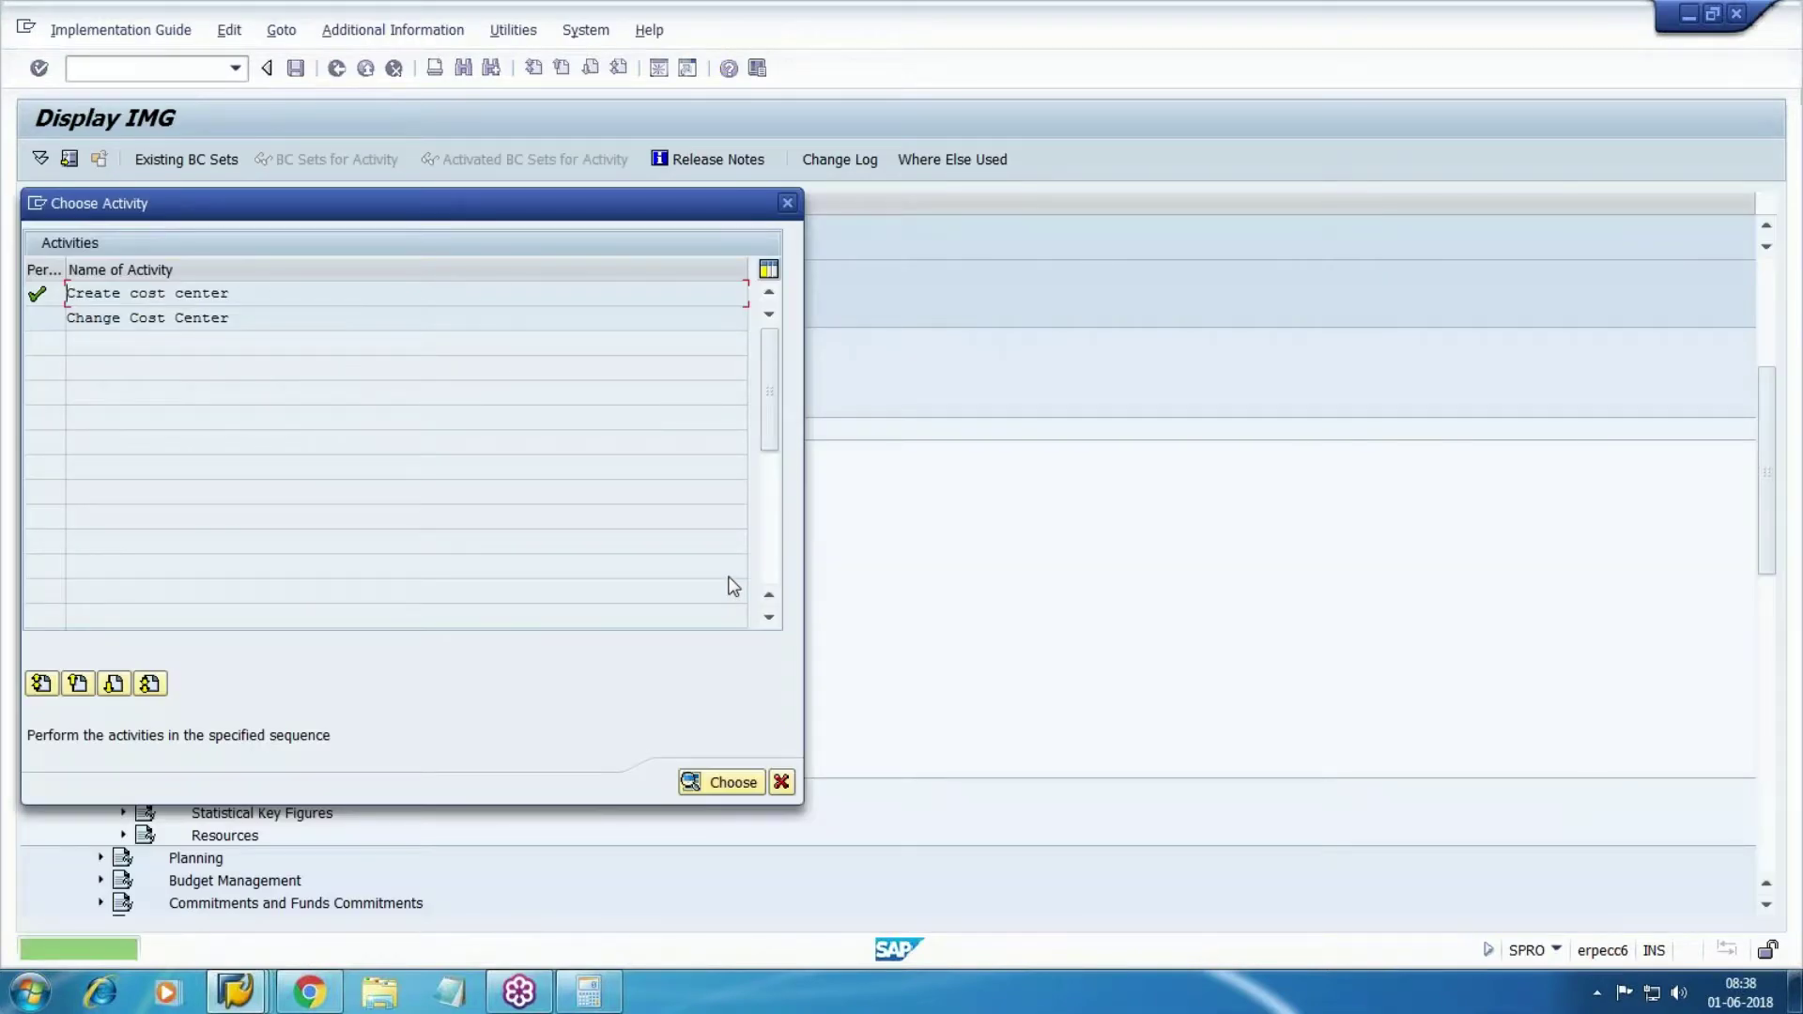
{"action": "left_click", "coordinate": [782, 783]}
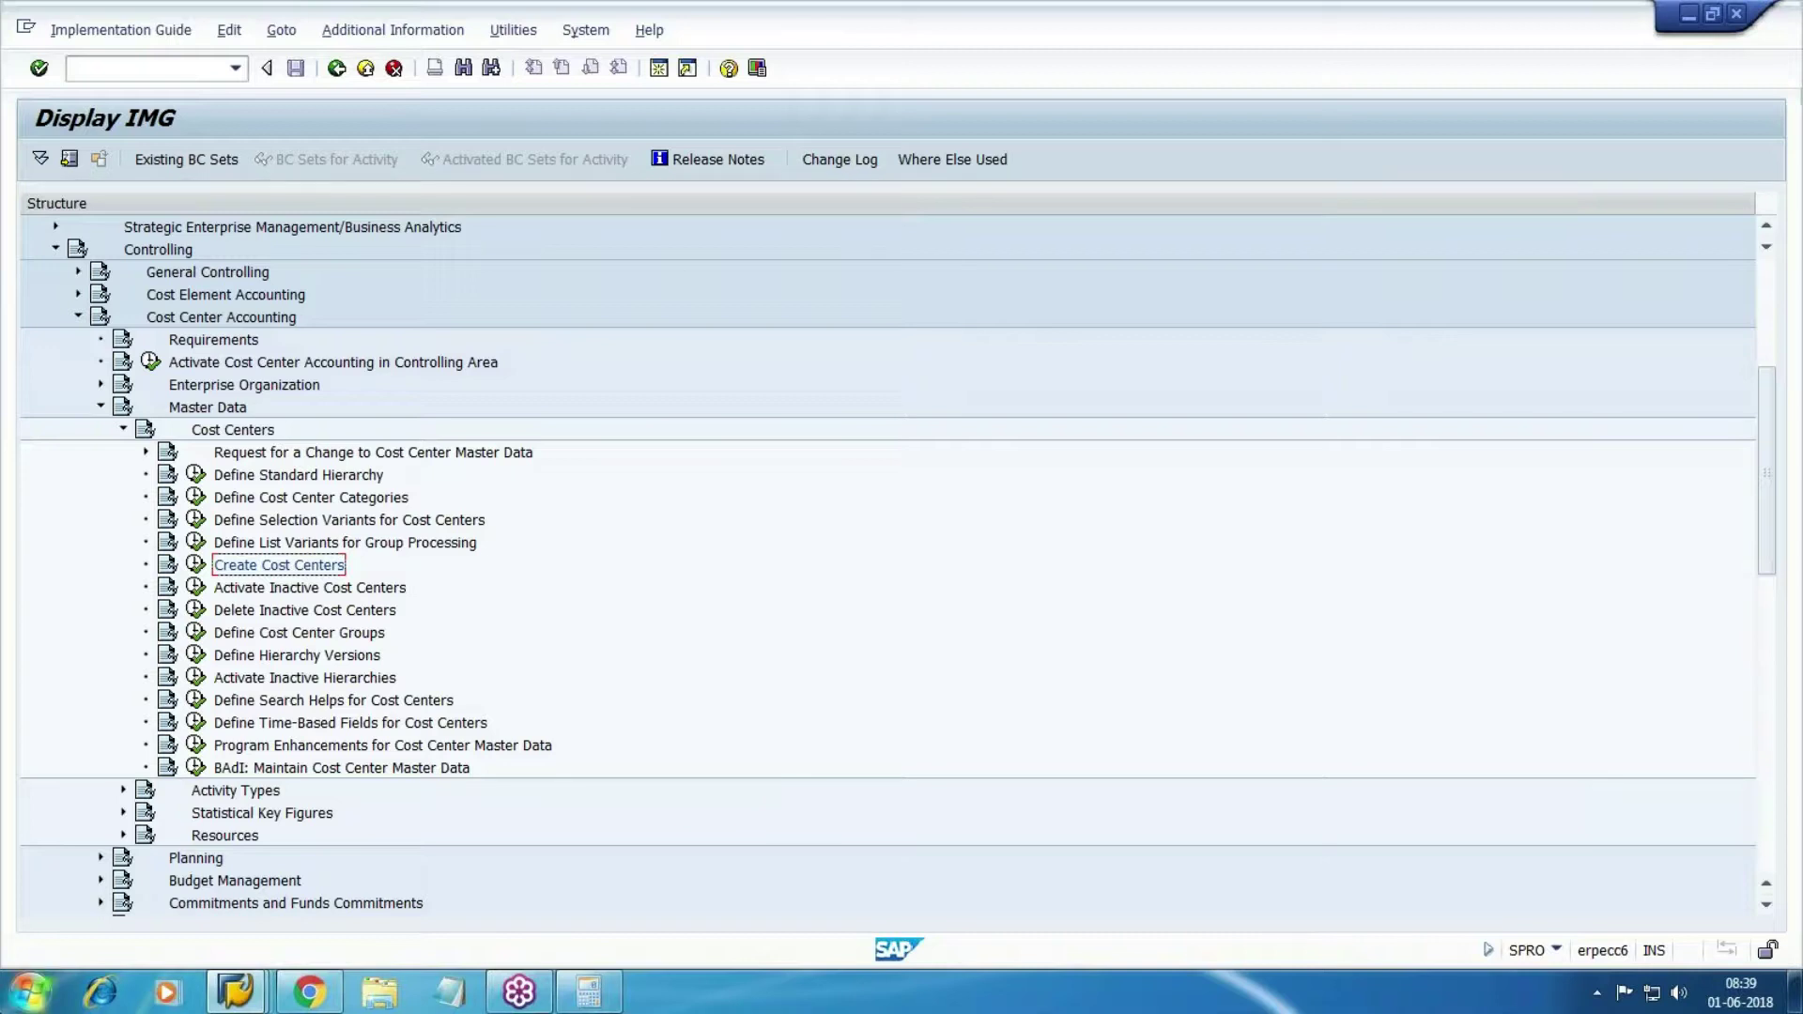
- Return to the SAP Easy Access start screen and expand Materials Management under Logistics
{"action": "left_click", "coordinate": [139, 81]}
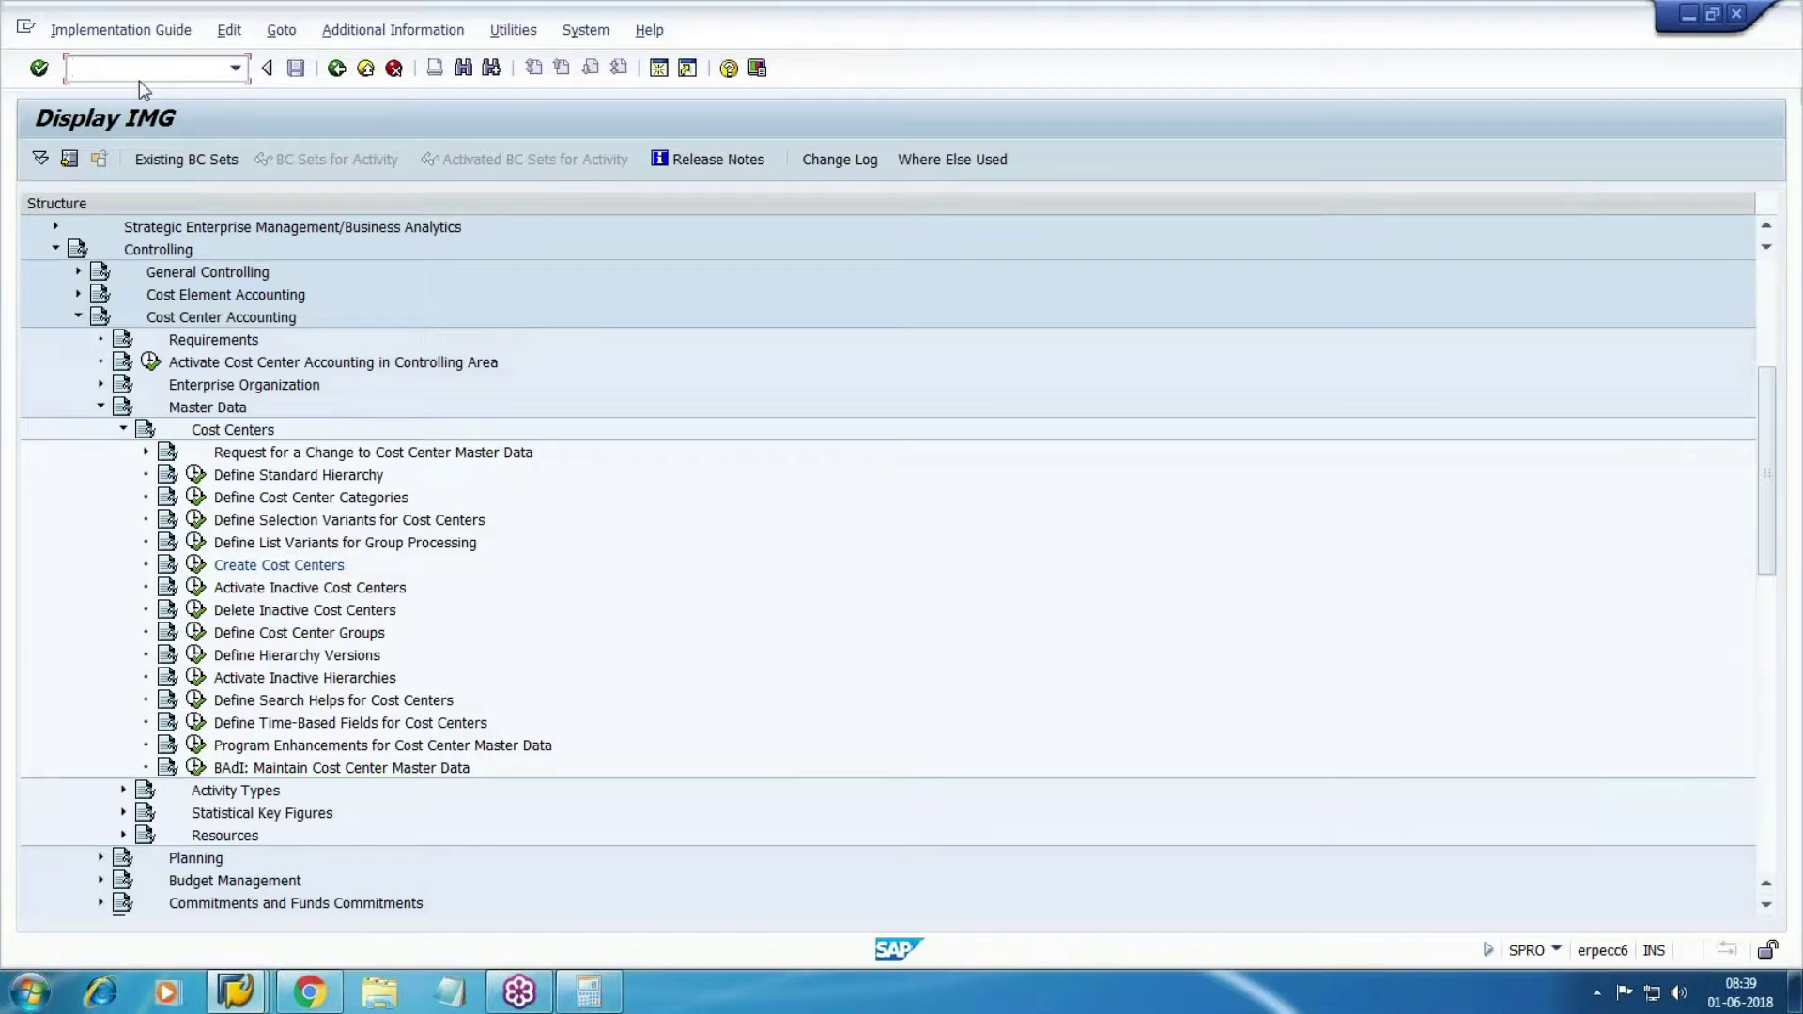
{"action": "type", "text": "/n"}
{"action": "key", "text": "Return"}
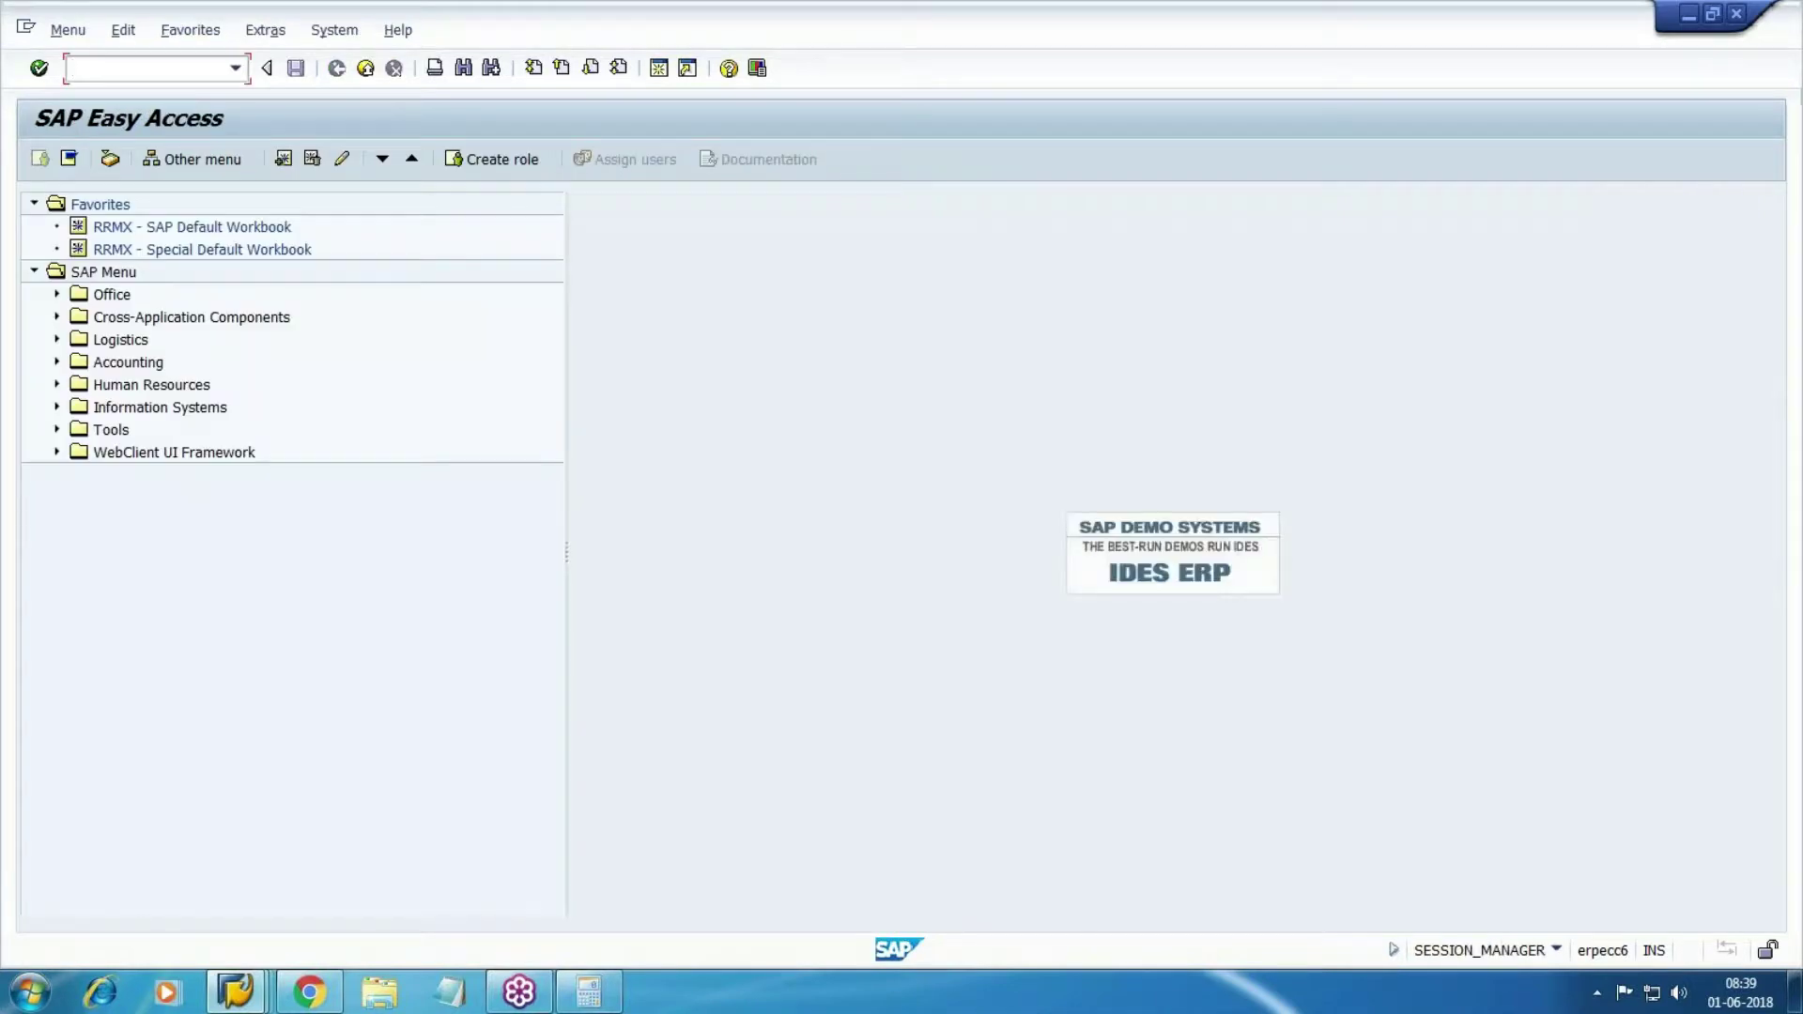
{"action": "left_click", "coordinate": [57, 363]}
{"action": "left_click", "coordinate": [57, 362]}
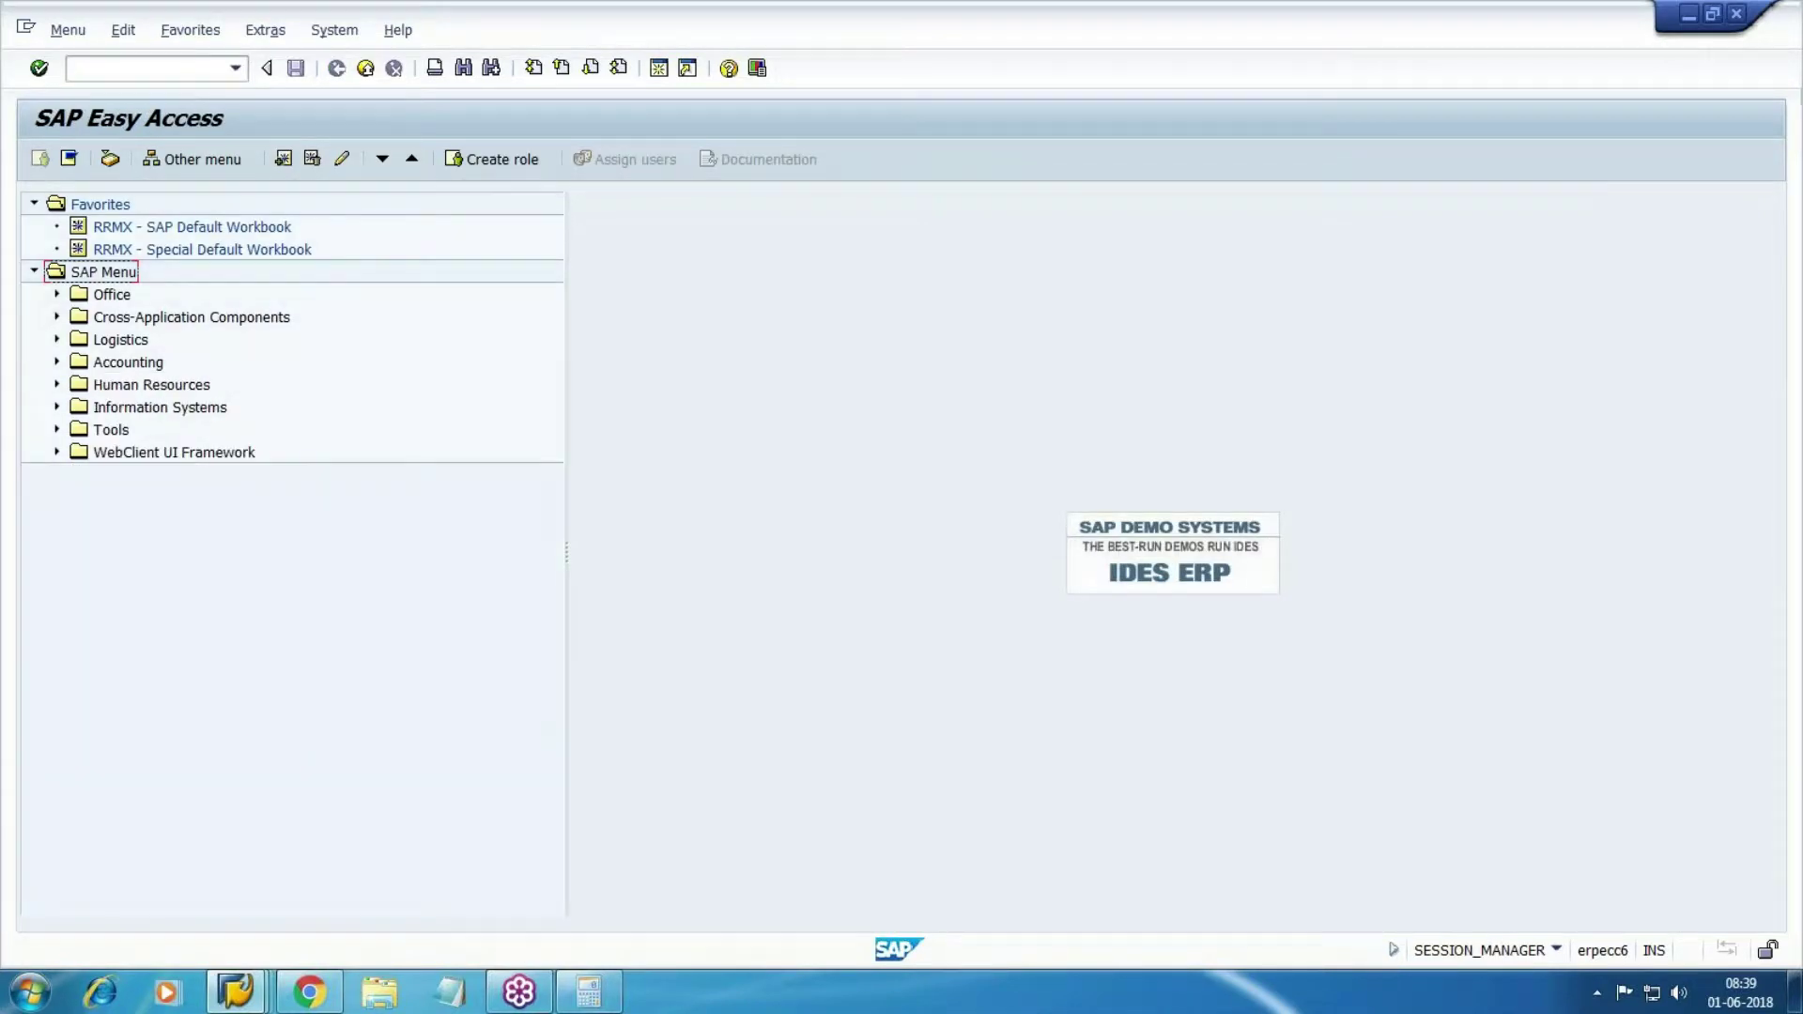
{"action": "left_click", "coordinate": [56, 339]}
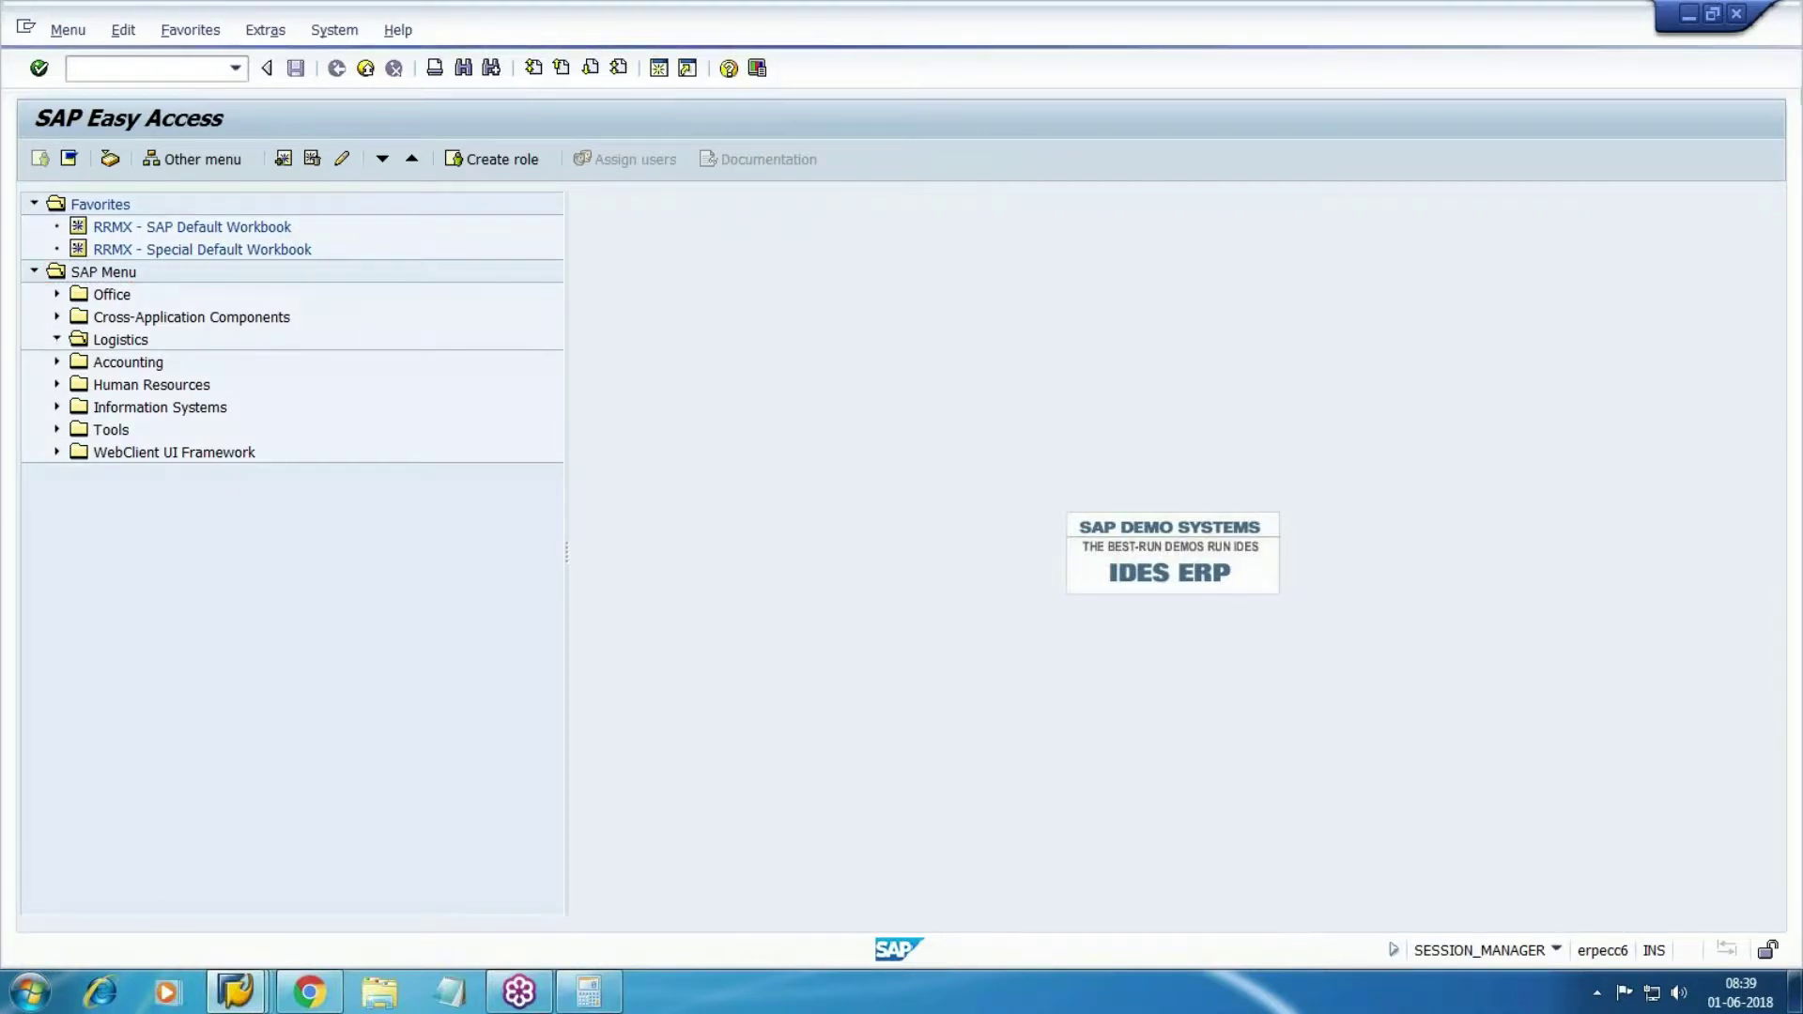
{"action": "left_click", "coordinate": [167, 365]}
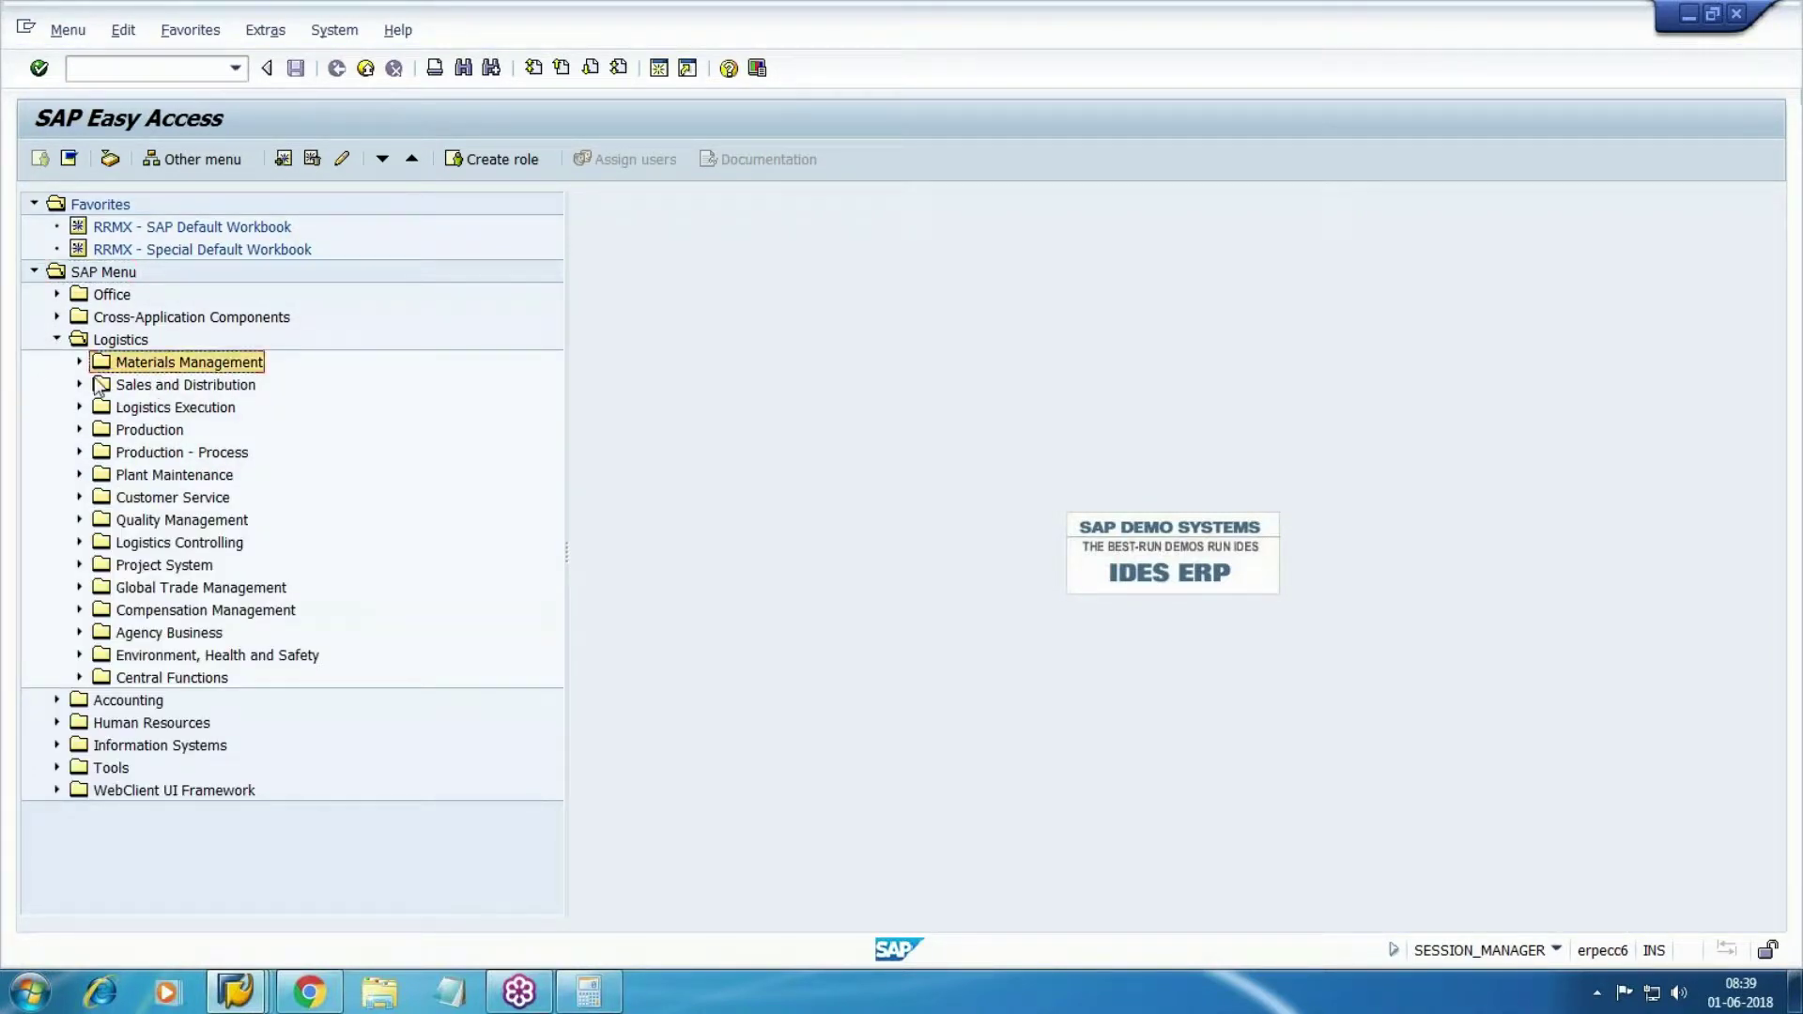
{"action": "left_click", "coordinate": [79, 362]}
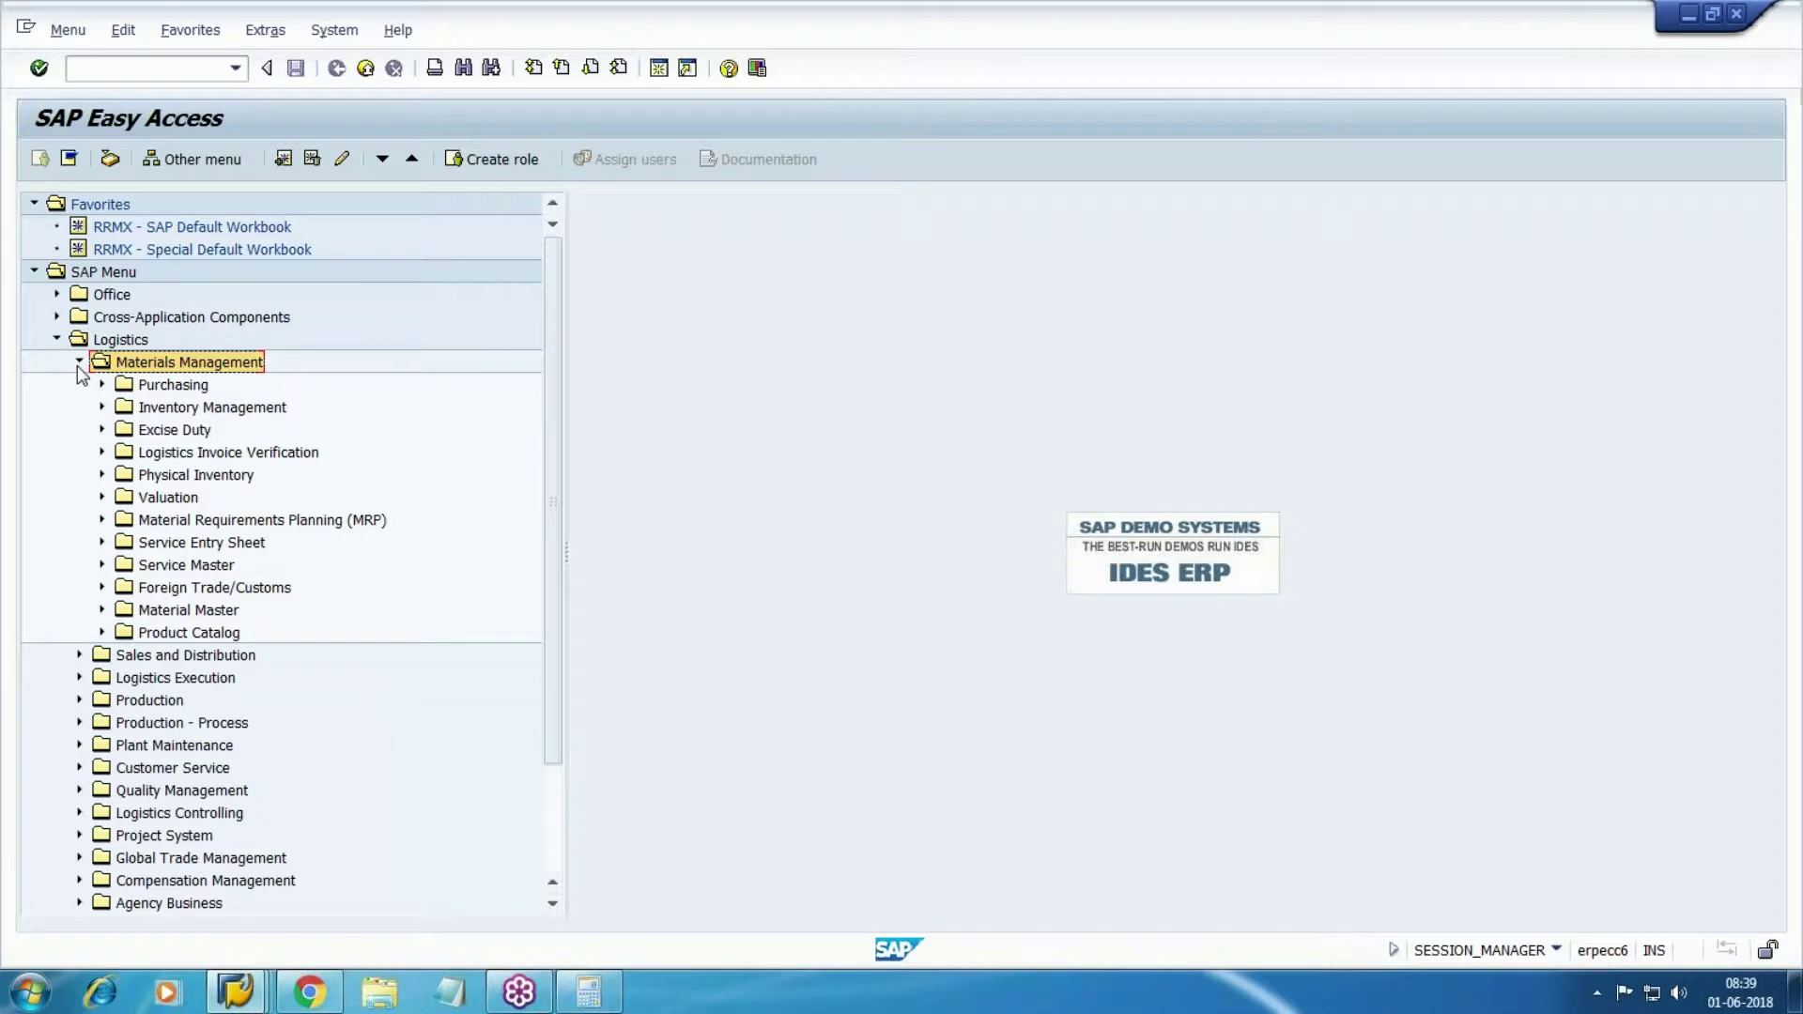
- Open the MB1A Goods Issue transaction under Inventory Management, Goods Movement
{"action": "scroll", "coordinate": [77, 366], "scroll_direction": "down", "scroll_amount": 1}
{"action": "left_click", "coordinate": [117, 344]}
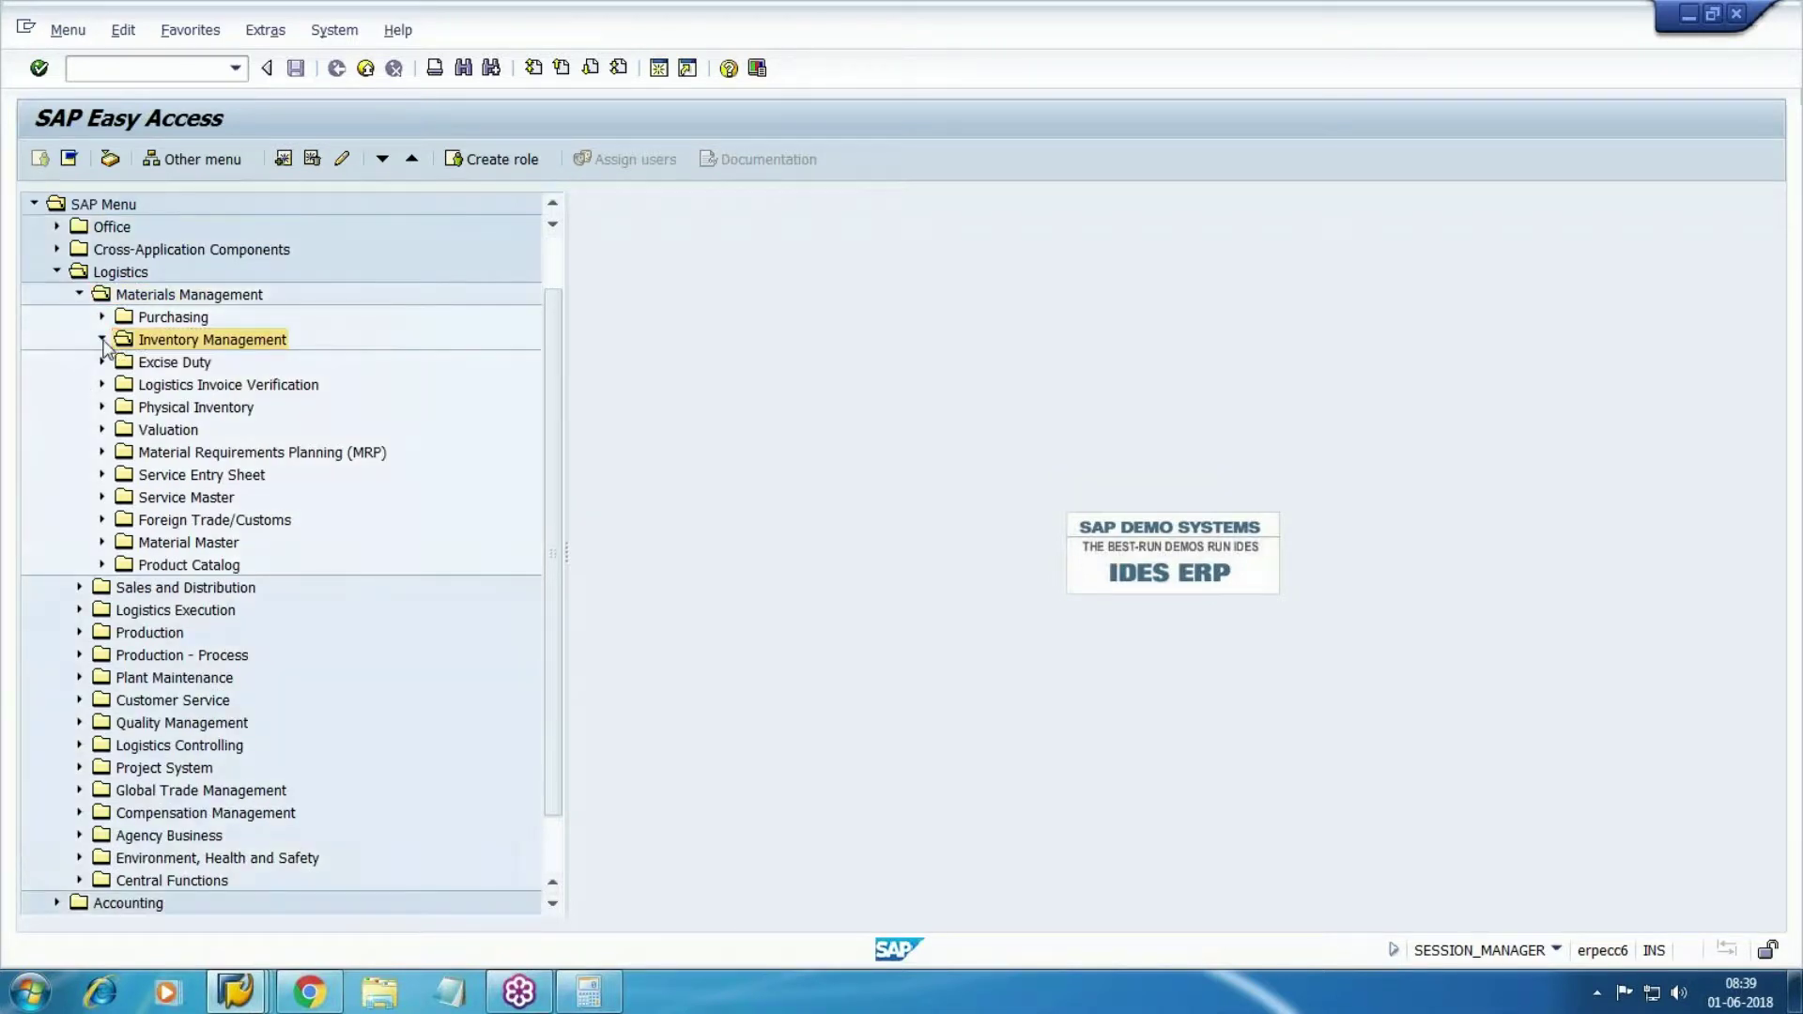
{"action": "left_click", "coordinate": [102, 339]}
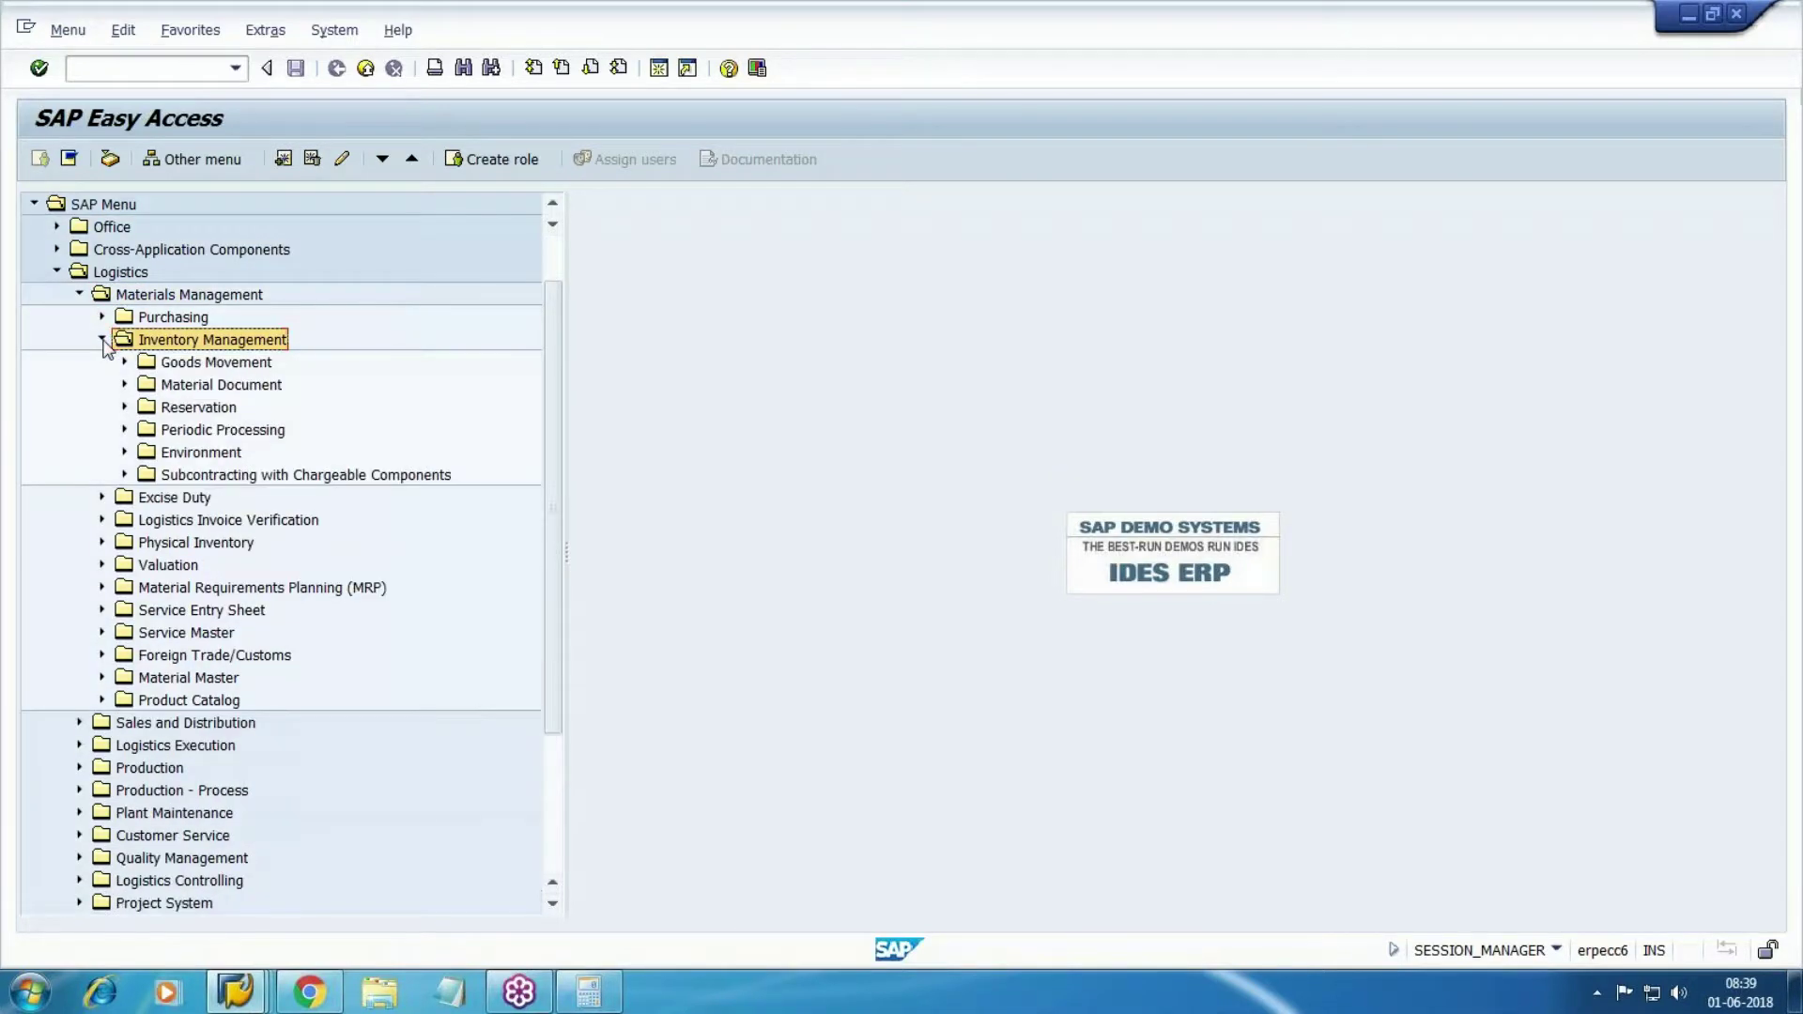
{"action": "left_click", "coordinate": [236, 385]}
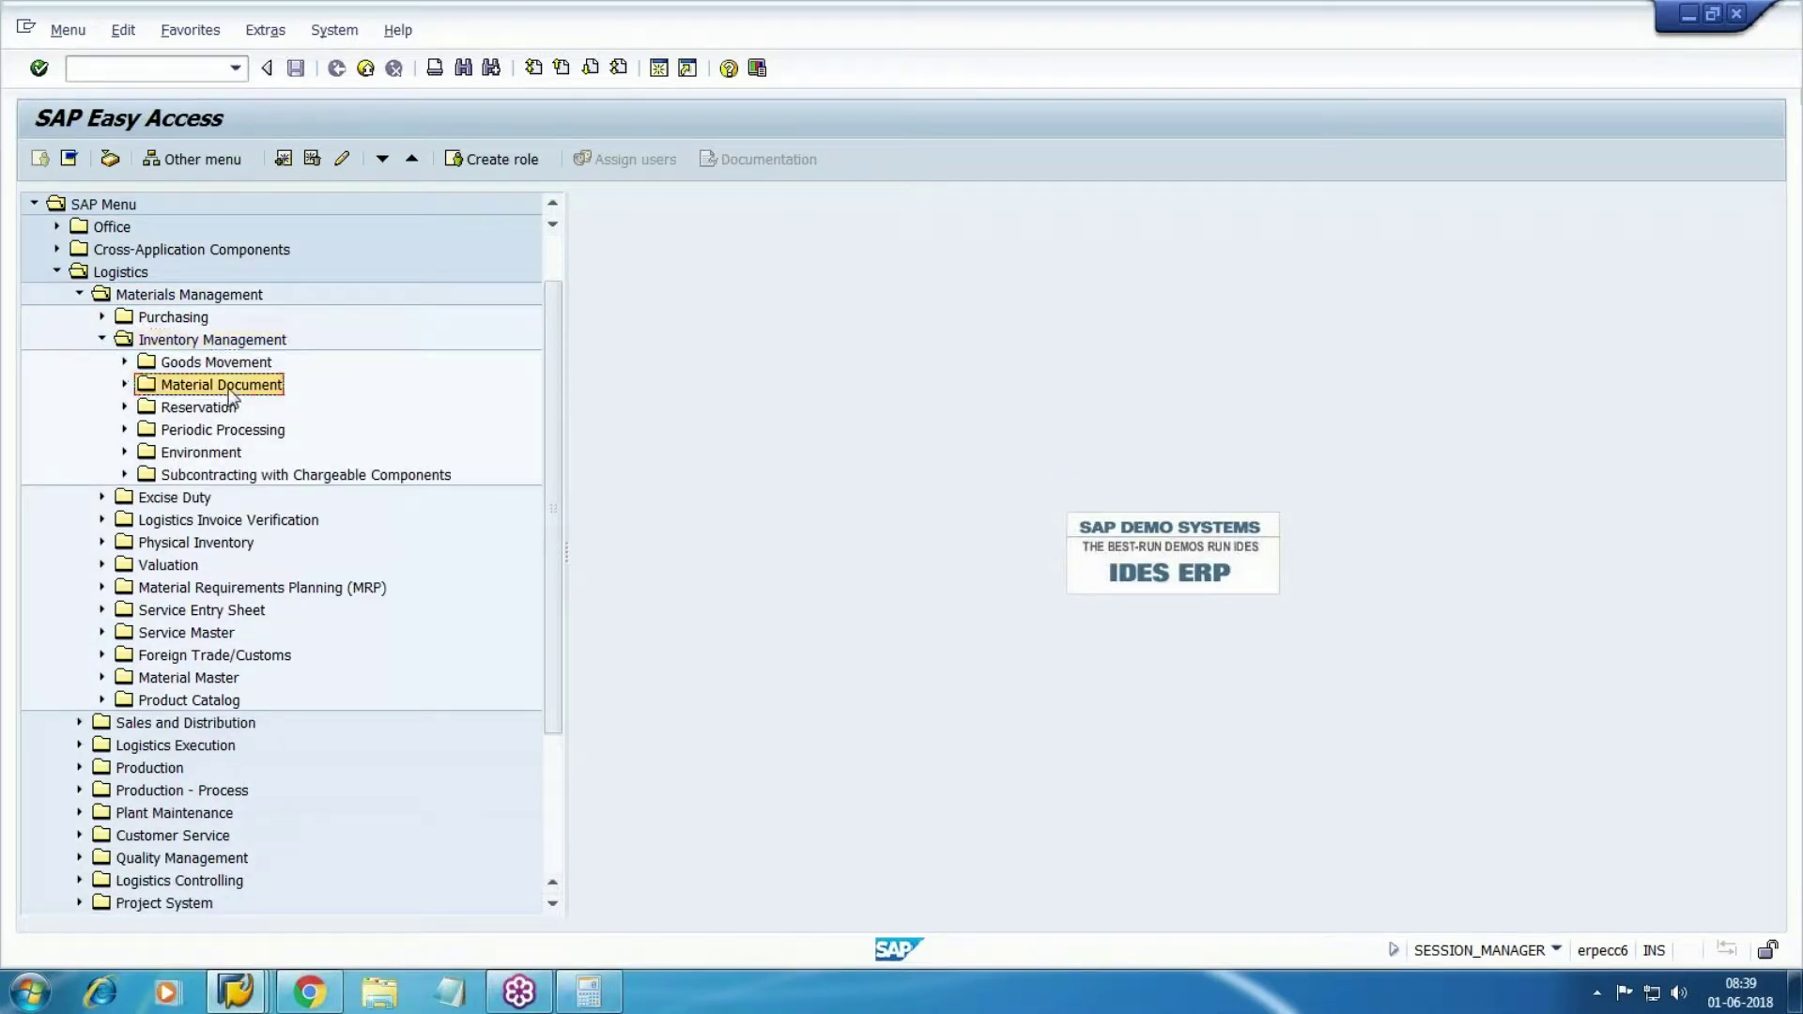
{"action": "left_click", "coordinate": [206, 365]}
{"action": "left_click", "coordinate": [125, 362]}
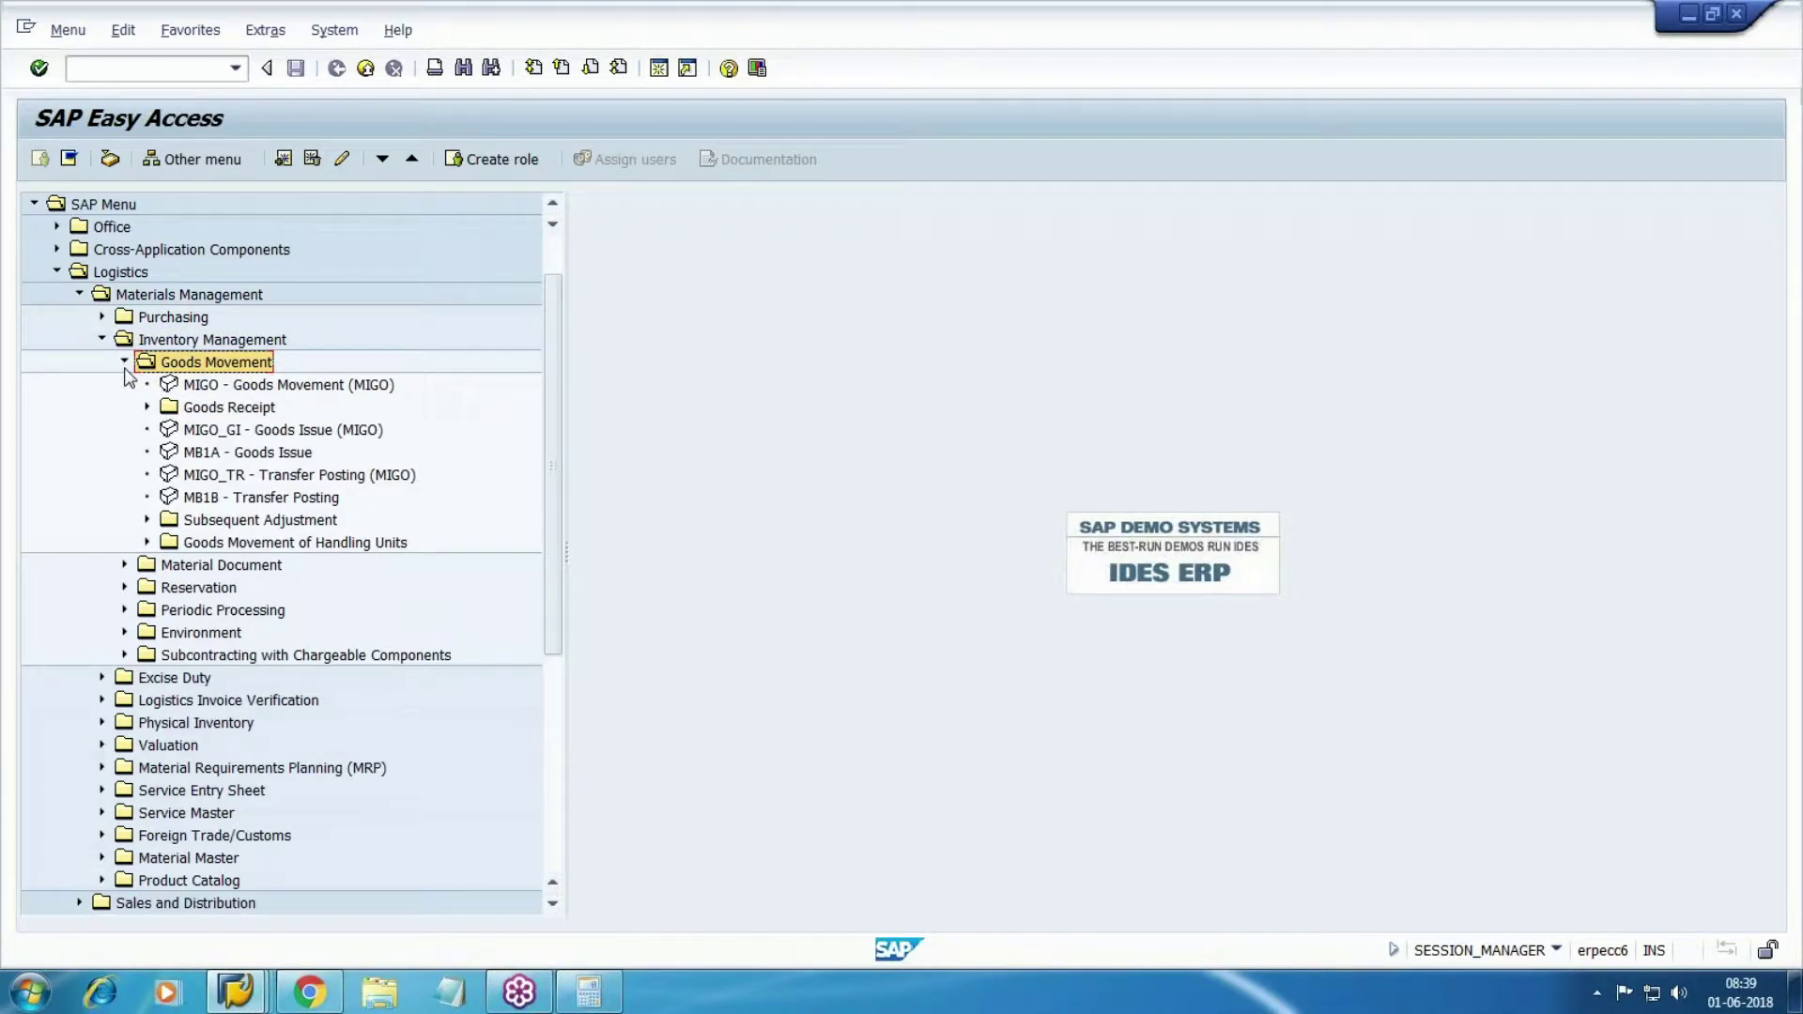
{"action": "left_click", "coordinate": [233, 409]}
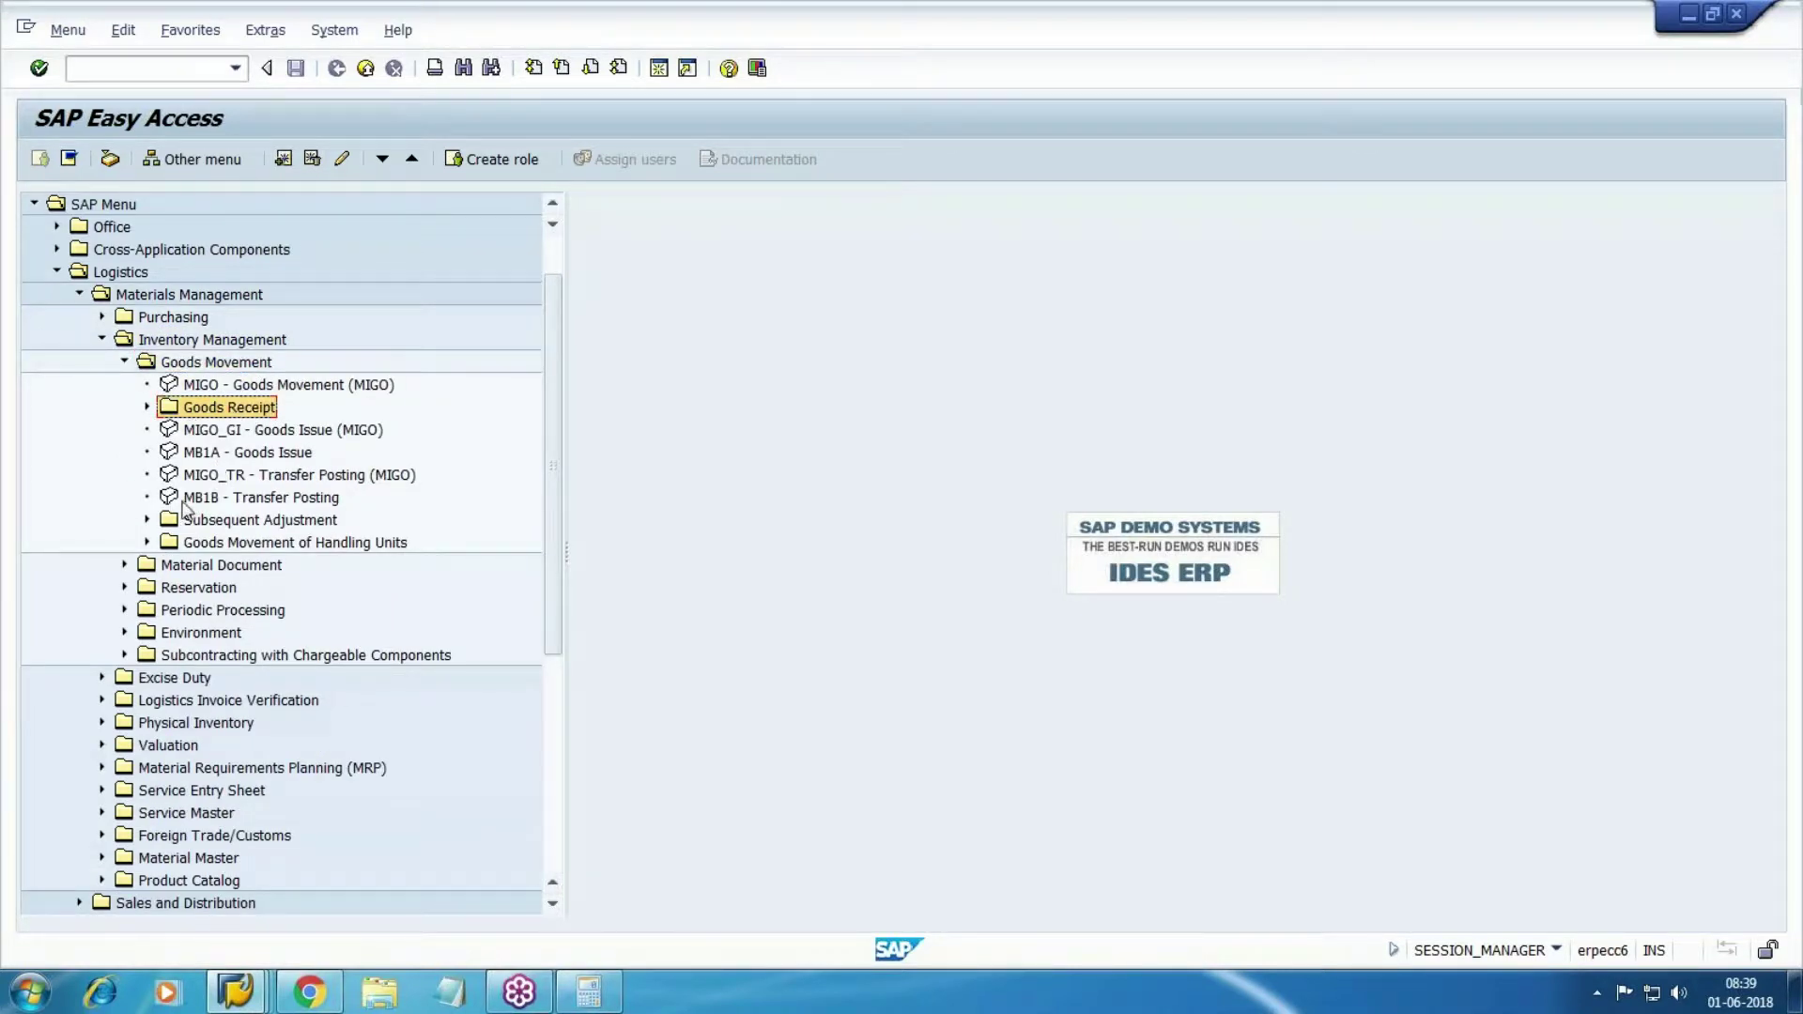
{"action": "left_click", "coordinate": [242, 438]}
{"action": "left_click", "coordinate": [233, 452]}
{"action": "double_click", "coordinate": [210, 454]}
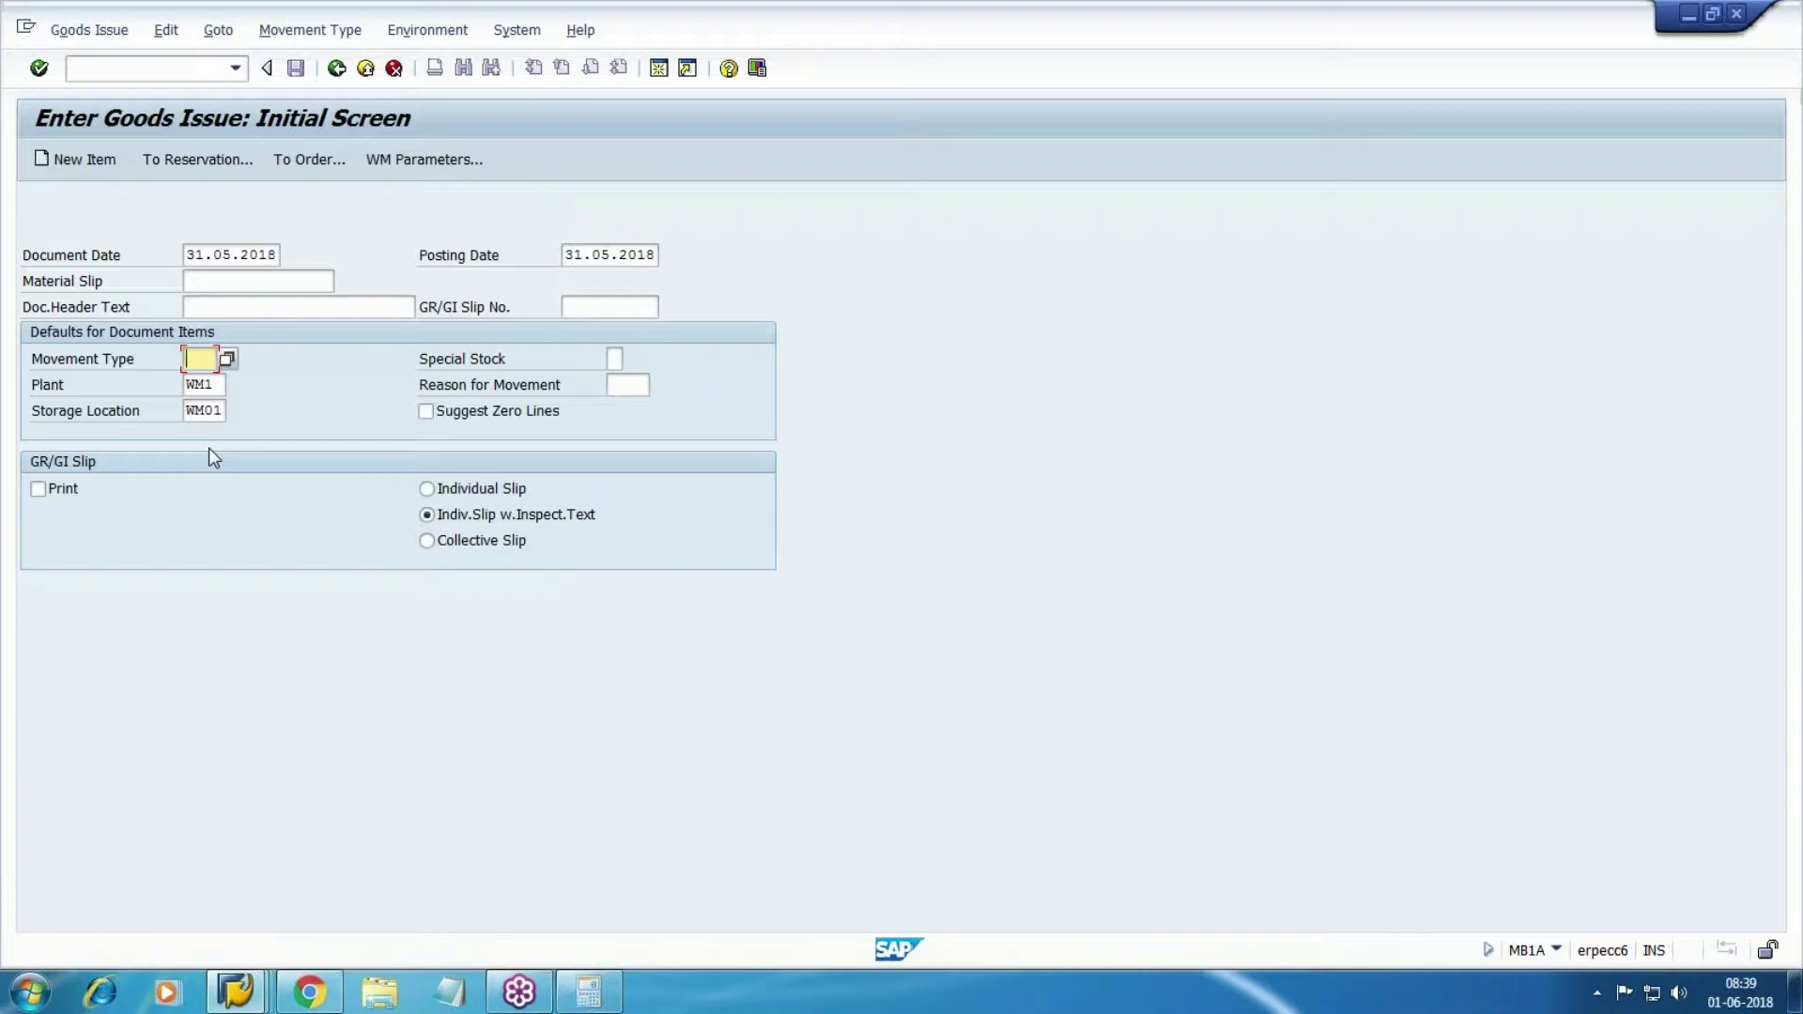
- Set the goods issue's document header text to "Goods issue without PP"
{"action": "left_click", "coordinate": [224, 282]}
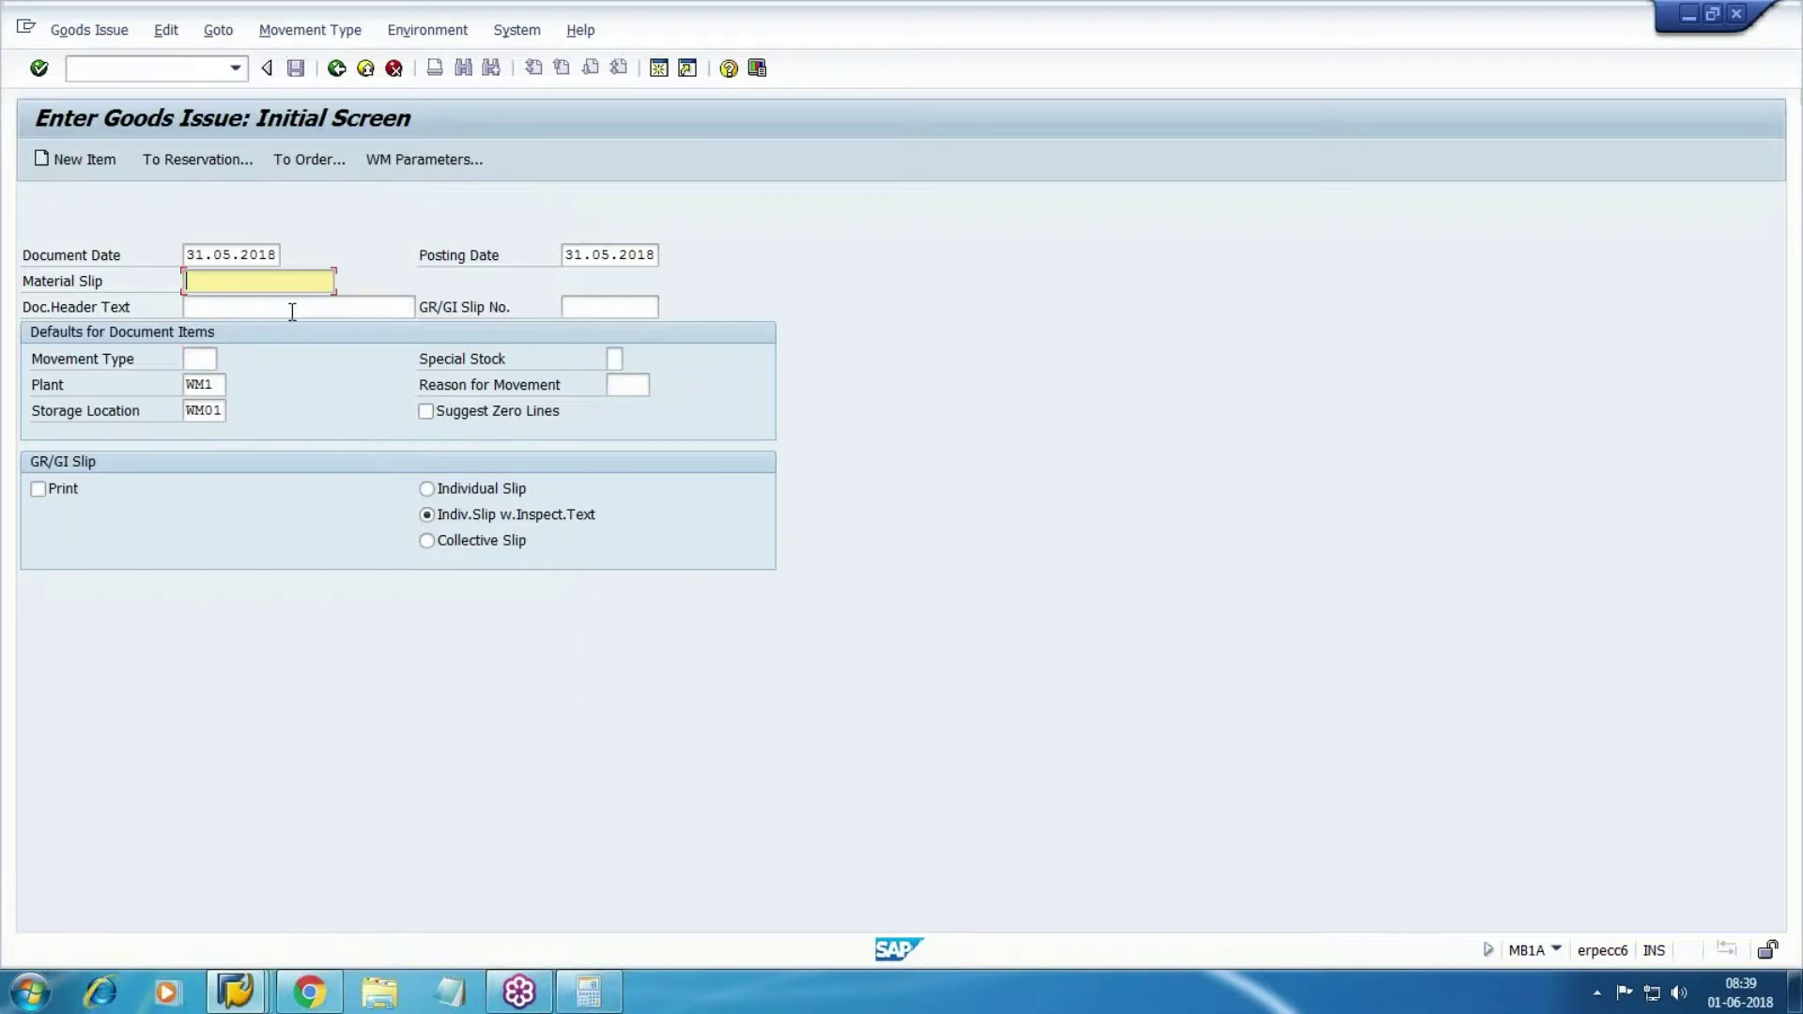
{"action": "left_click", "coordinate": [291, 308]}
{"action": "type", "text": "Goods"}
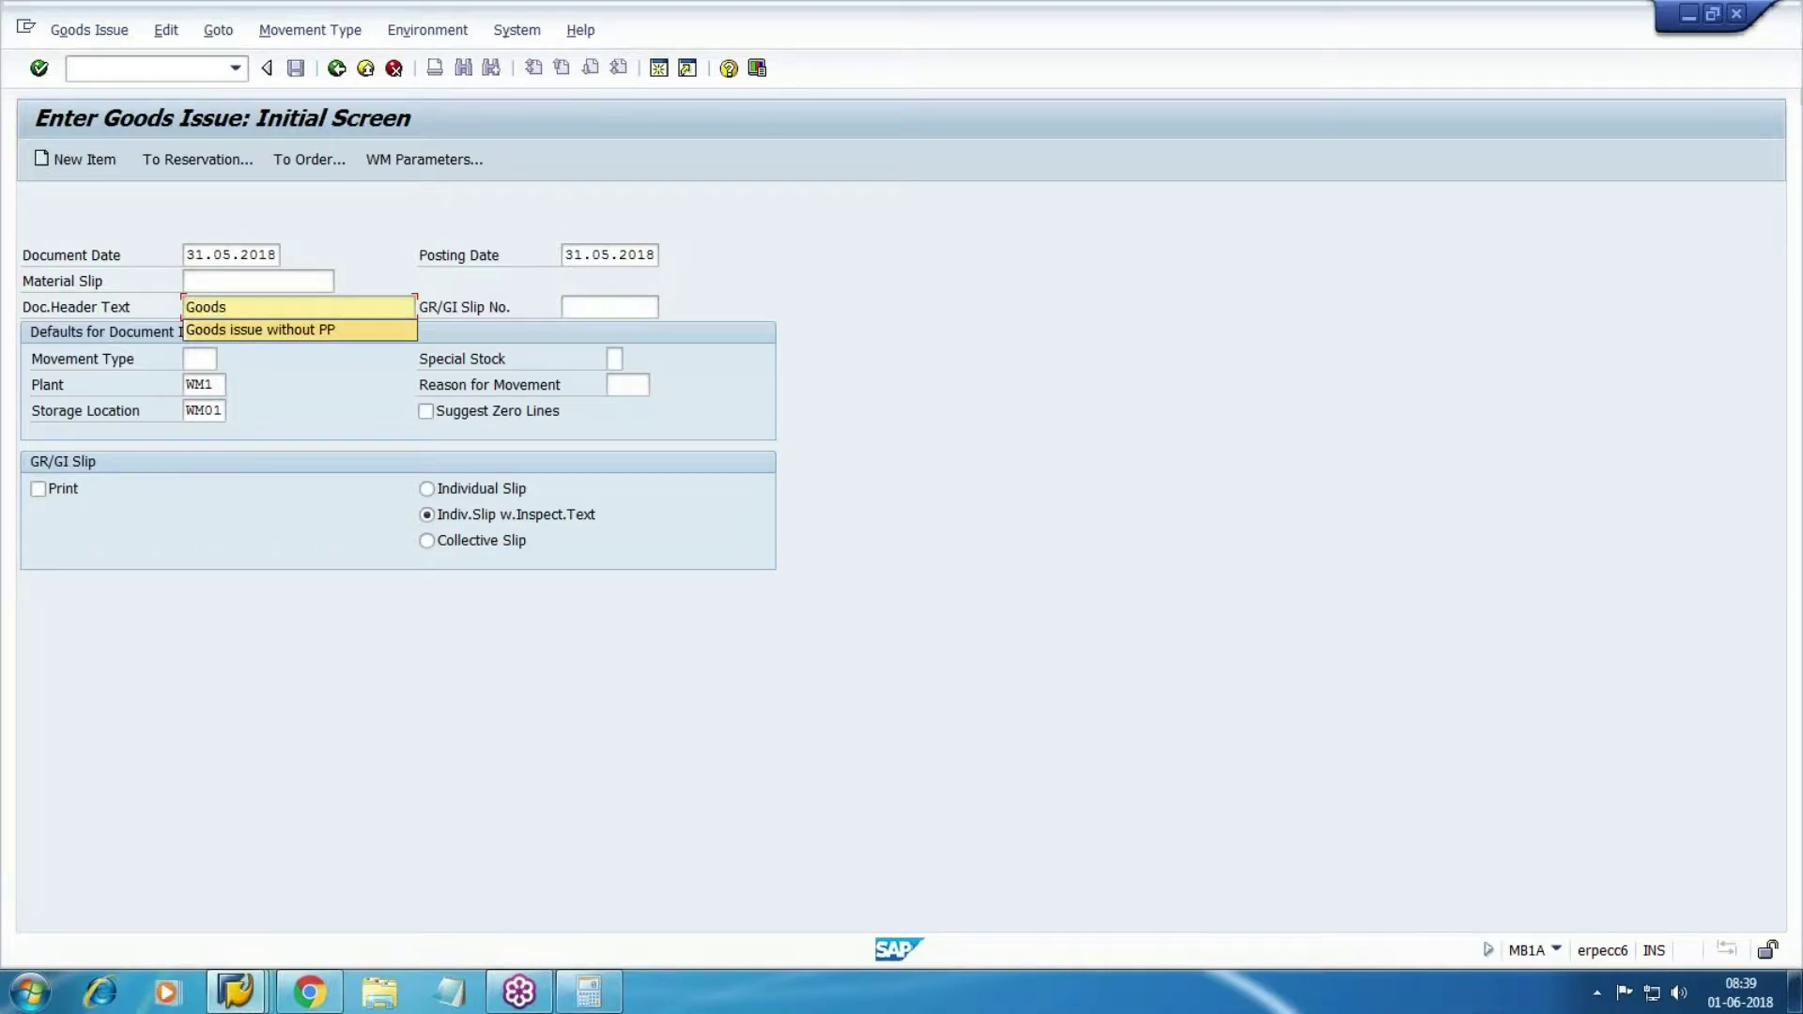
{"action": "key", "text": "Down"}
{"action": "key", "text": "Return"}
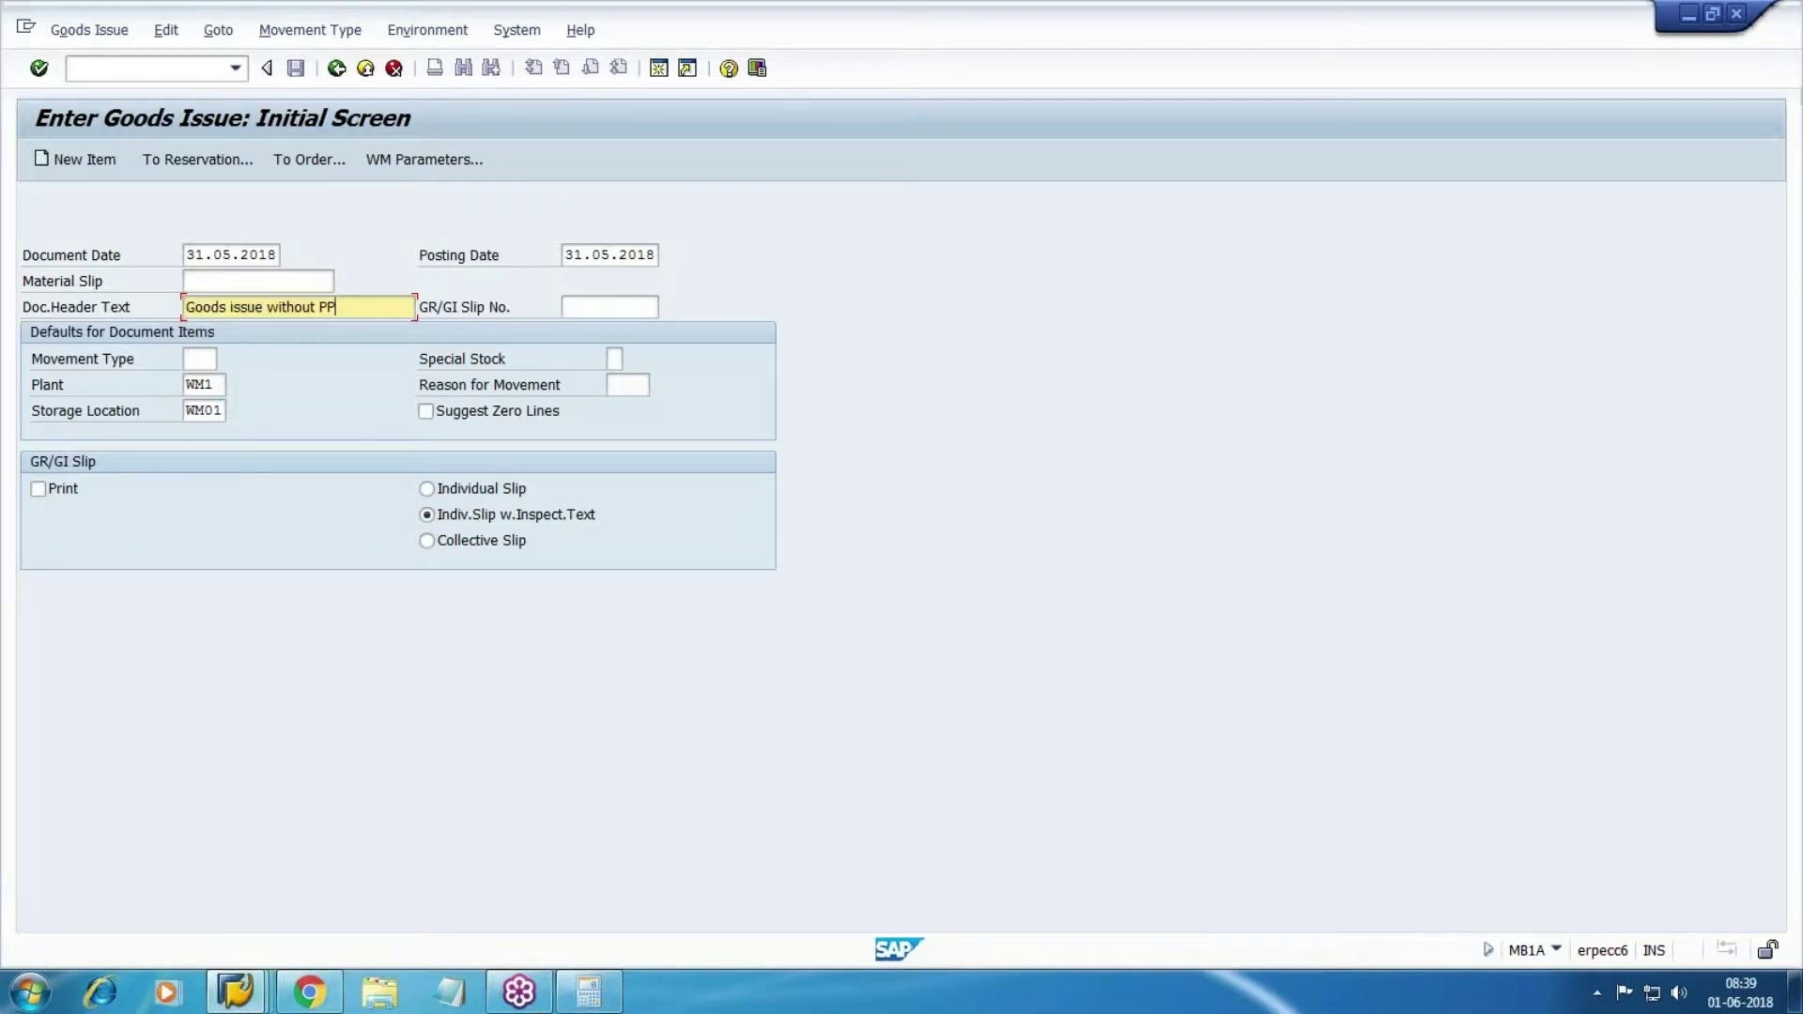
{"action": "left_click", "coordinate": [610, 307]}
{"action": "left_click", "coordinate": [615, 359]}
{"action": "left_click", "coordinate": [610, 307]}
- Choose movement type 201, Consumption for cost center from warehouse, for the goods issue
{"action": "left_click", "coordinate": [199, 359]}
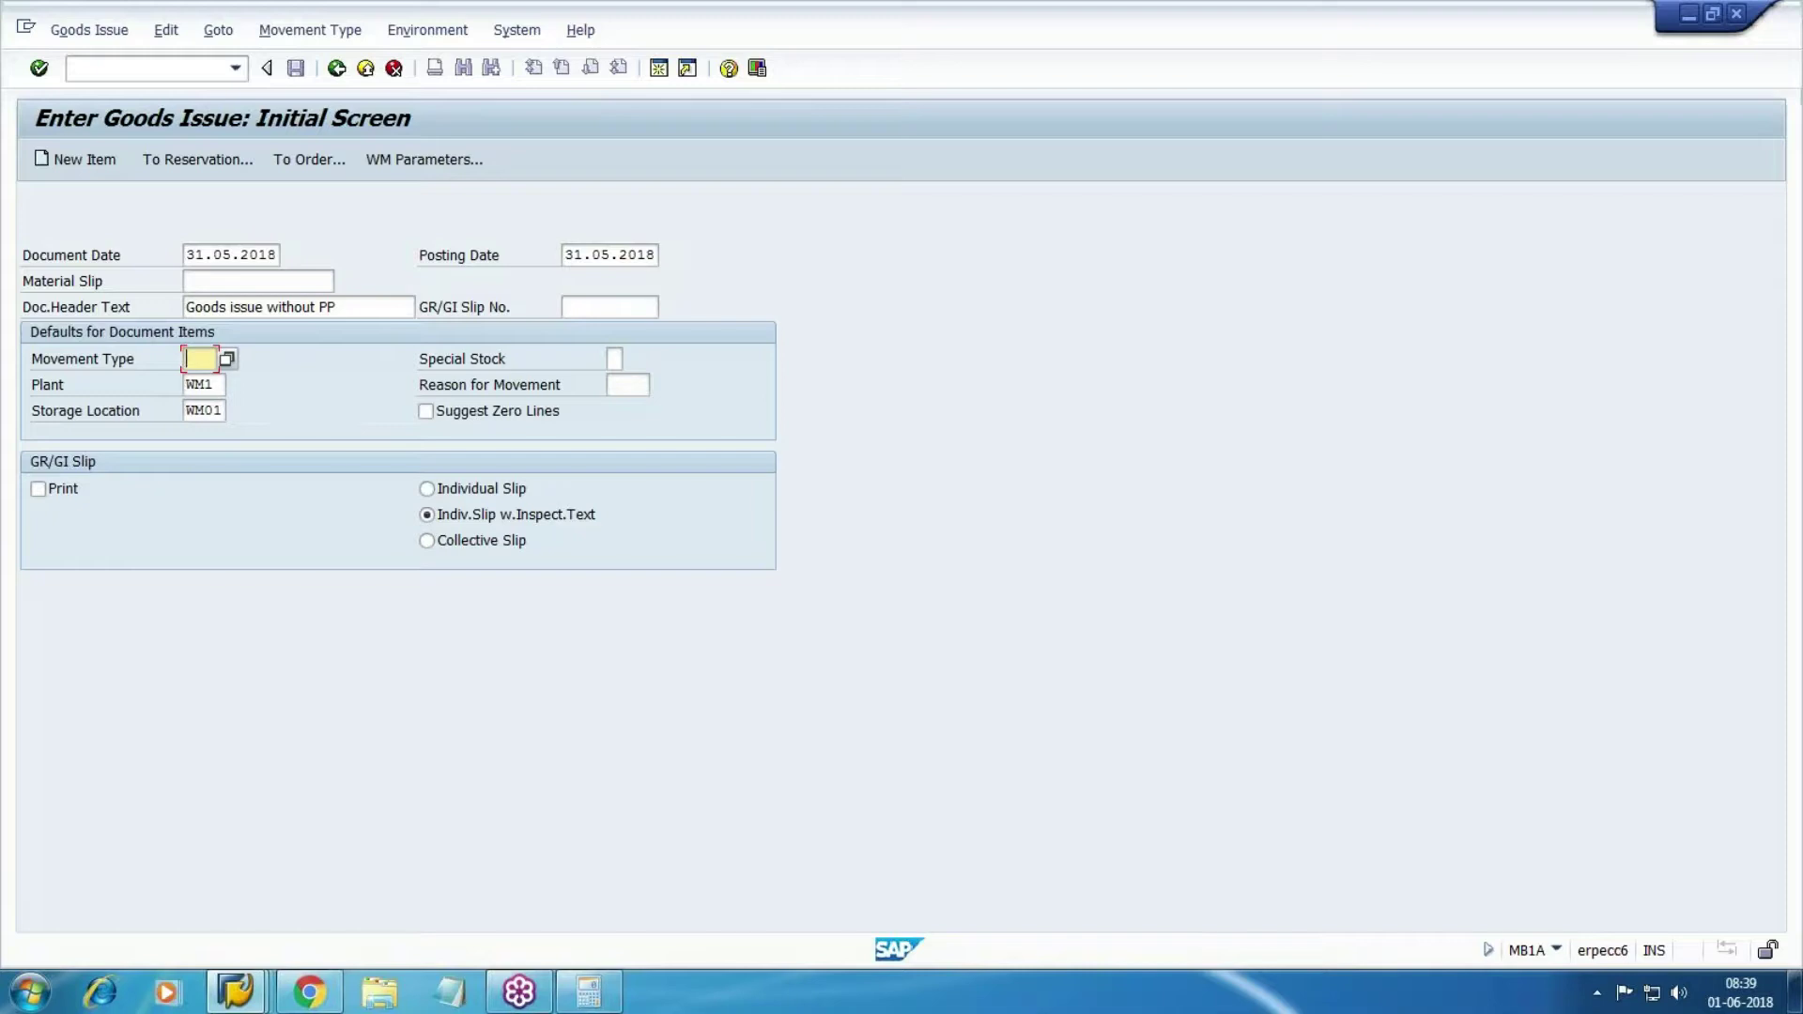
{"action": "key", "text": "F4"}
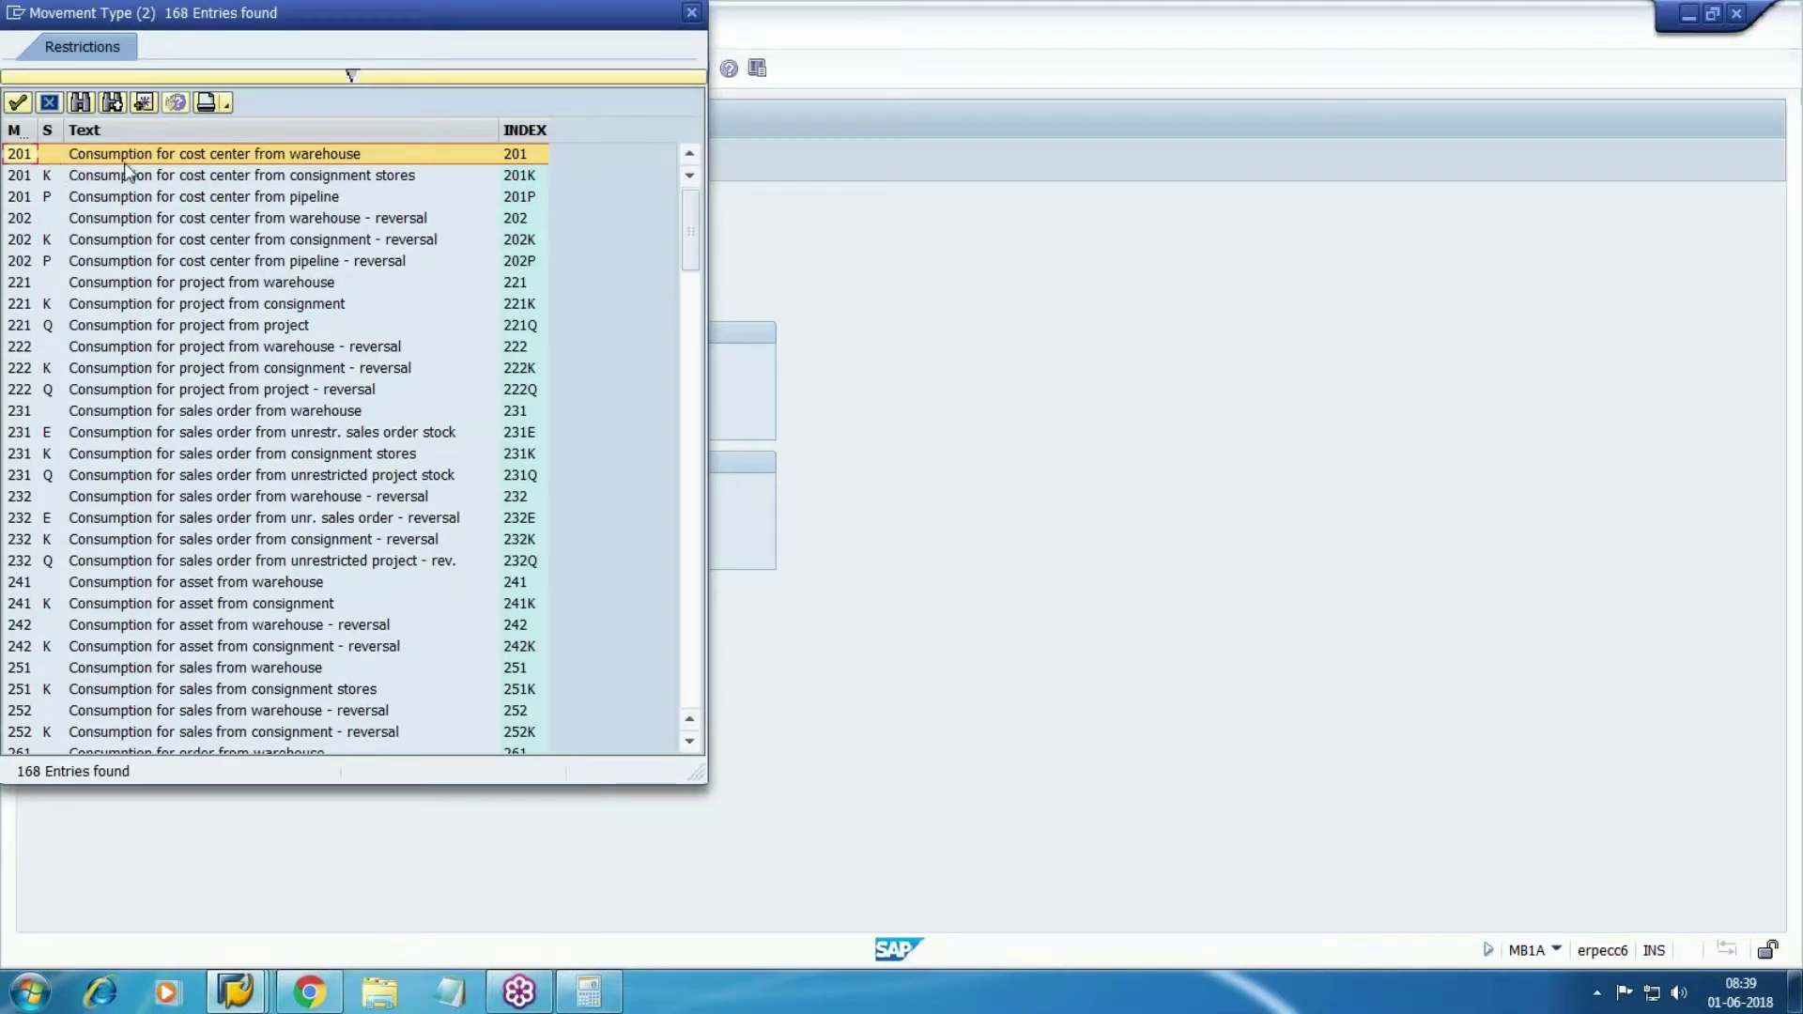
{"action": "double_click", "coordinate": [247, 151]}
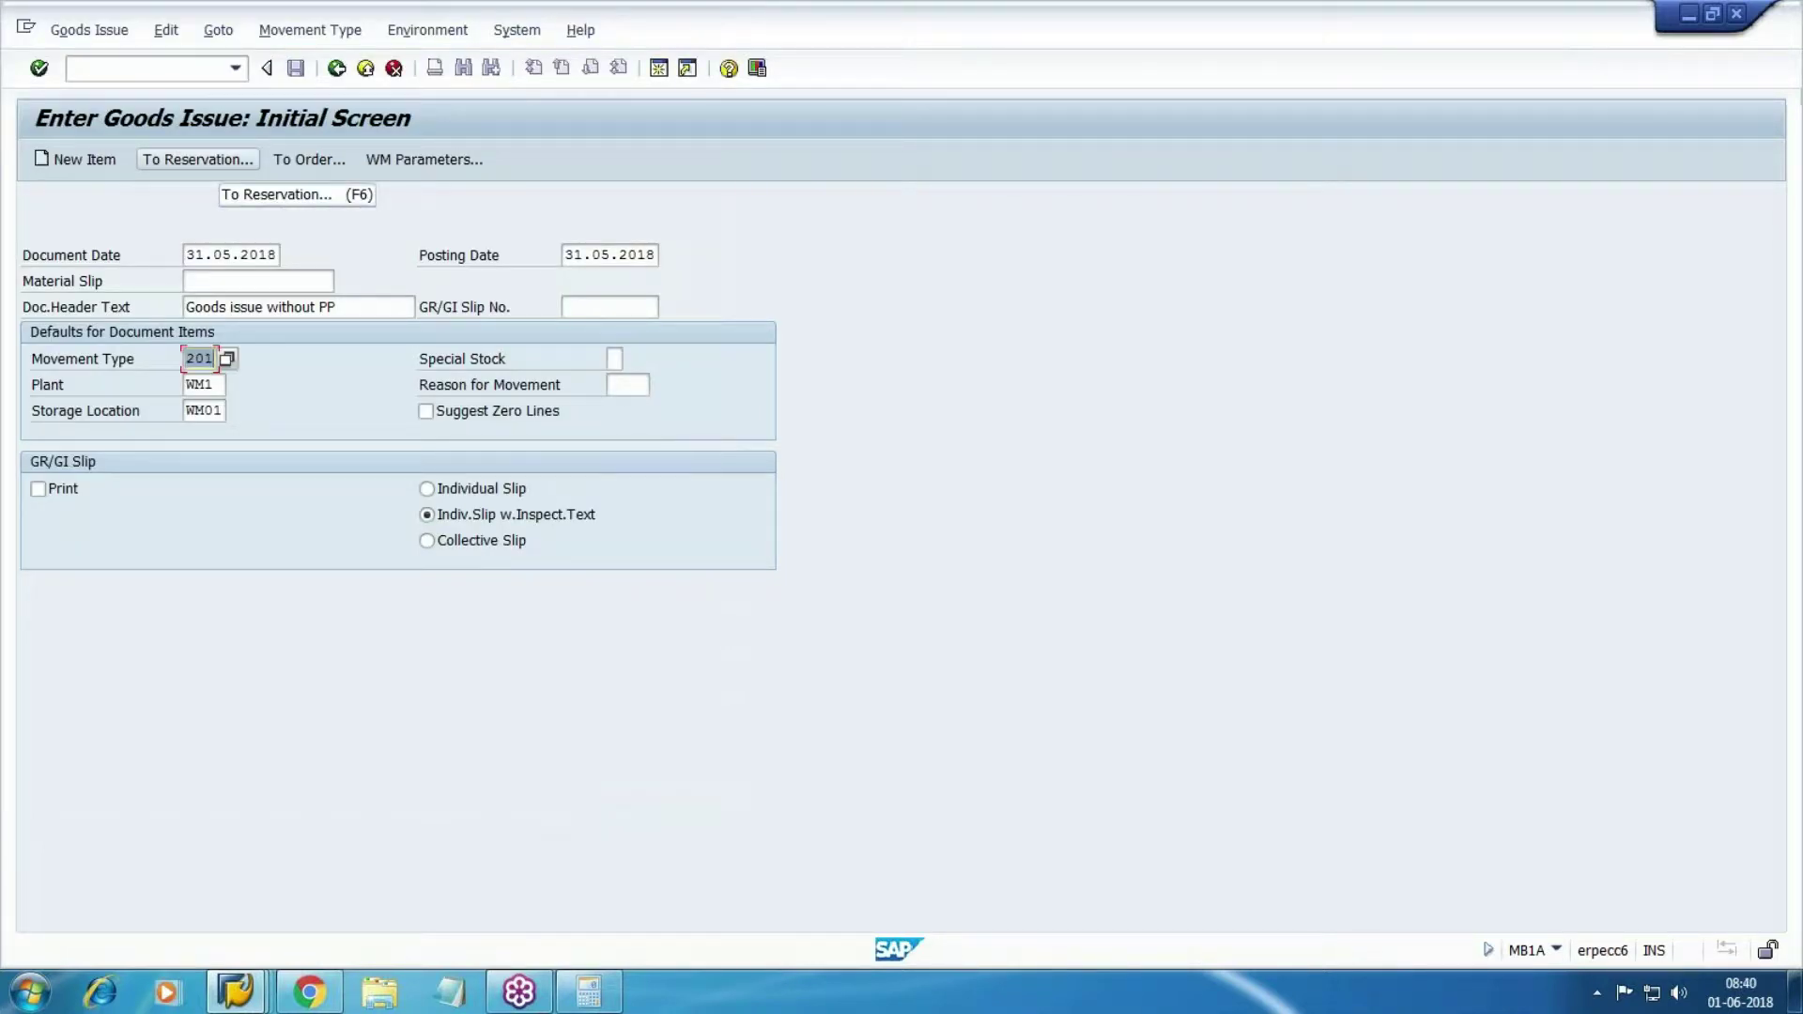
- Continue to the goods issue's item entry and assign it to cost center 1000
{"action": "left_click", "coordinate": [38, 68]}
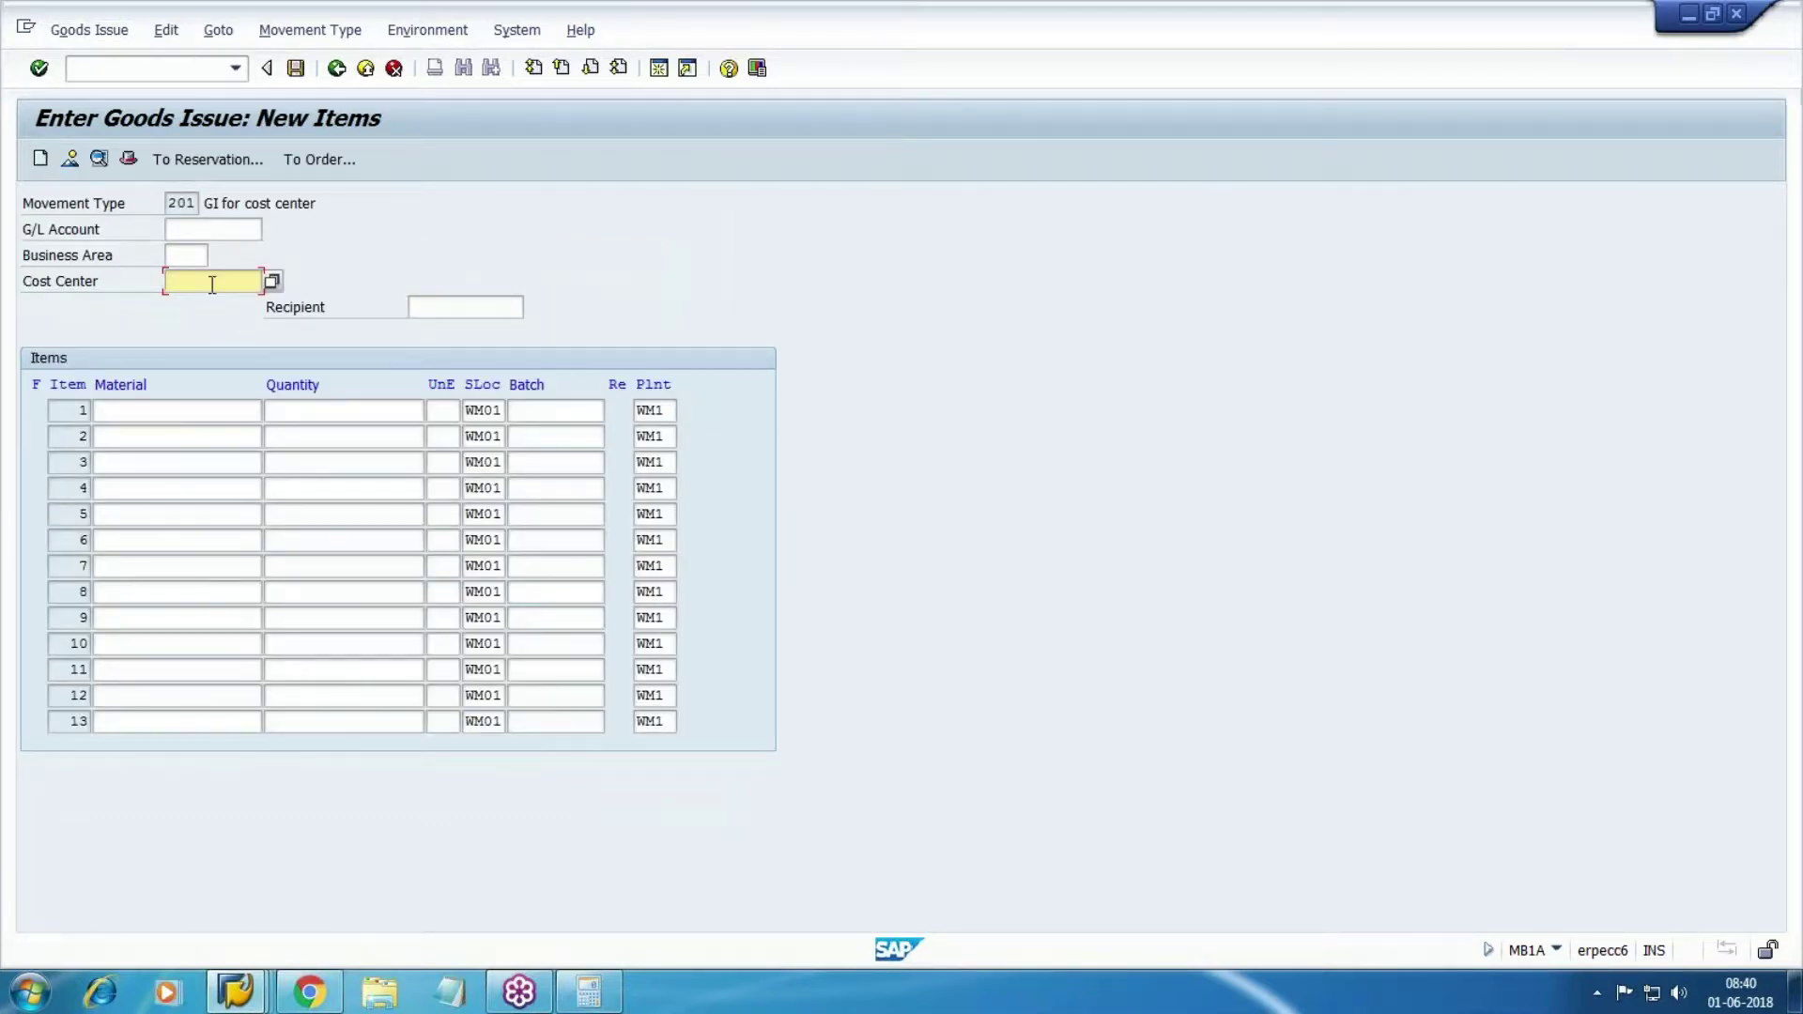
{"action": "type", "text": "1000"}
{"action": "key", "text": "Tab"}
{"action": "key", "text": "Tab"}
{"action": "key", "text": "Tab"}
{"action": "key", "text": "shift+Tab"}
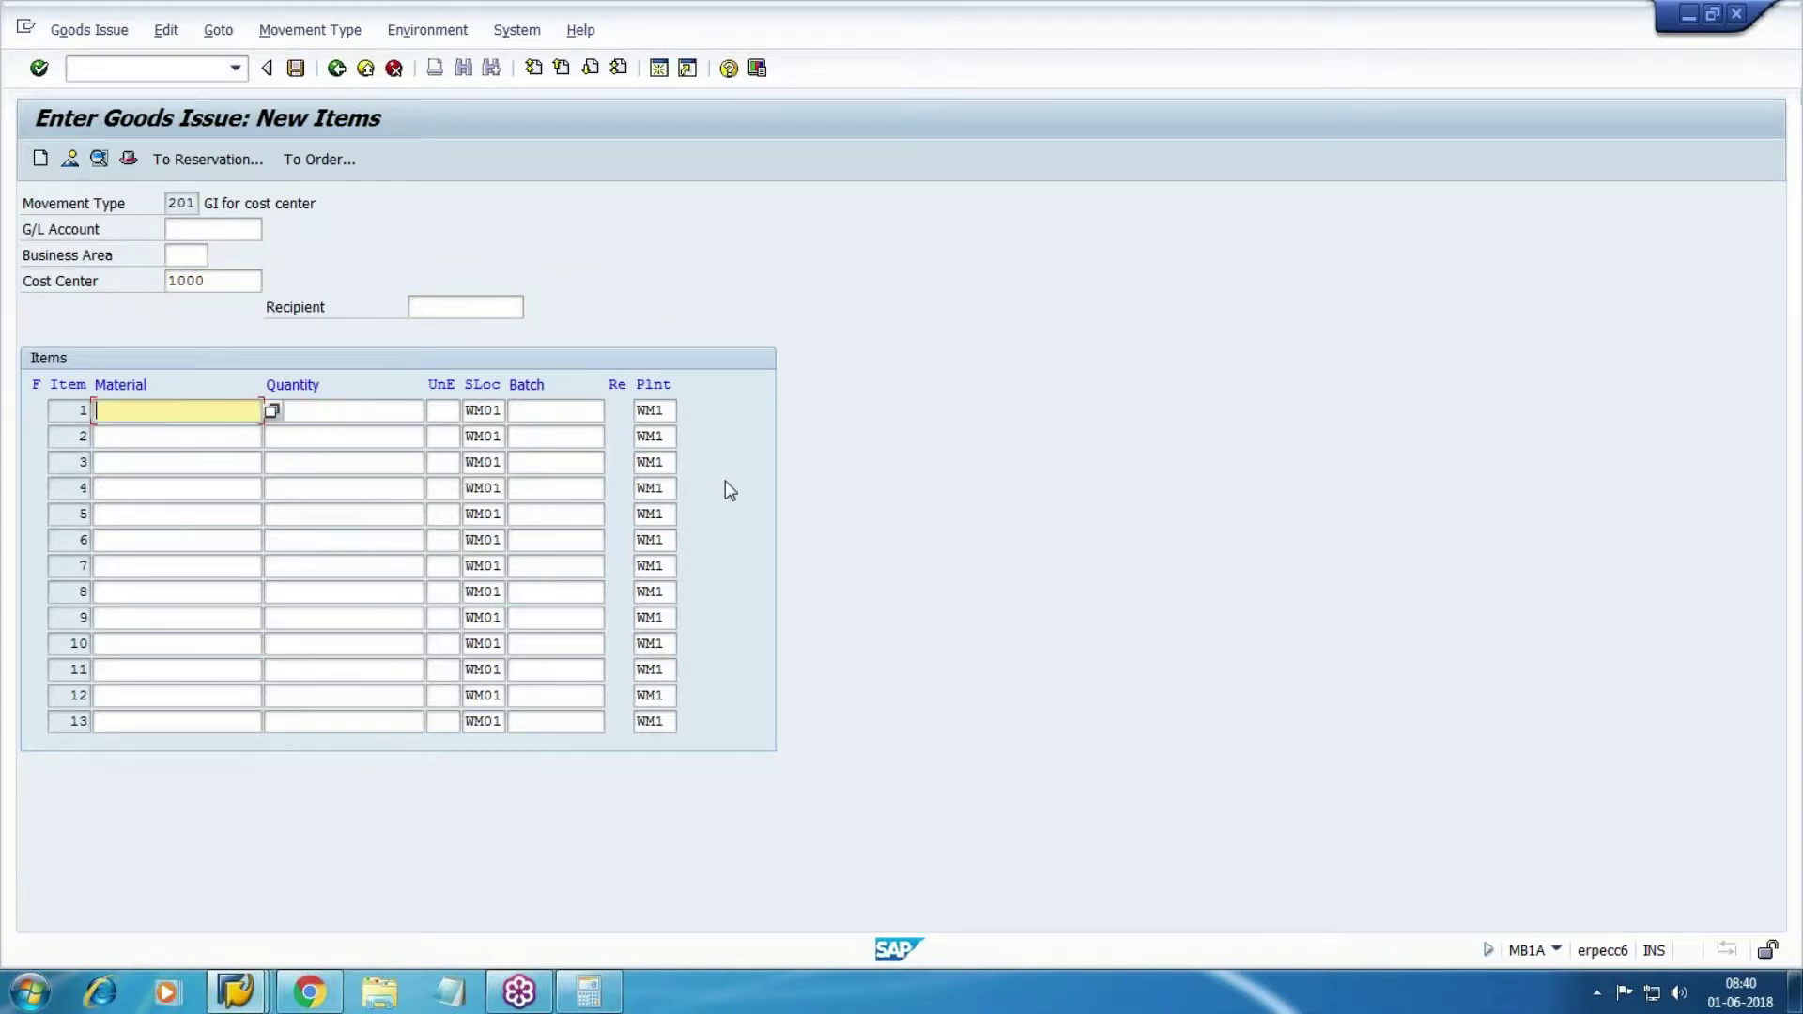
- Check the material number in the working notes, and try to post a quantity of 40 of material 2423 from storage location WM01
{"action": "left_click", "coordinate": [339, 989]}
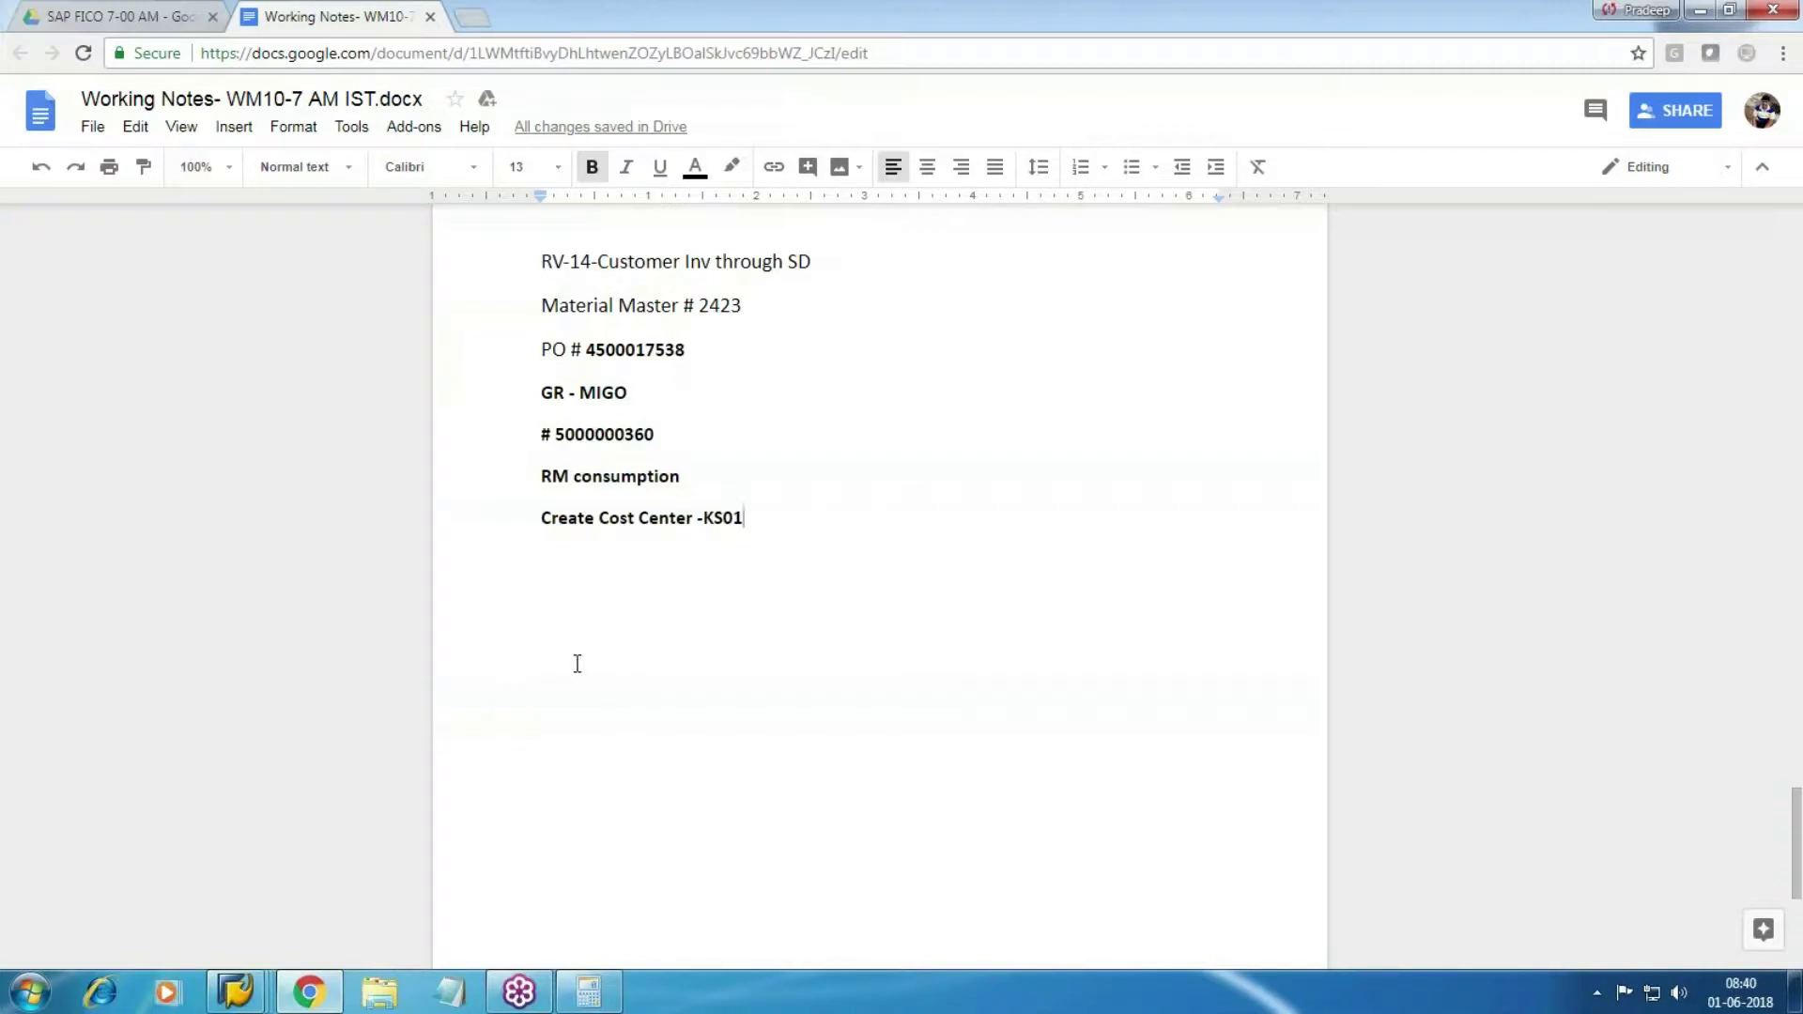
{"action": "key", "text": "alt+Tab"}
{"action": "type", "text": "2423"}
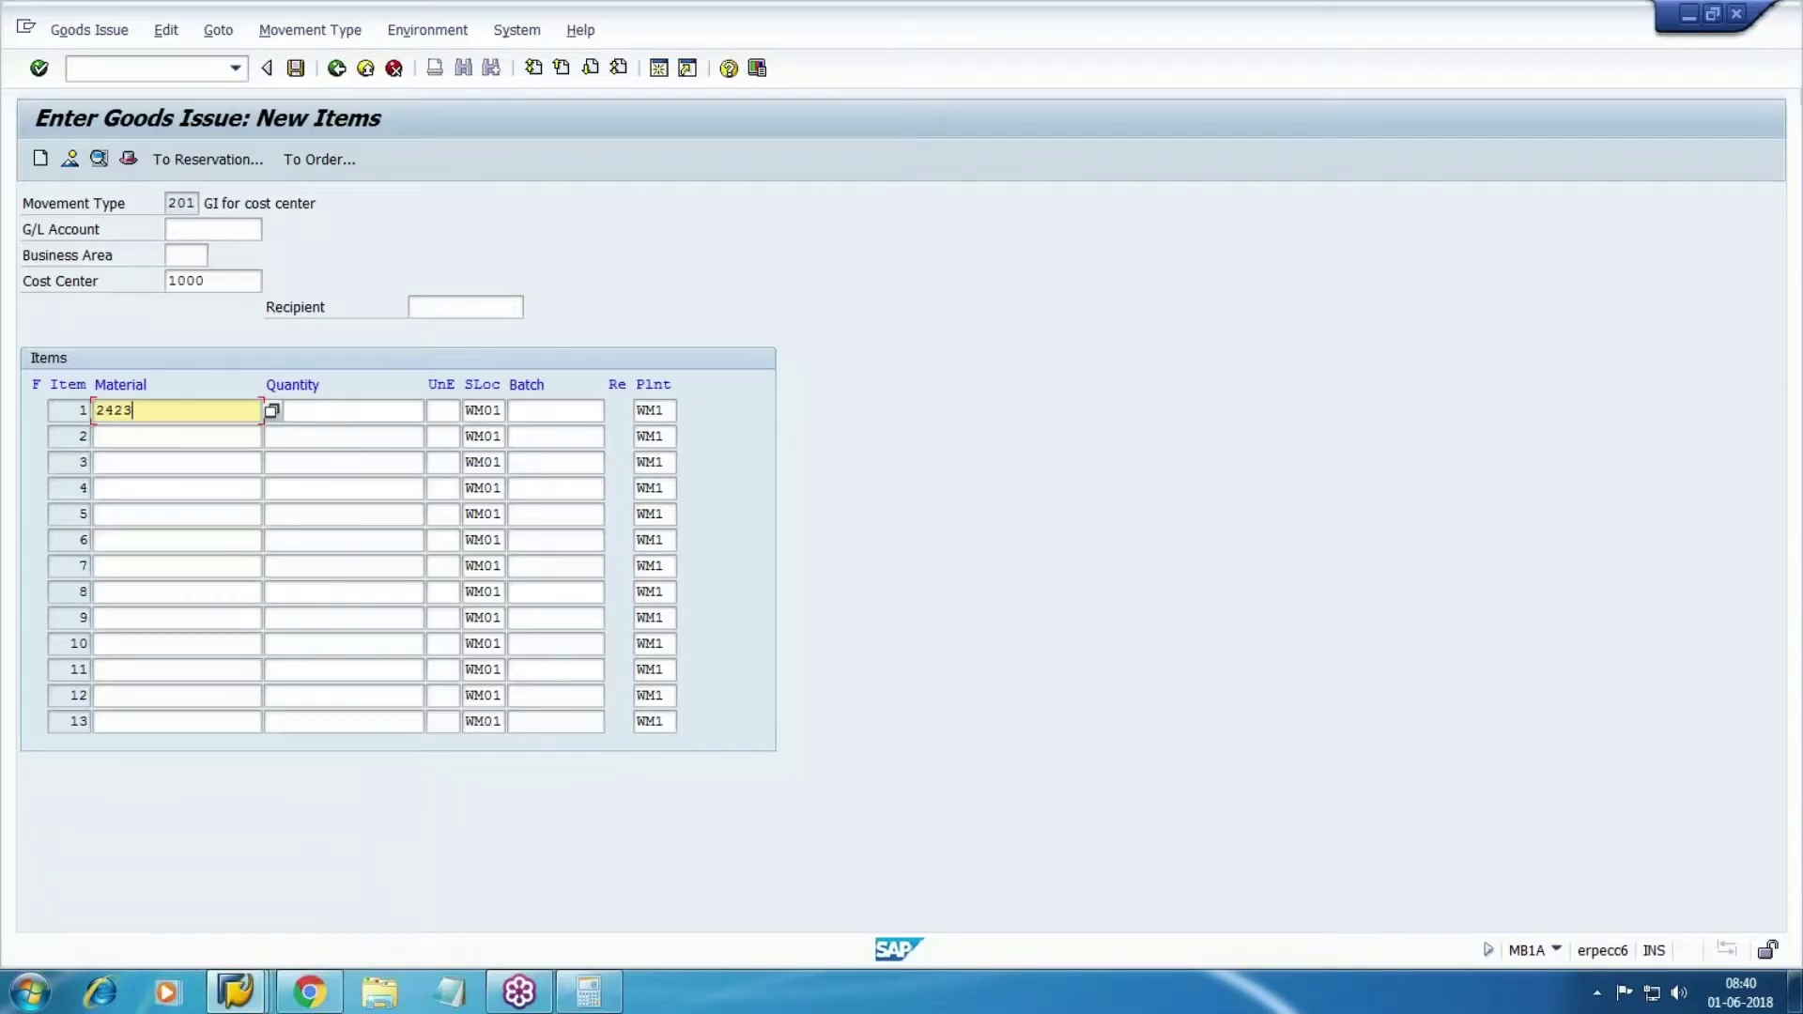
{"action": "key", "text": "Tab"}
{"action": "type", "text": "40"}
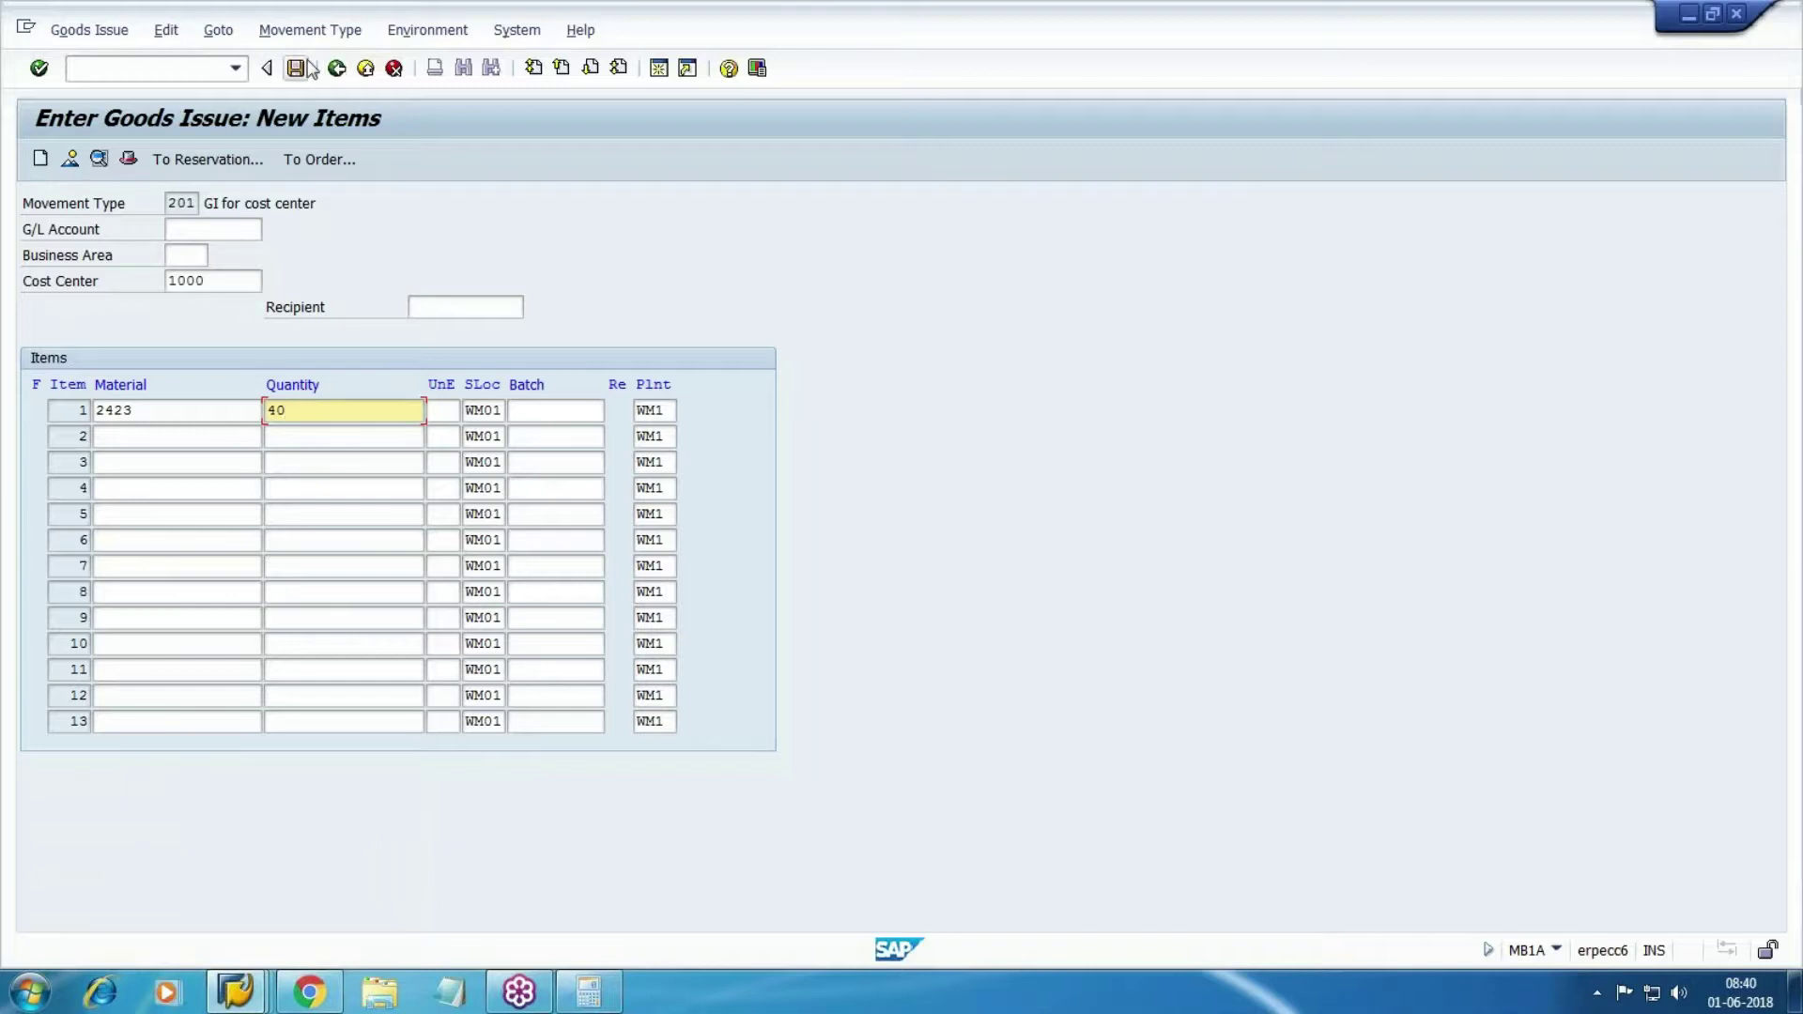
{"action": "left_click", "coordinate": [365, 67]}
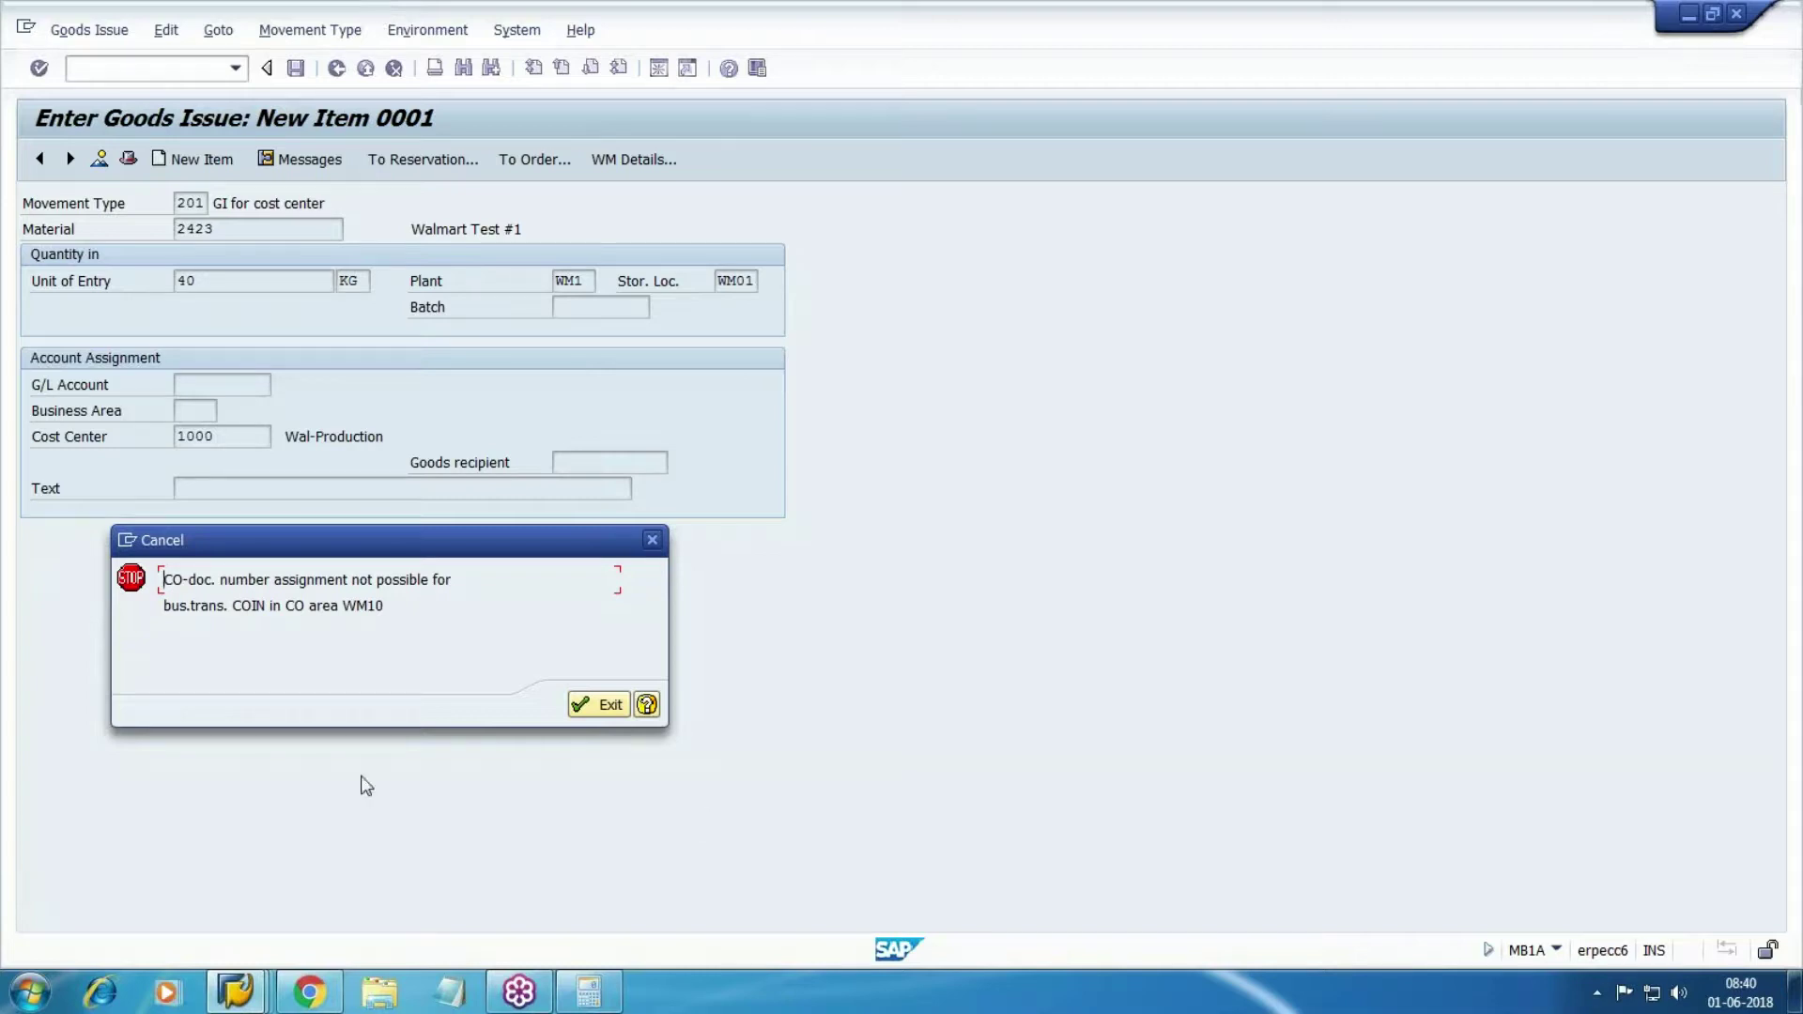
{"action": "left_click", "coordinate": [651, 542]}
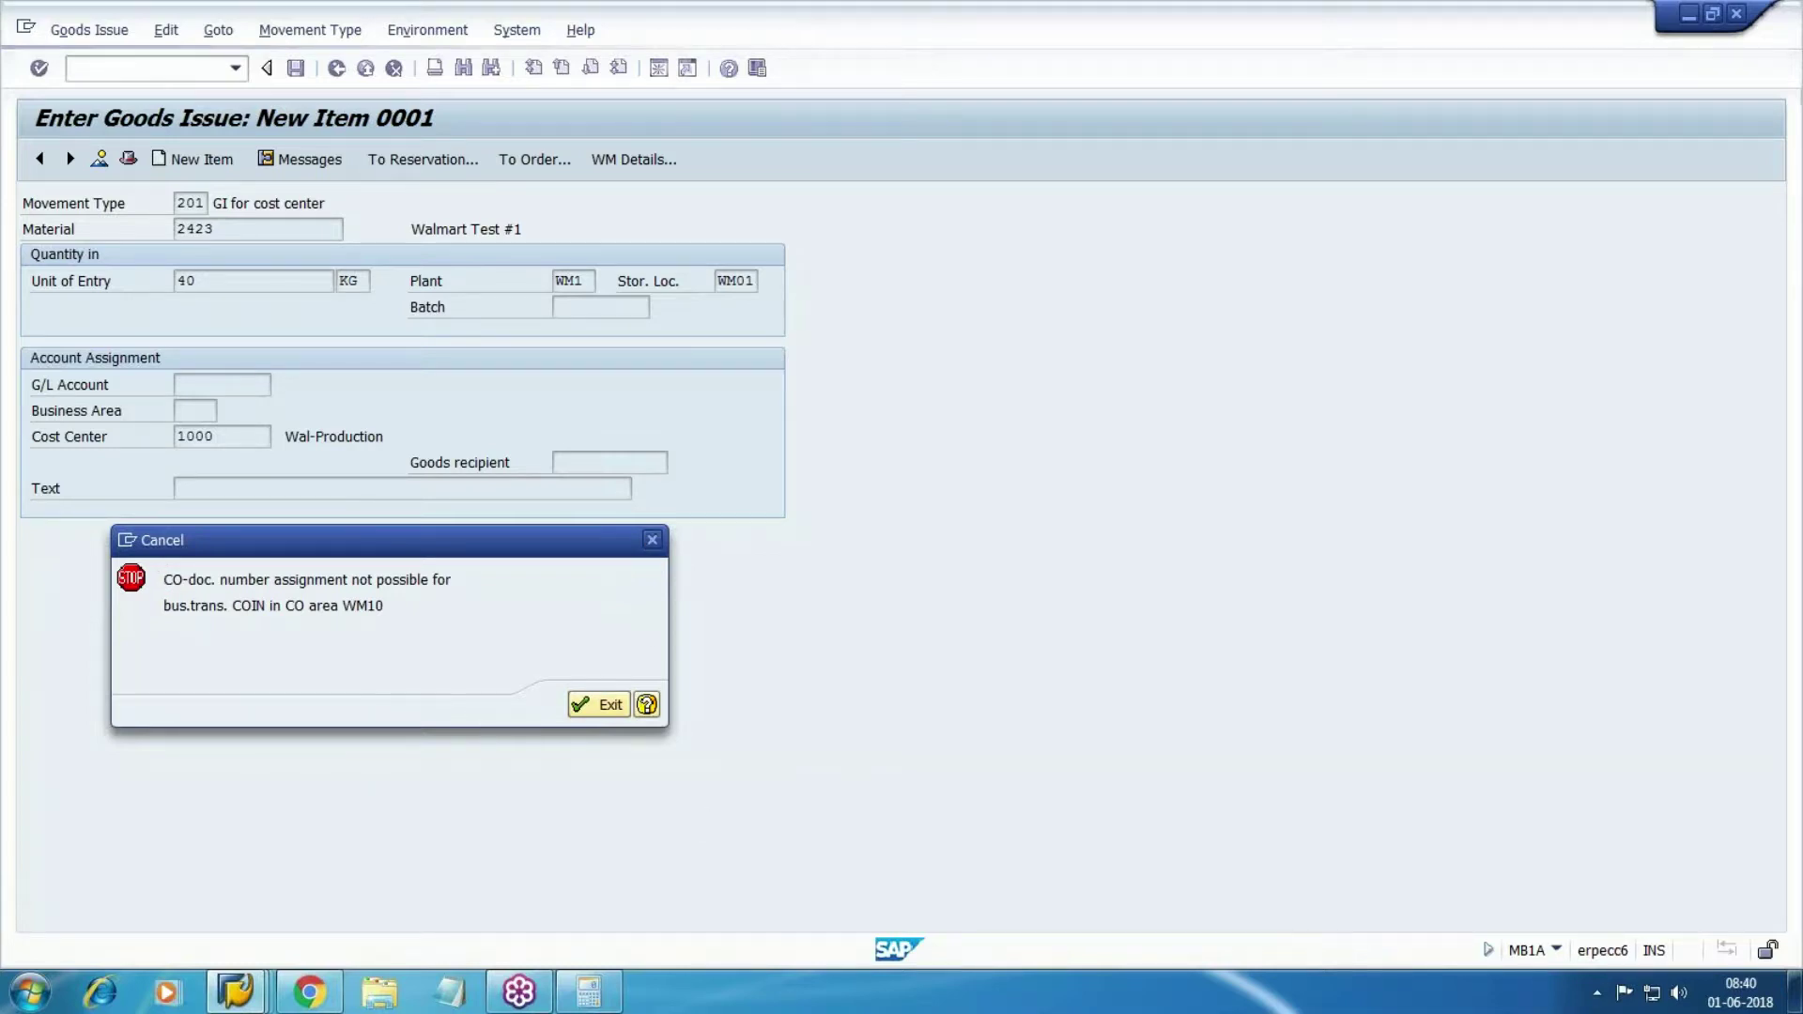
- Open the SAP Customizing Implementation Guide through transaction SPRO
{"action": "type", "text": "SPRO"}
{"action": "key", "text": "Return"}
{"action": "left_click", "coordinate": [81, 162]}
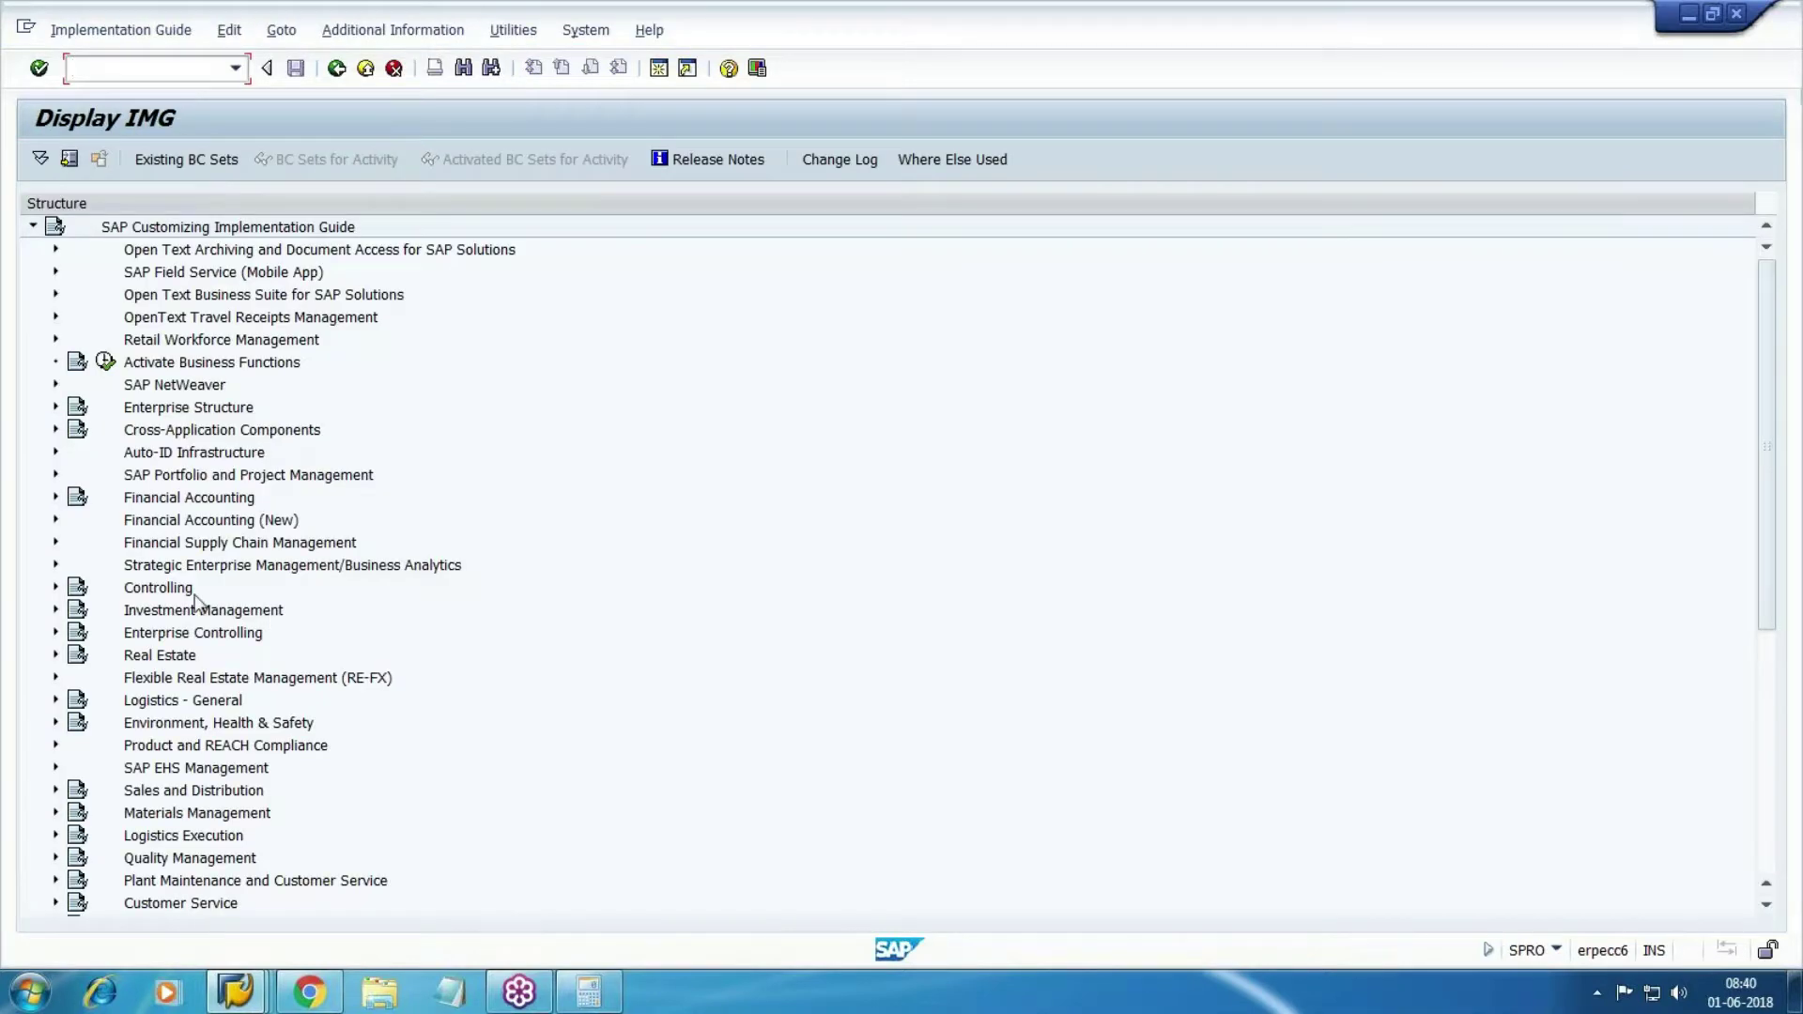
- Open Maintain Number Ranges for Controlling Documents under Controlling, General Controlling, Organization
{"action": "left_click", "coordinate": [55, 587]}
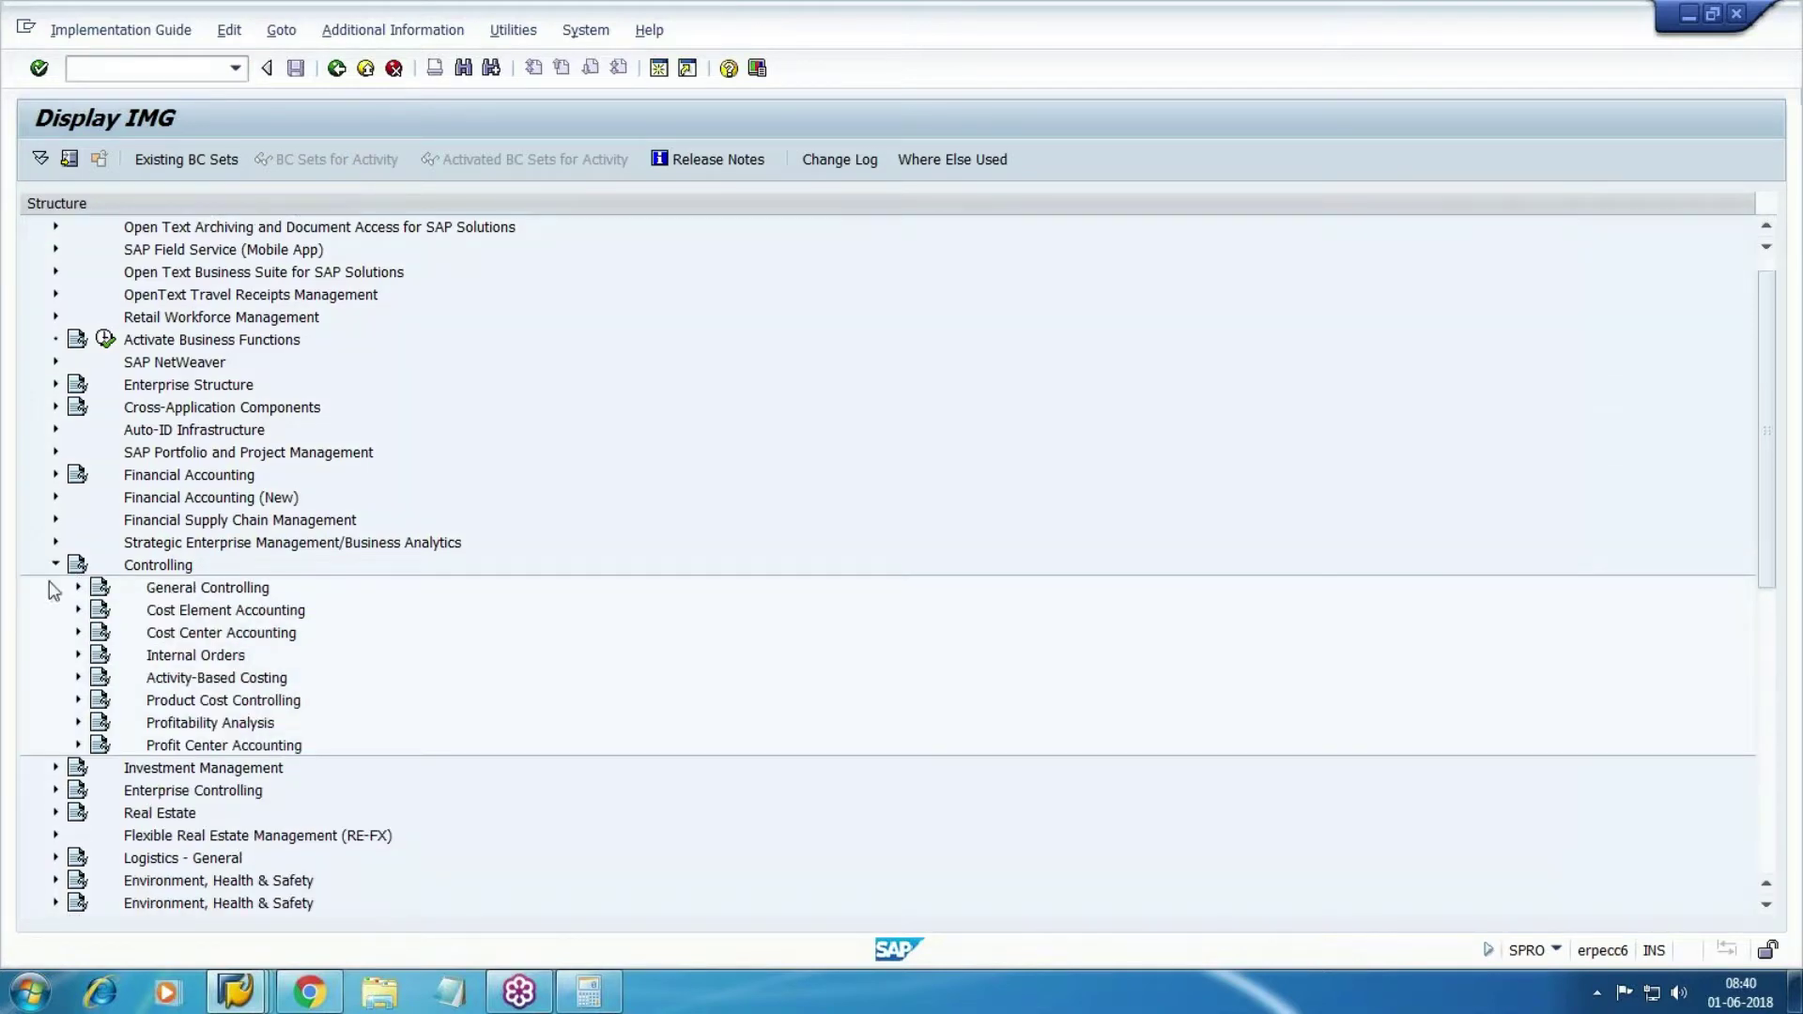
{"action": "scroll", "coordinate": [53, 590], "scroll_direction": "down", "scroll_amount": 1}
{"action": "left_click", "coordinate": [78, 519]}
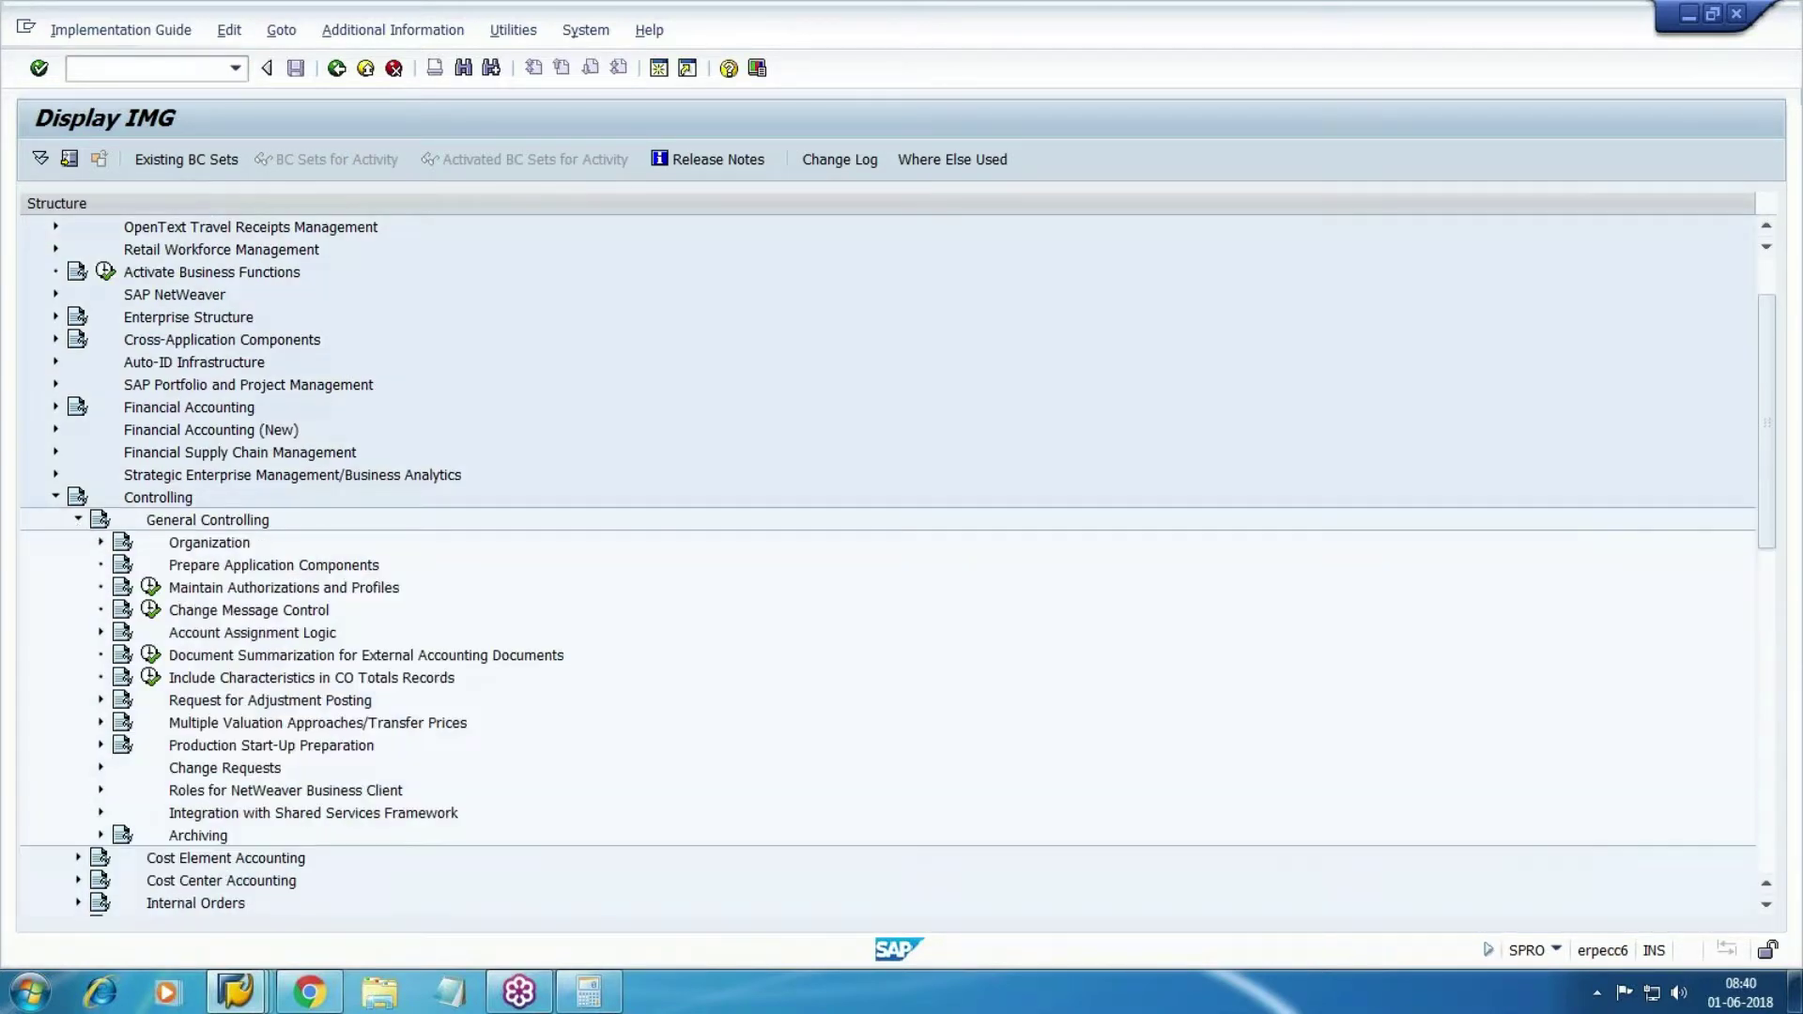
{"action": "left_click", "coordinate": [102, 543]}
{"action": "left_click", "coordinate": [423, 589]}
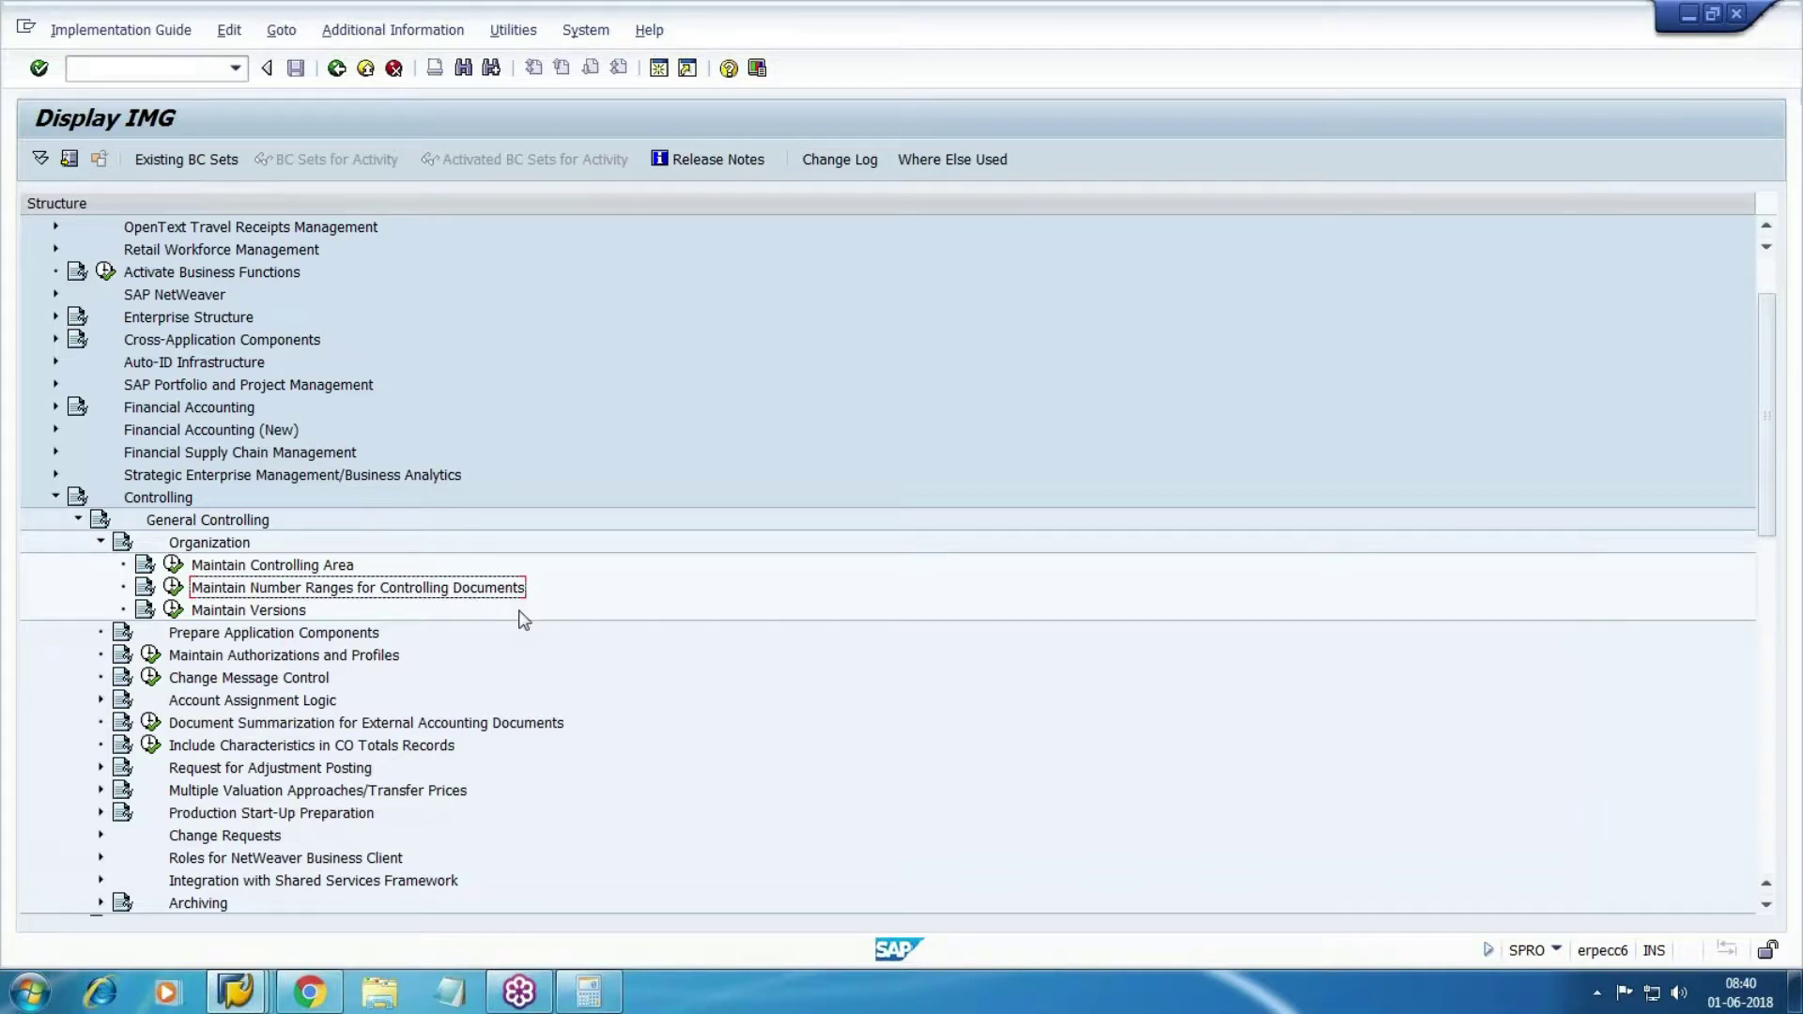
{"action": "left_click", "coordinate": [173, 587]}
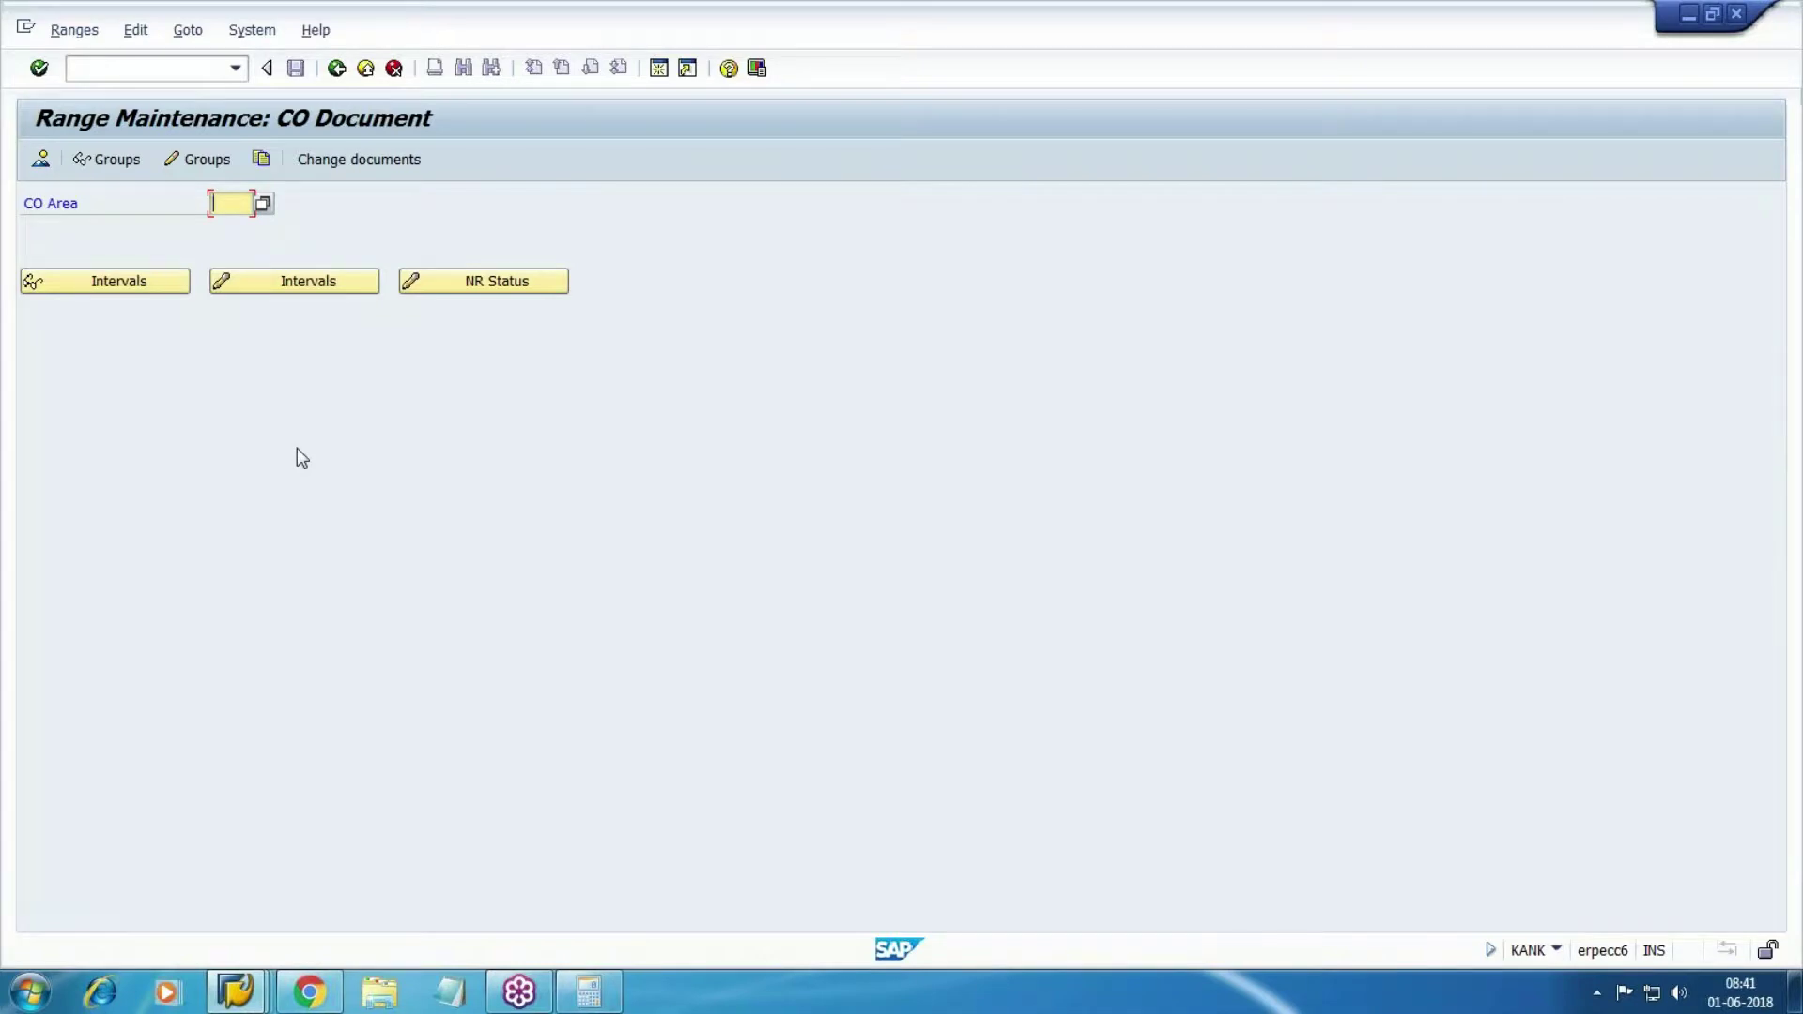
- Open the CO document number range groups of controlling area WM10 for maintenance and examine the non-assigned element COIN
{"action": "type", "text": "WM10"}
{"action": "left_click", "coordinate": [200, 158]}
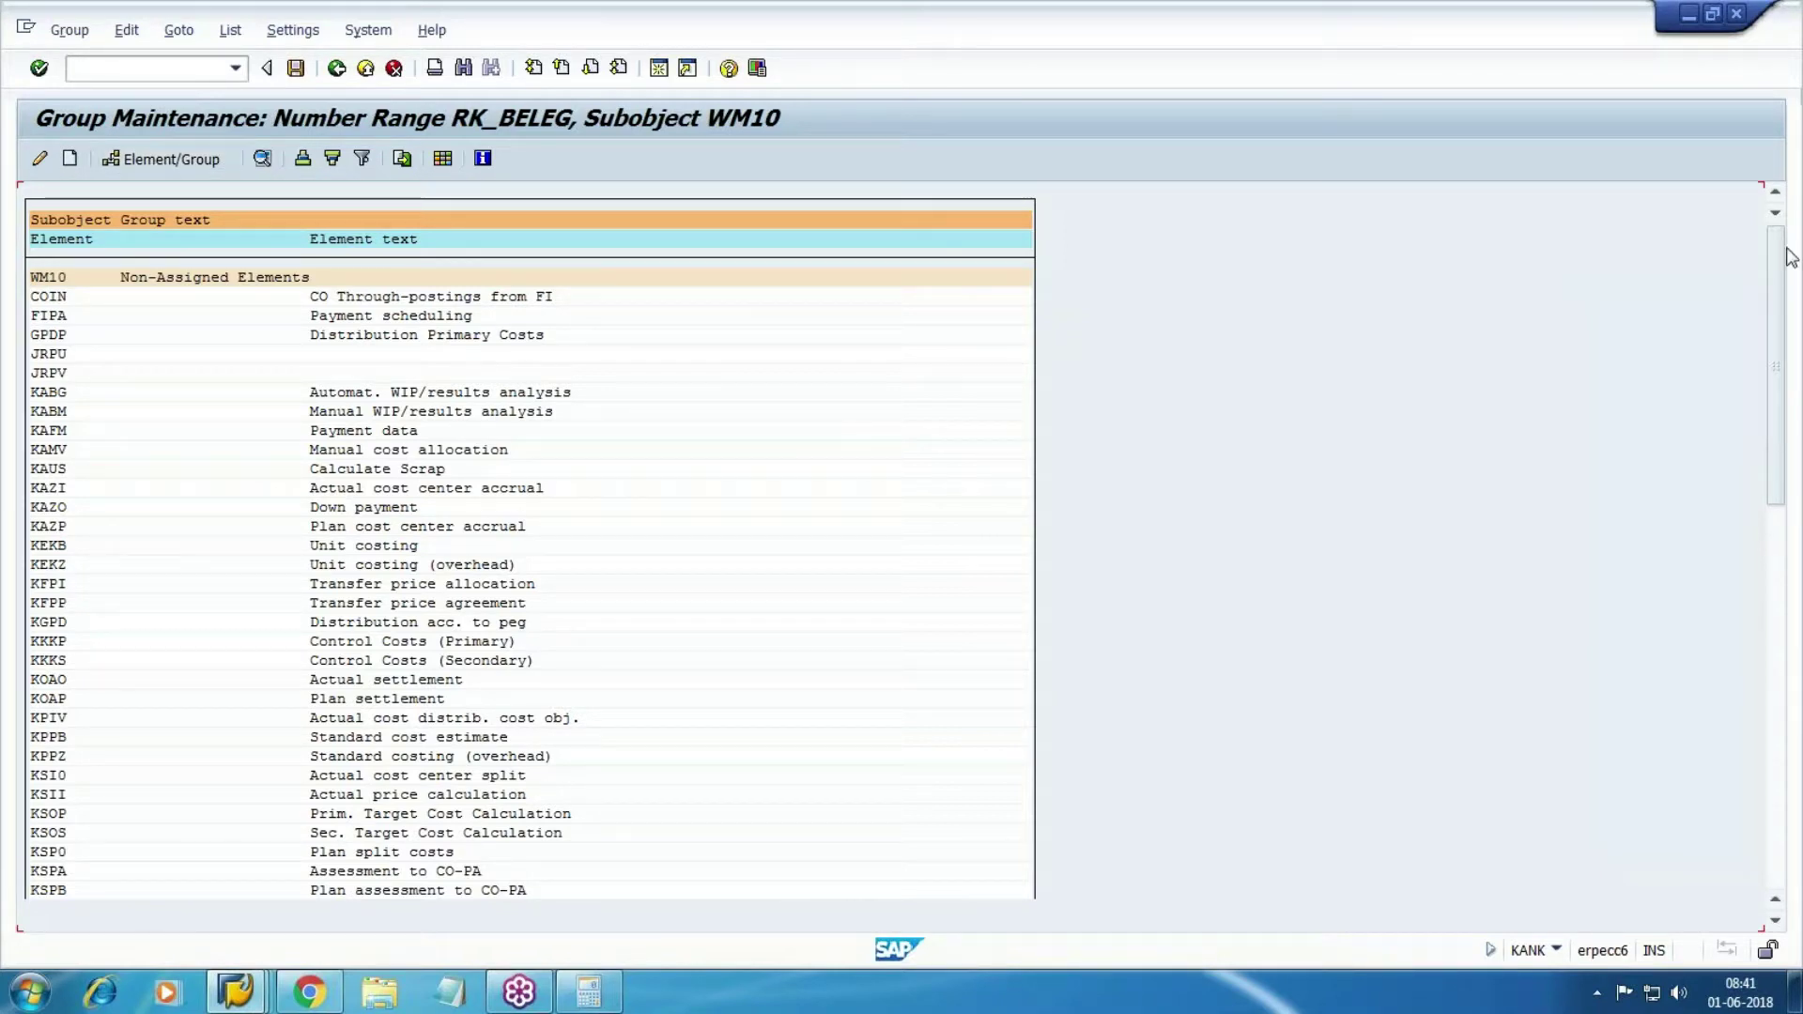
{"action": "left_click", "coordinate": [1637, 358]}
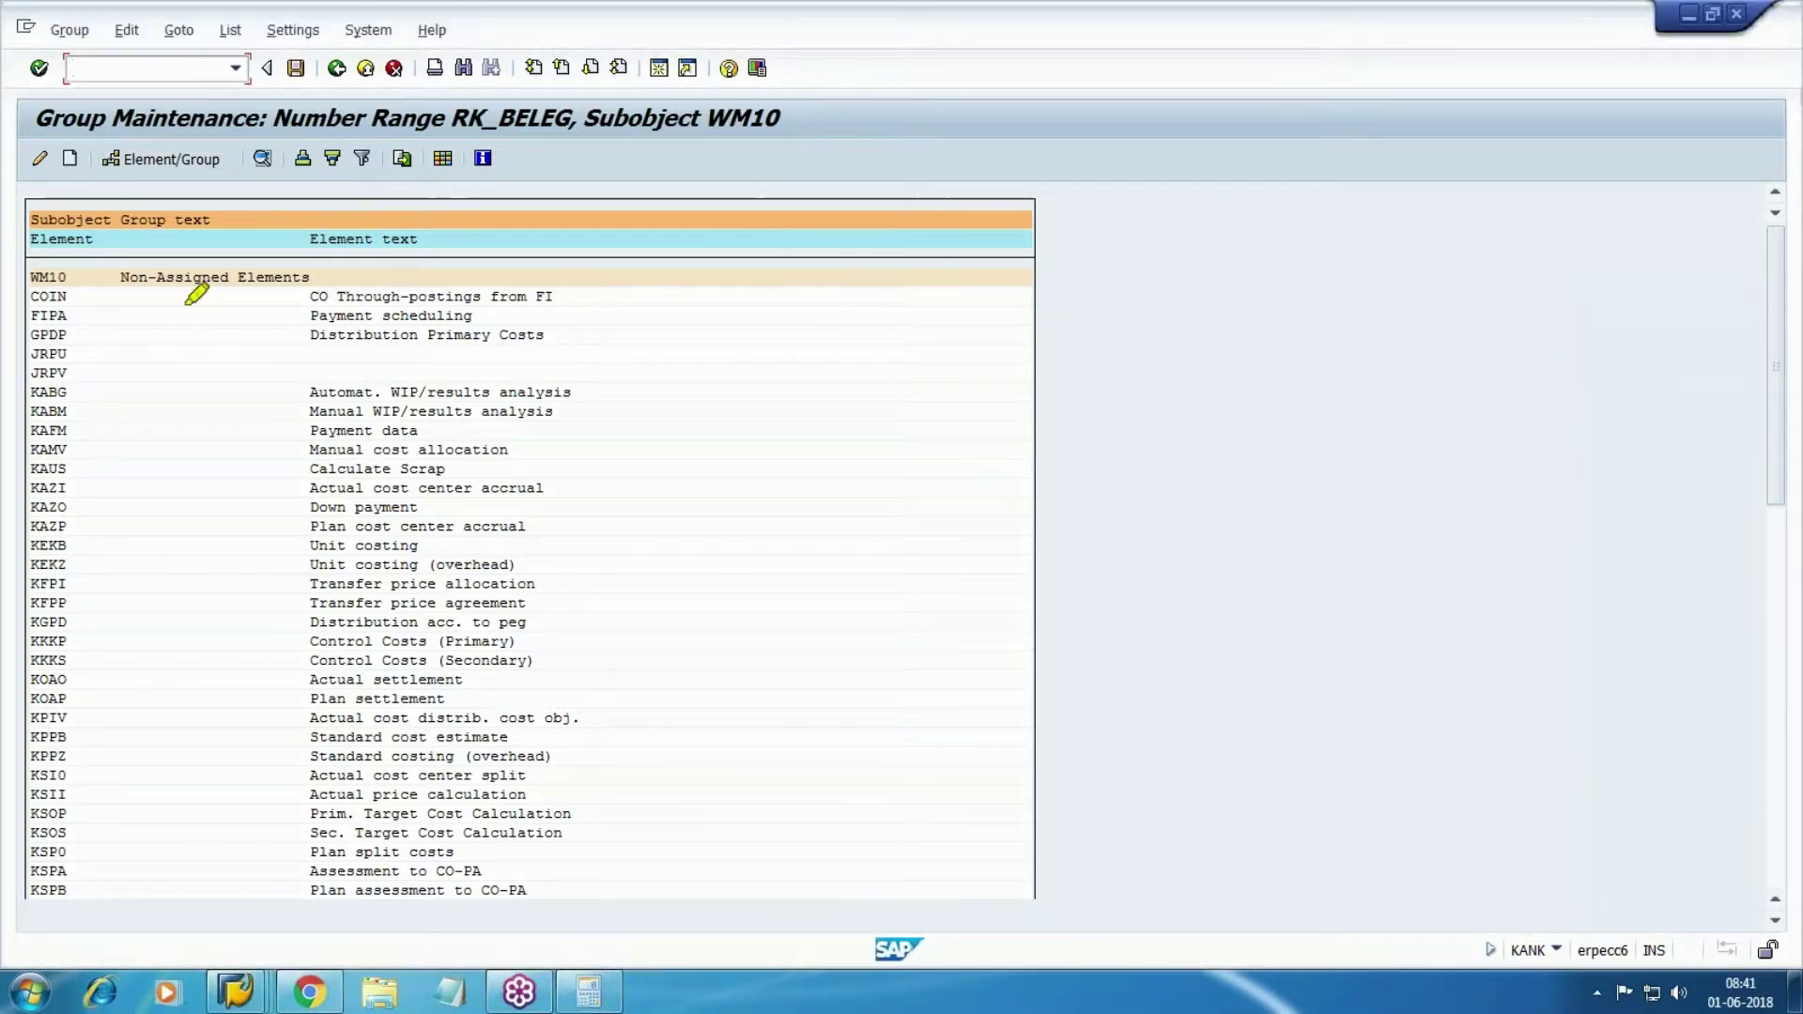
{"action": "left_click_drag", "start_coordinate": [34, 289], "coordinate": [598, 291]}
- Create the number range group WALMART-CO with an interval from 1 to 999 and save it
{"action": "left_click", "coordinate": [66, 34]}
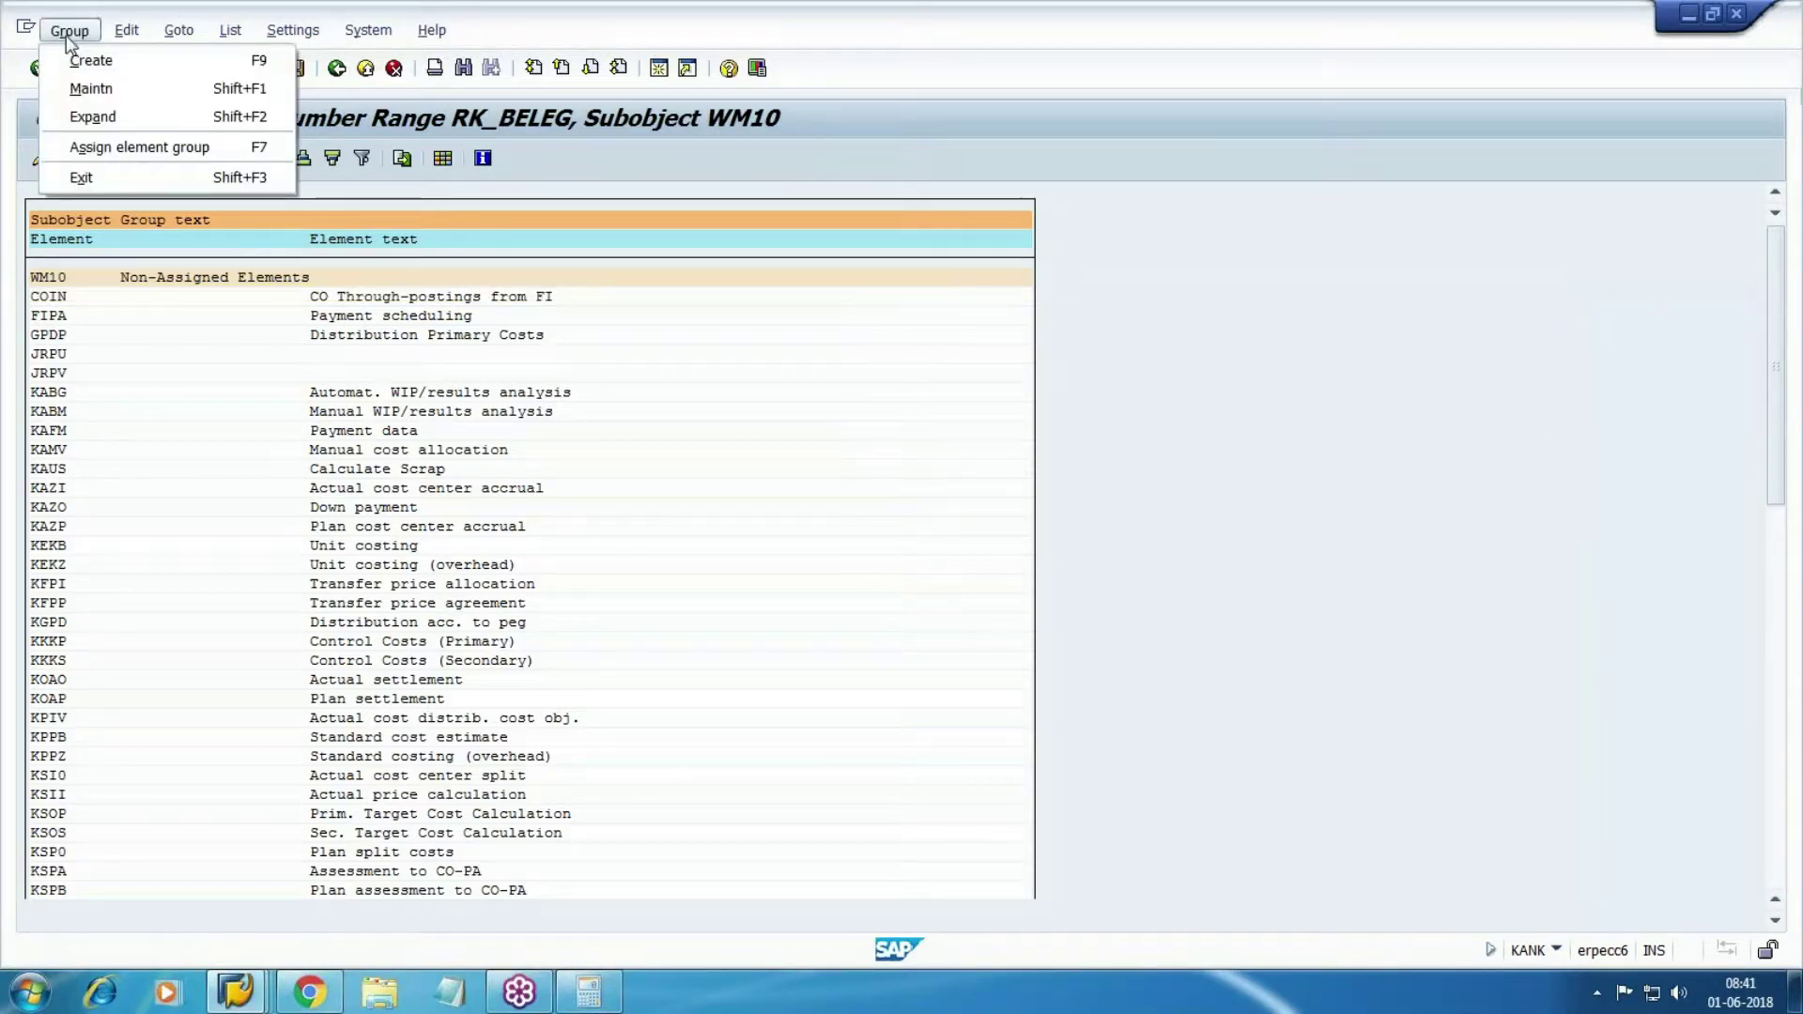
{"action": "left_click", "coordinate": [92, 60]}
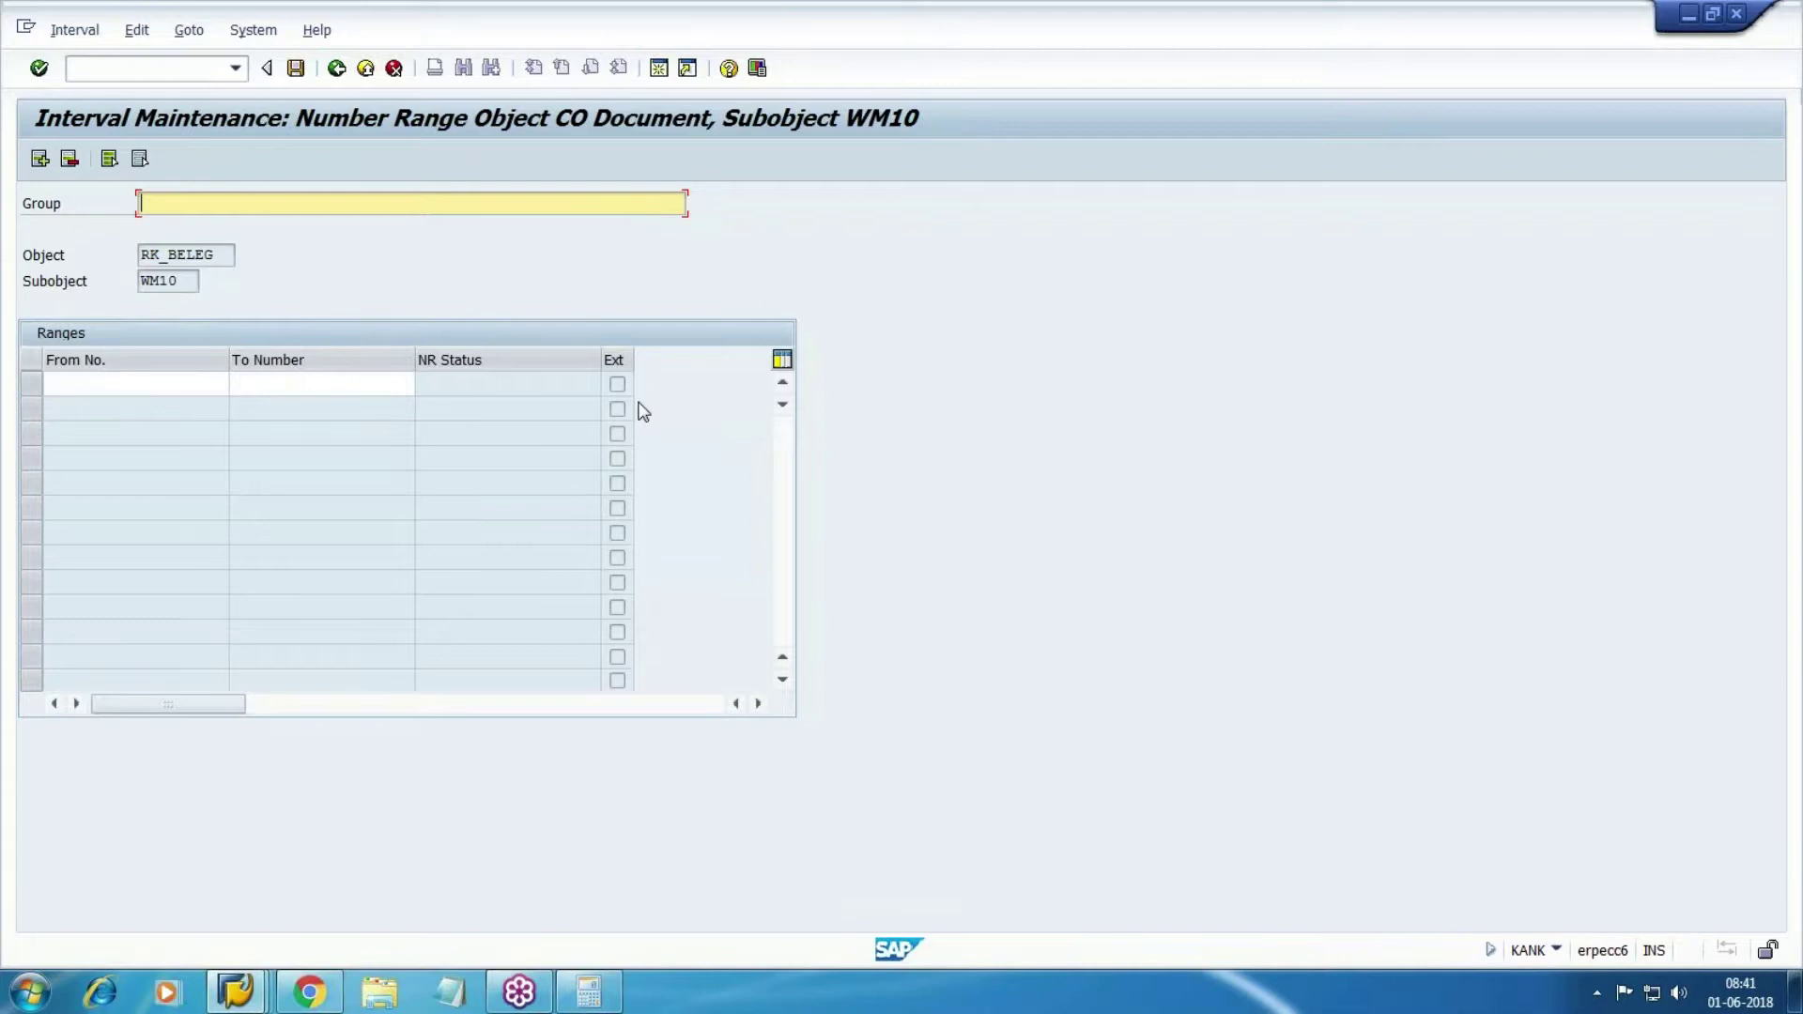
{"action": "type", "text": "WALMART-CO"}
{"action": "left_click", "coordinate": [93, 381]}
{"action": "type", "text": "1"}
{"action": "left_click", "coordinate": [282, 383]}
{"action": "type", "text": "999"}
{"action": "key", "text": "Return"}
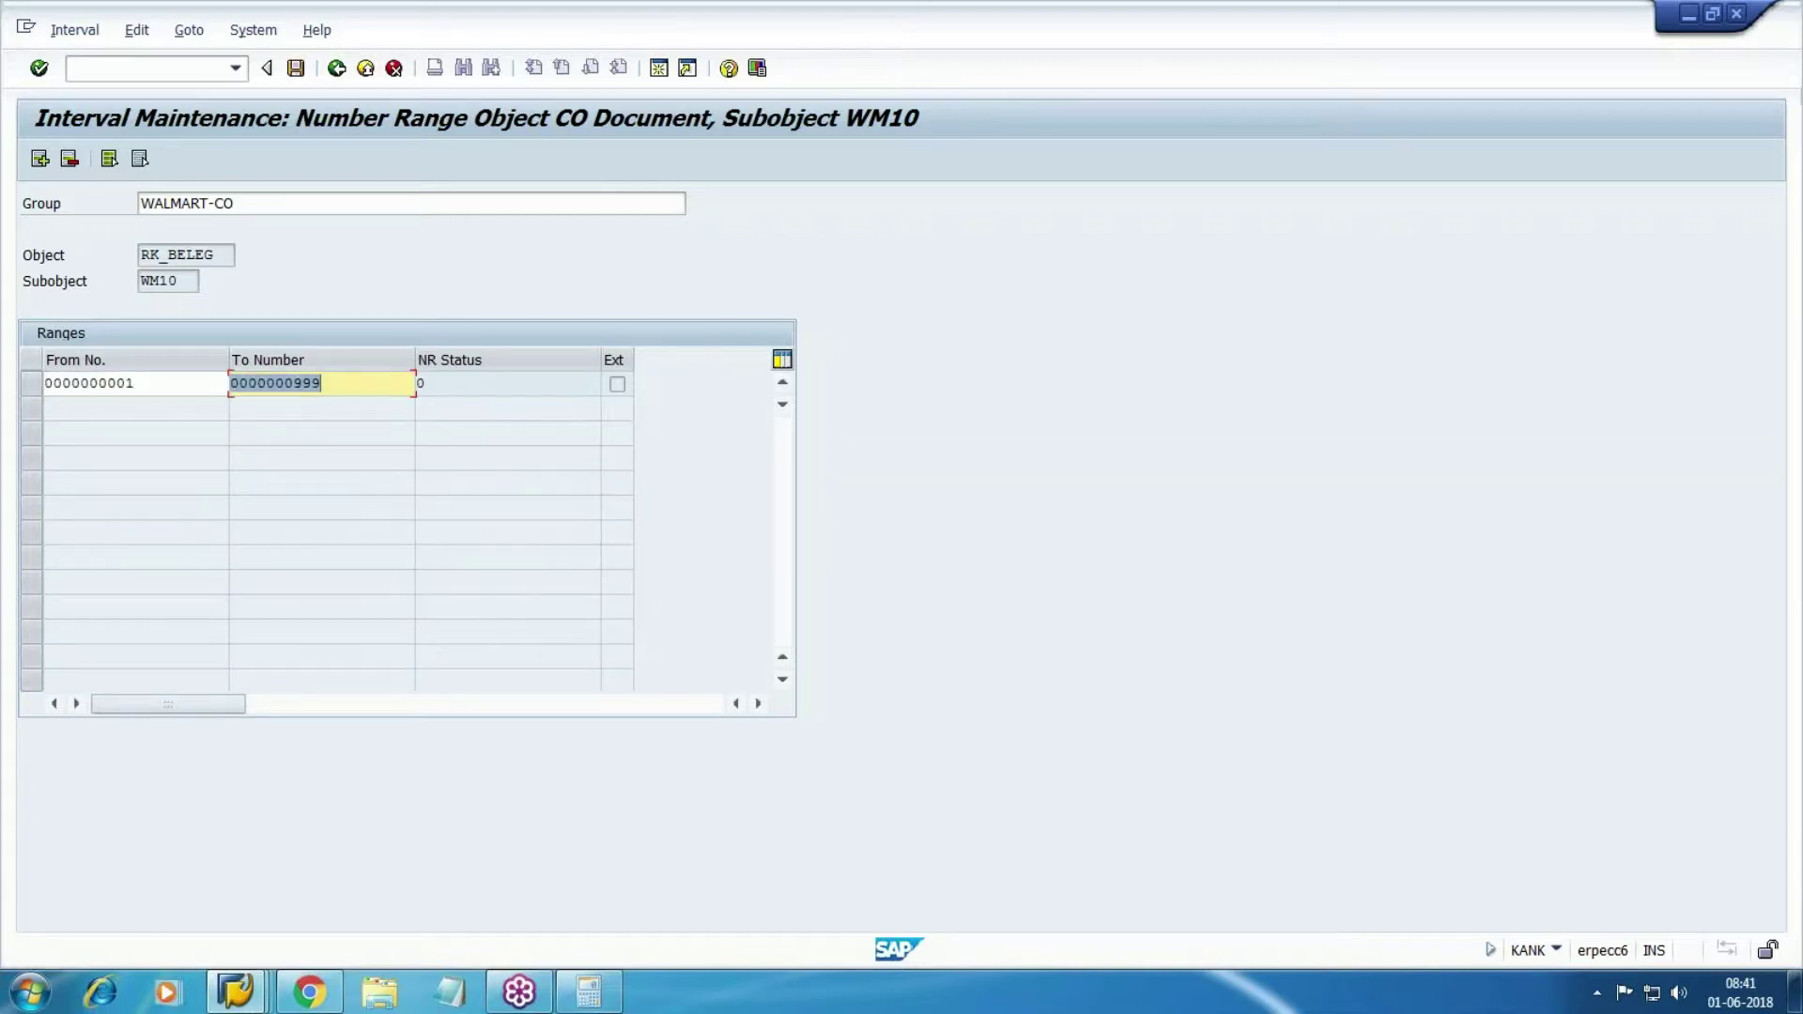
{"action": "left_click", "coordinate": [295, 68]}
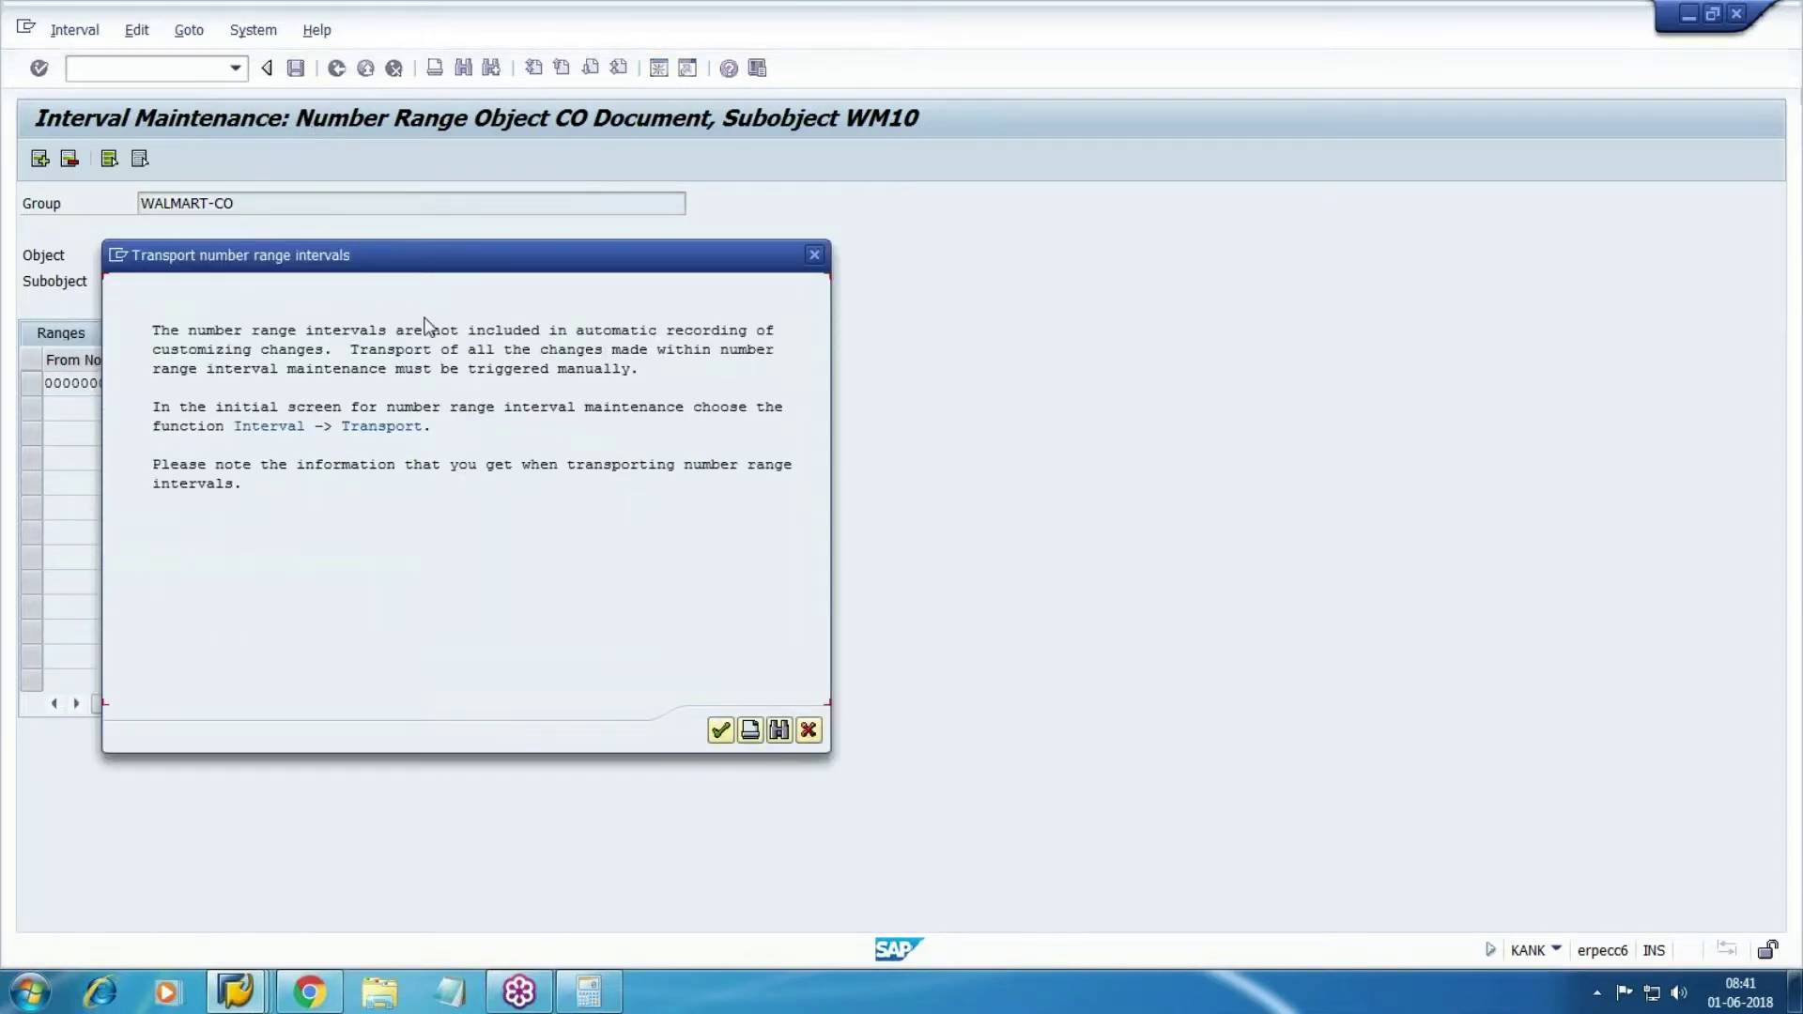
{"action": "left_click", "coordinate": [720, 729]}
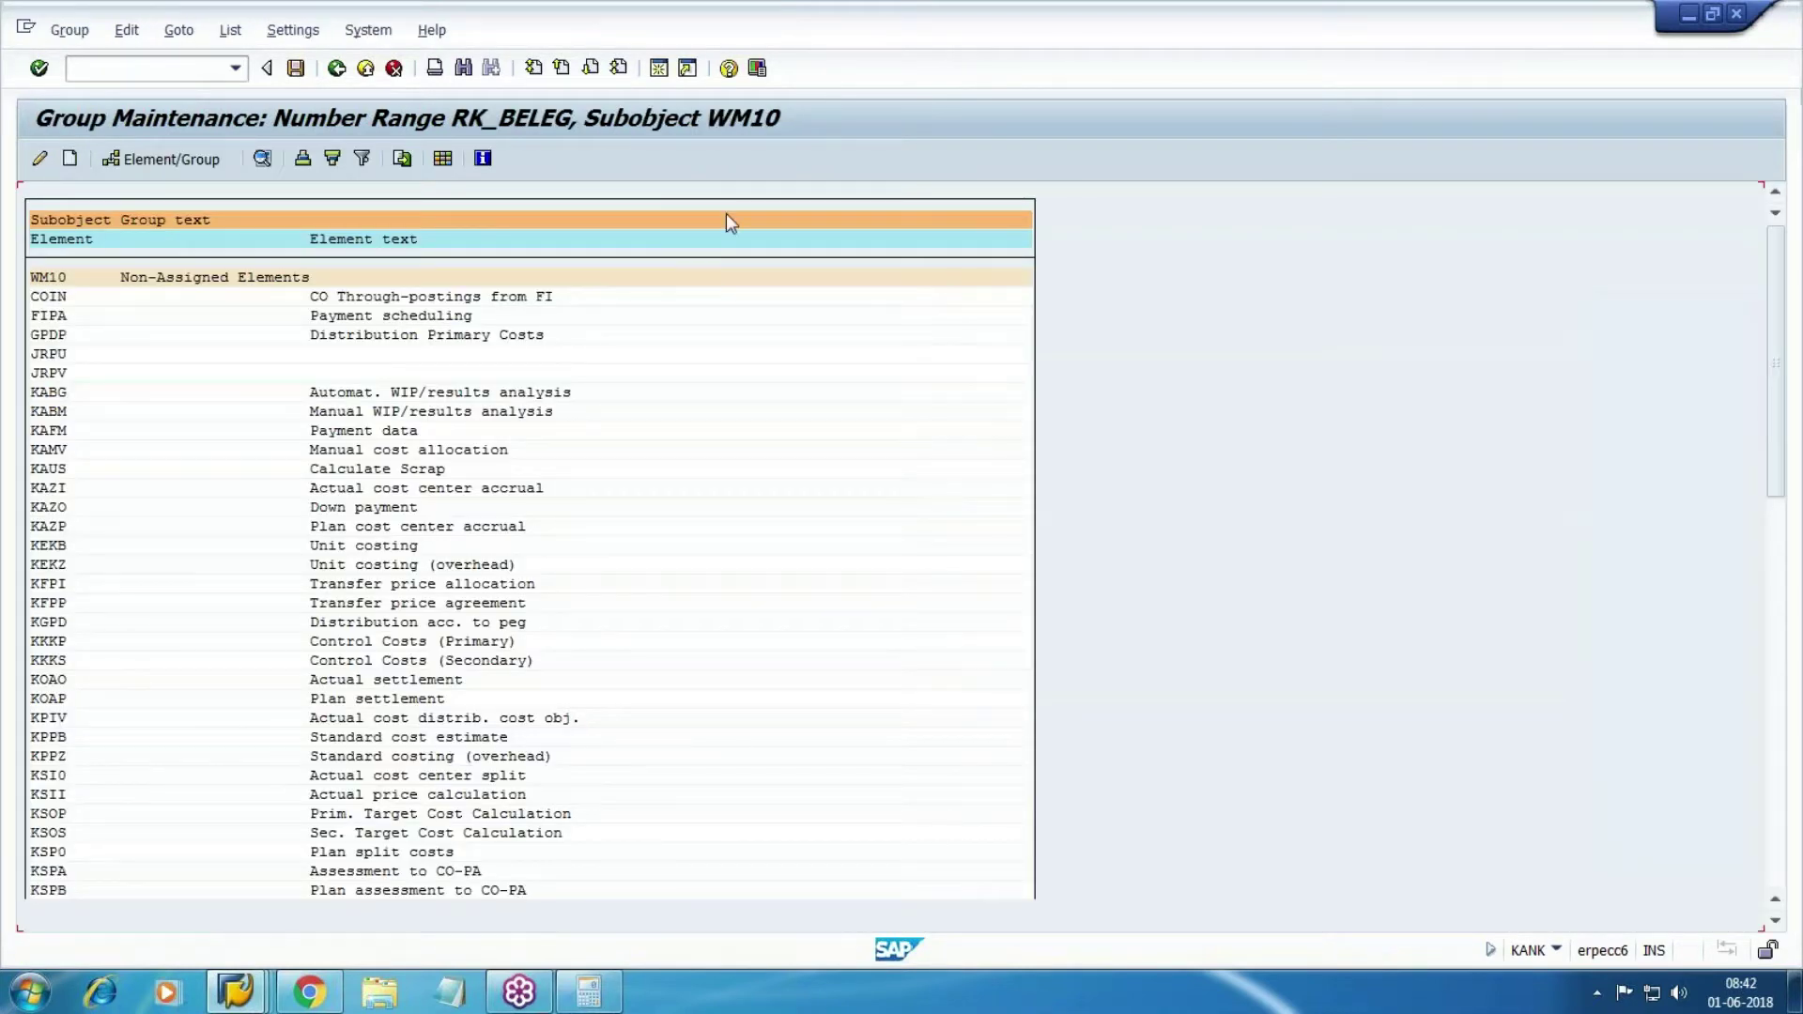
- Assign element COIN, CO Through-postings from FI, to the WALMART-CO group and save the assignment
{"action": "left_click", "coordinate": [43, 298]}
{"action": "left_click", "coordinate": [156, 159]}
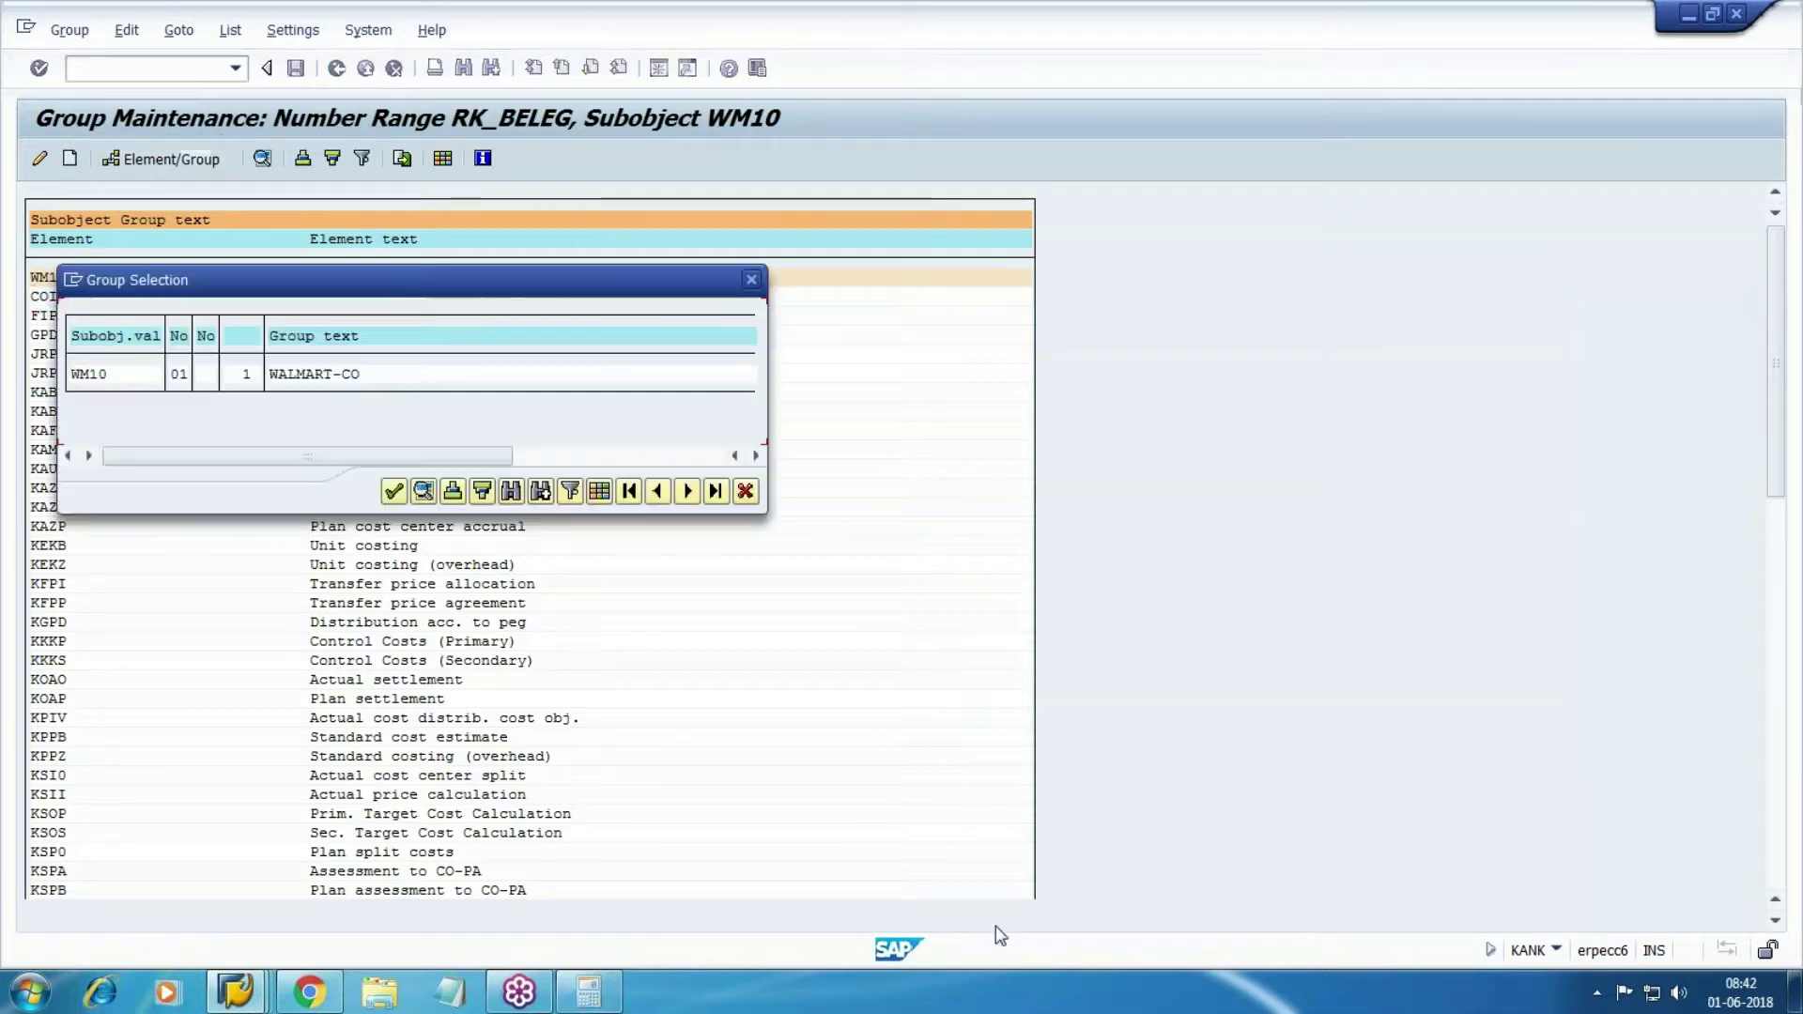
{"action": "left_click", "coordinate": [394, 491]}
{"action": "left_click_drag", "start_coordinate": [1775, 479], "coordinate": [1759, 877]}
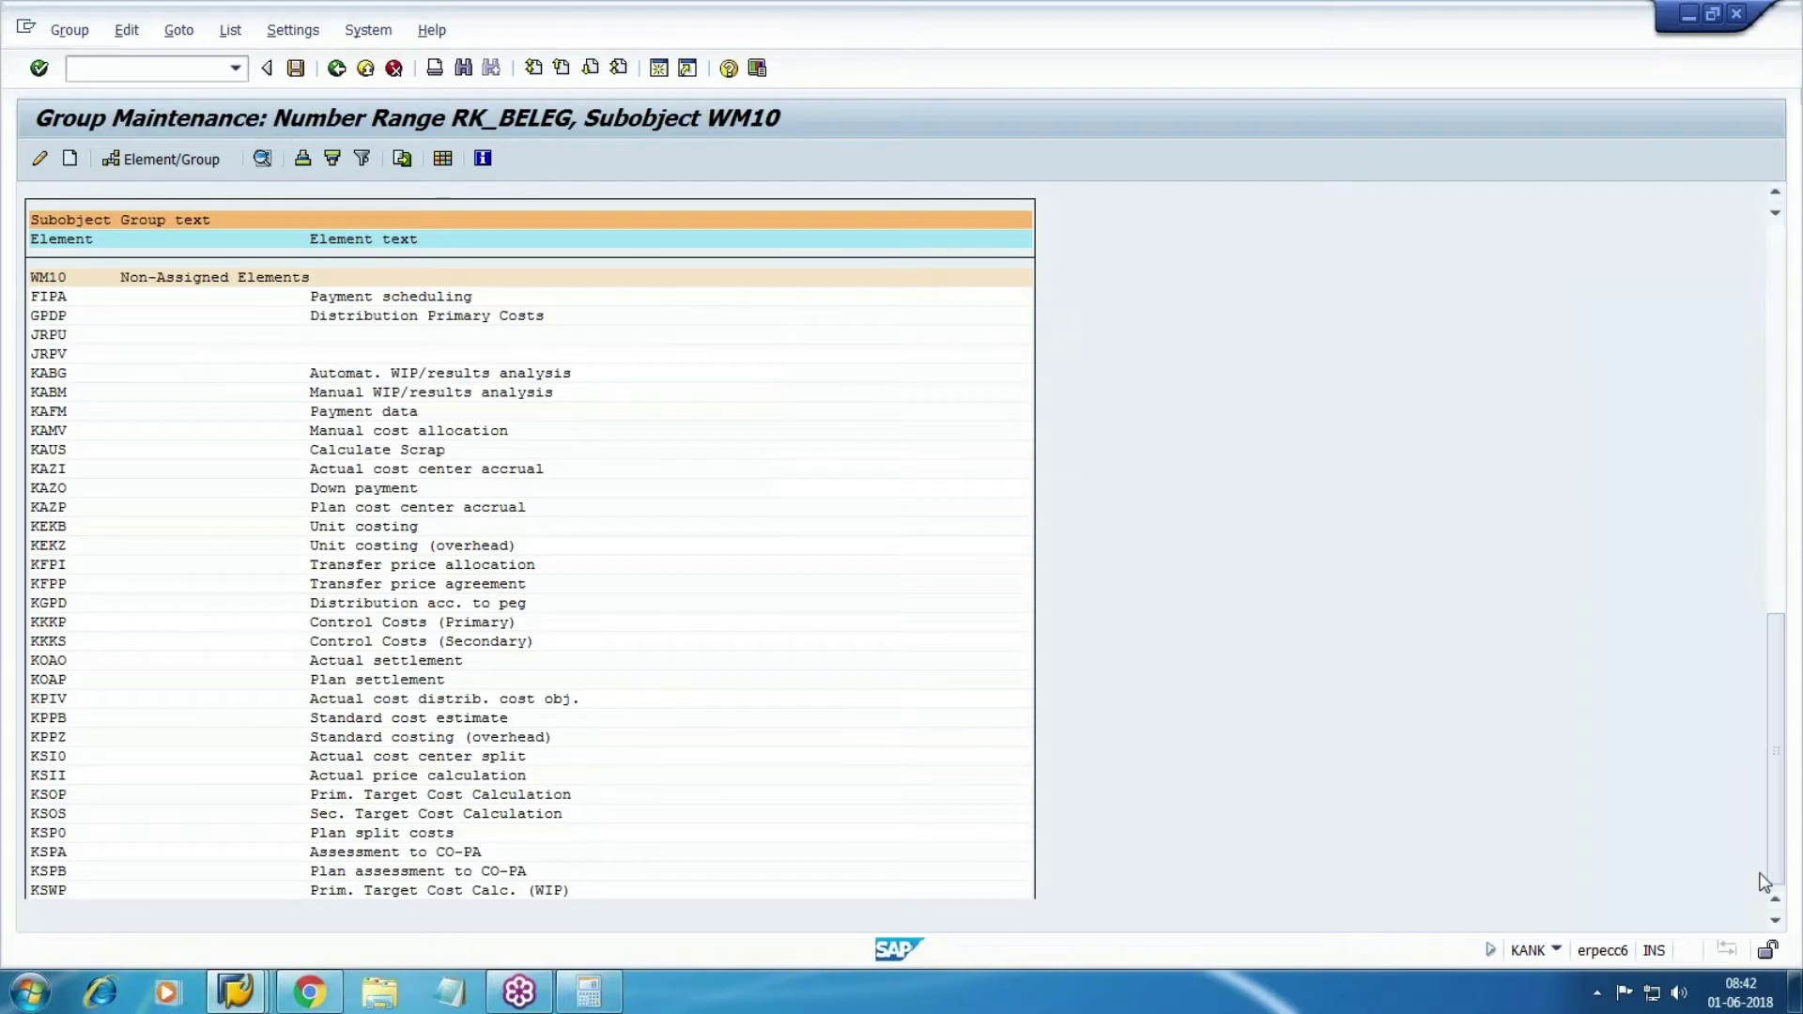
{"action": "left_click", "coordinate": [296, 67]}
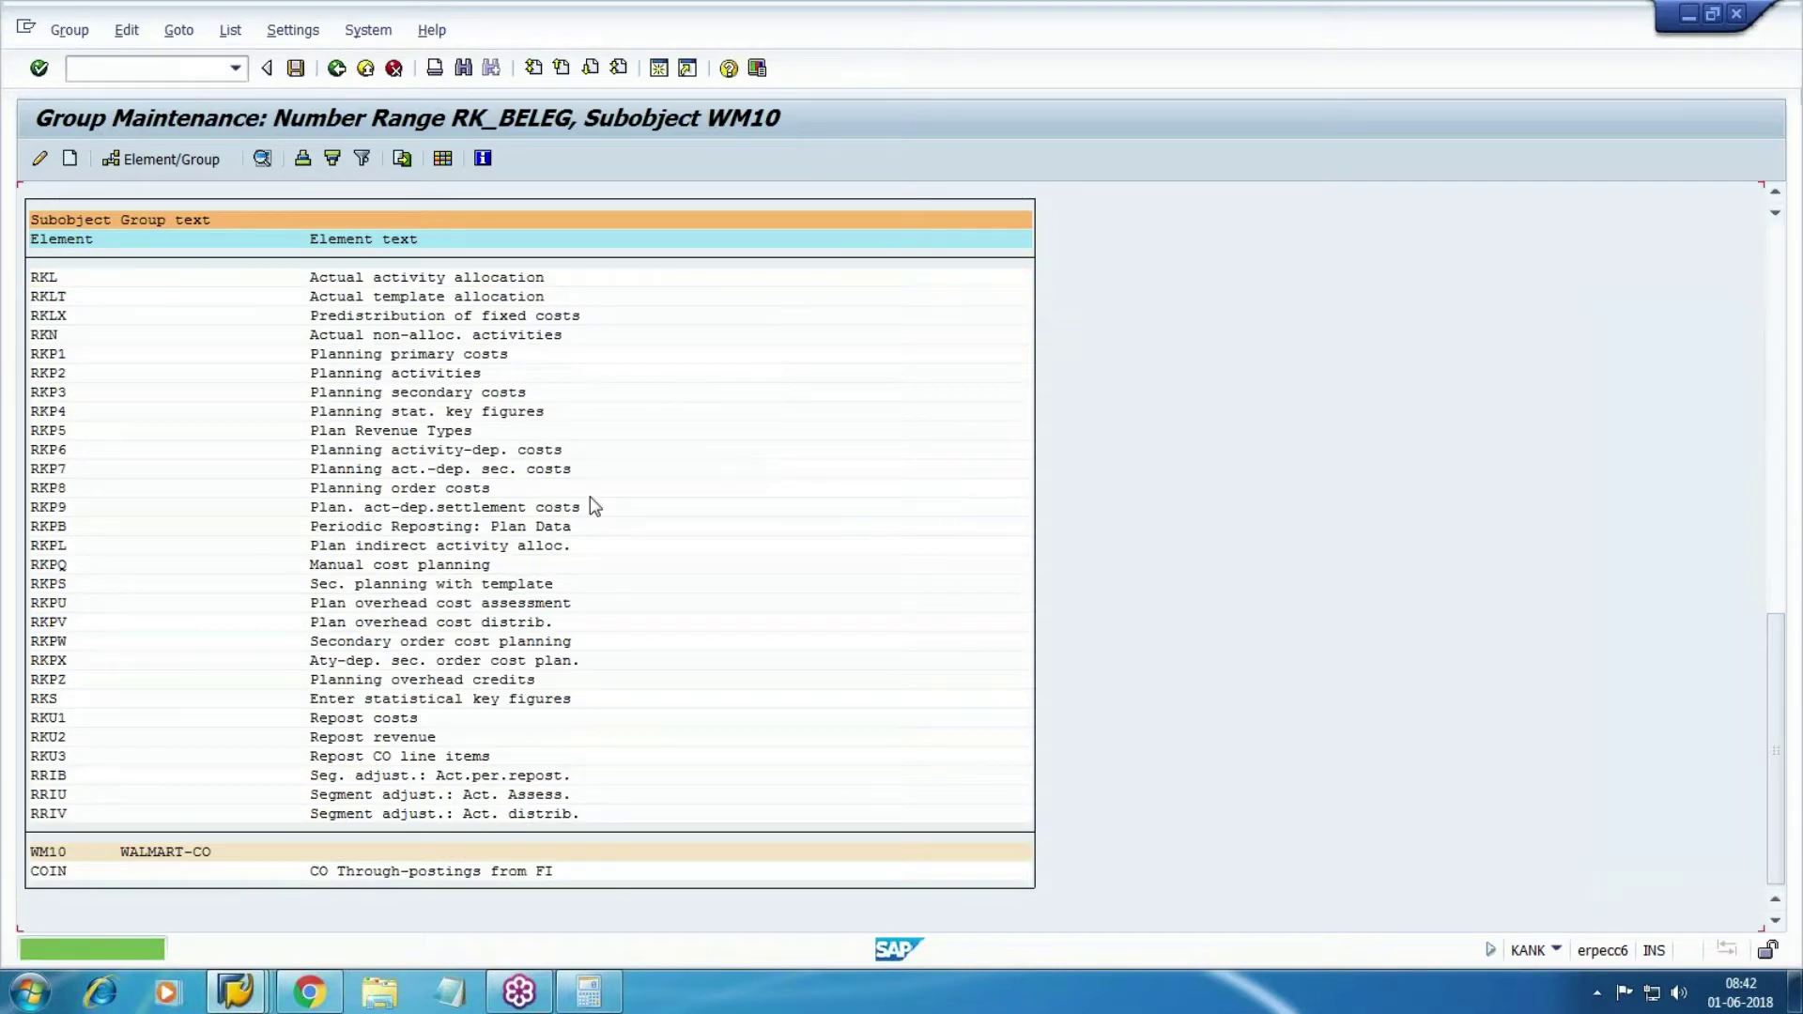
- Return to the SAP Easy Access start screen and reopen the MB1A Goods Issue transaction
{"action": "left_click", "coordinate": [71, 68]}
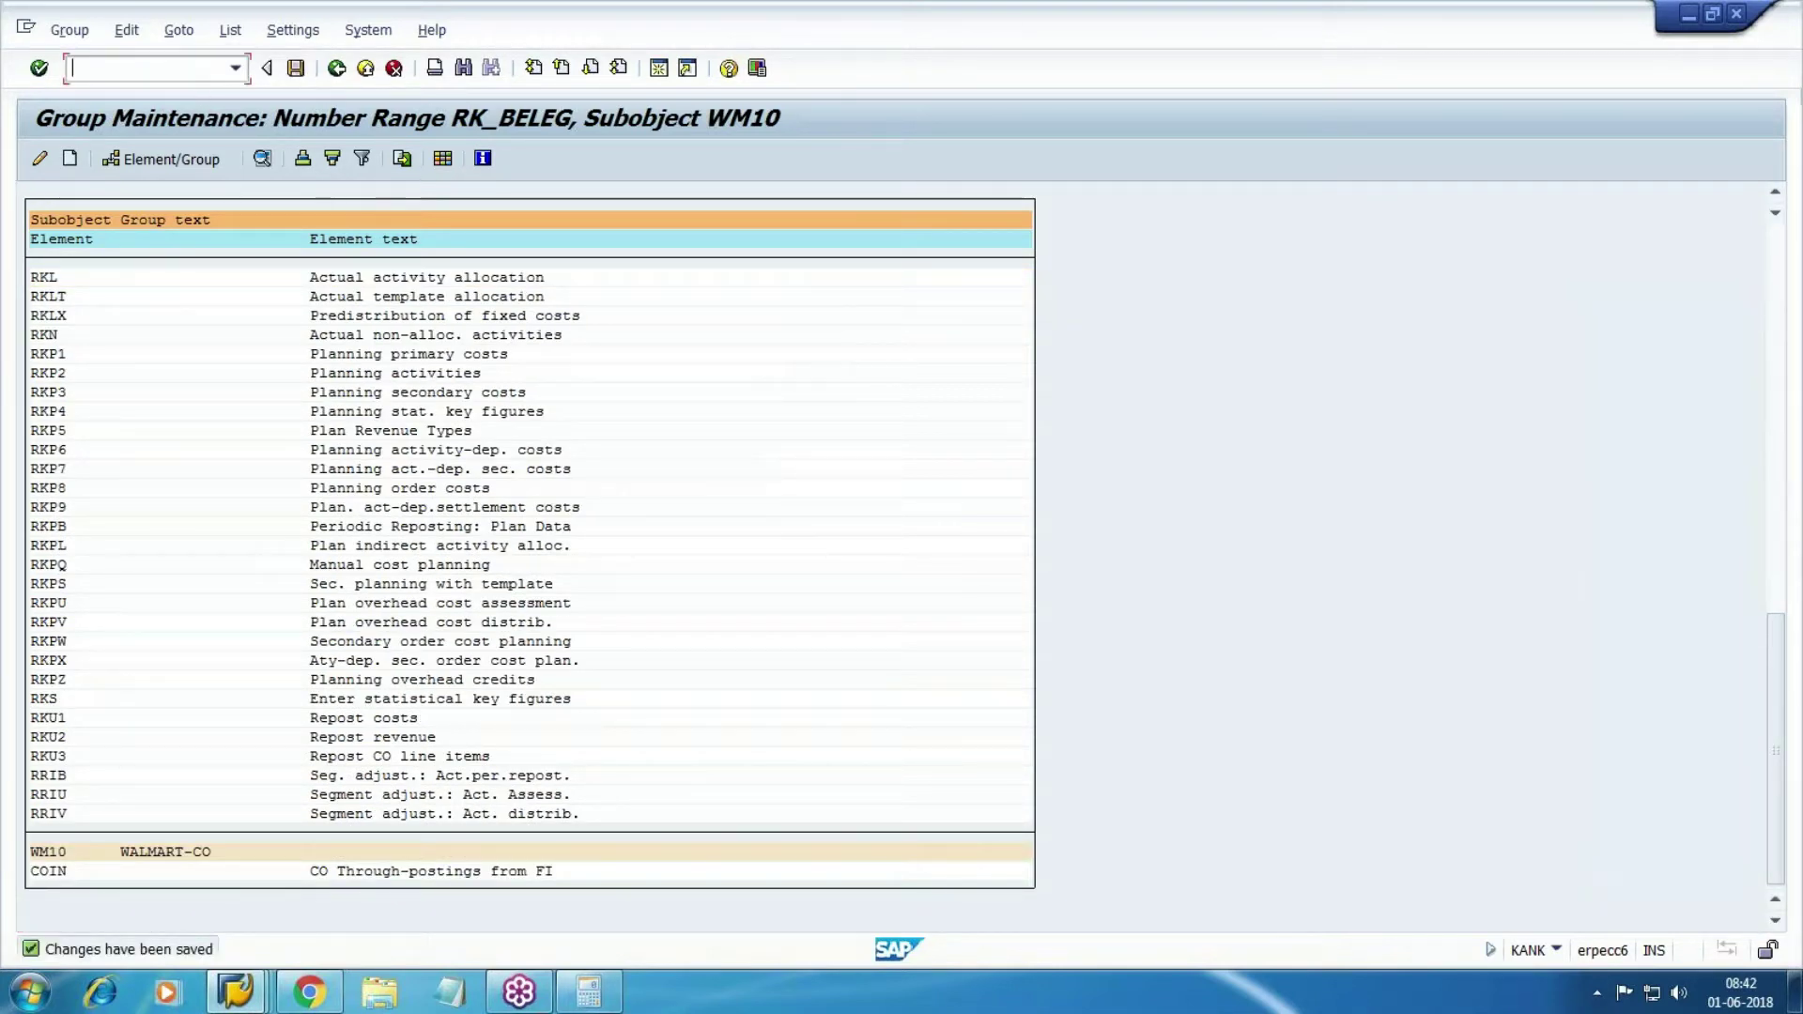
{"action": "type", "text": "/n"}
{"action": "key", "text": "Return"}
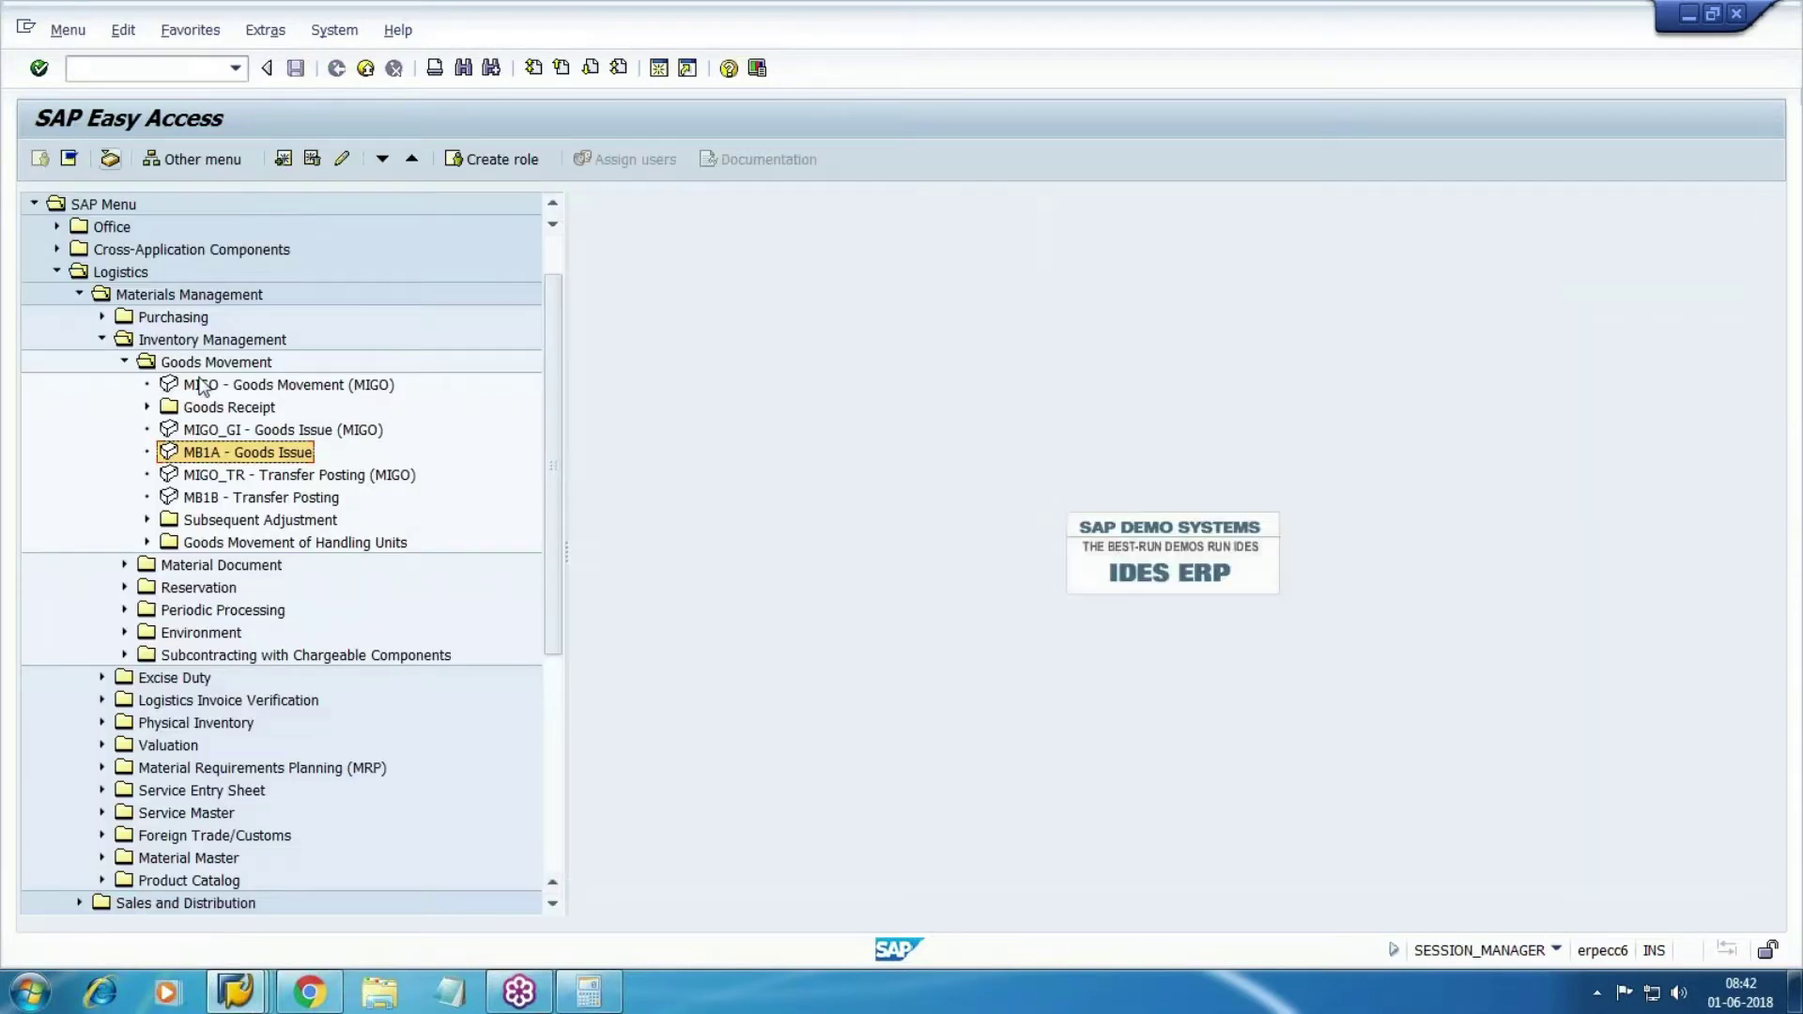
{"action": "double_click", "coordinate": [246, 455]}
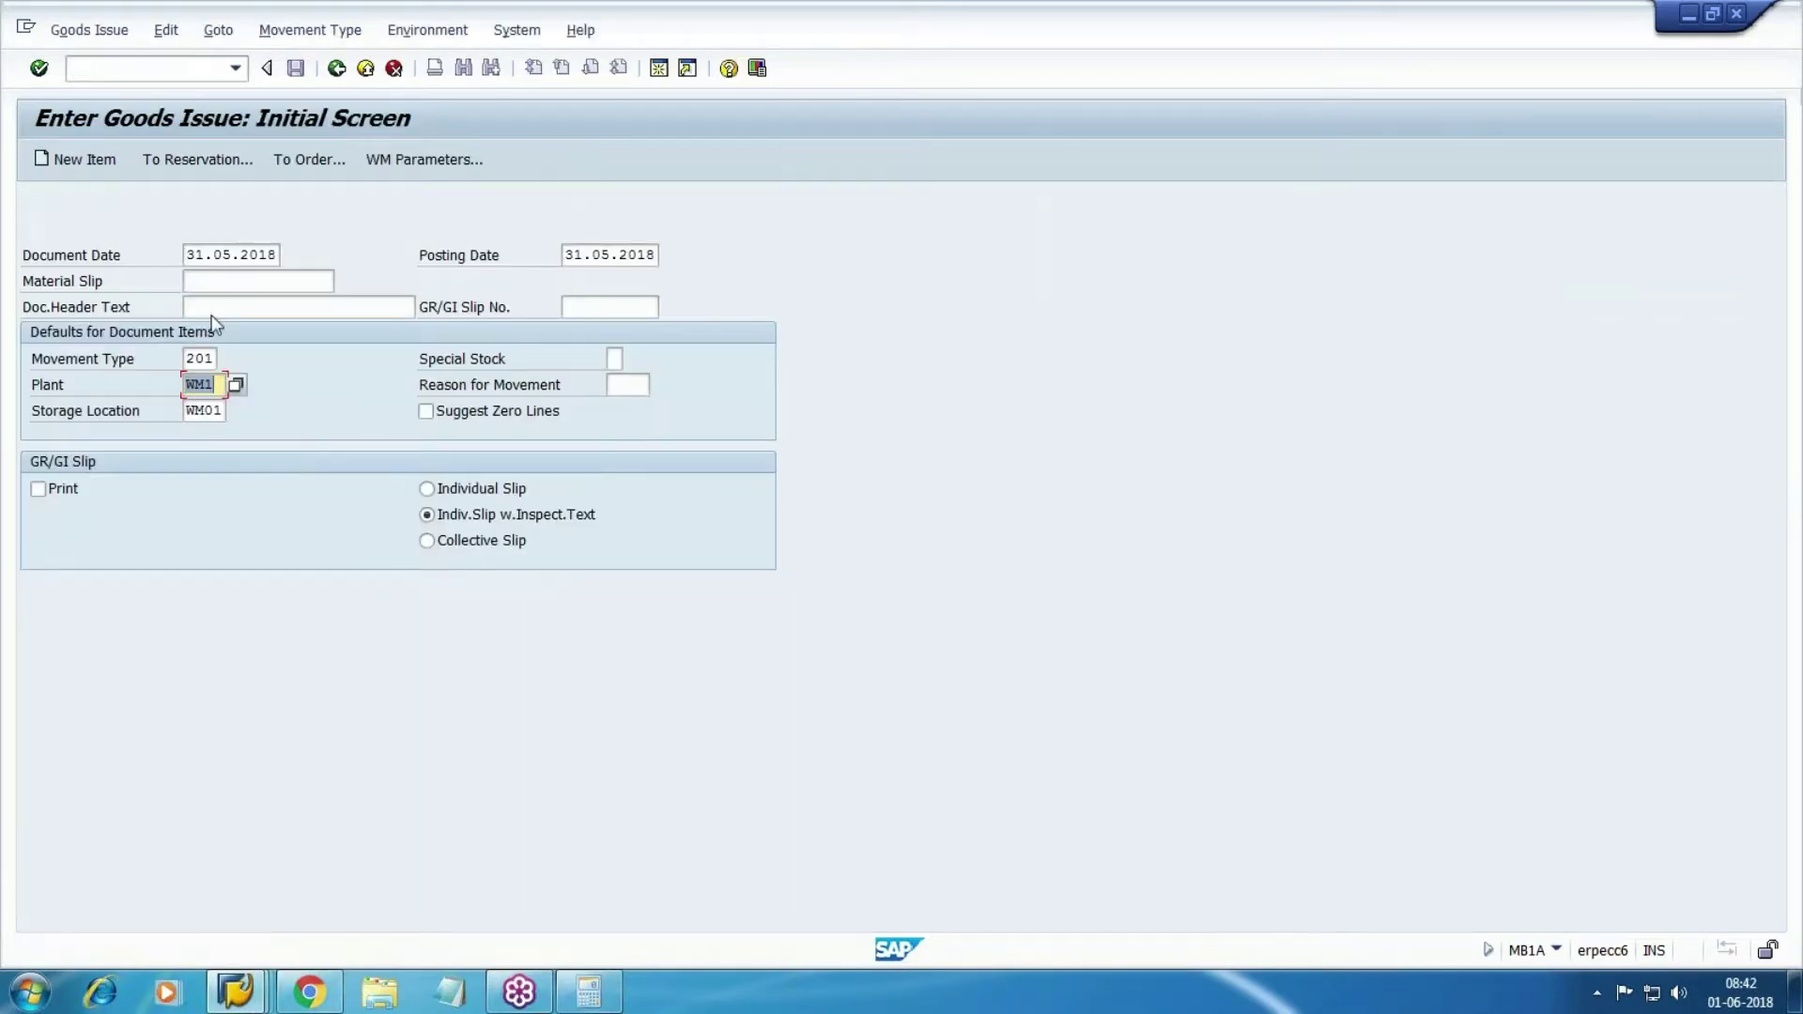
- Enter "Goods issue without PP" as the new goods issue's document header text, keeping movement type 201
{"action": "left_click", "coordinate": [219, 306]}
{"action": "type", "text": "G"}
{"action": "left_click", "coordinate": [259, 331]}
{"action": "key", "text": "Tab"}
{"action": "key", "text": "Tab"}
{"action": "key", "text": "Tab"}
{"action": "key", "text": "Tab"}
{"action": "key", "text": "shift+Tab"}
{"action": "key", "text": "shift+Tab"}
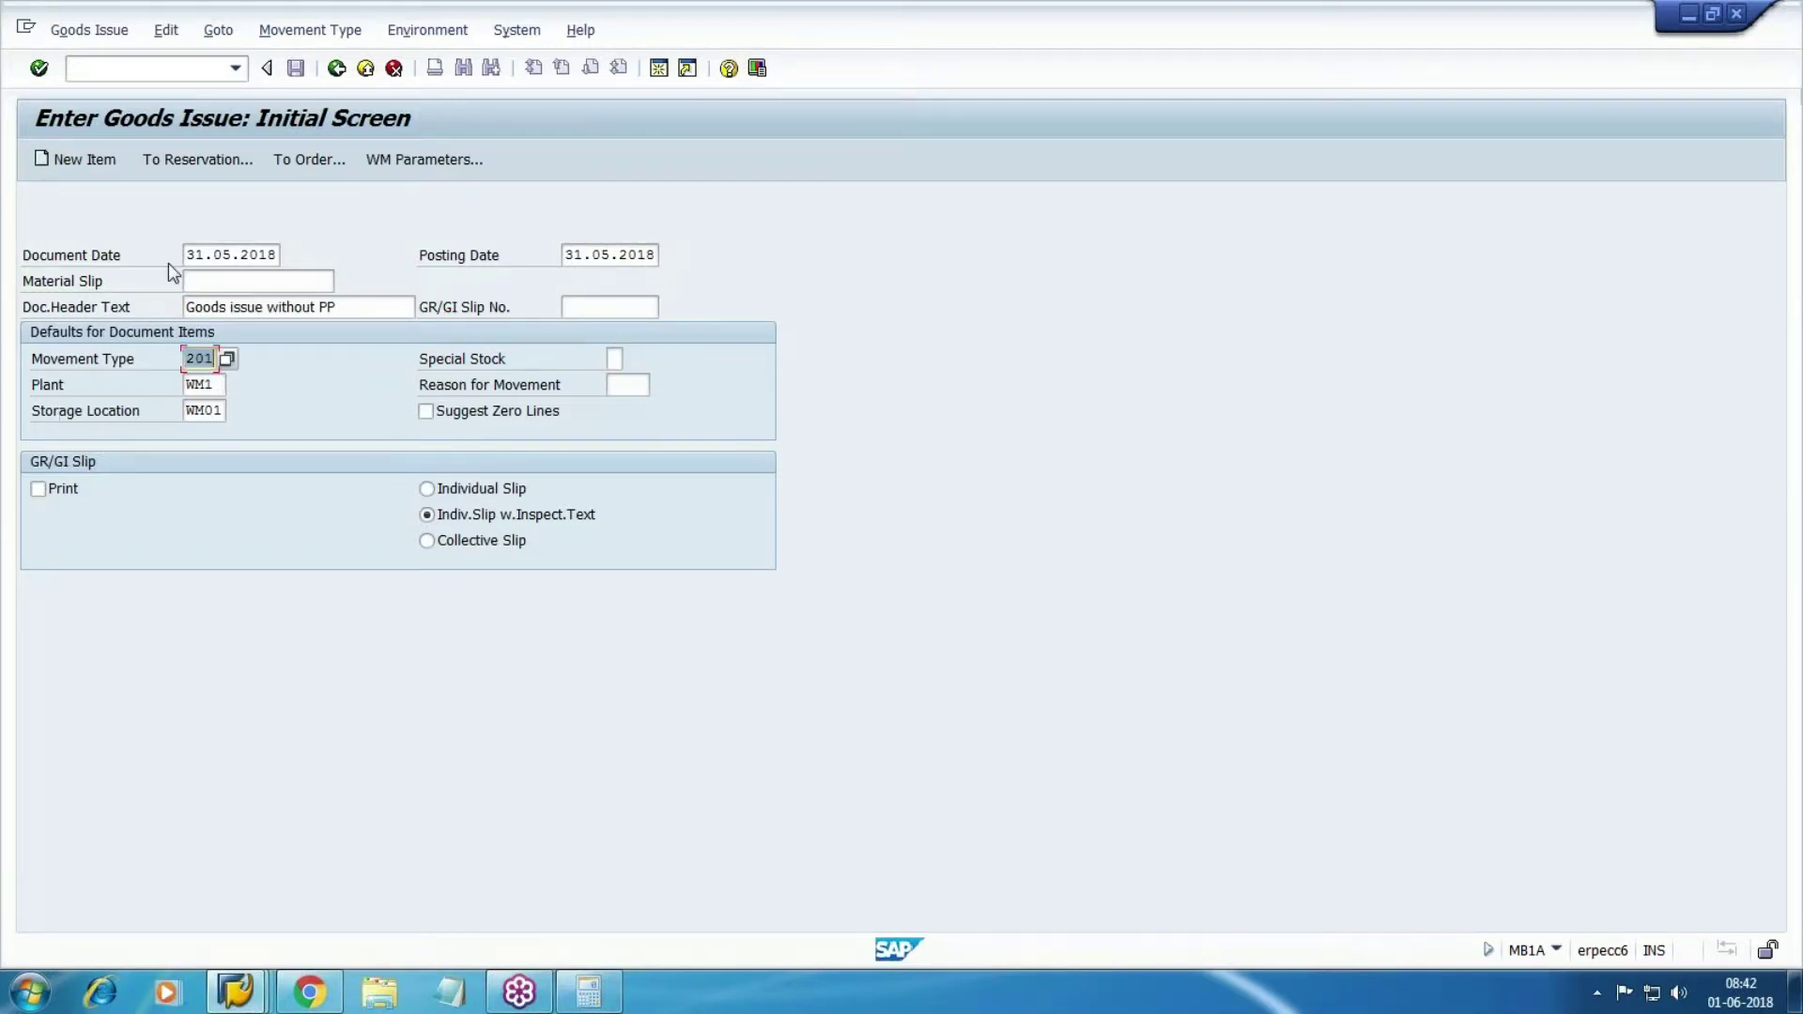
- Proceed to the new goods issue's items and enter 1000 as the cost center
{"action": "left_click", "coordinate": [38, 68]}
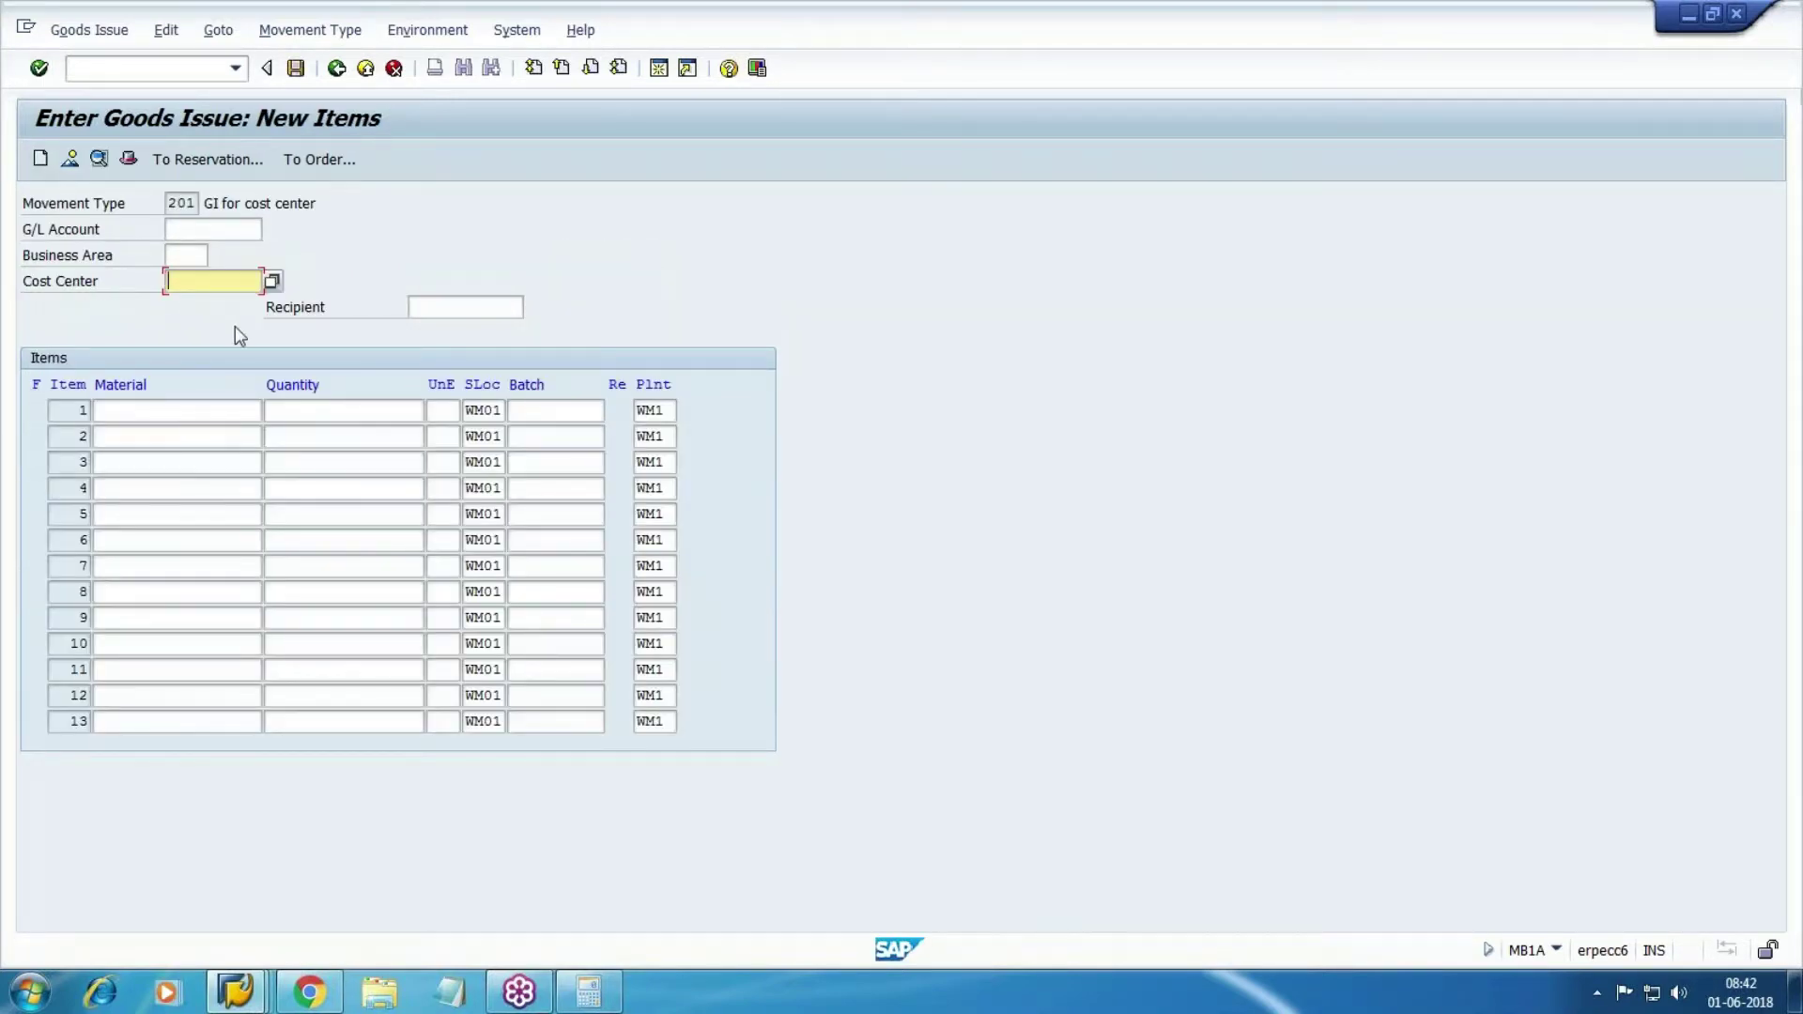
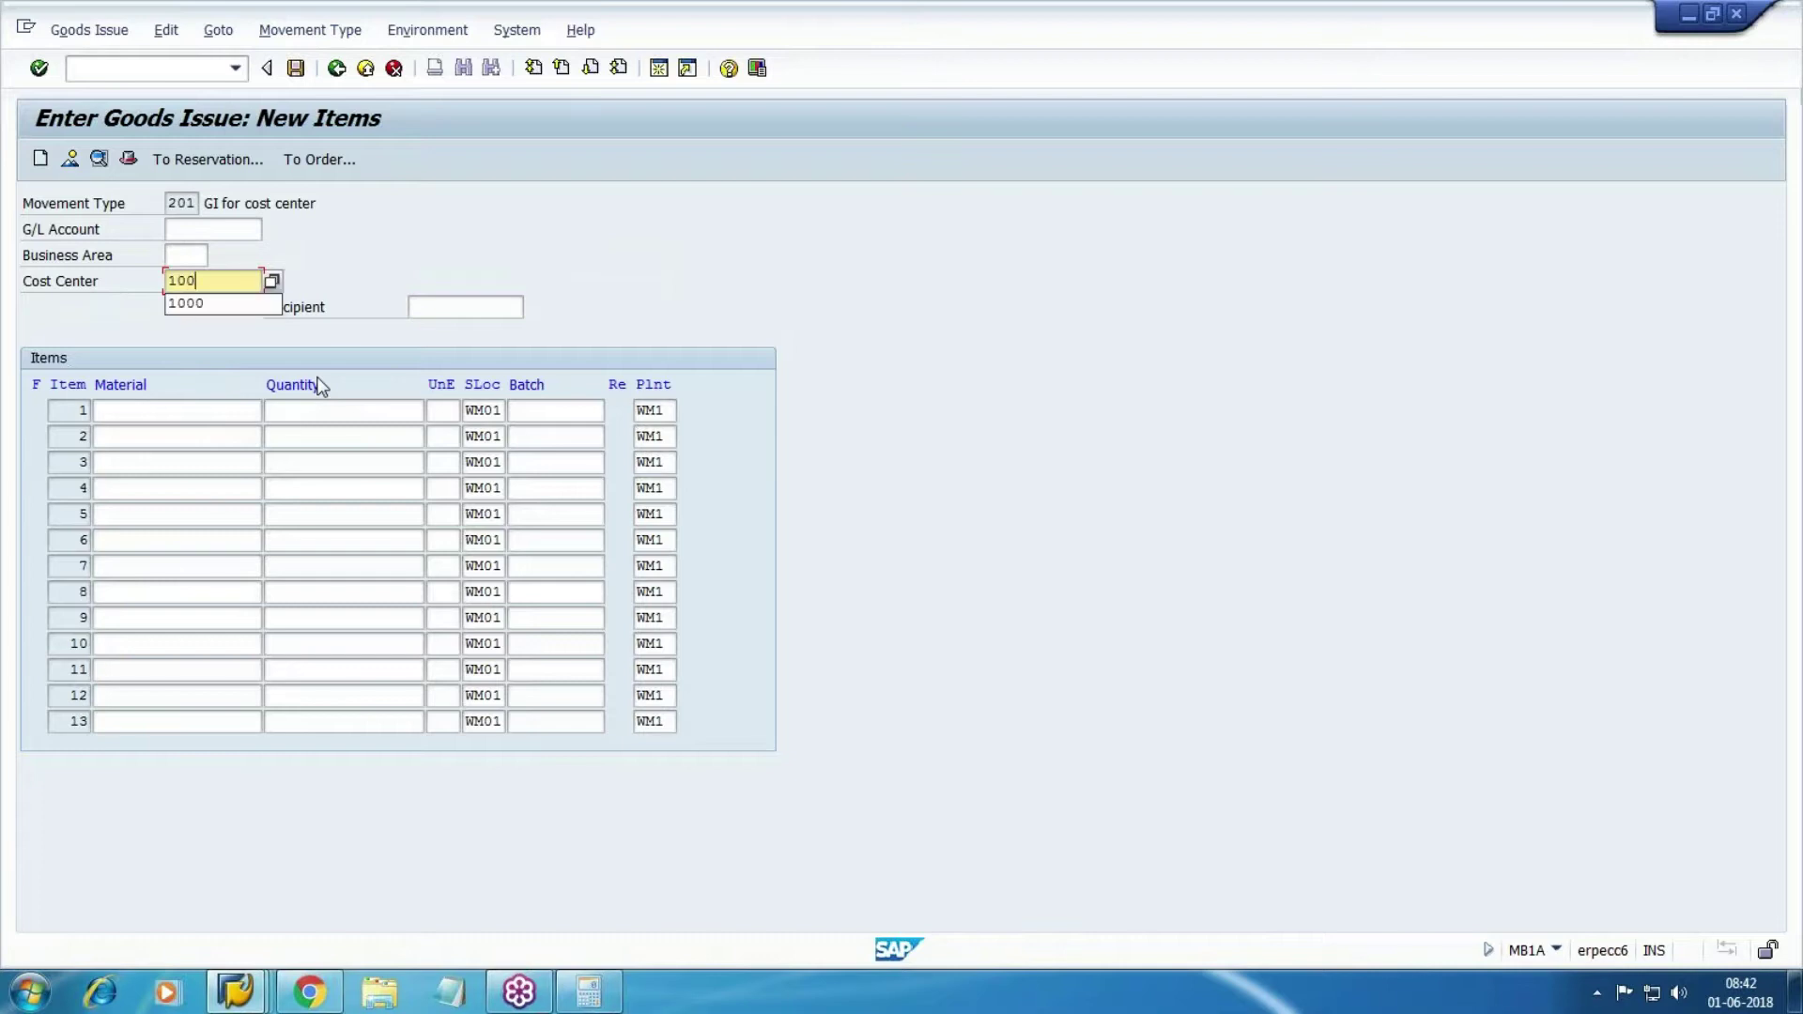
{"action": "type", "text": "0"}
{"action": "key", "text": "Tab"}
{"action": "key", "text": "Tab"}
{"action": "key", "text": "Tab"}
{"action": "key", "text": "Tab"}
{"action": "key", "text": "shift+Tab"}
{"action": "key", "text": "shift+Tab"}
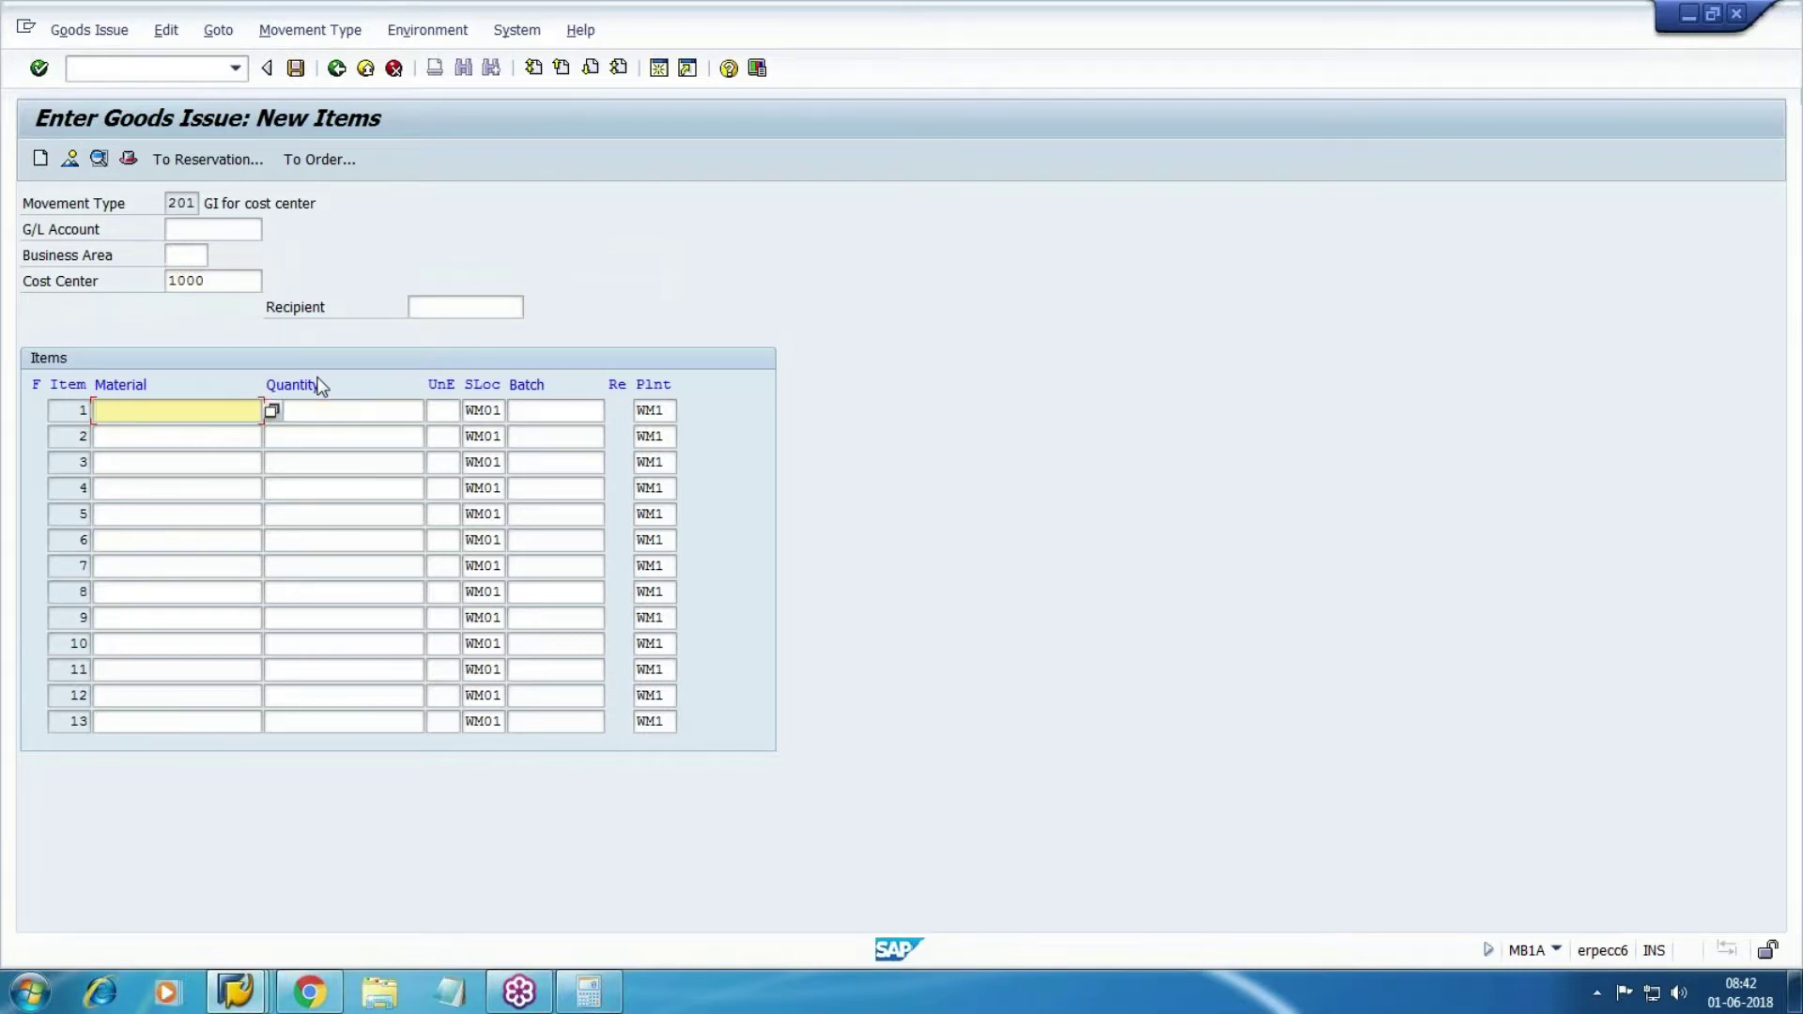
- Enter material 2423 with quantity 40 as the first item and post the goods issue
{"action": "key", "text": "alt+Tab"}
{"action": "key", "text": "alt+Tab"}
{"action": "type", "text": "2423"}
{"action": "key", "text": "Tab"}
{"action": "type", "text": "40"}
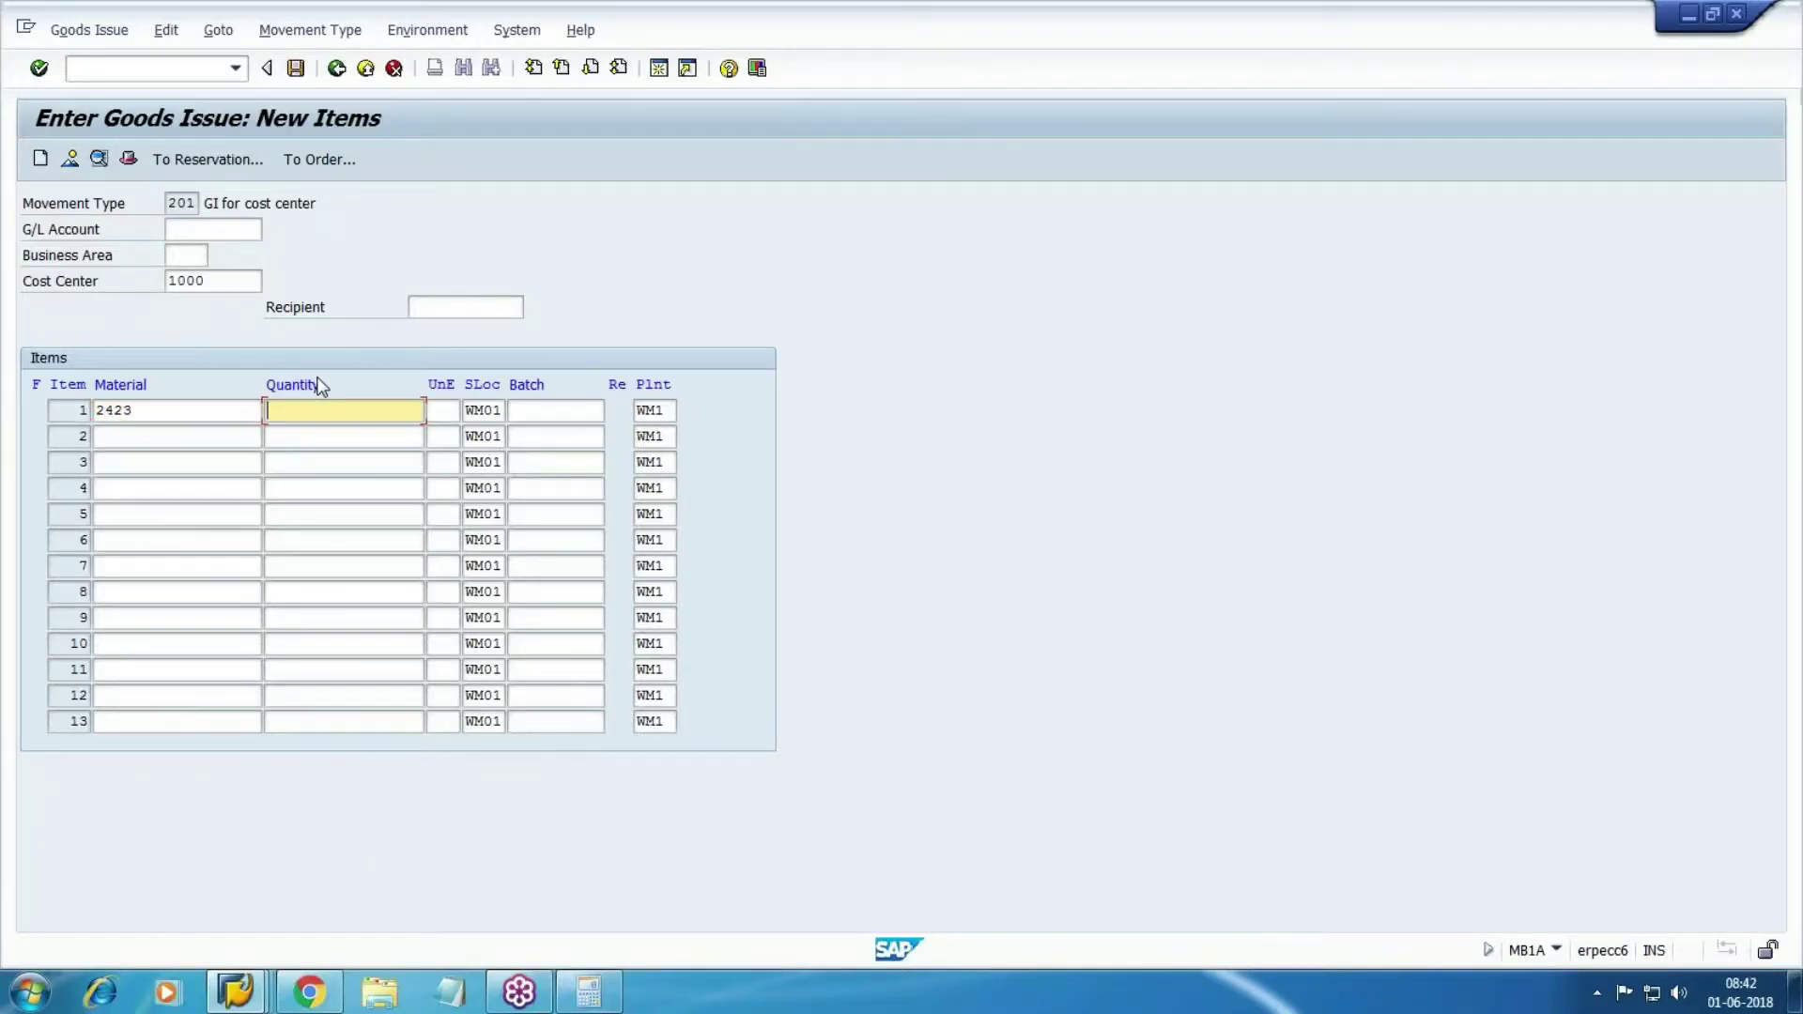
{"action": "key", "text": "Return"}
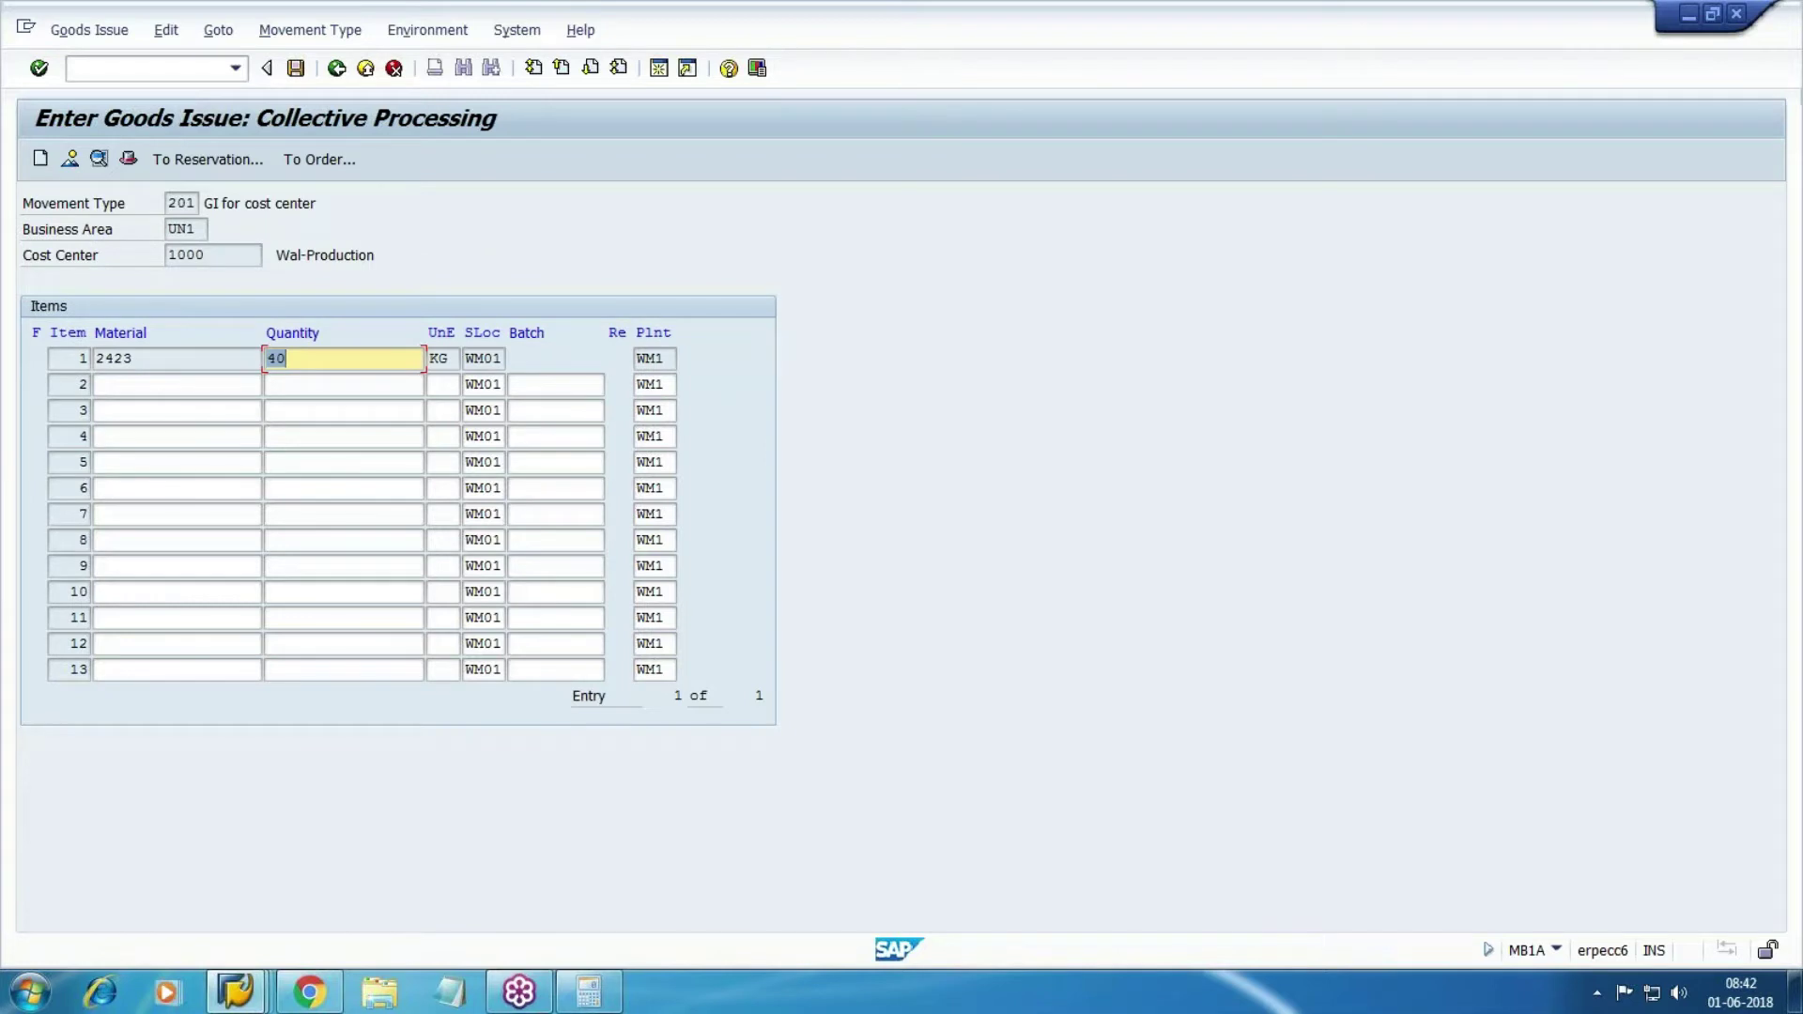
{"action": "left_click", "coordinate": [311, 67]}
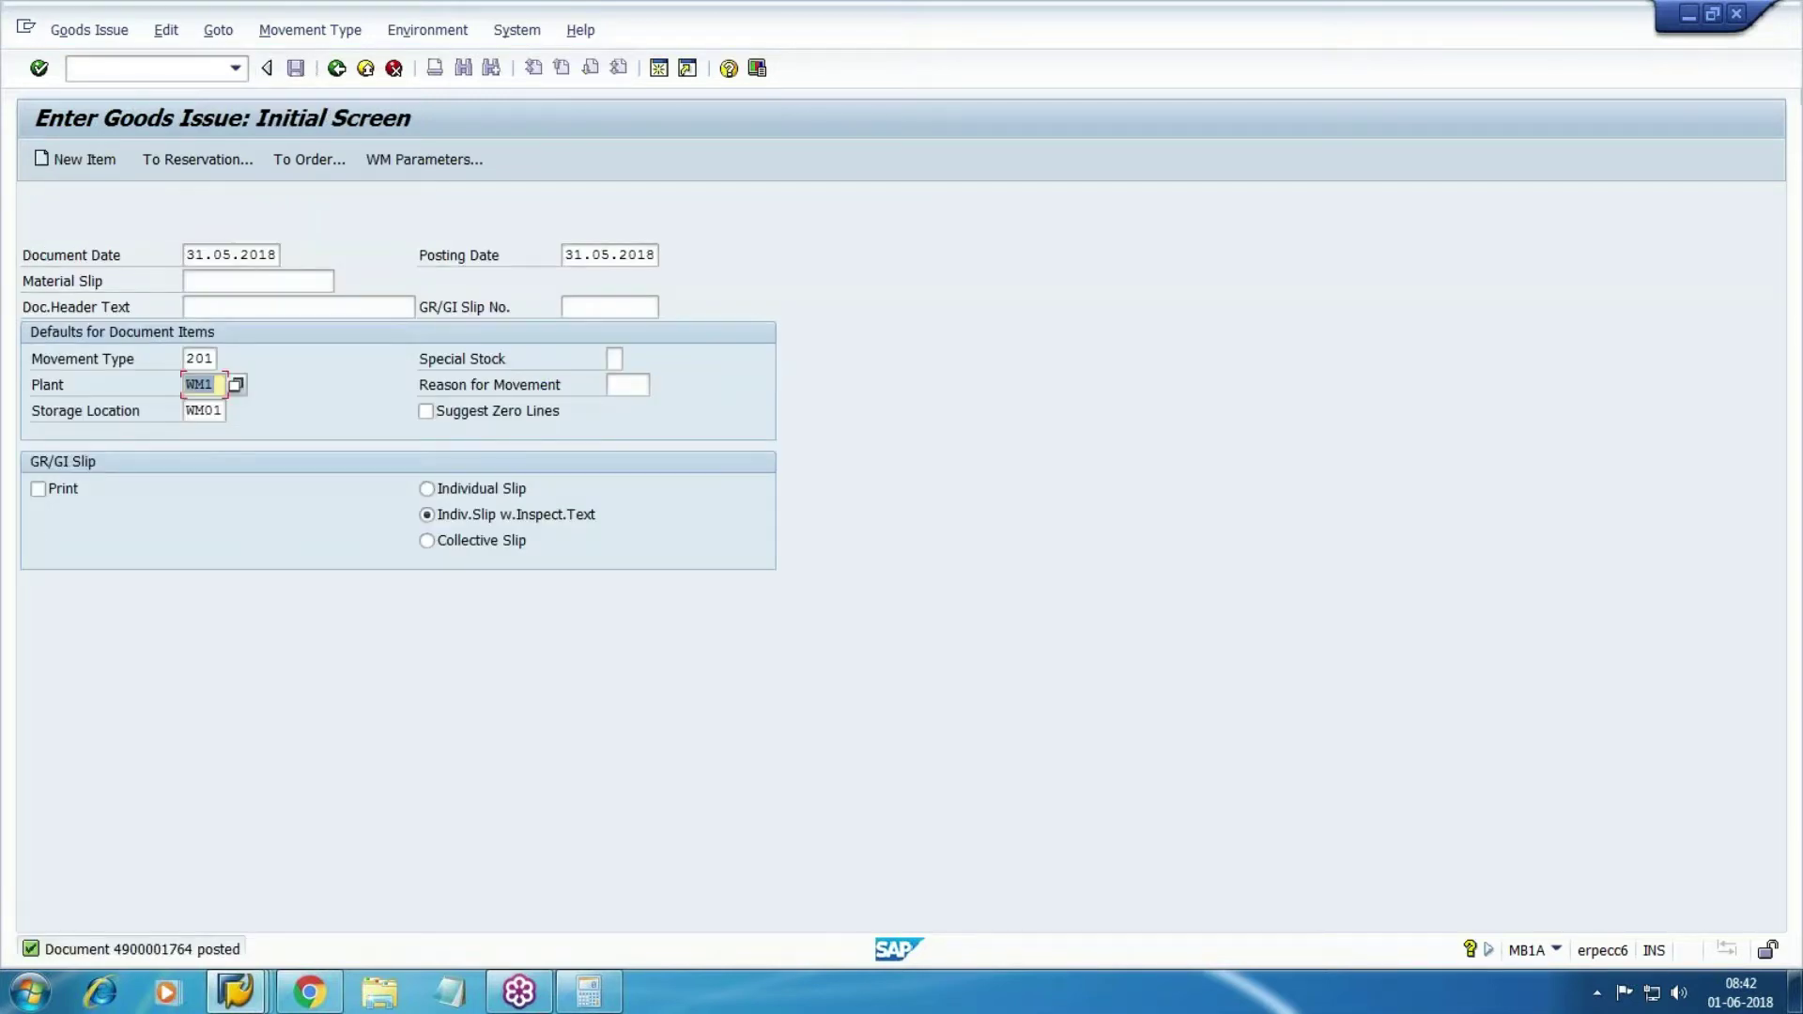
{"action": "double_click", "coordinate": [116, 950]}
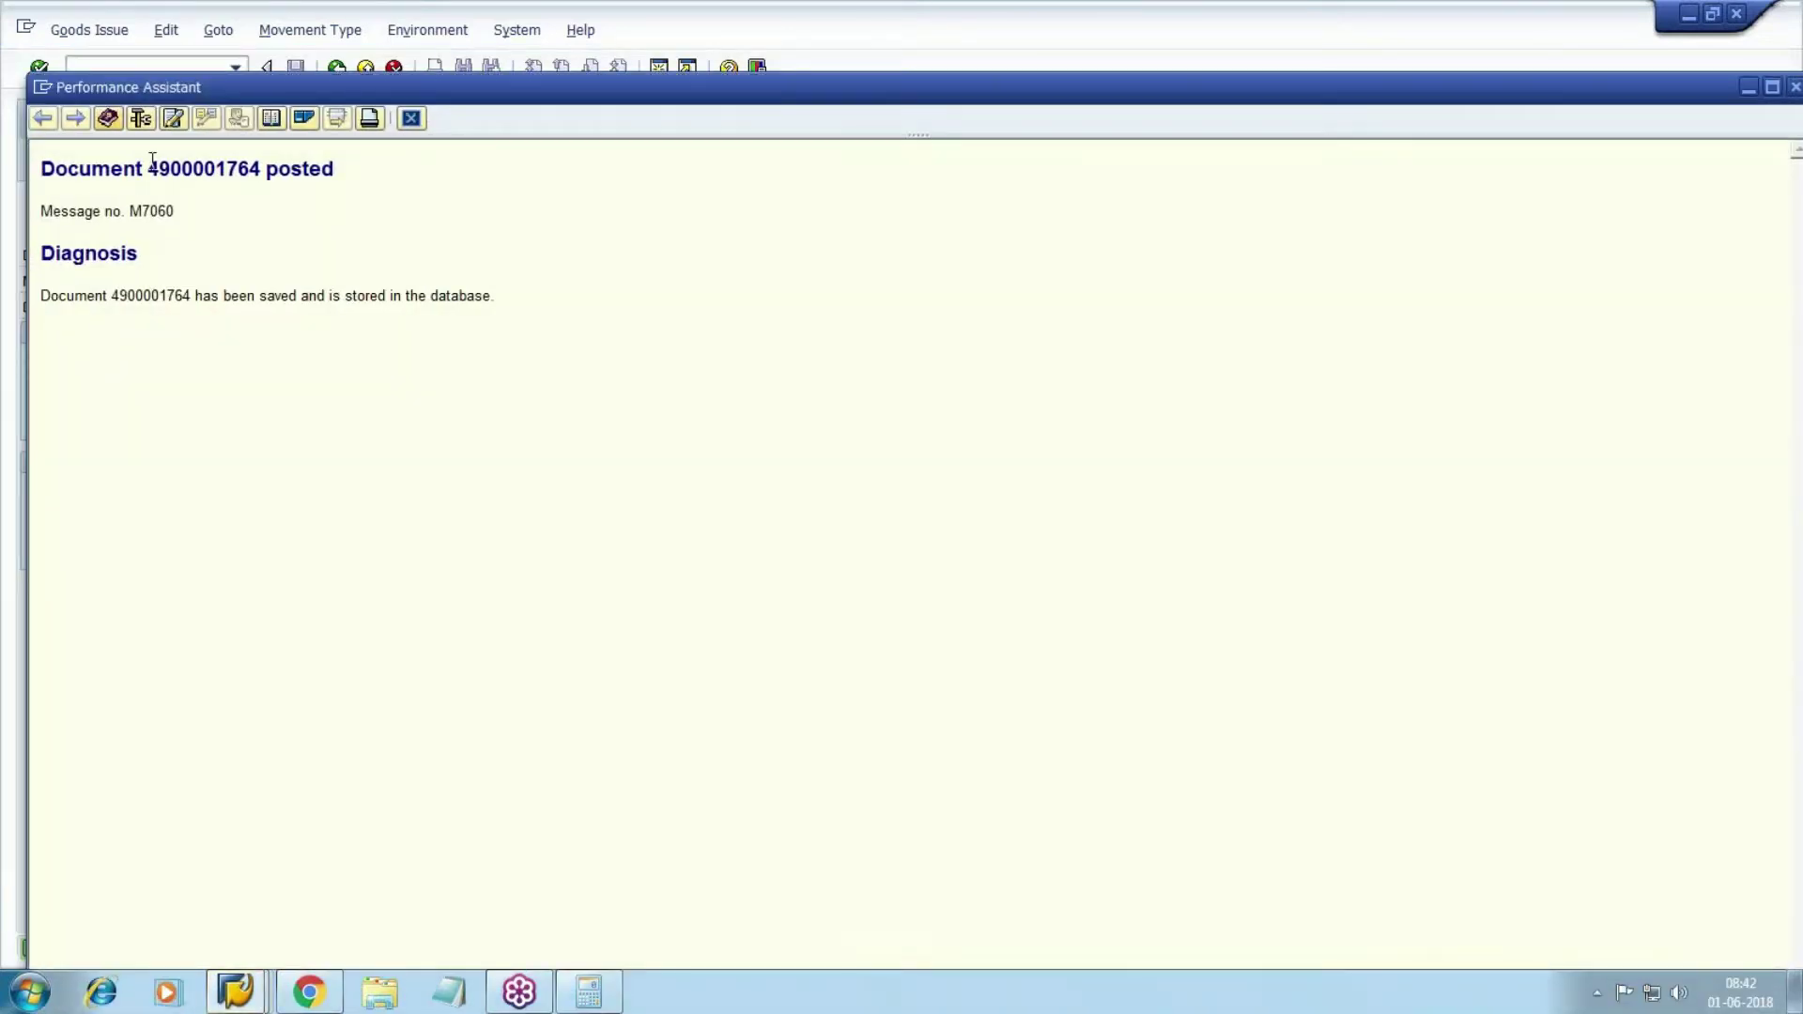
{"action": "left_click_drag", "start_coordinate": [147, 169], "coordinate": [261, 179]}
{"action": "key", "text": "ctrl+c"}
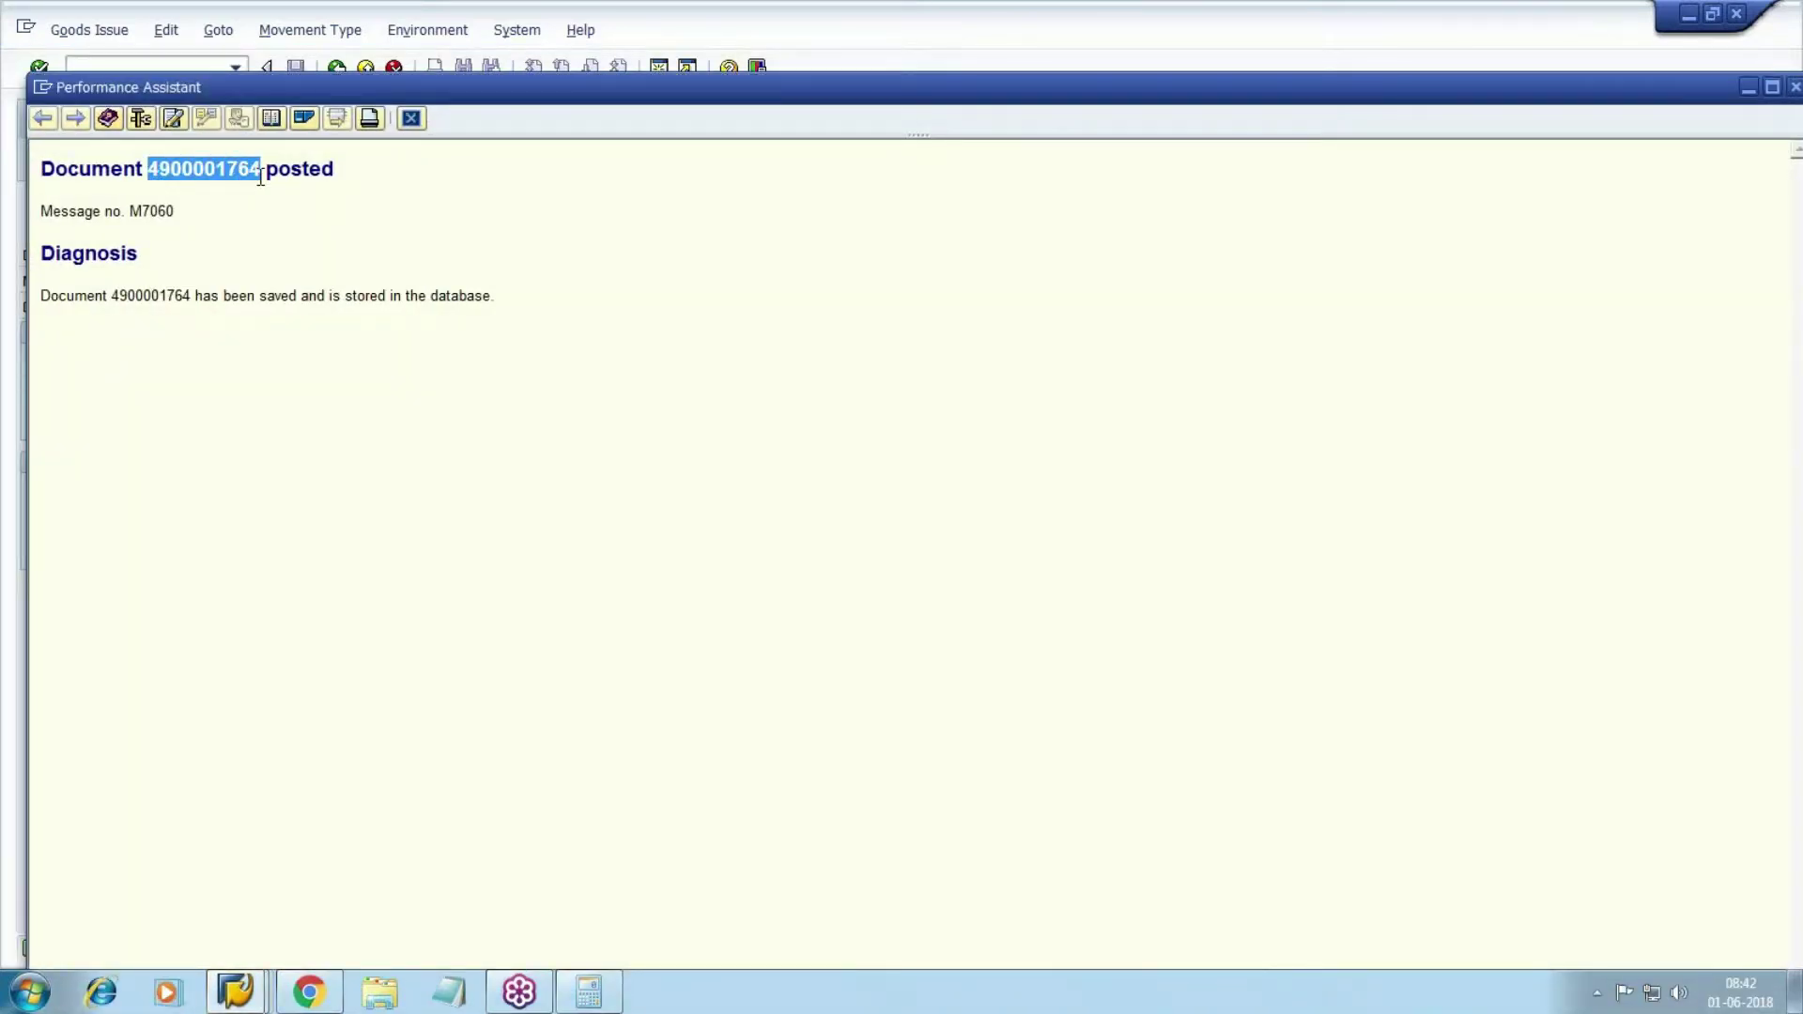
{"action": "left_click", "coordinate": [309, 992]}
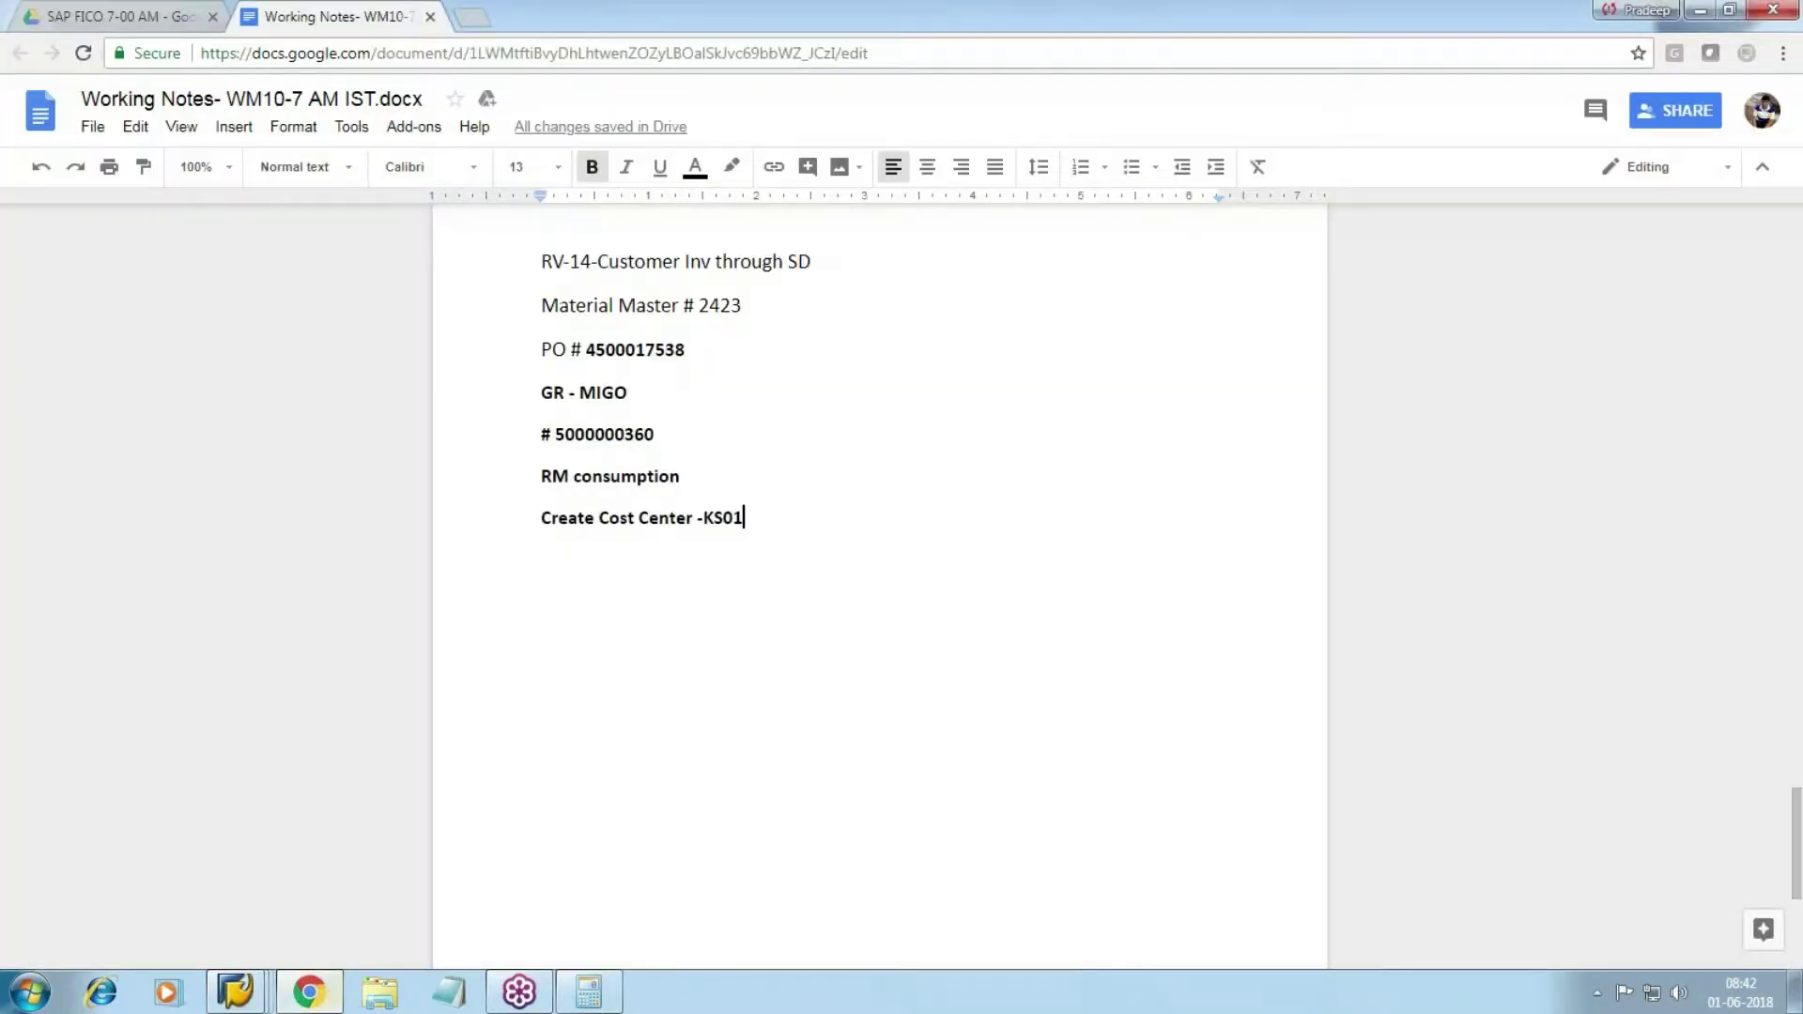
{"action": "key", "text": "Return"}
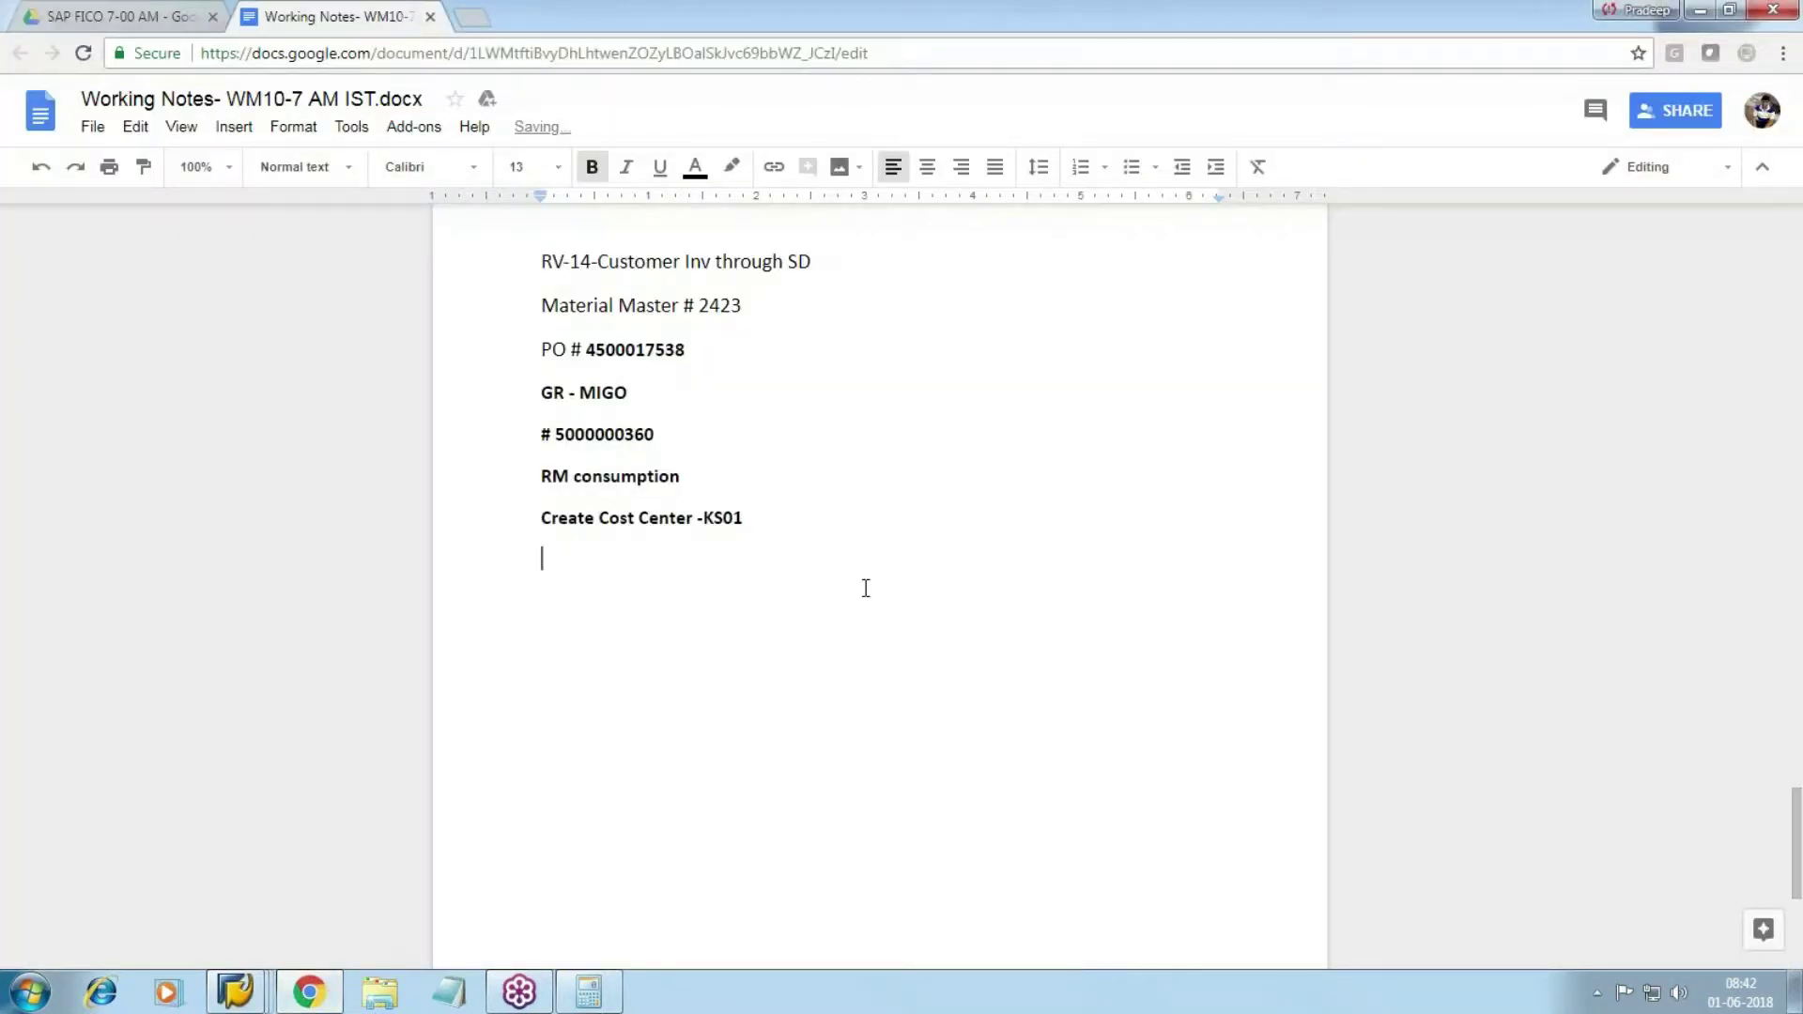
{"action": "type", "text": "#"}
{"action": "key", "text": "ctrl+v"}
{"action": "key", "text": "Return"}
{"action": "key", "text": "alt+Tab"}
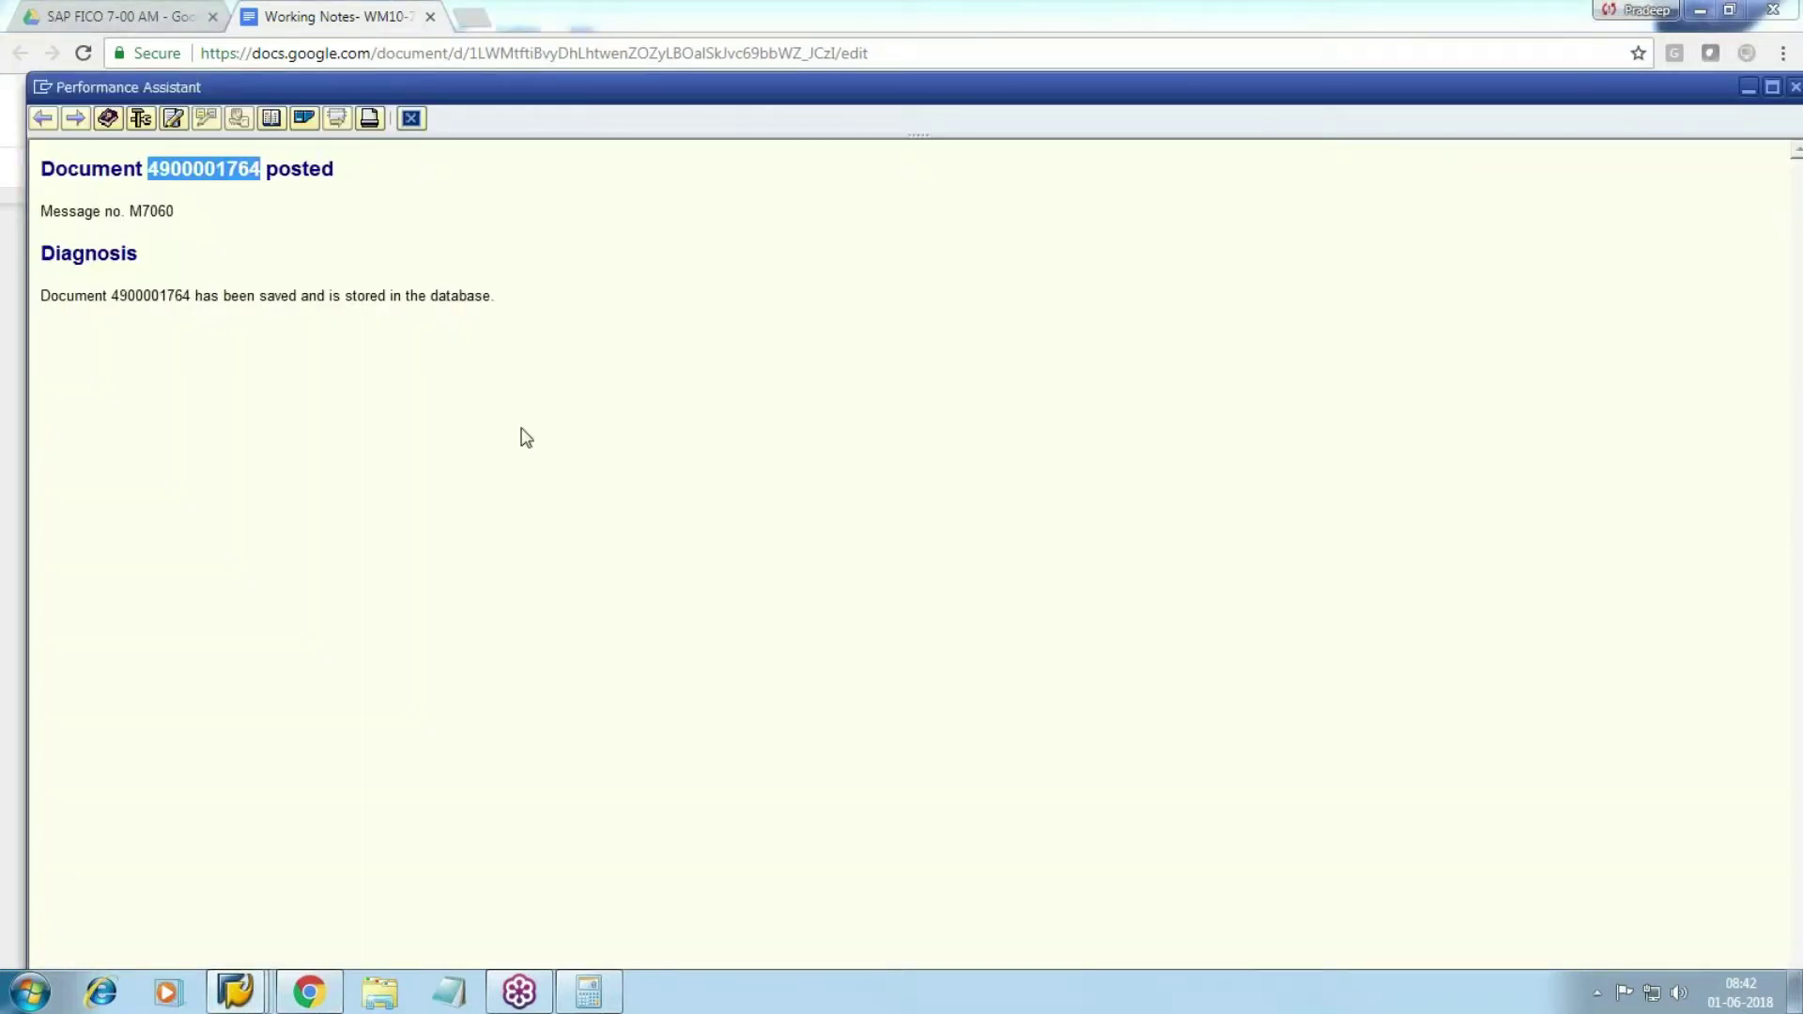
{"action": "key", "text": "alt+Tab"}
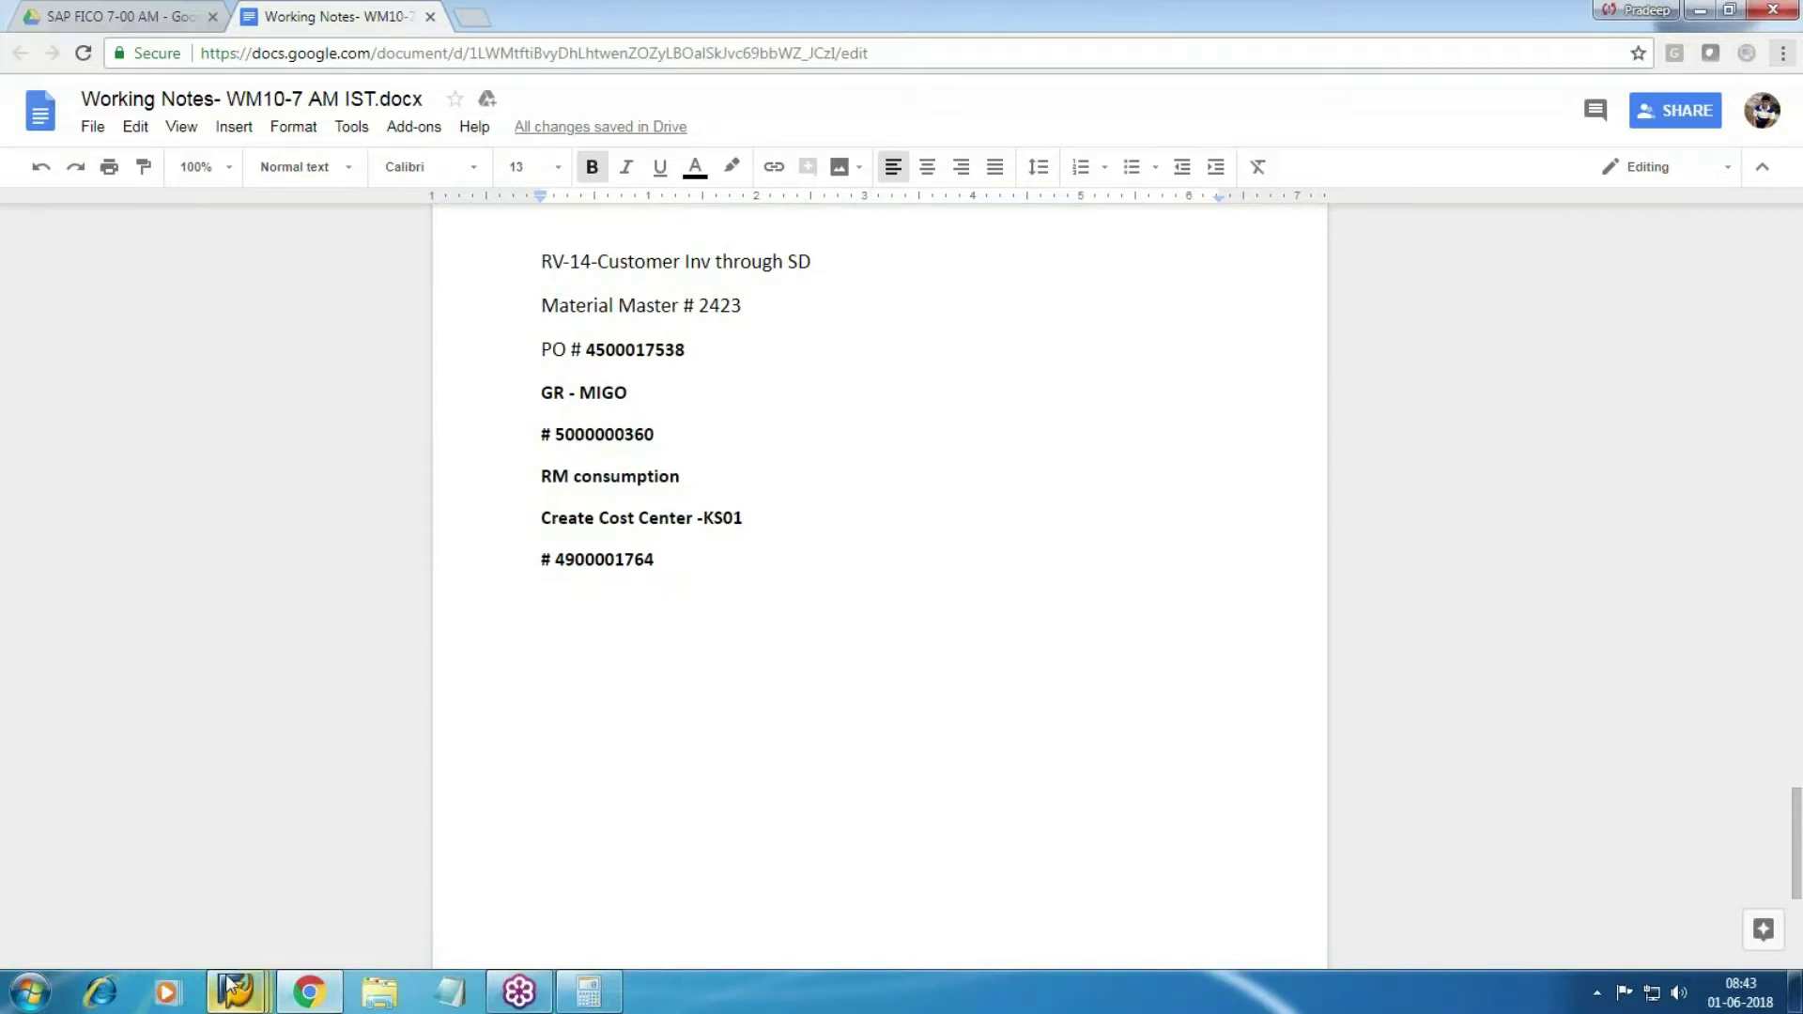
{"action": "mouse_move", "coordinate": [236, 992]}
{"action": "left_click", "coordinate": [662, 914]}
{"action": "left_click", "coordinate": [150, 67]}
{"action": "type", "text": "/NMB03"}
{"action": "key", "text": "Return"}
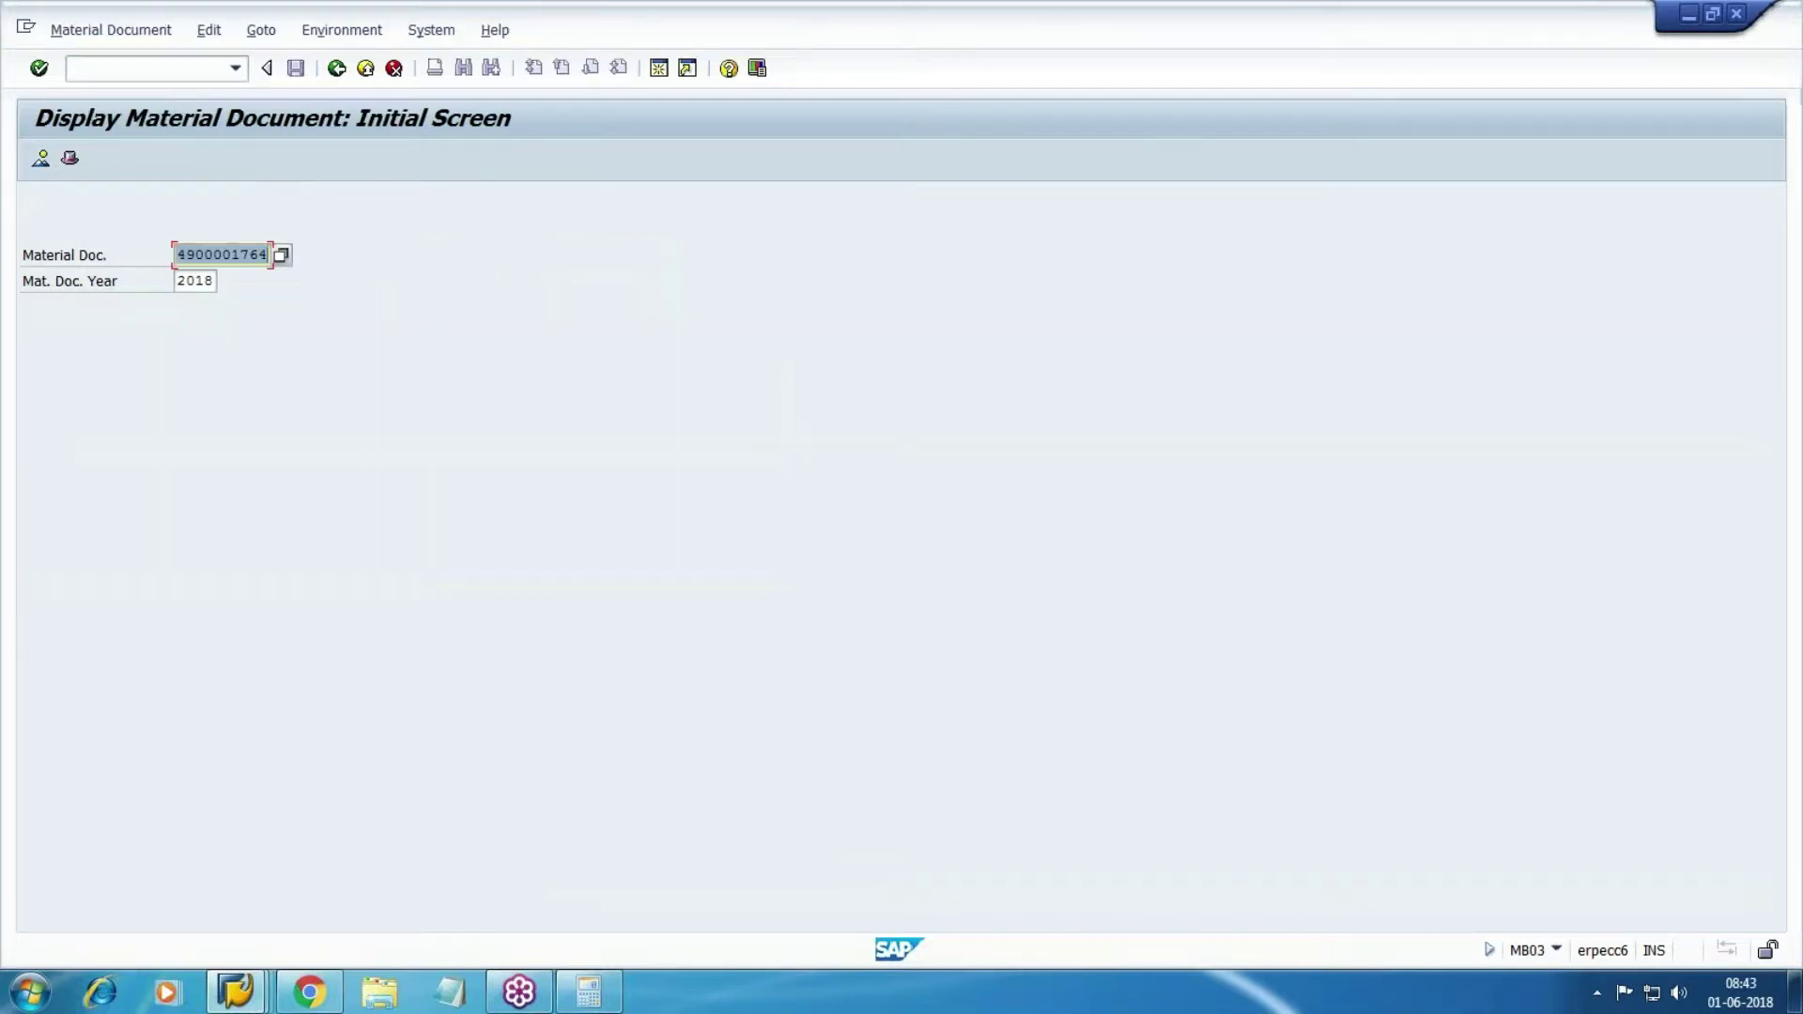
{"action": "left_click", "coordinate": [40, 158]}
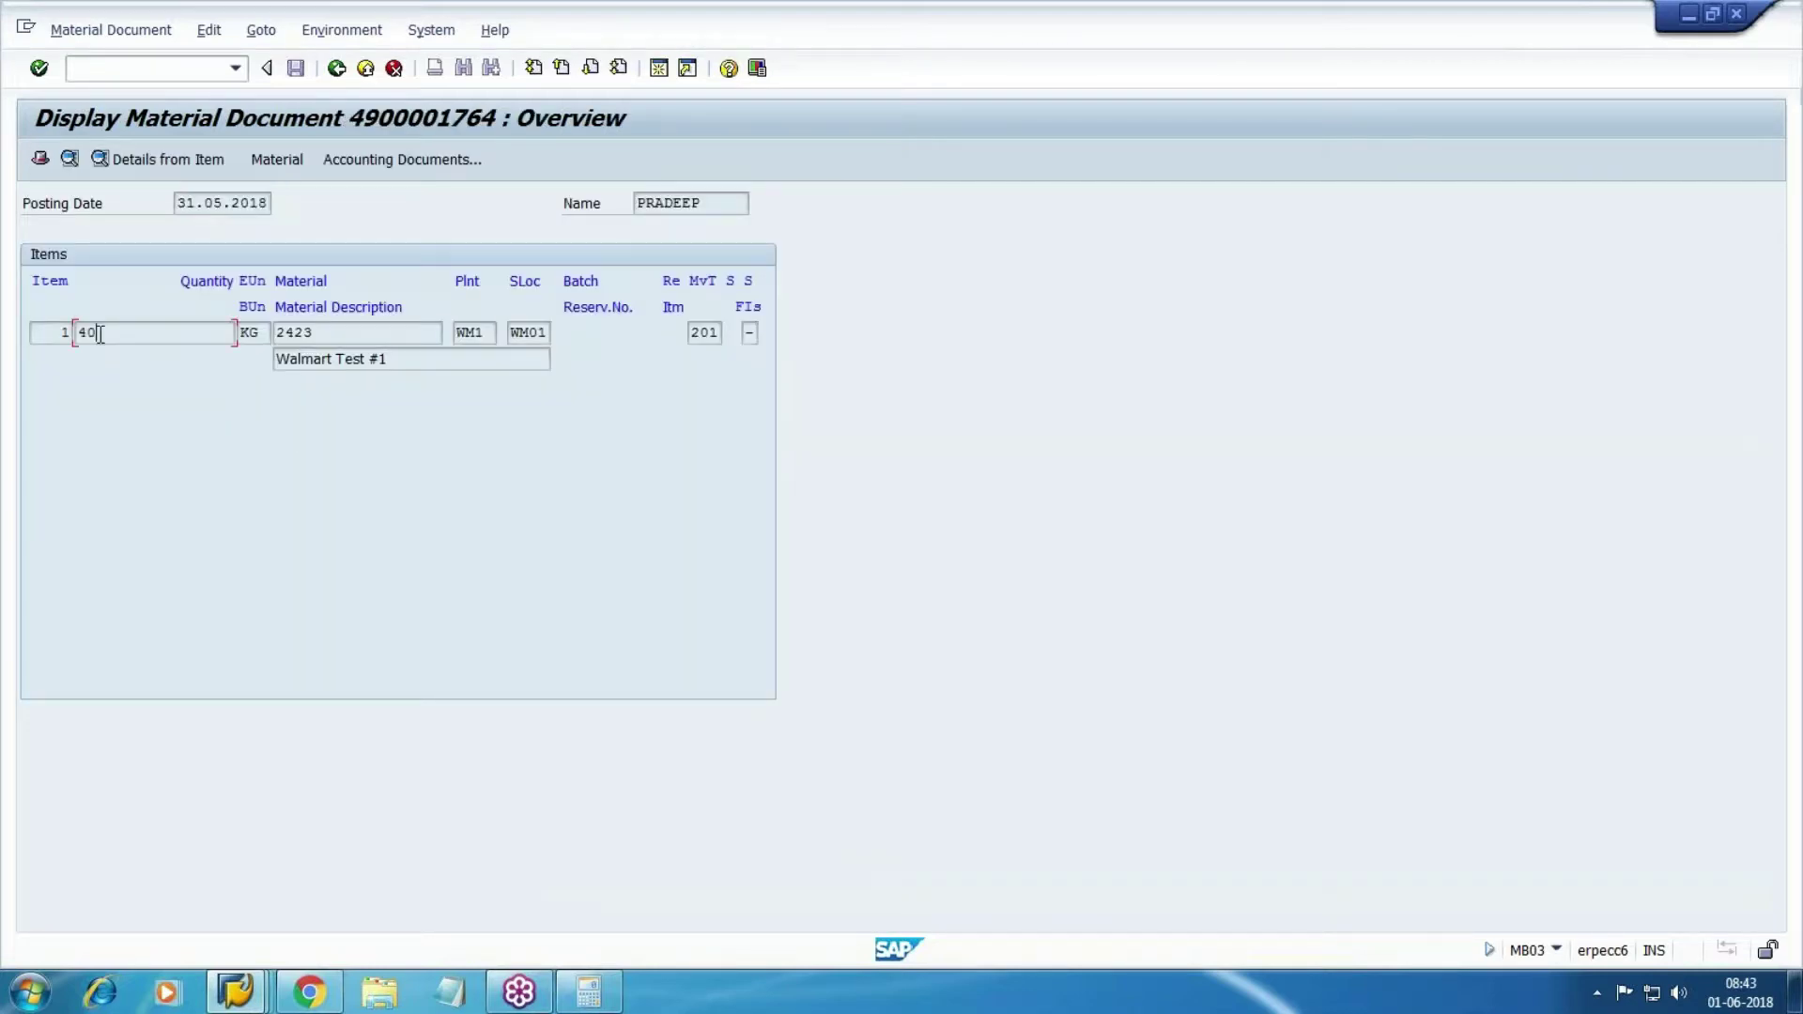
- Open the master record of the document's material 2423 and check its total stock and total value in the Accounting 1 view
{"action": "key", "text": "shift+F5"}
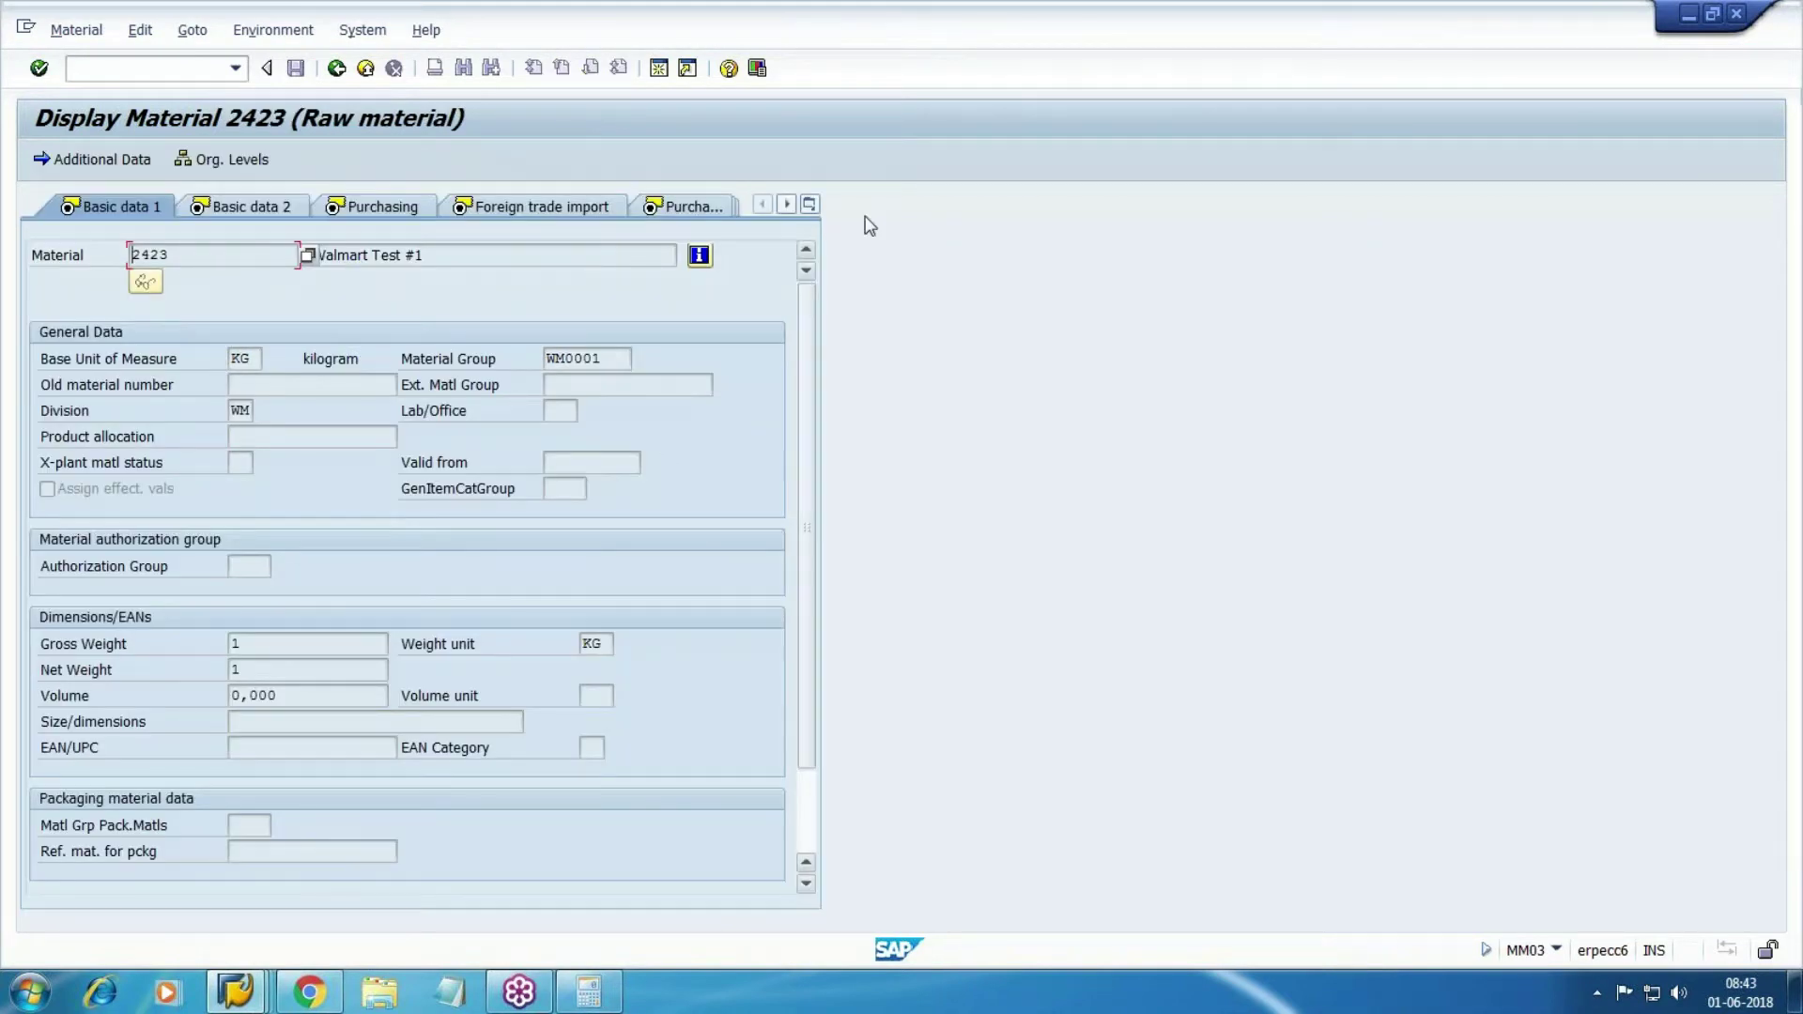
{"action": "left_click", "coordinate": [808, 205]}
{"action": "left_click", "coordinate": [878, 432]}
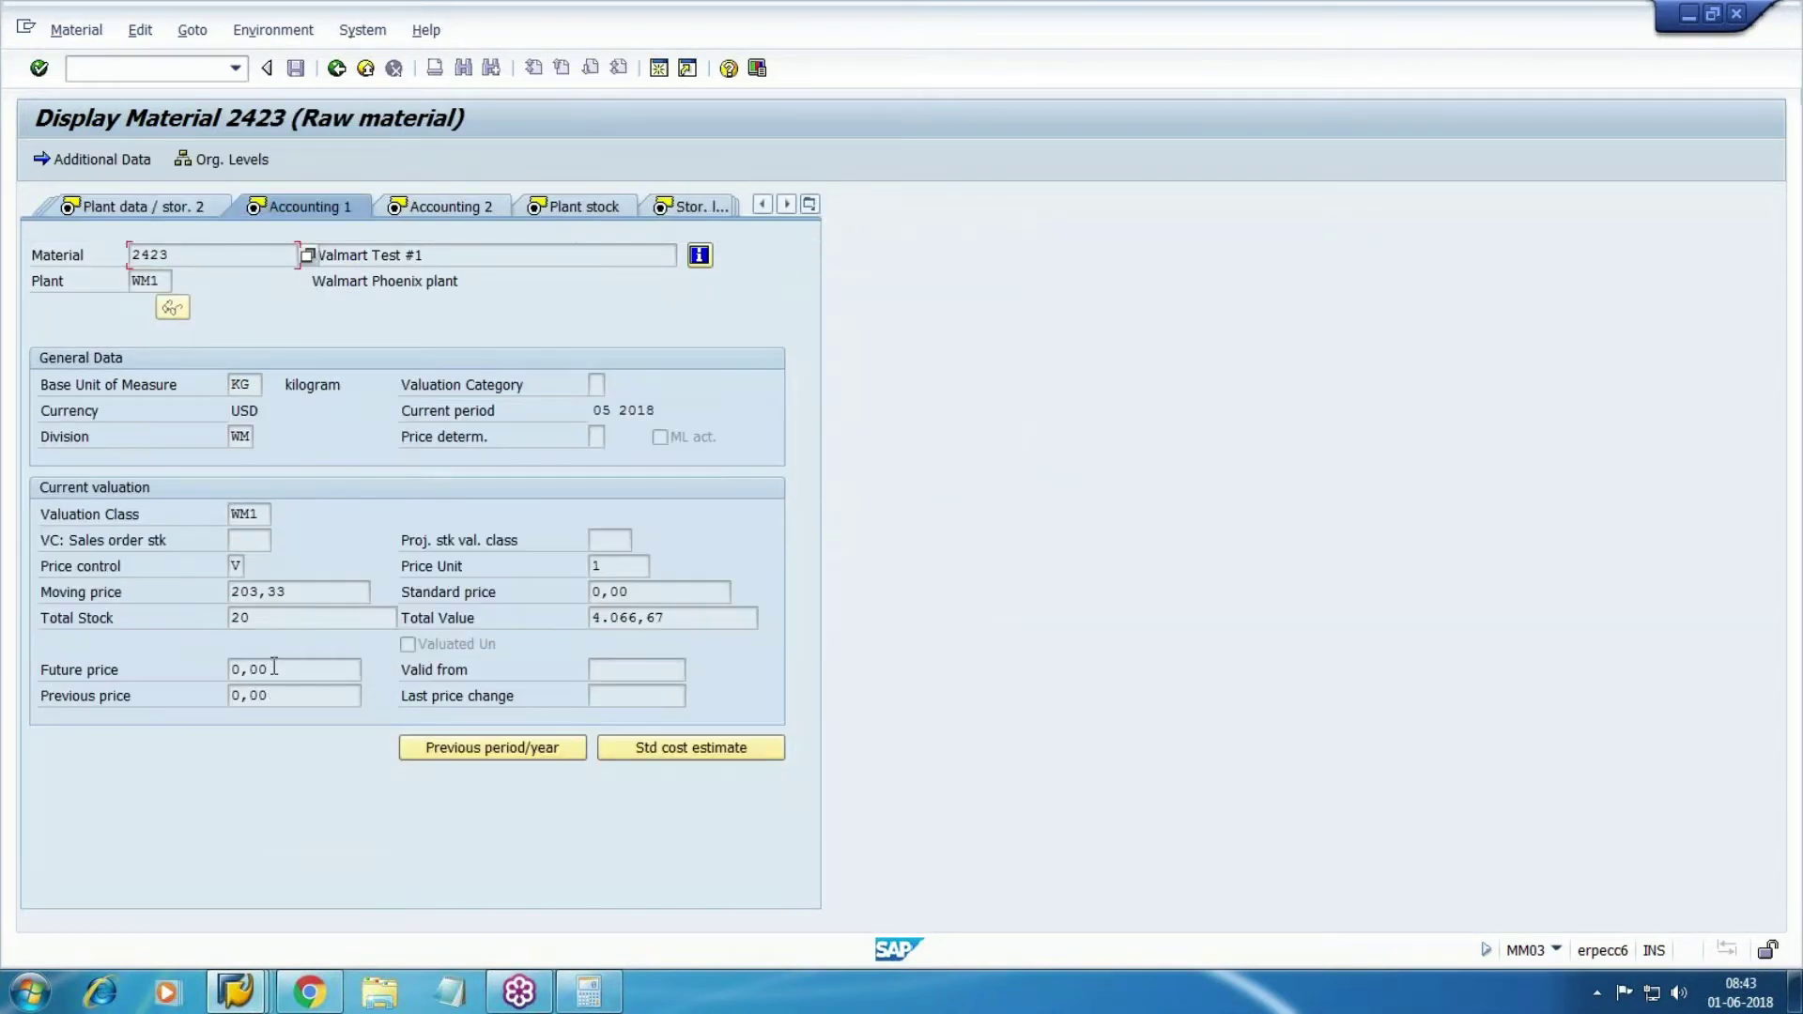
{"action": "left_click", "coordinate": [241, 621]}
{"action": "left_click", "coordinate": [724, 623]}
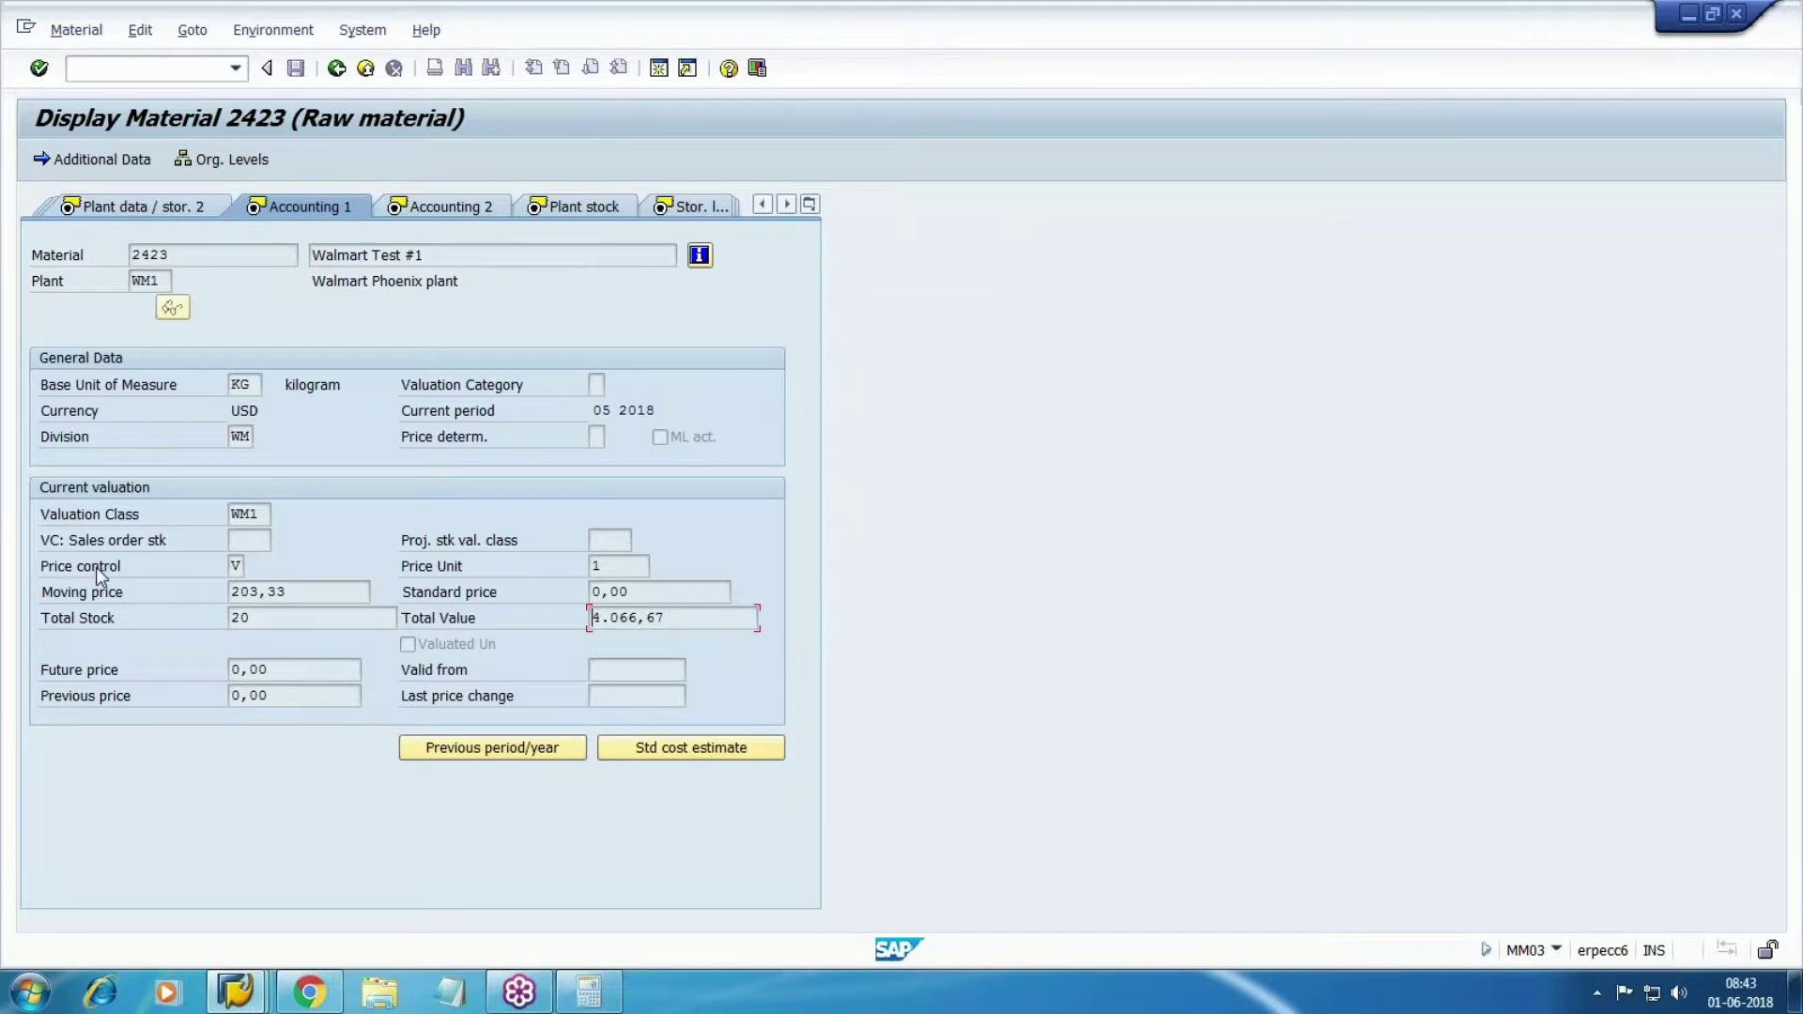
- Switch to the accounting document session, go back to the G/L account line item display and refresh the list
{"action": "left_click", "coordinate": [235, 991]}
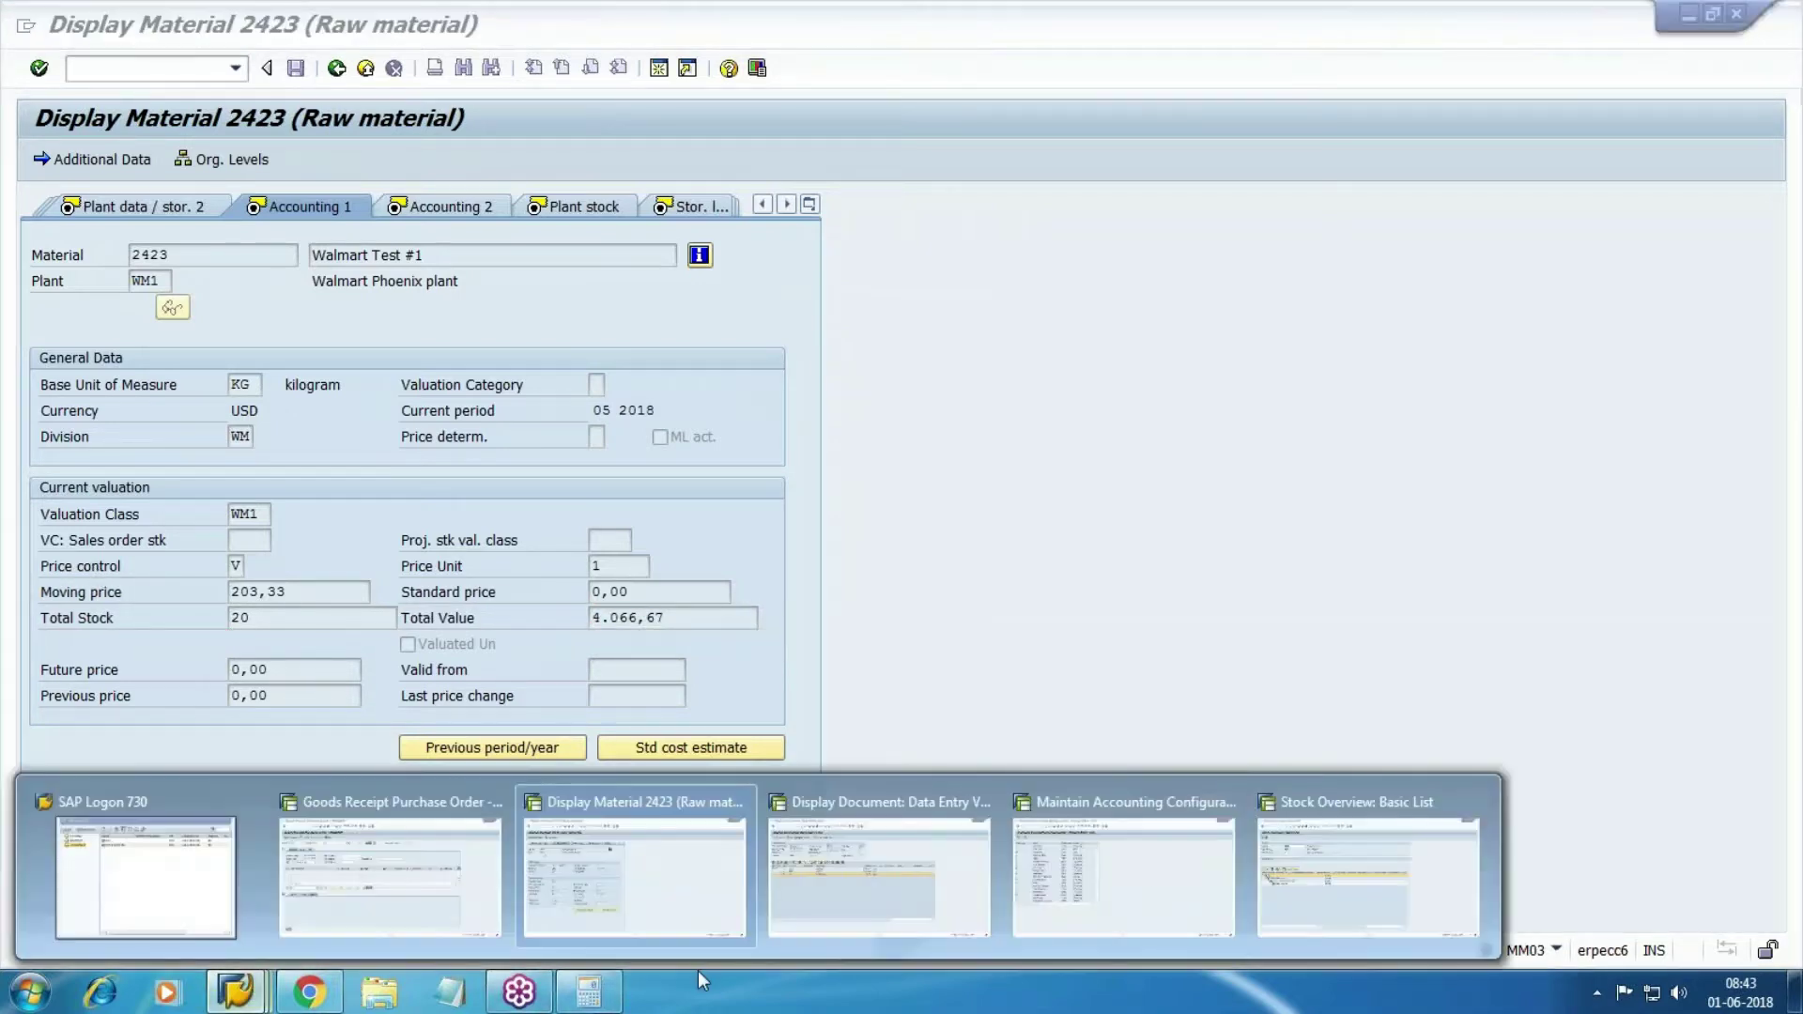
{"action": "left_click", "coordinate": [876, 909]}
{"action": "left_click", "coordinate": [336, 67]}
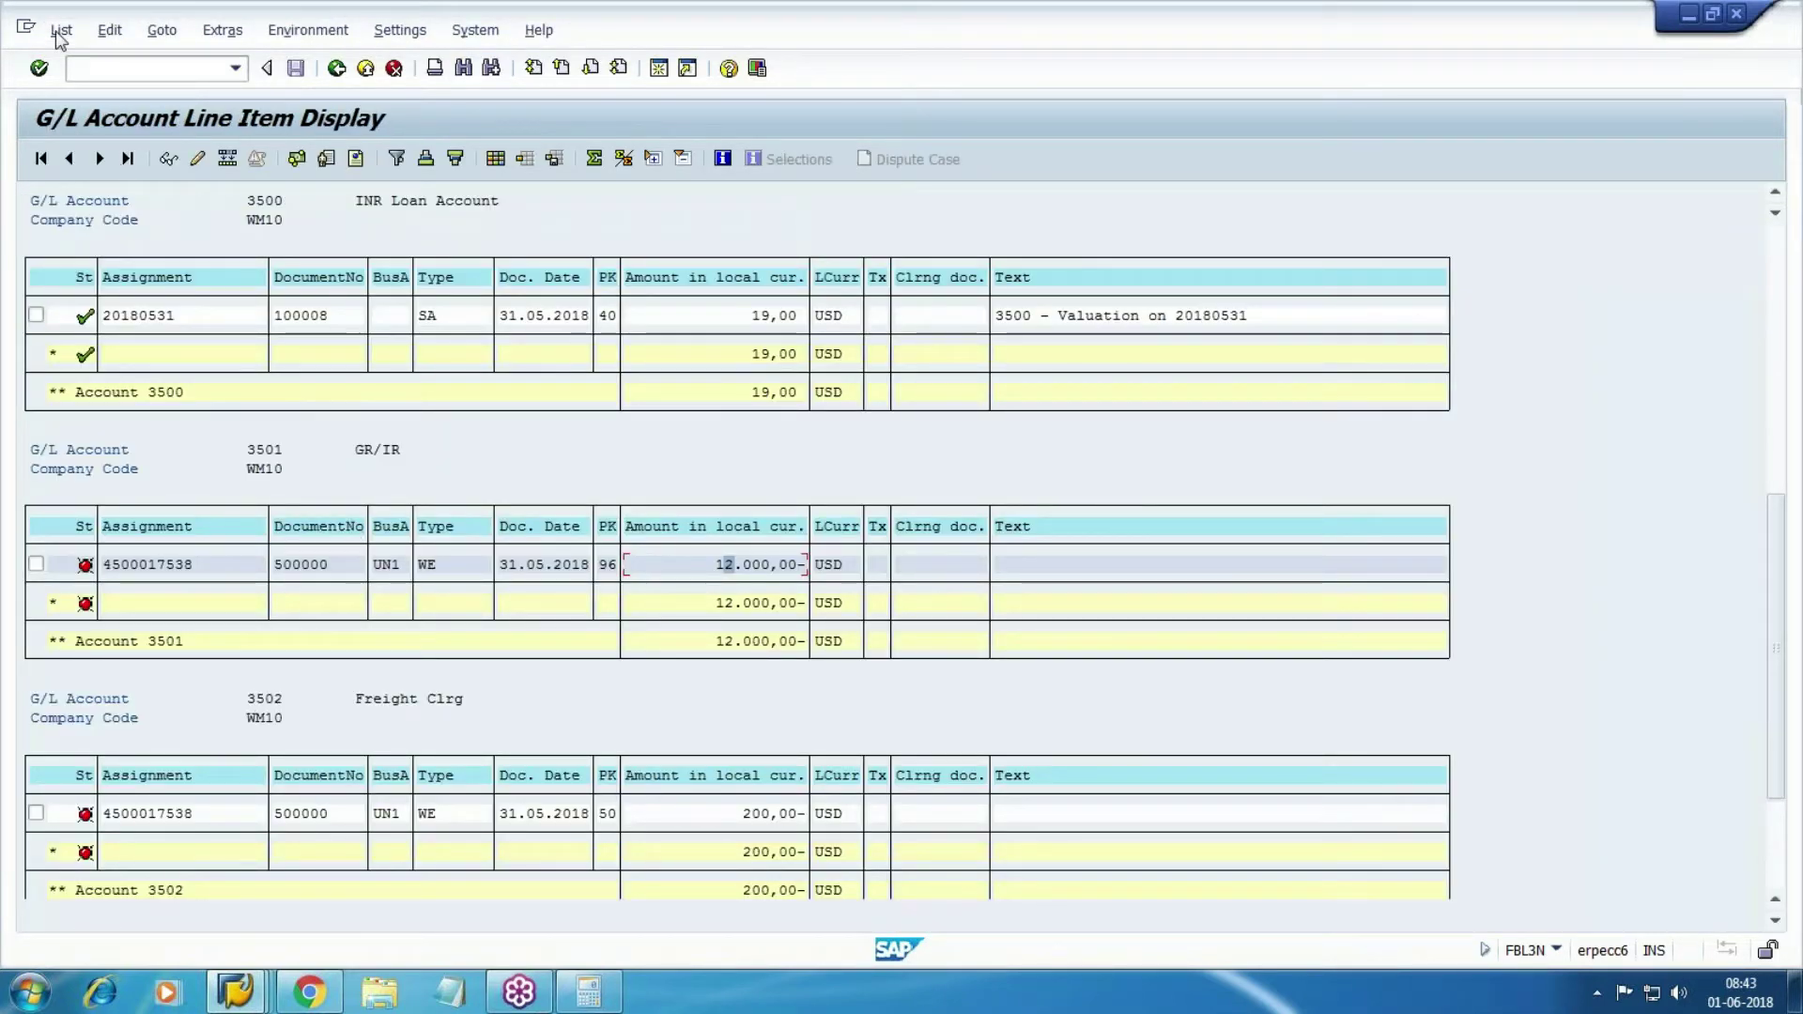
{"action": "left_click", "coordinate": [61, 30]}
{"action": "left_click", "coordinate": [93, 91]}
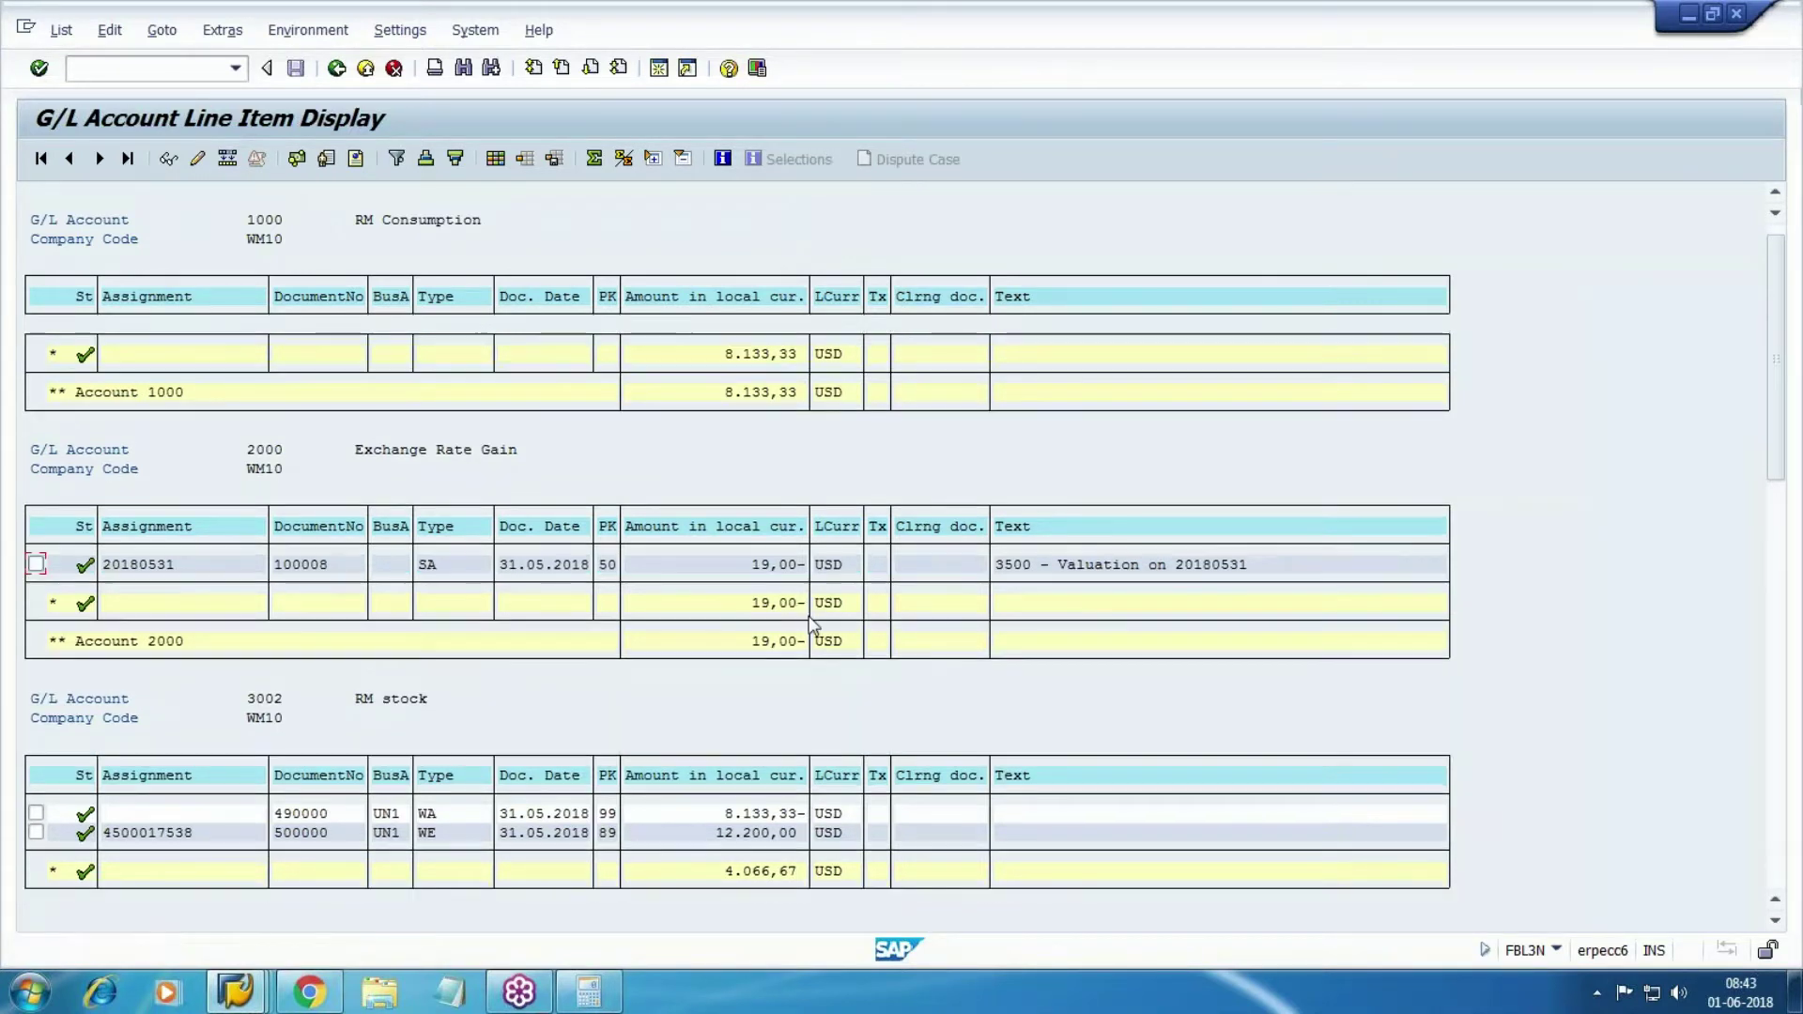
- Examine the posted amounts and posting keys under RM stock account 3002 and RM Consumption account 1000
{"action": "left_click", "coordinate": [646, 832]}
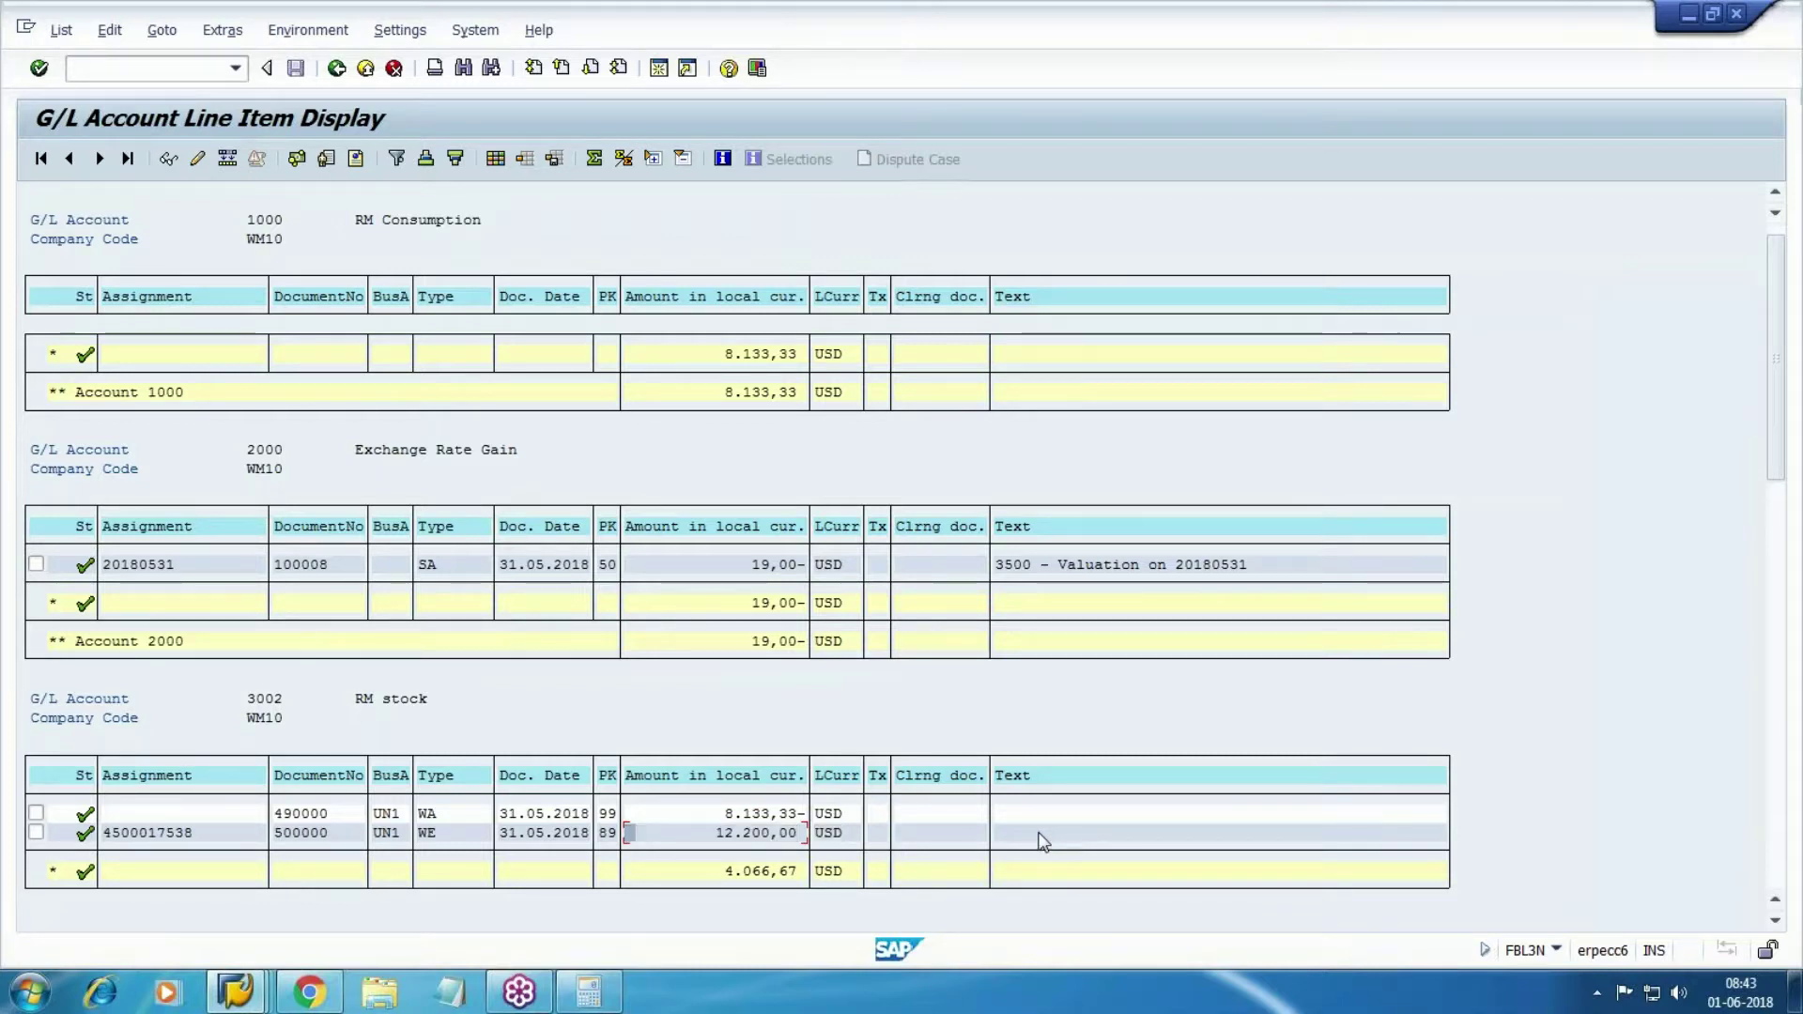
{"action": "left_click", "coordinate": [1062, 823]}
{"action": "left_click", "coordinate": [1051, 822]}
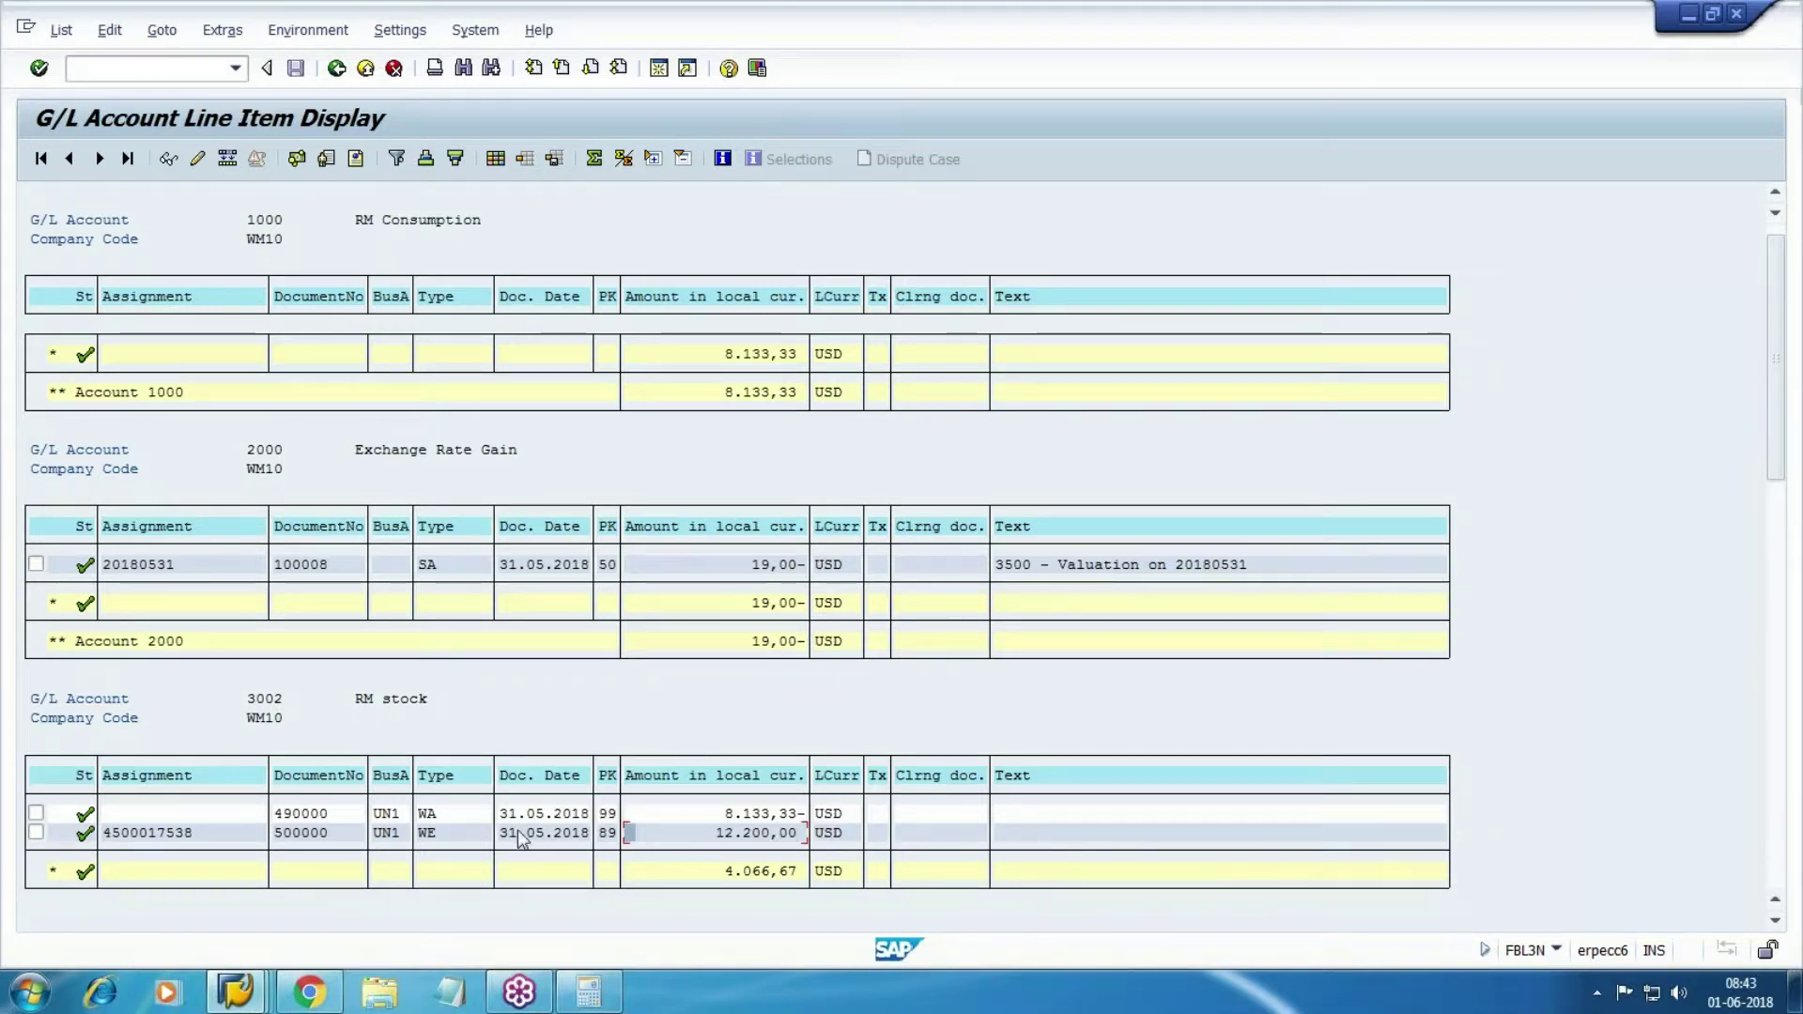
{"action": "left_click", "coordinate": [592, 832]}
{"action": "left_click_drag", "start_coordinate": [592, 813], "coordinate": [803, 817]}
{"action": "left_click", "coordinate": [803, 827]}
{"action": "left_click_drag", "start_coordinate": [803, 818], "coordinate": [1204, 805]}
{"action": "left_click_drag", "start_coordinate": [736, 813], "coordinate": [1069, 809]}
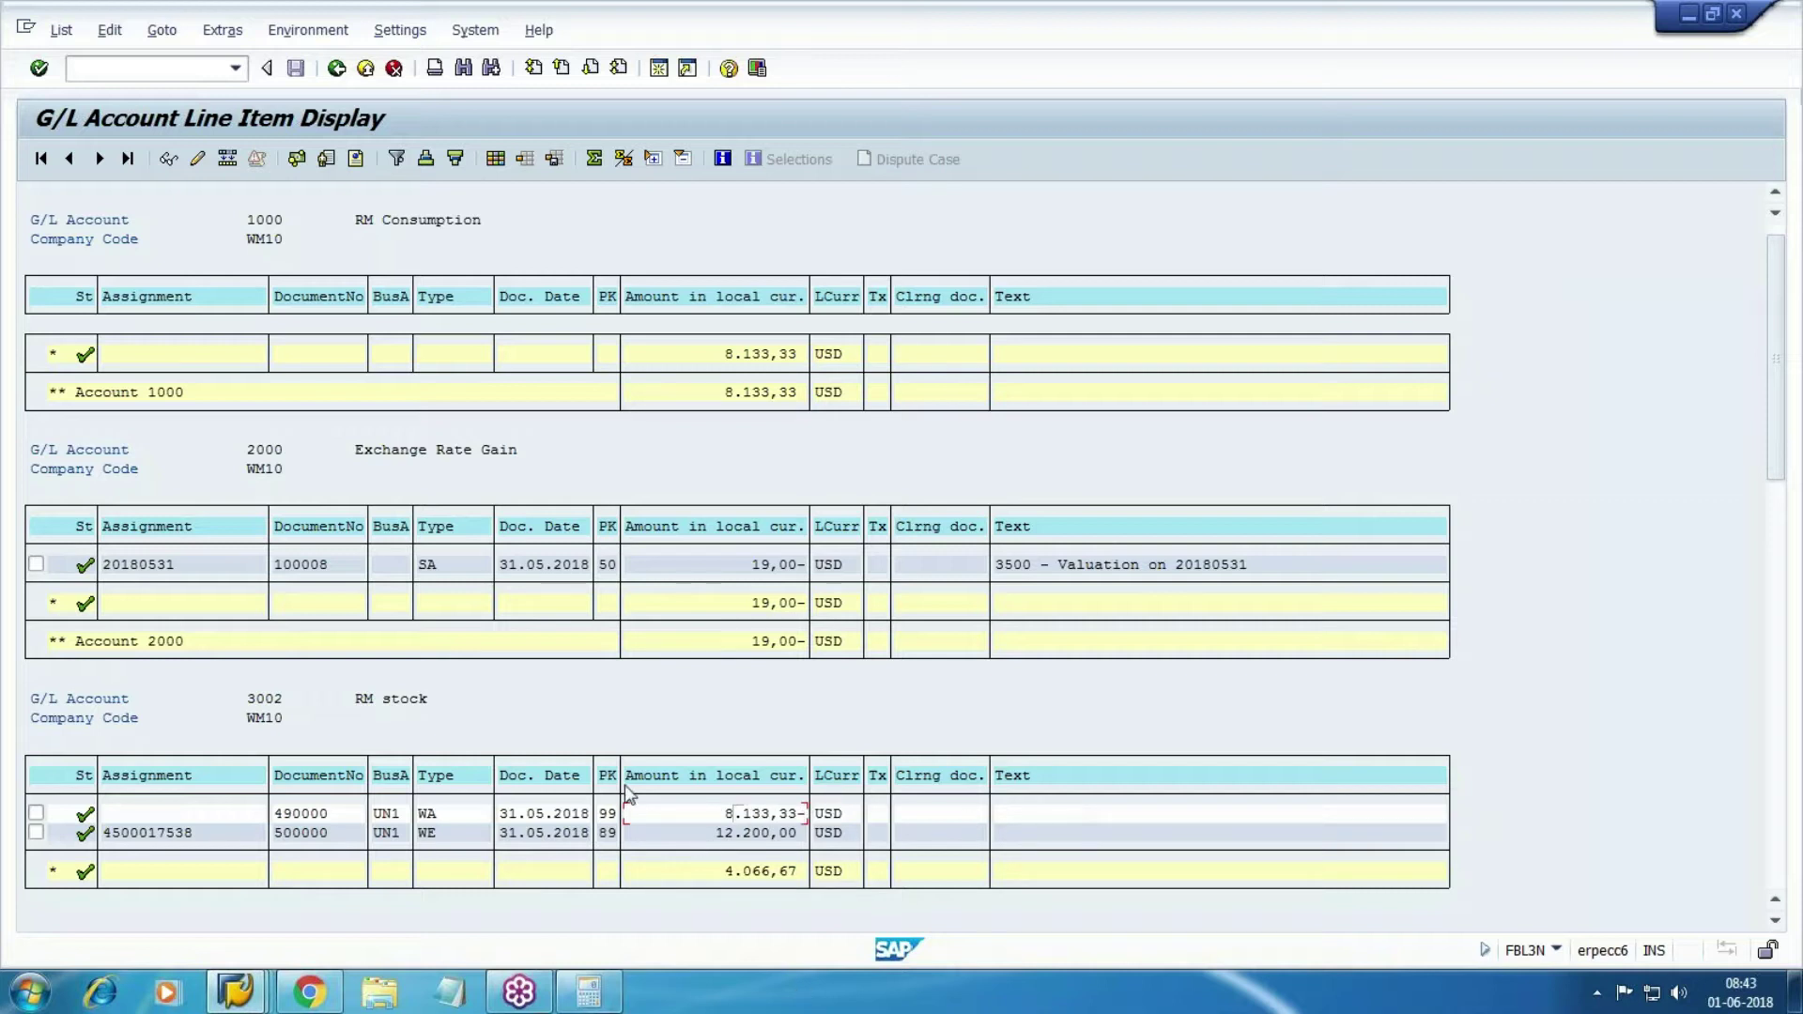
{"action": "left_click_drag", "start_coordinate": [349, 223], "coordinate": [595, 221]}
{"action": "left_click_drag", "start_coordinate": [731, 353], "coordinate": [1089, 370]}
- Return to the material document overview, review its list of accounting documents including the controlling document, and close the list
{"action": "left_click", "coordinate": [236, 993]}
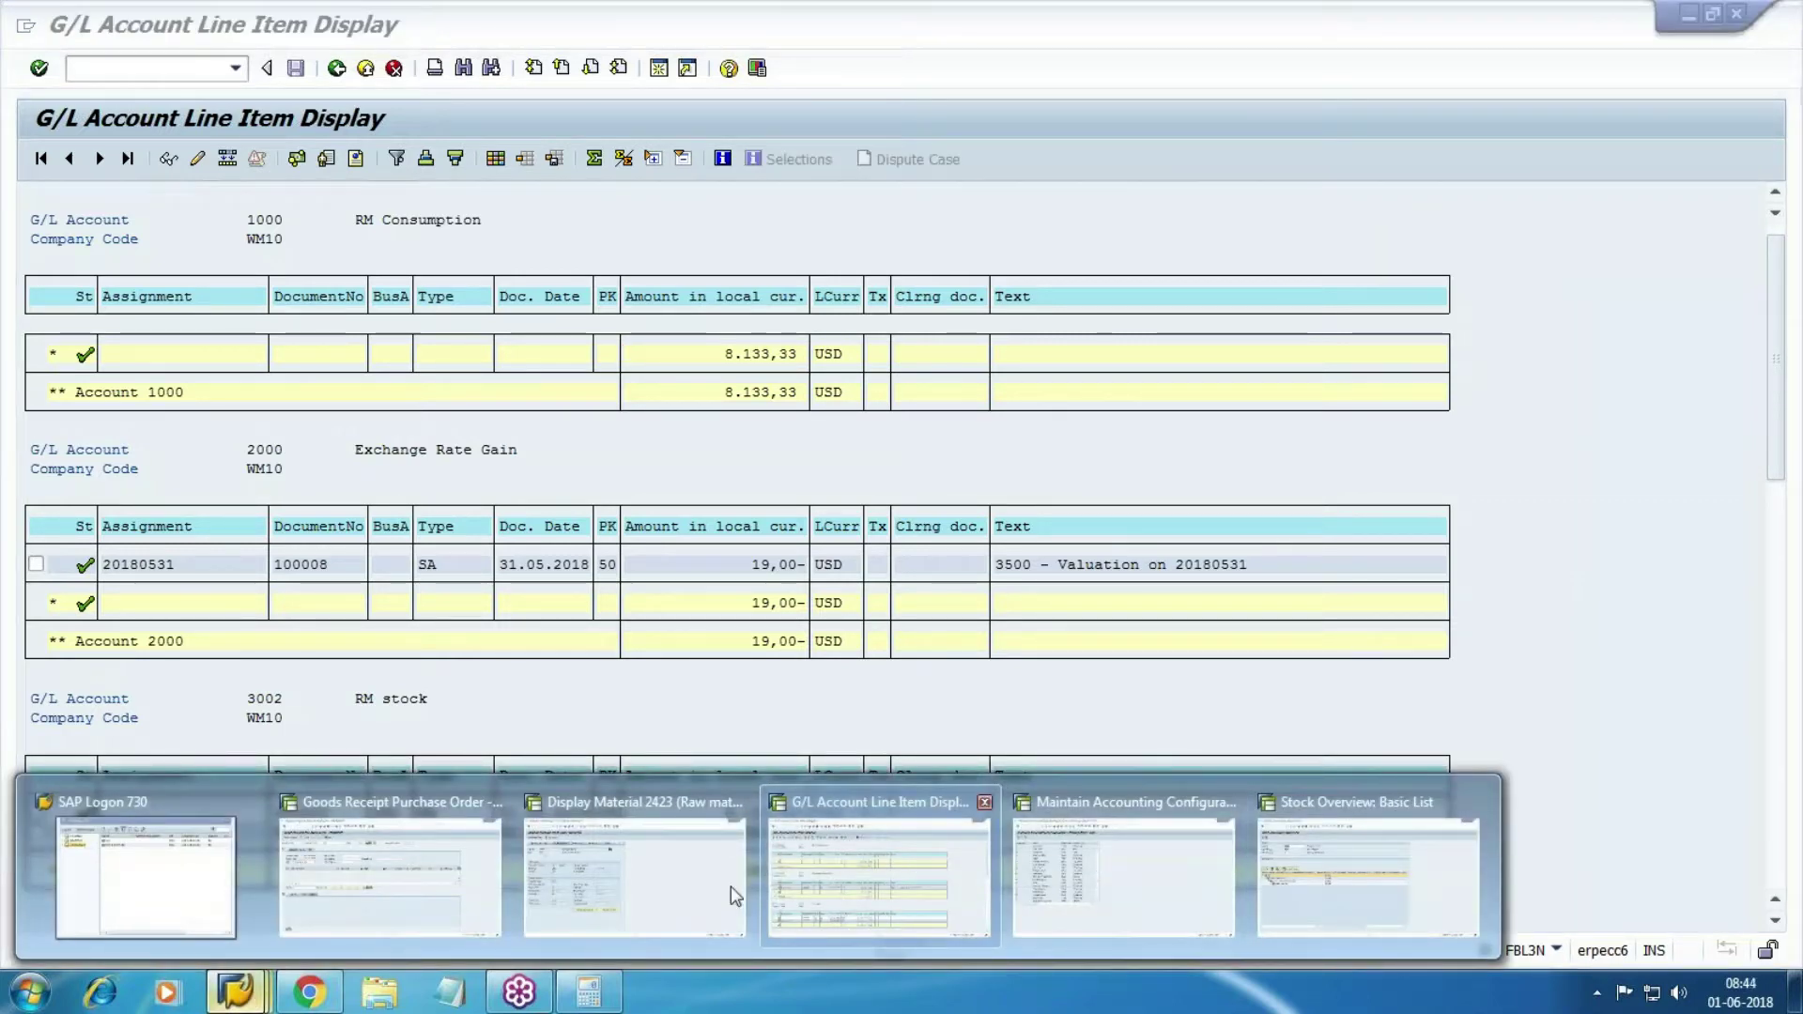
{"action": "left_click", "coordinate": [702, 892]}
{"action": "key", "text": "alt+Tab"}
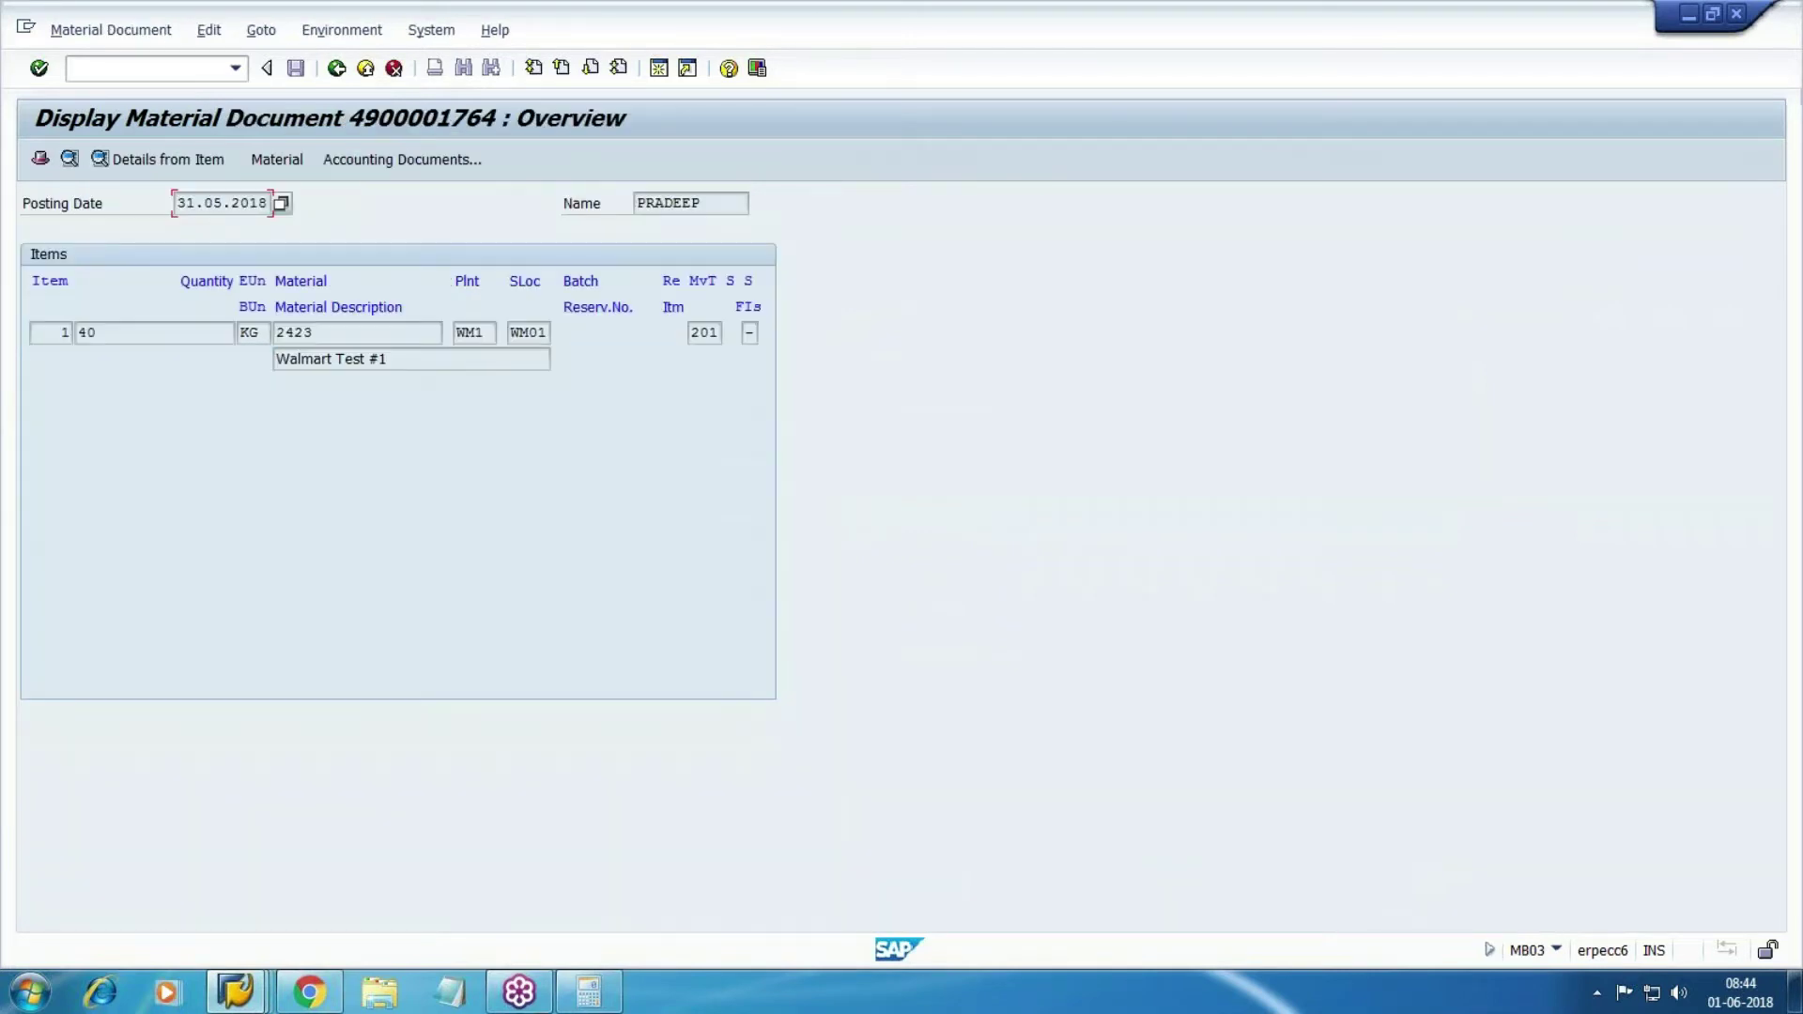
{"action": "left_click", "coordinate": [404, 159]}
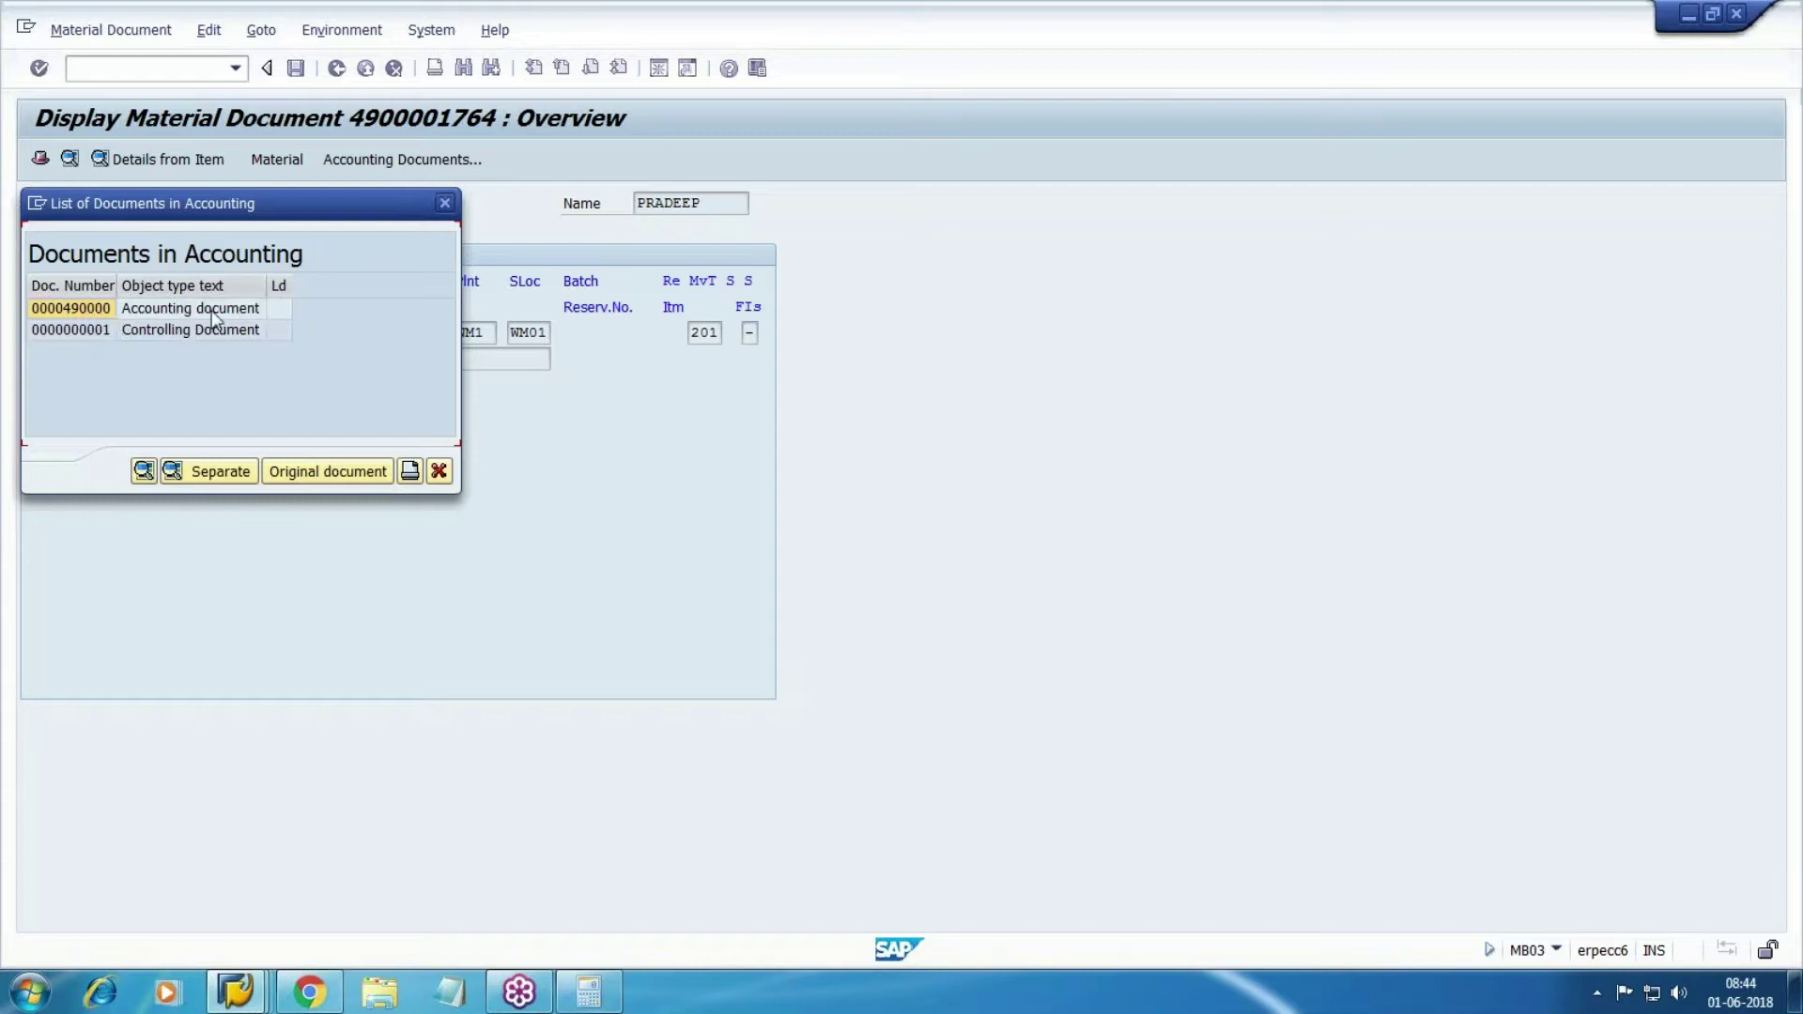
{"action": "left_click", "coordinate": [98, 330]}
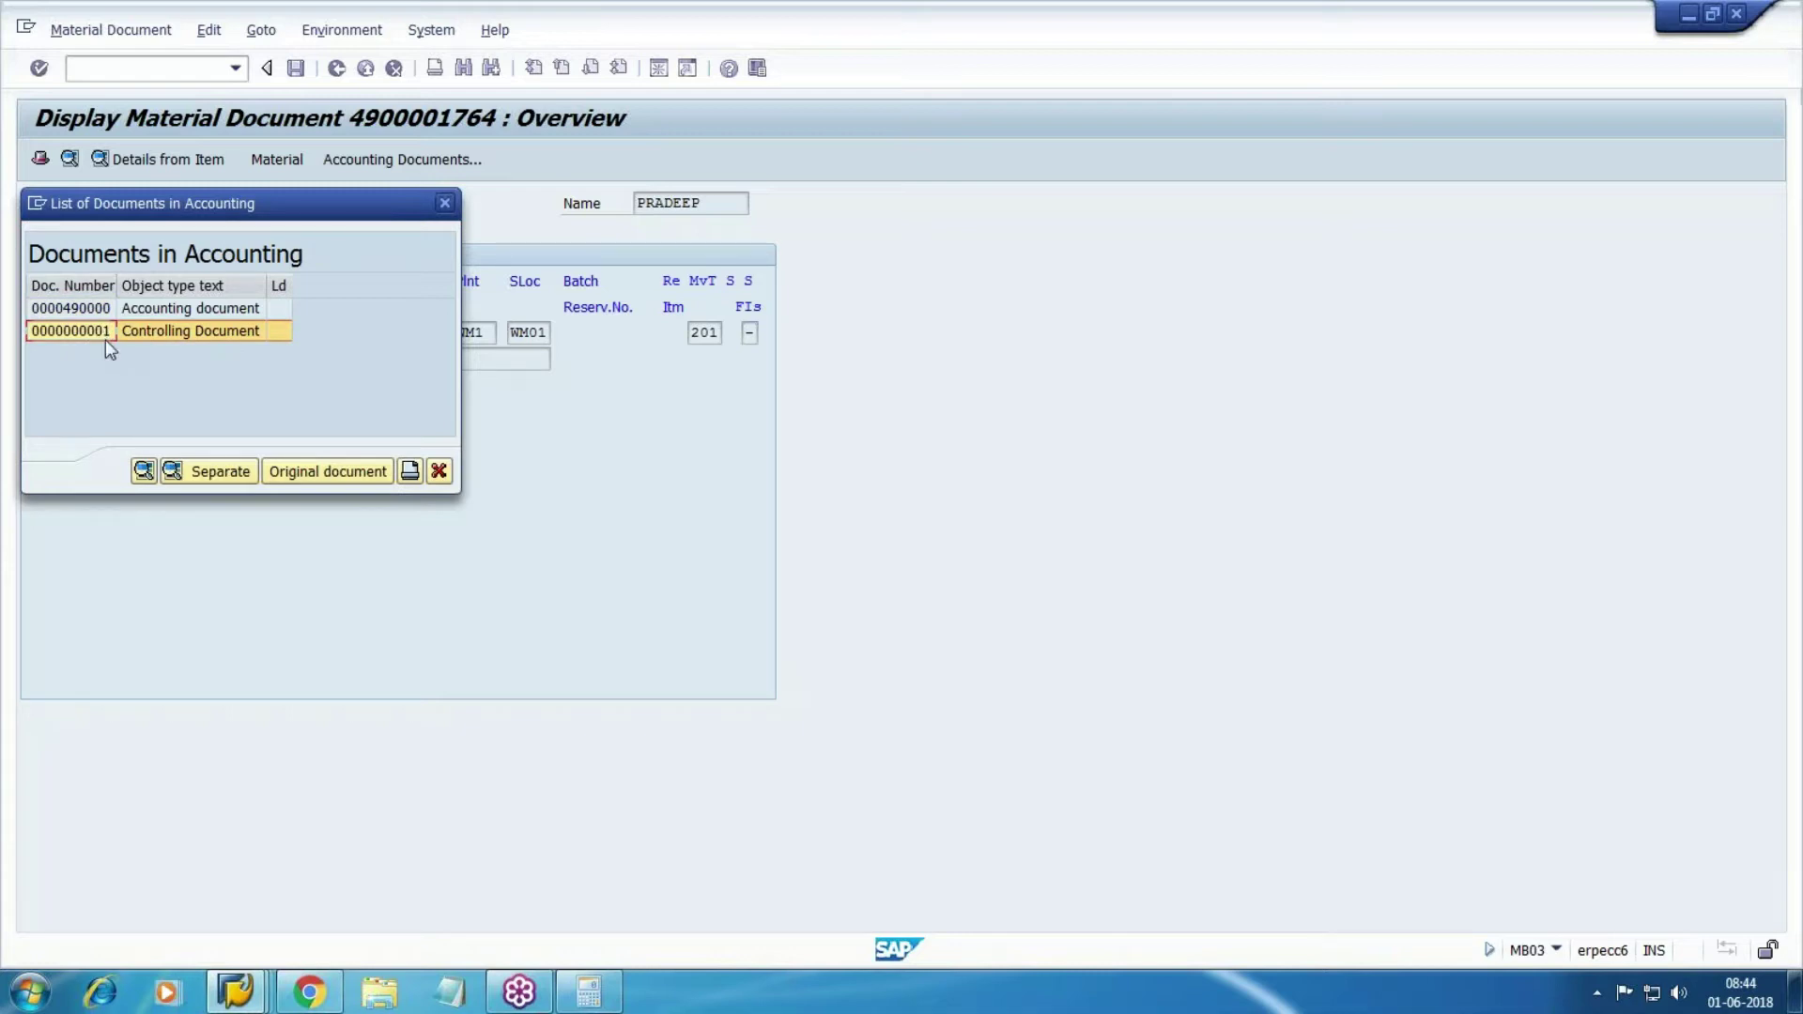
{"action": "left_click", "coordinate": [446, 203]}
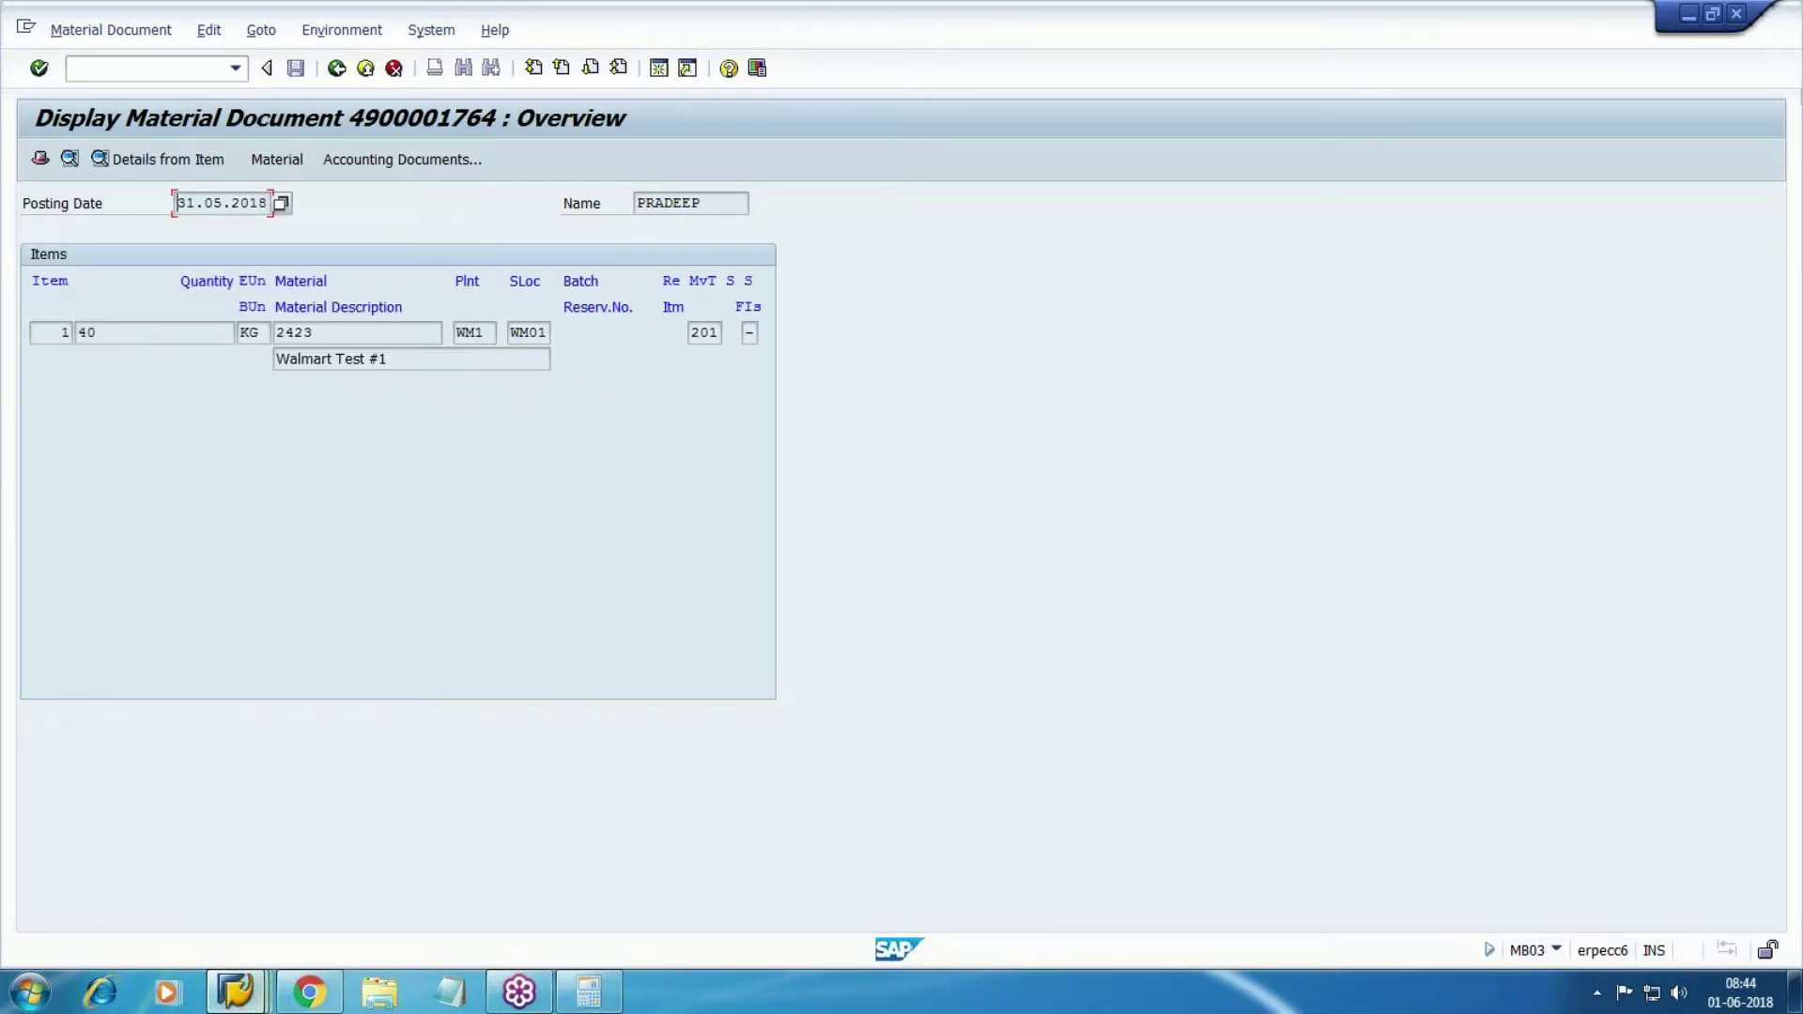
- Return to the G/L line item display, expand the RM Consumption total and open its underlying line item
{"action": "left_click", "coordinate": [236, 992]}
{"action": "left_click", "coordinate": [894, 889]}
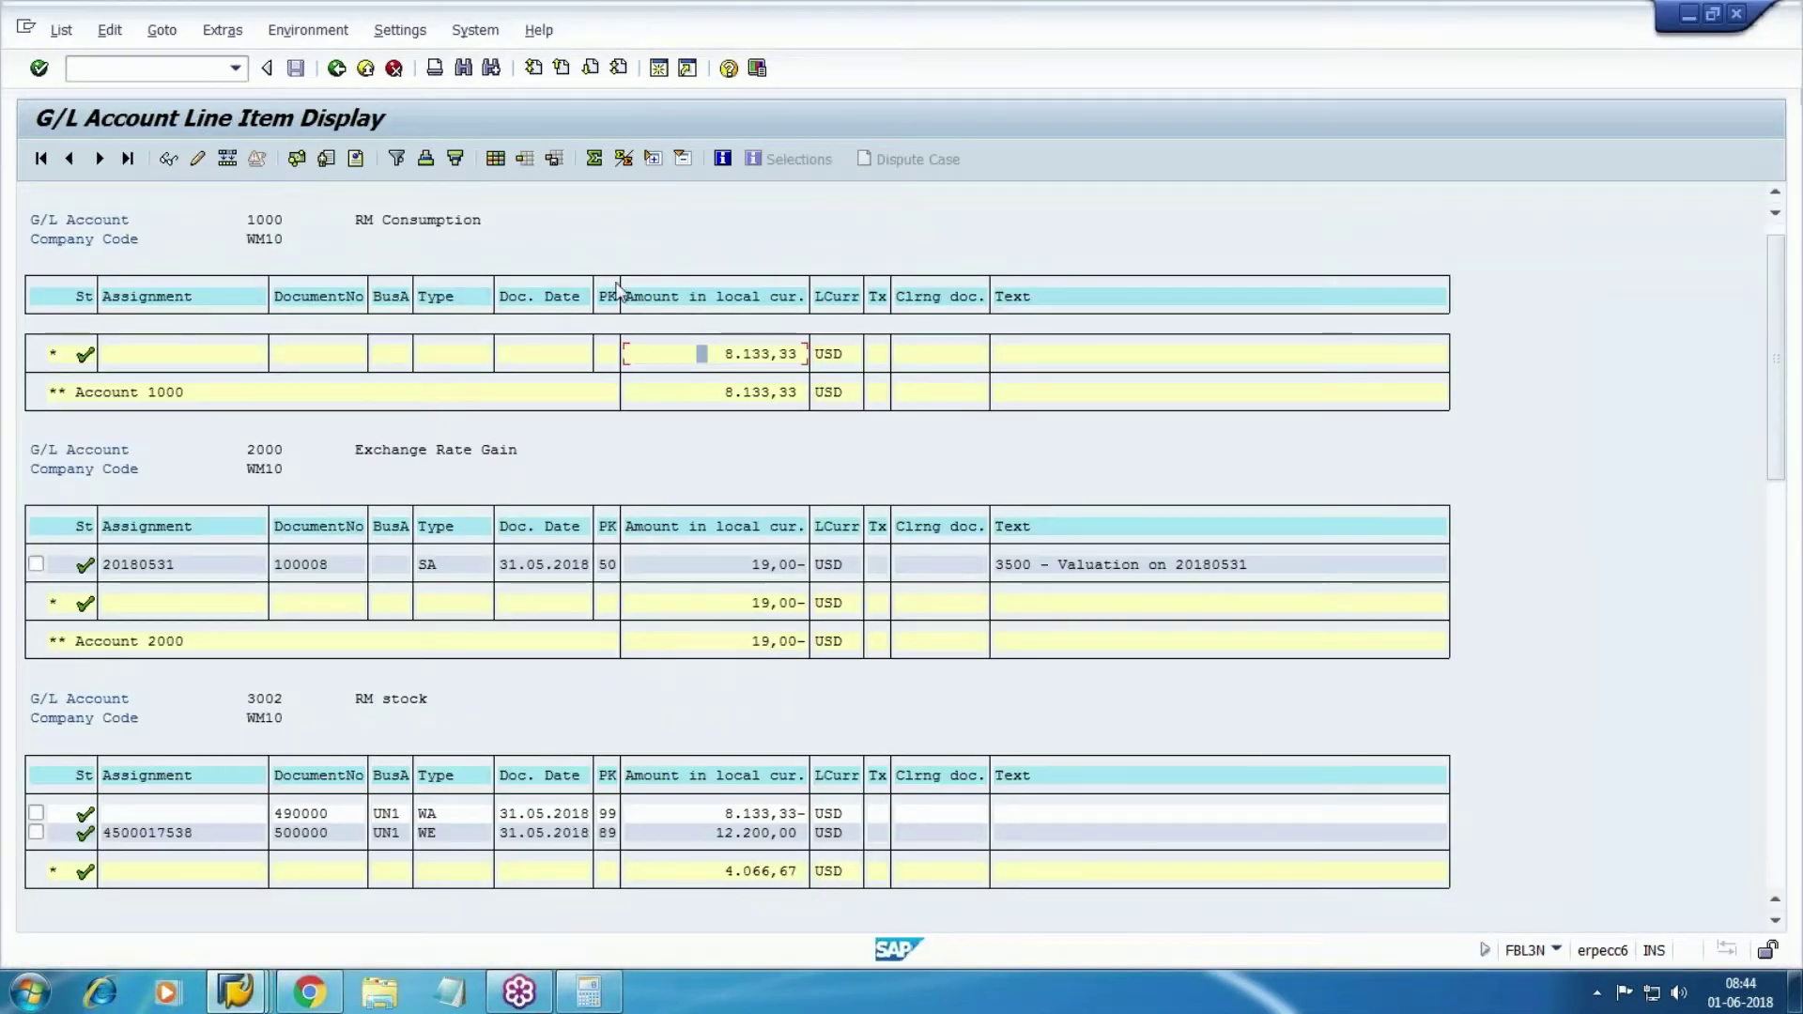
{"action": "double_click", "coordinate": [768, 355]}
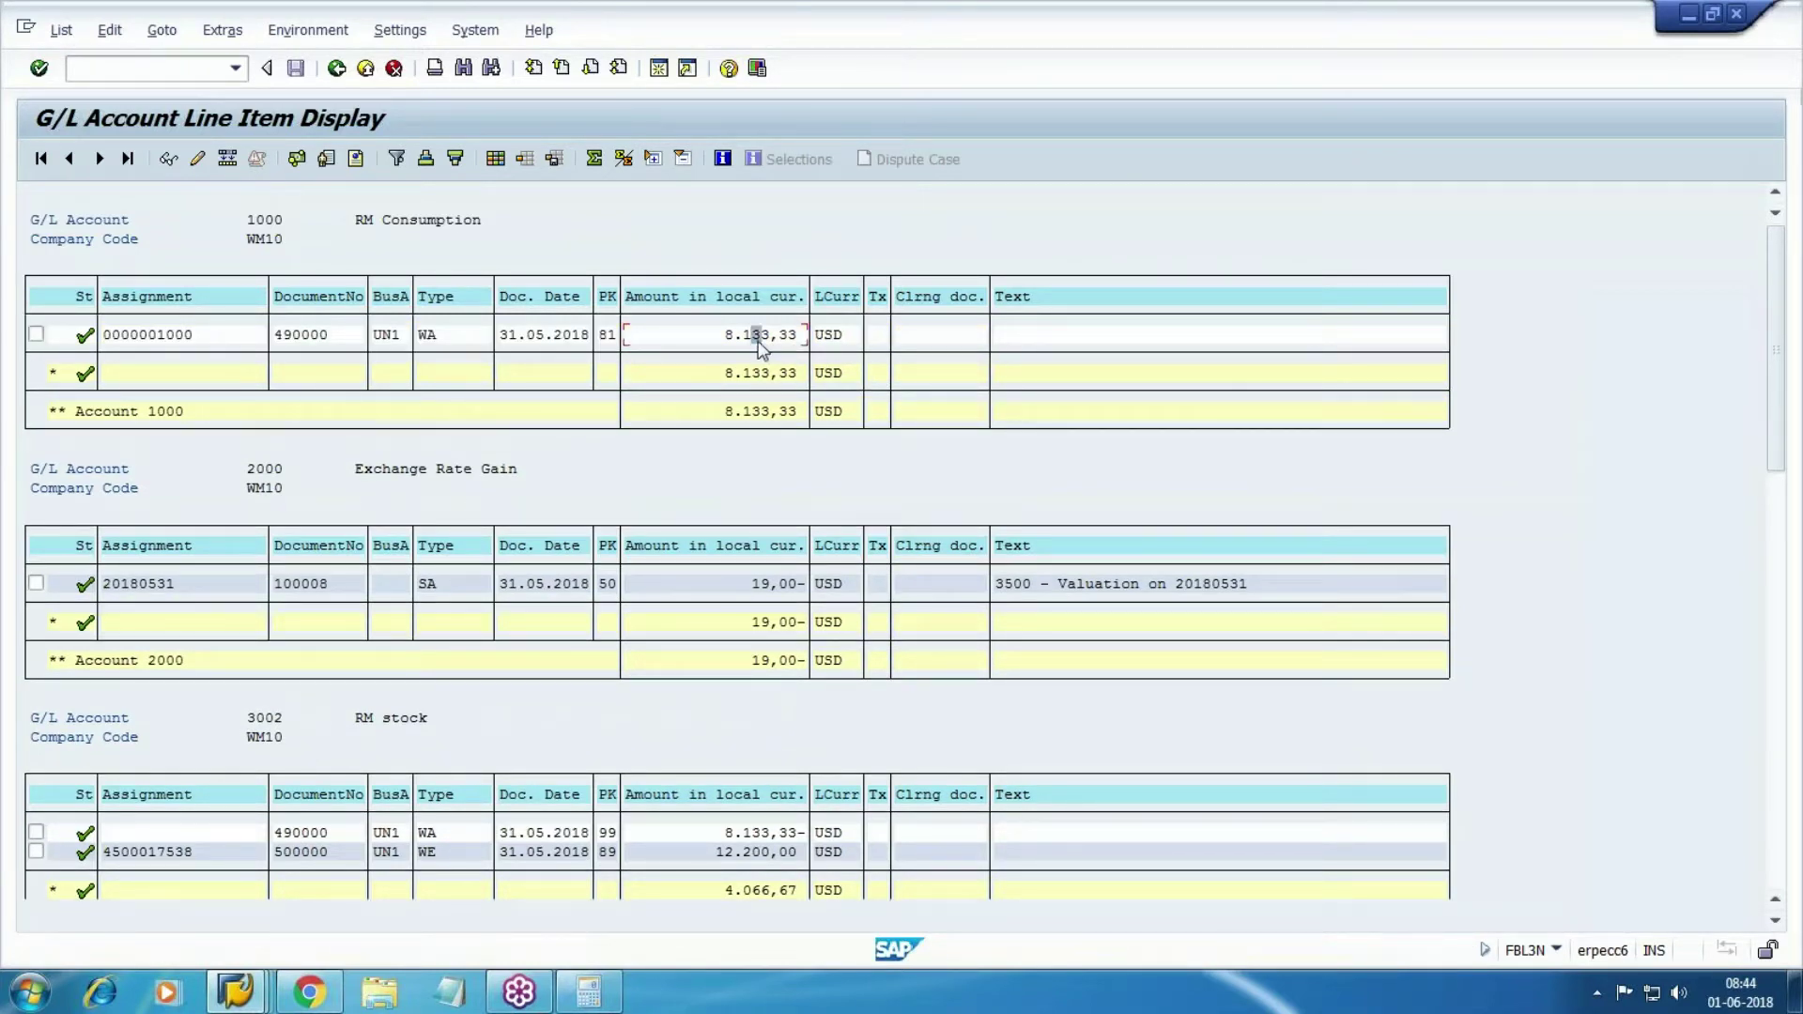
{"action": "key", "text": "F2"}
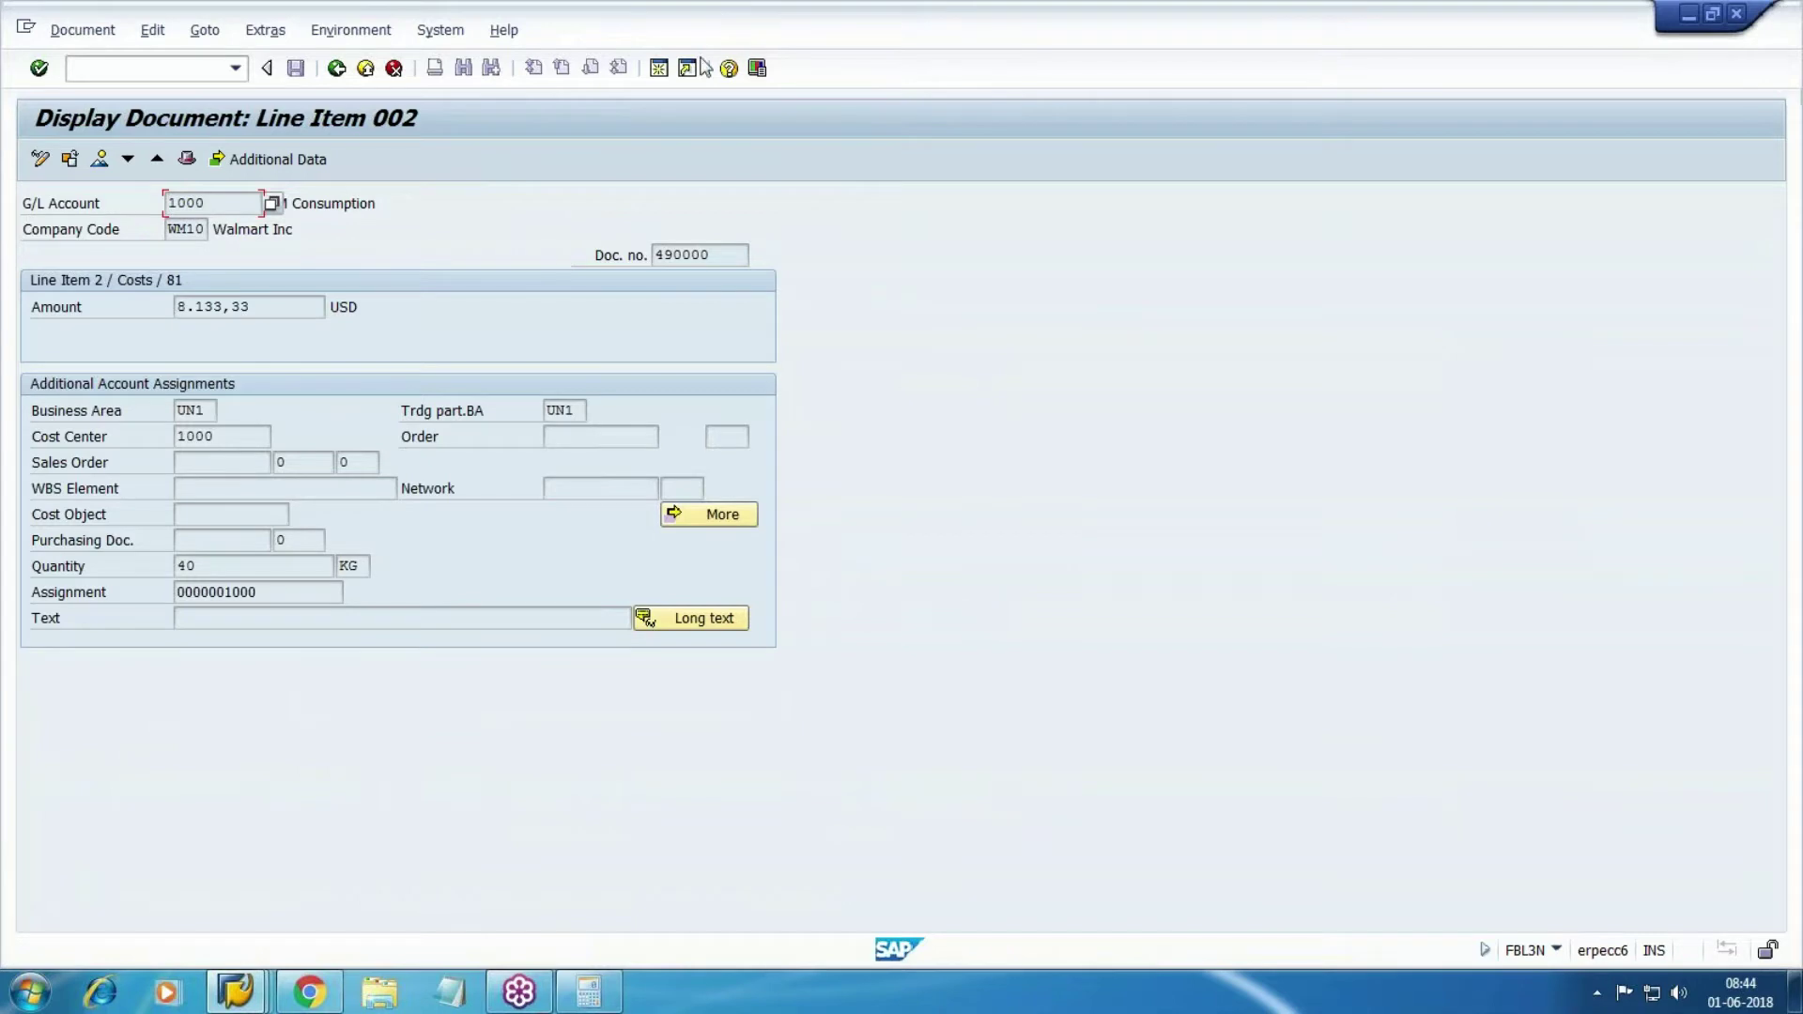
- View the original material document behind the RM Consumption line item, and return to the line item
{"action": "left_click", "coordinate": [352, 30]}
{"action": "mouse_move", "coordinate": [515, 180]}
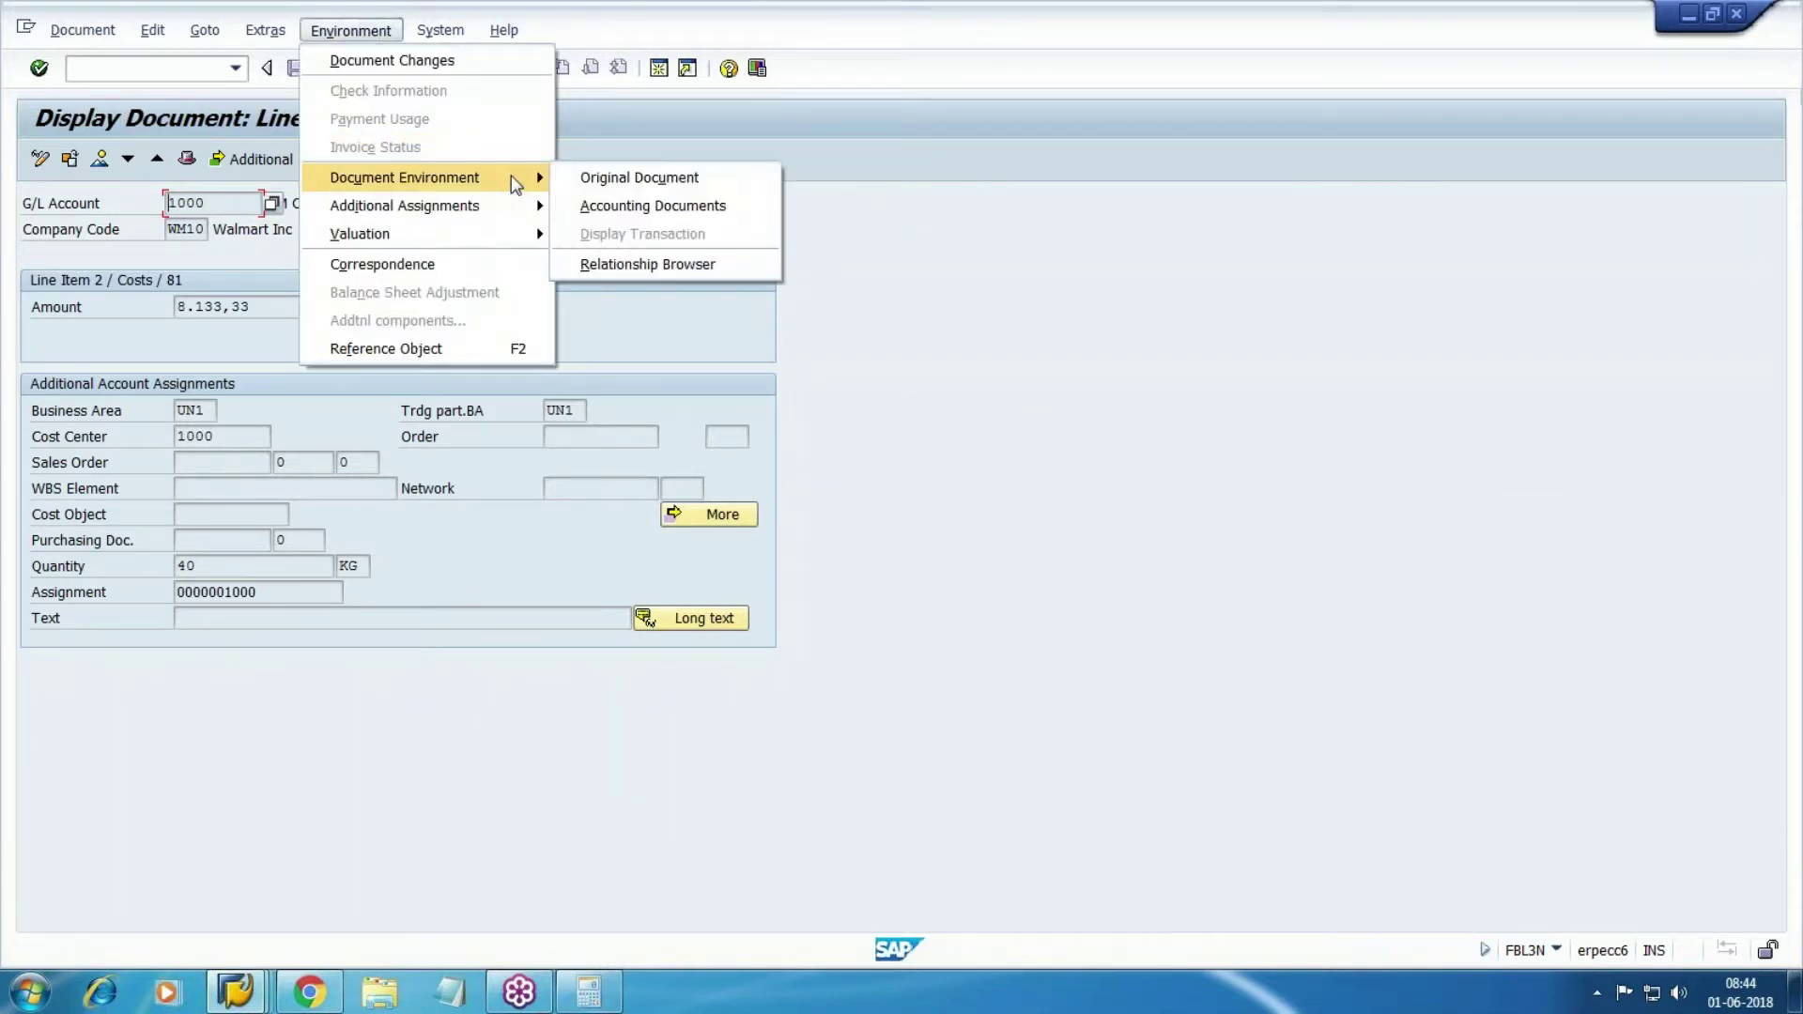
{"action": "left_click", "coordinate": [716, 177]}
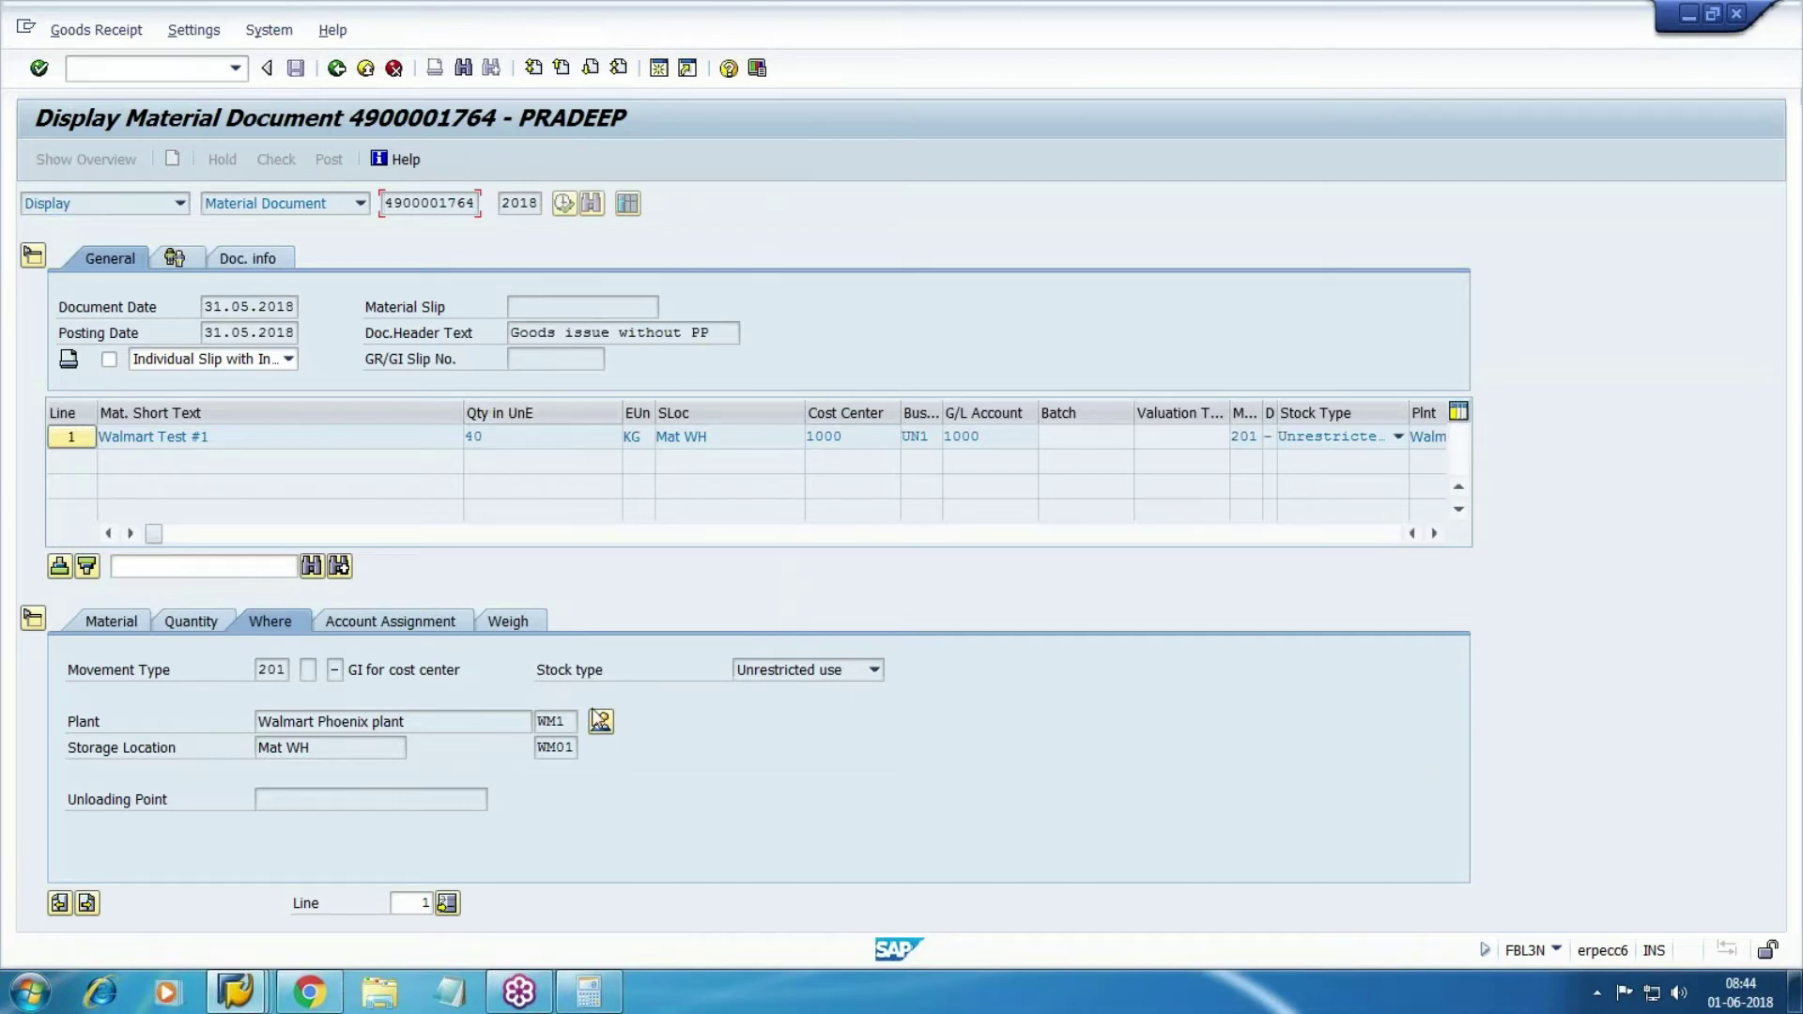
{"action": "key", "text": "F3"}
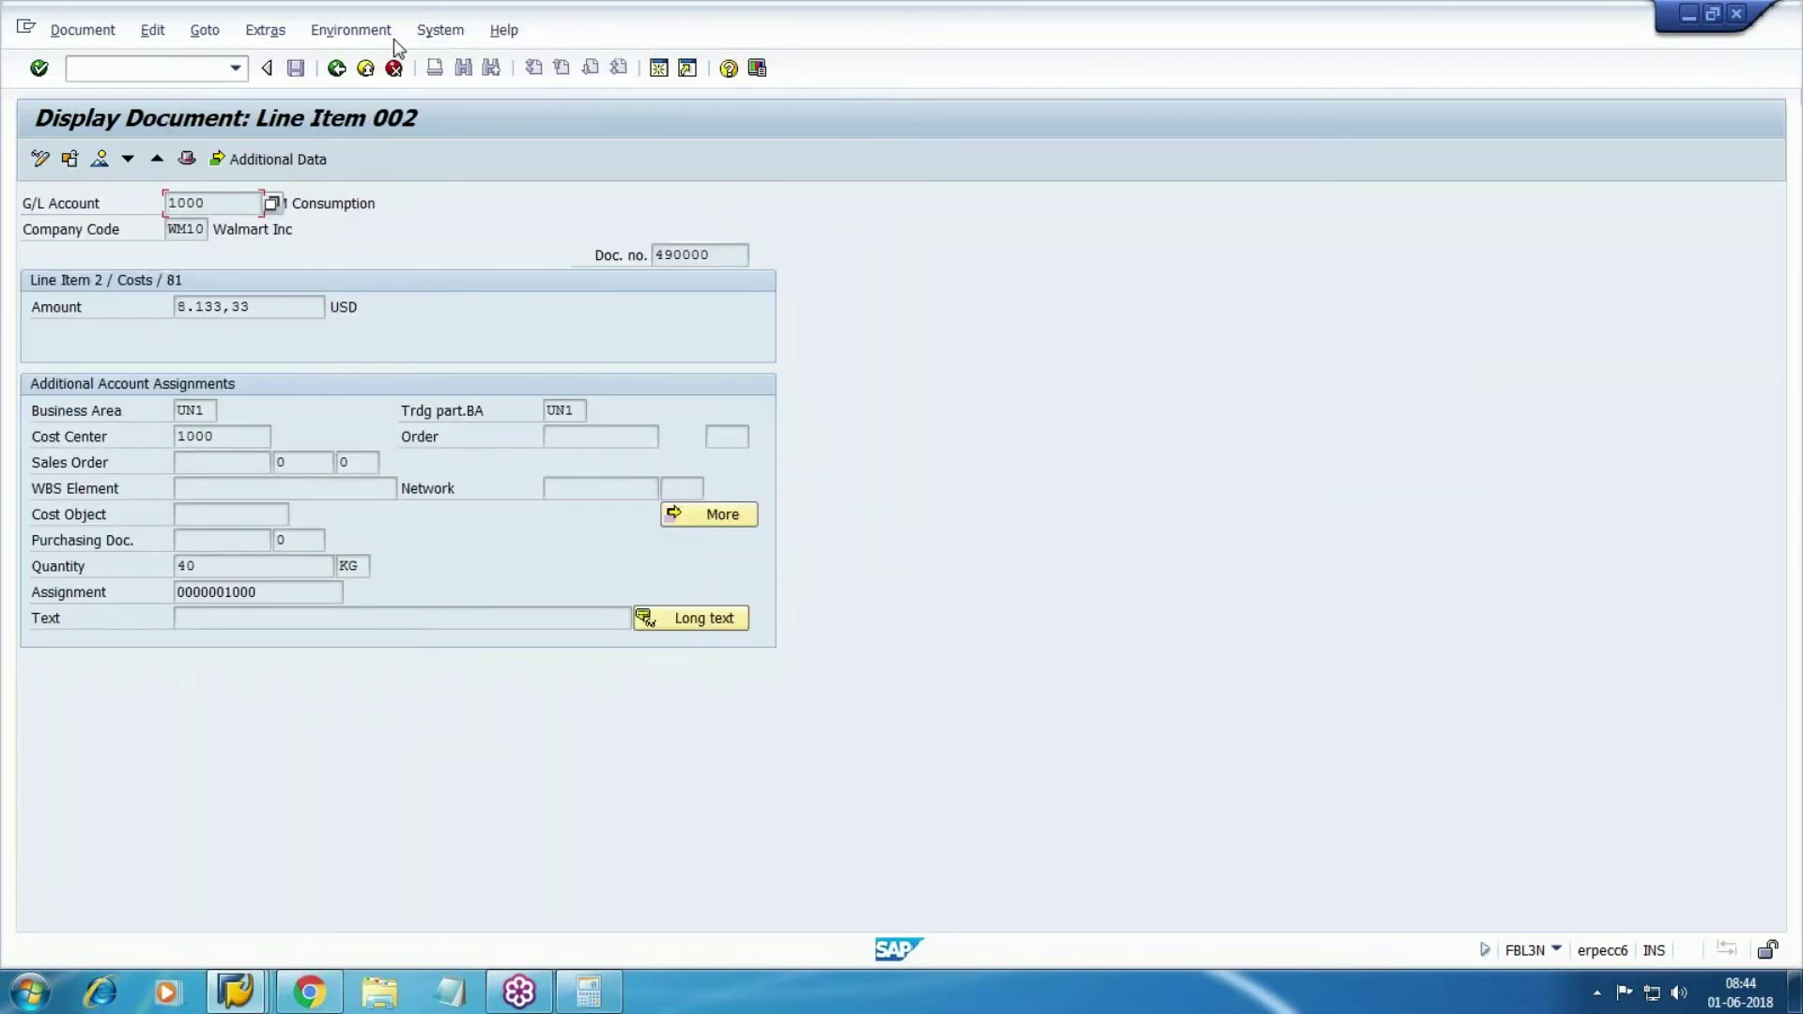
- List the accounting documents related to the RM Consumption line item and open the accounting document
{"action": "left_click", "coordinate": [390, 34]}
{"action": "mouse_move", "coordinate": [526, 179]}
{"action": "left_click", "coordinate": [670, 206]}
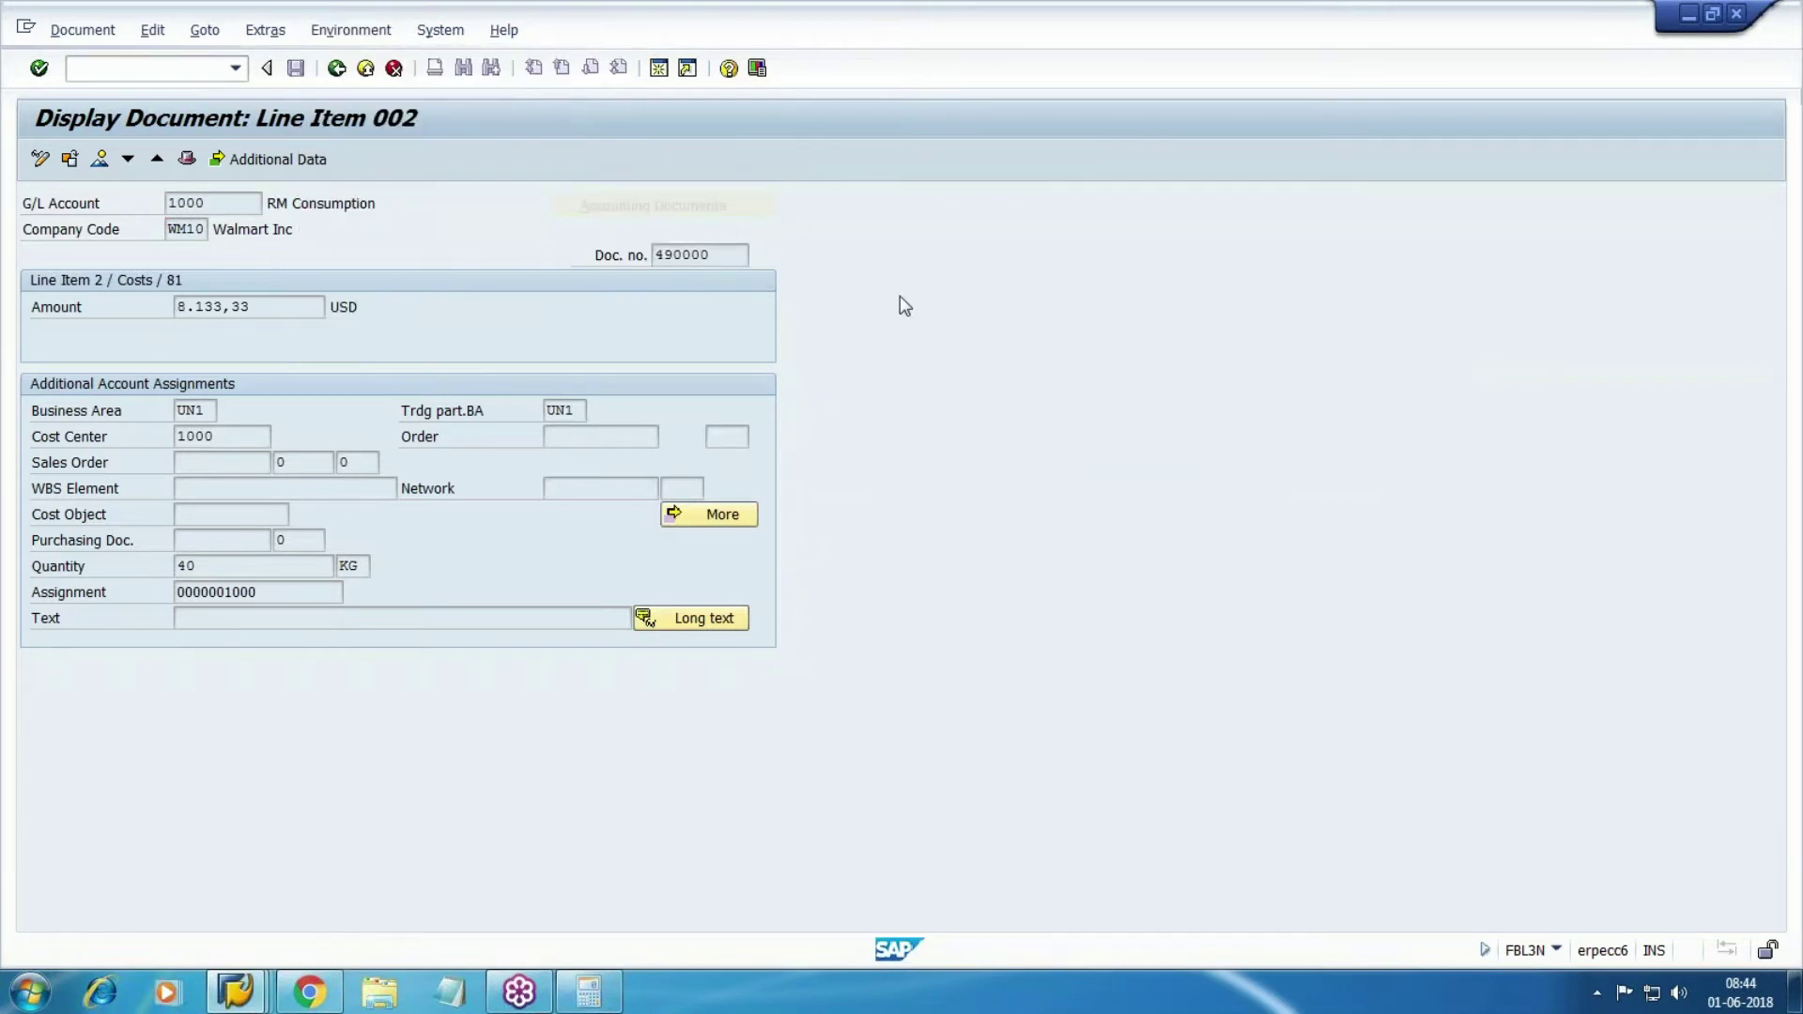
{"action": "left_click", "coordinate": [208, 310]}
{"action": "left_click", "coordinate": [145, 470]}
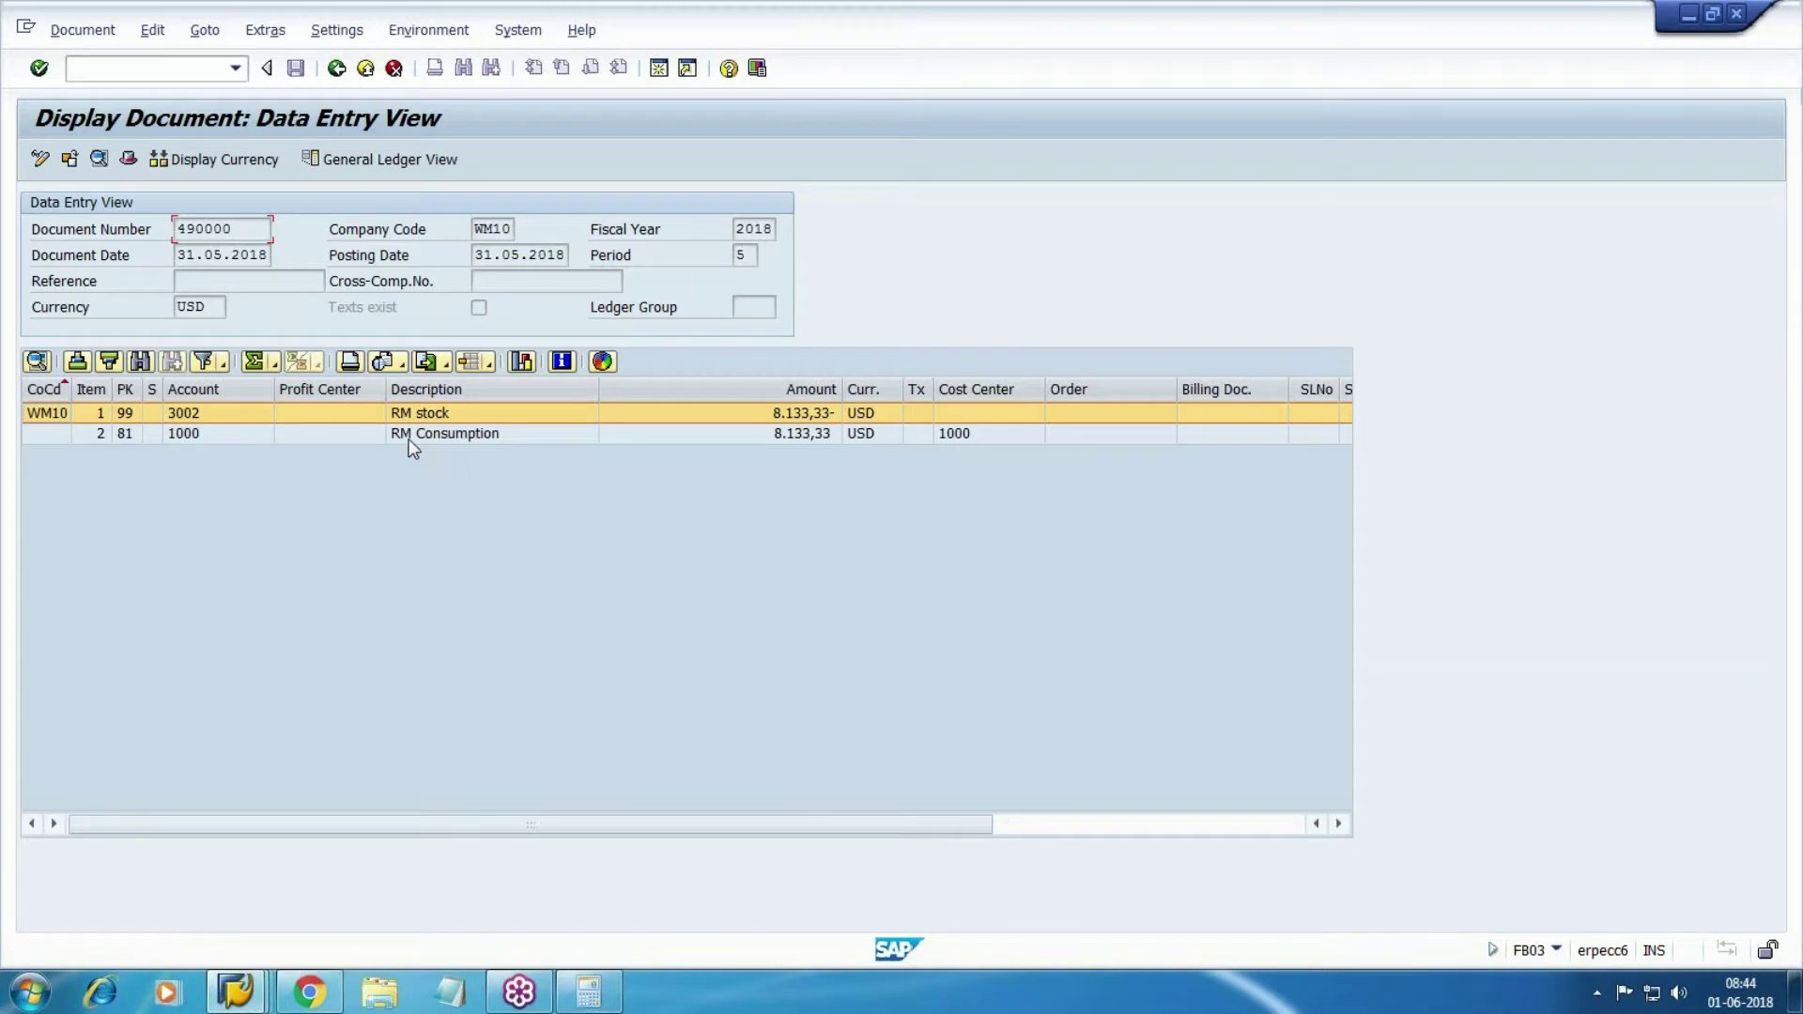
- Examine the RM stock and RM Consumption entries in the accounting document, including the cost center assigned to the consumption item
{"action": "left_click", "coordinate": [409, 435]}
{"action": "left_click", "coordinate": [426, 411]}
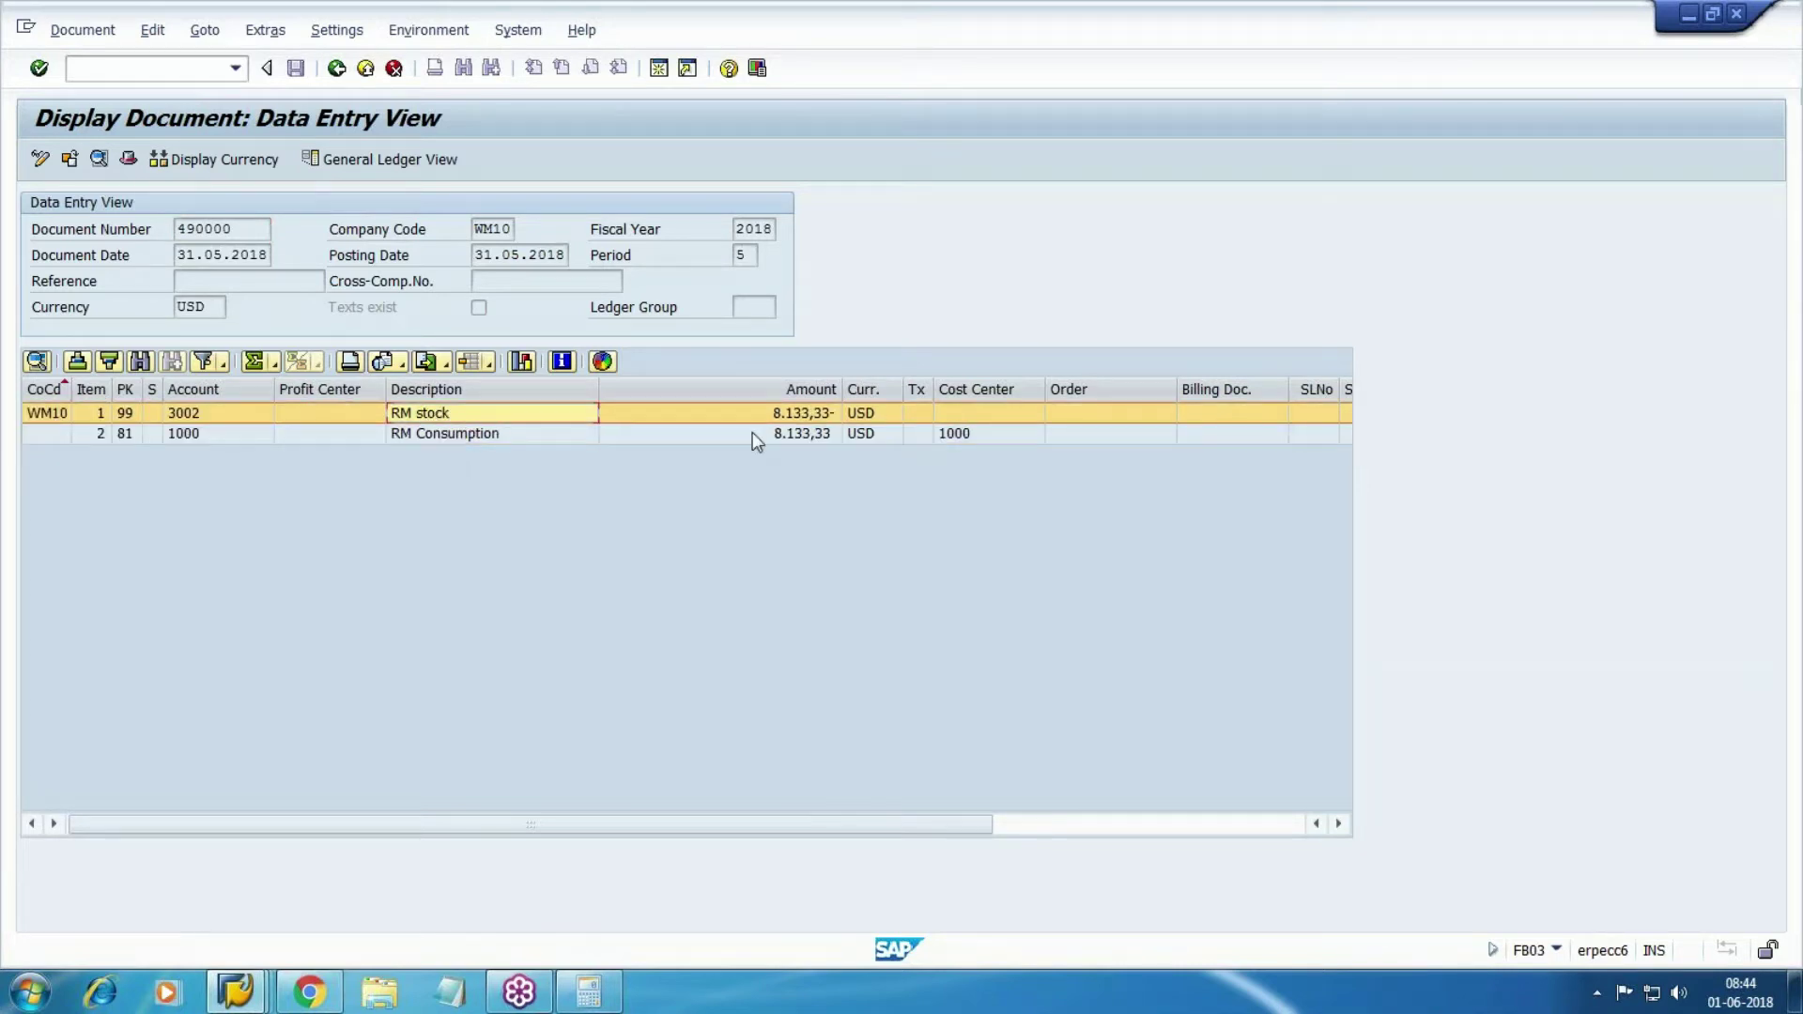
{"action": "left_click", "coordinate": [406, 437]}
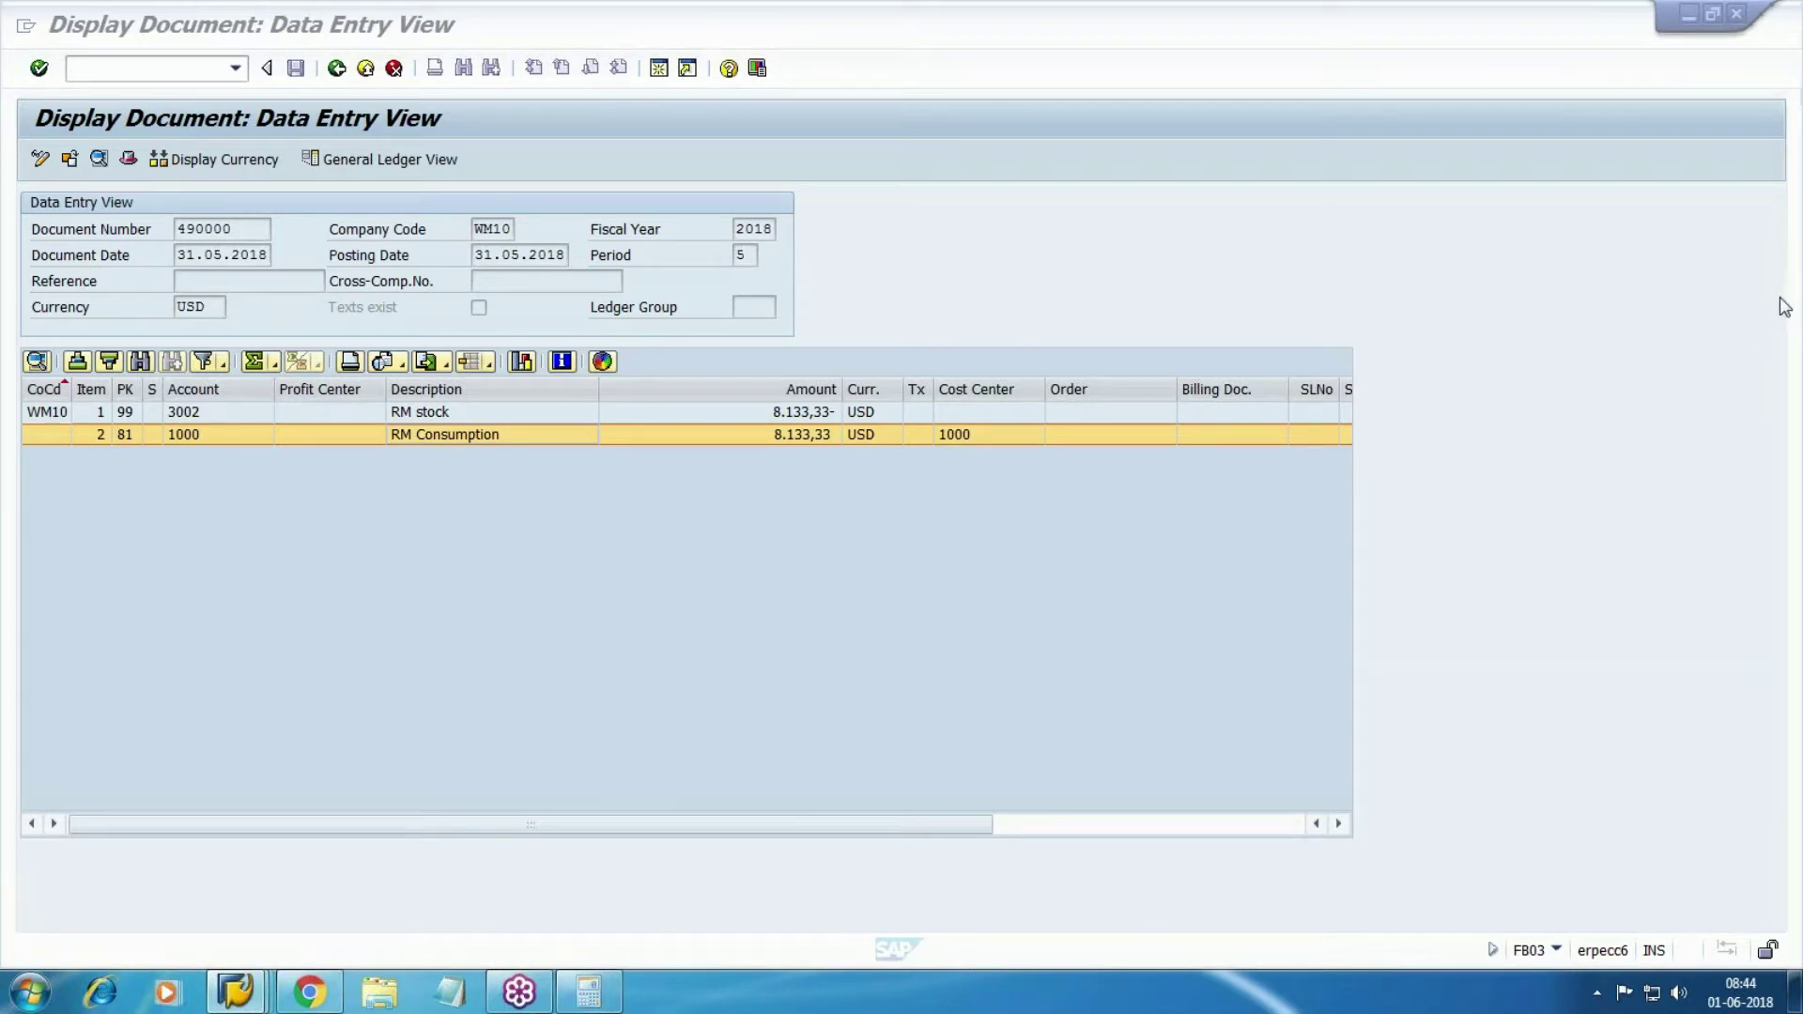
{"action": "mouse_move", "coordinate": [1069, 418]}
{"action": "left_mouse_down"}
{"action": "mouse_move", "coordinate": [967, 450]}
{"action": "mouse_move", "coordinate": [1025, 477]}
{"action": "left_mouse_up"}
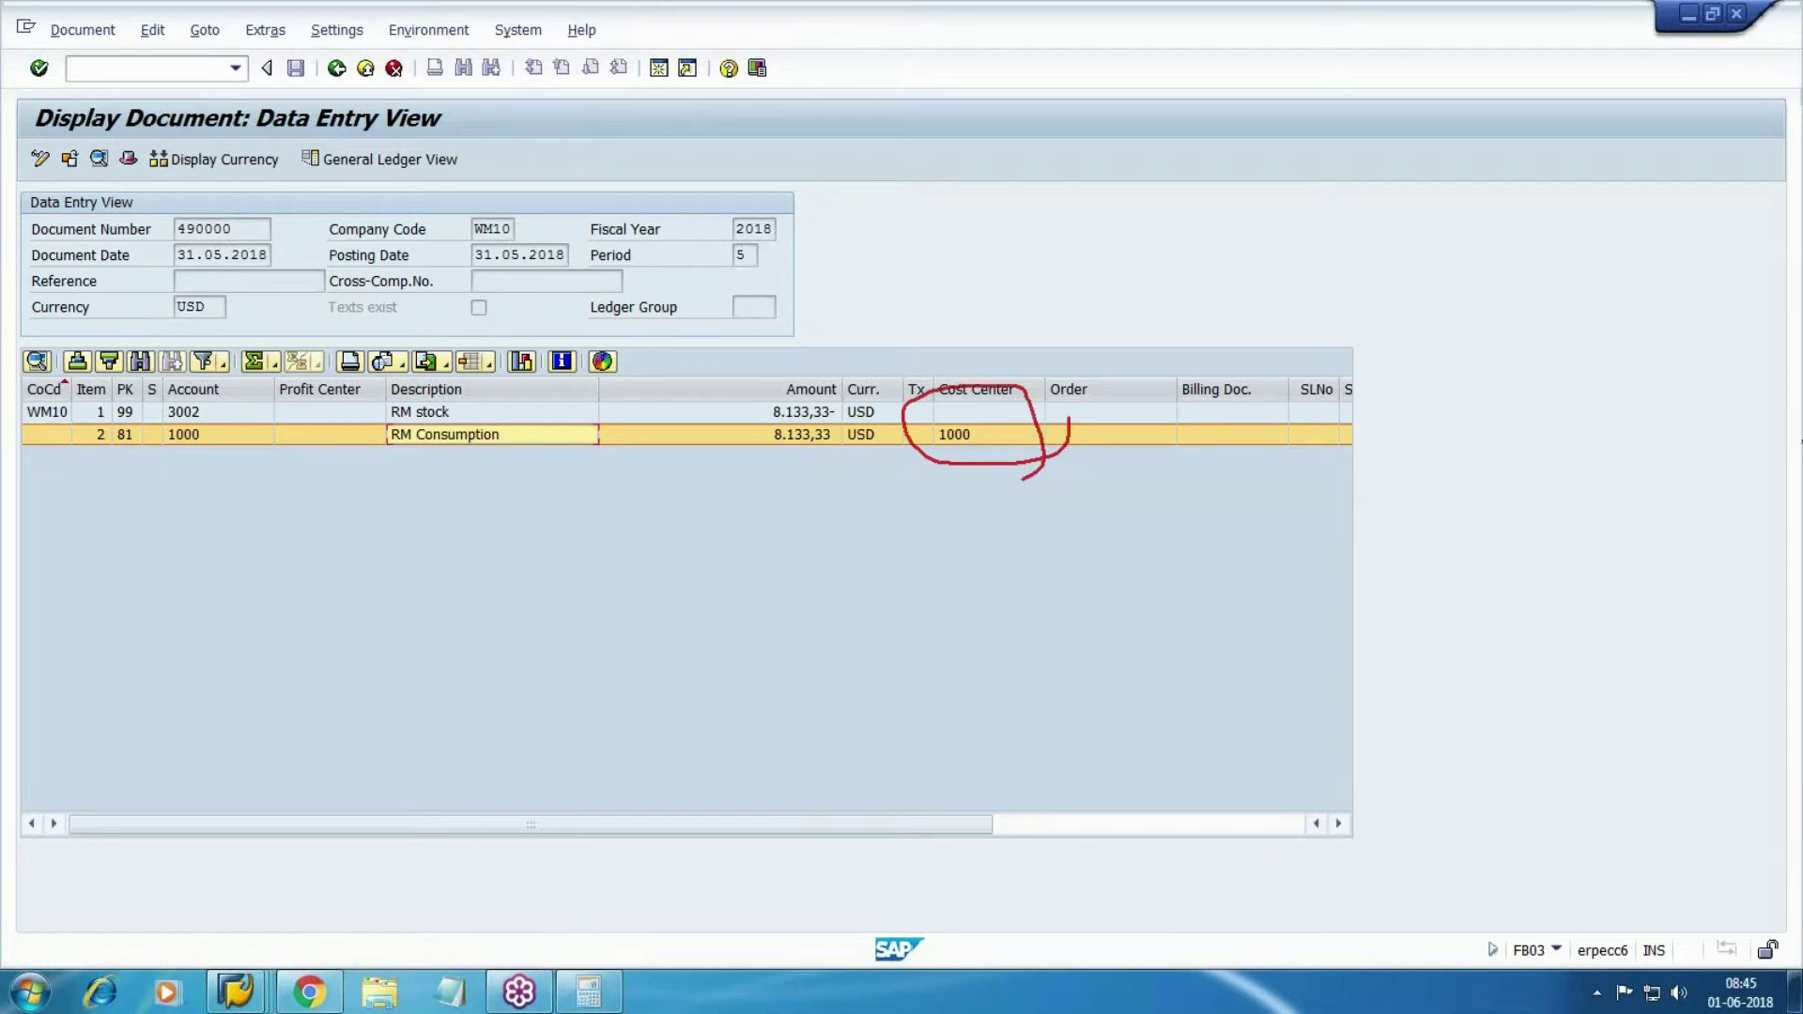
{"action": "mouse_move", "coordinate": [1794, 309]}
{"action": "left_click", "coordinate": [1630, 429]}
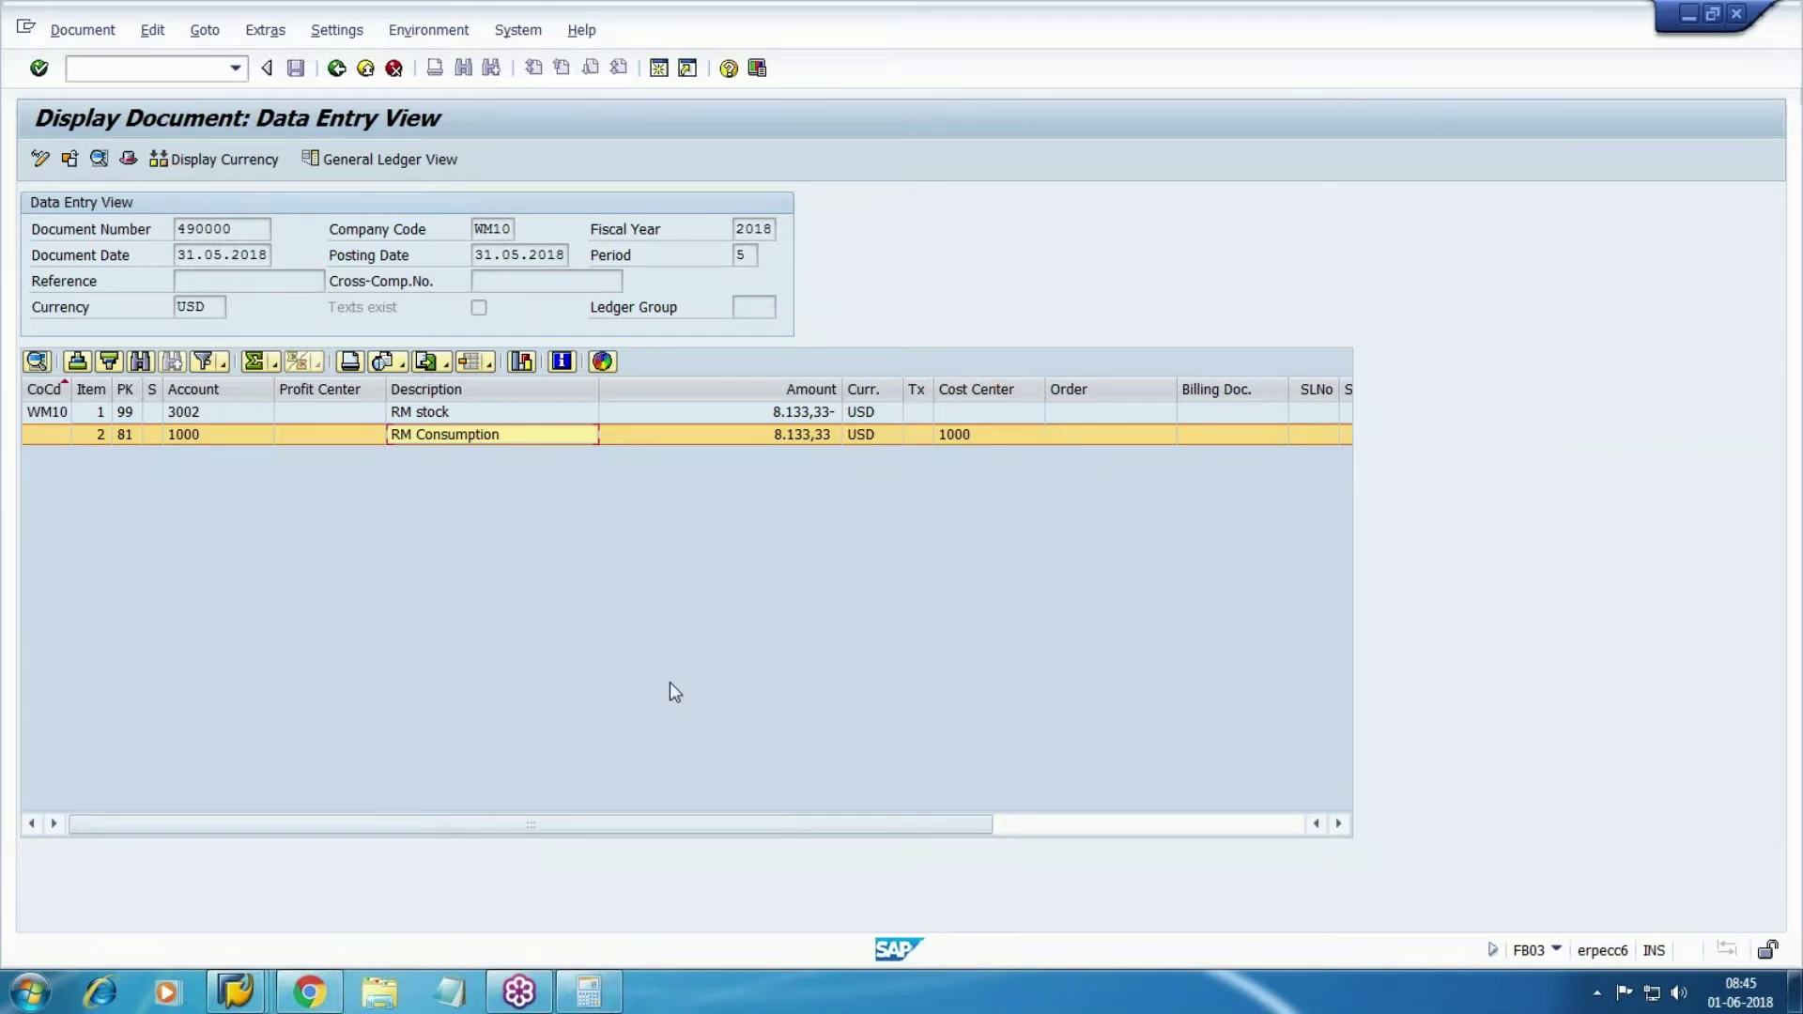
{"action": "mouse_move", "coordinate": [236, 992]}
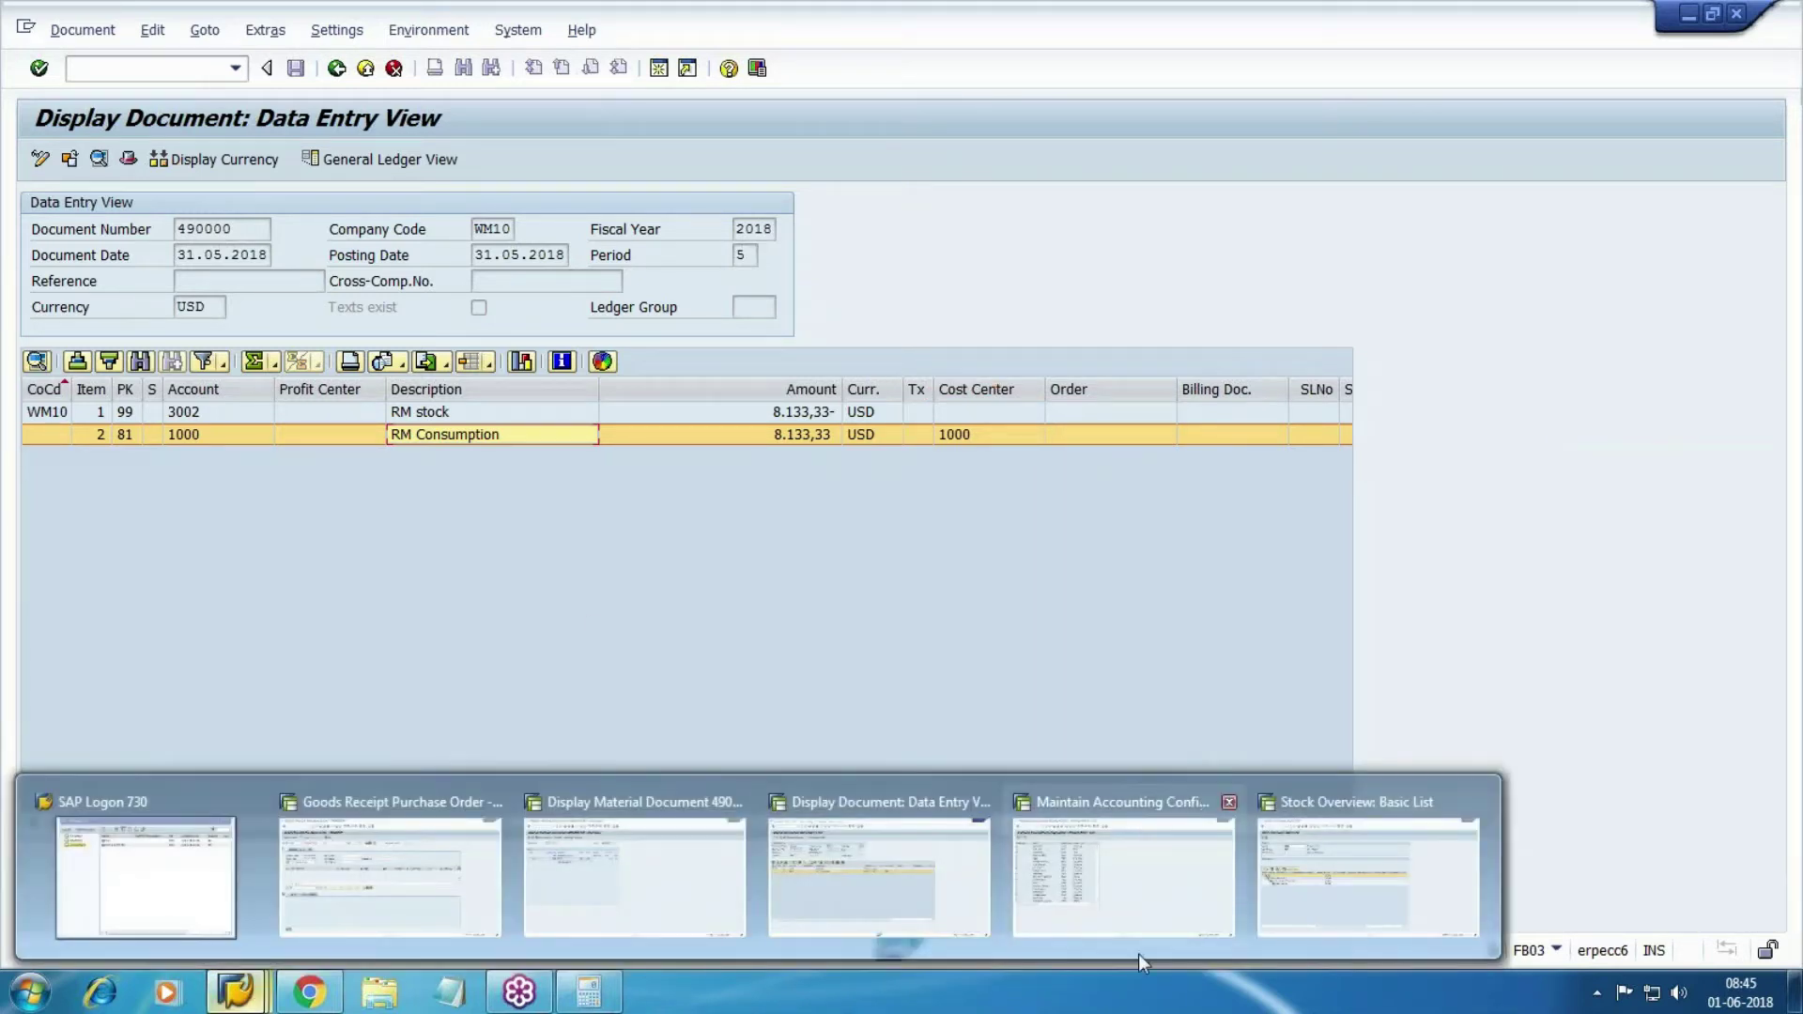
- Run transaction KSB5 in the posting keys session to look up the actual cost document for accounting document number 490000
{"action": "left_click", "coordinate": [1147, 900]}
{"action": "key", "text": "alt+Tab"}
{"action": "left_click", "coordinate": [252, 230]}
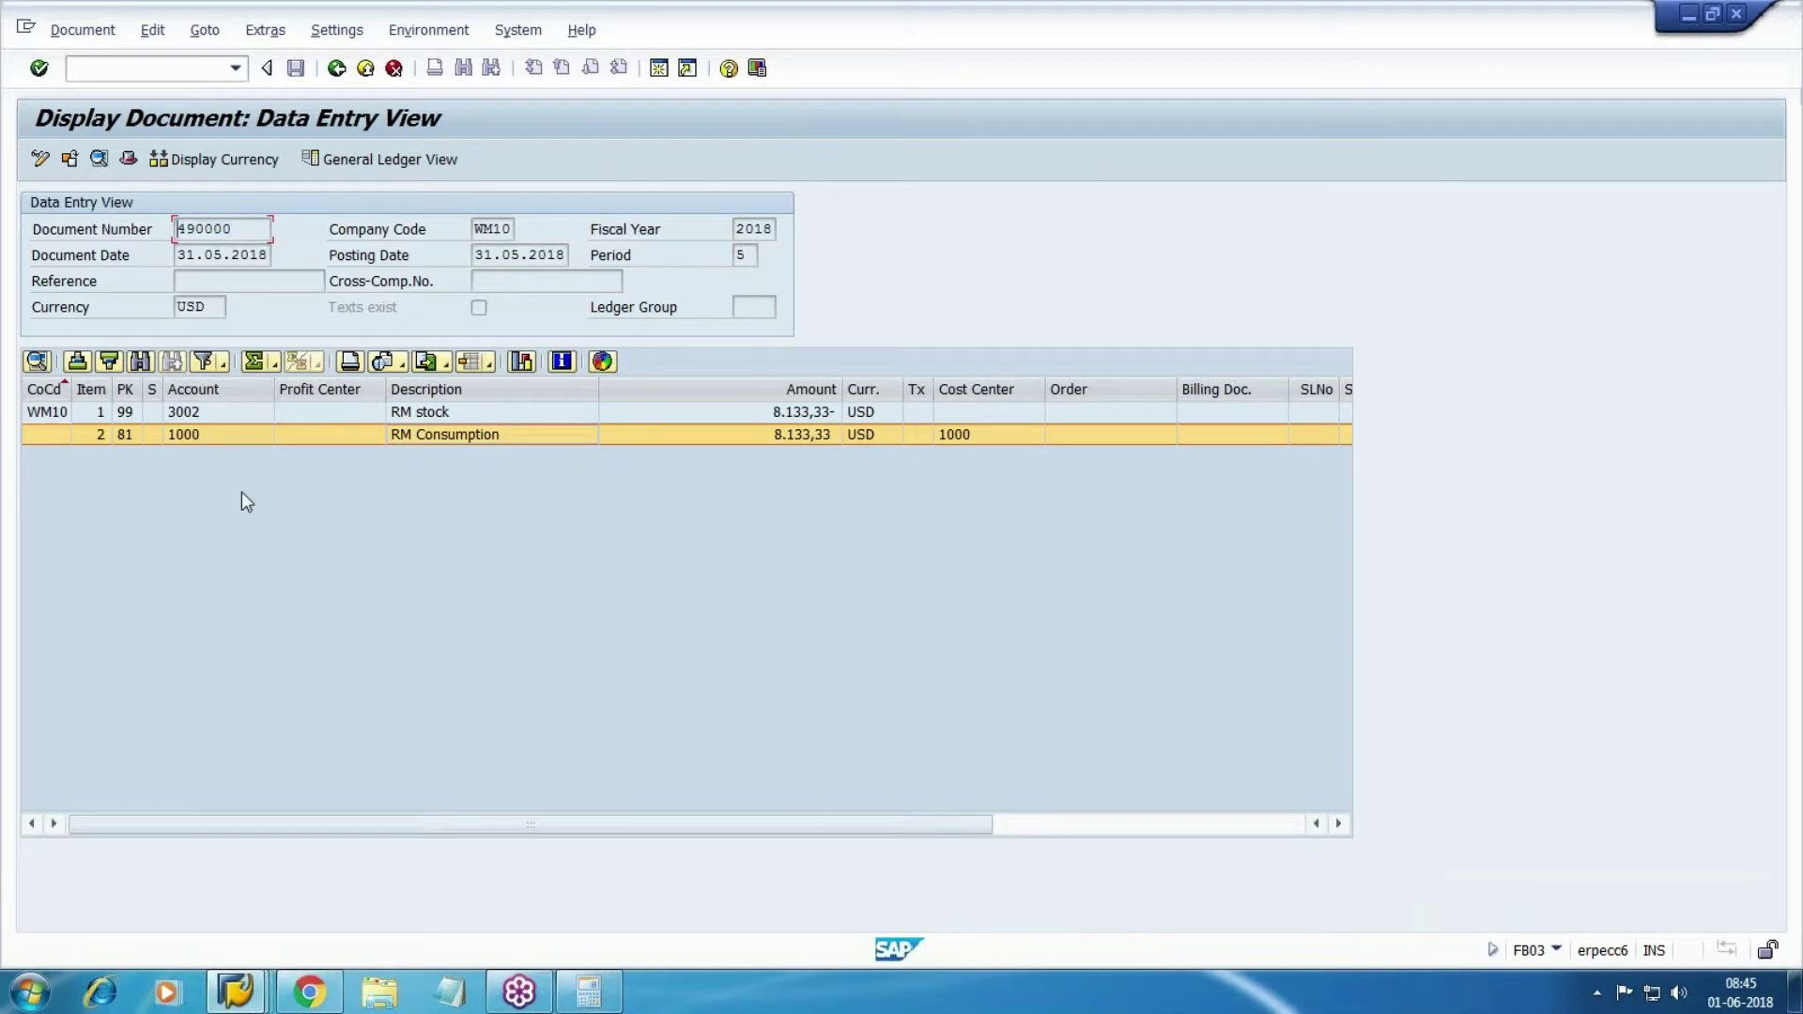
{"action": "key", "text": "alt+Tab"}
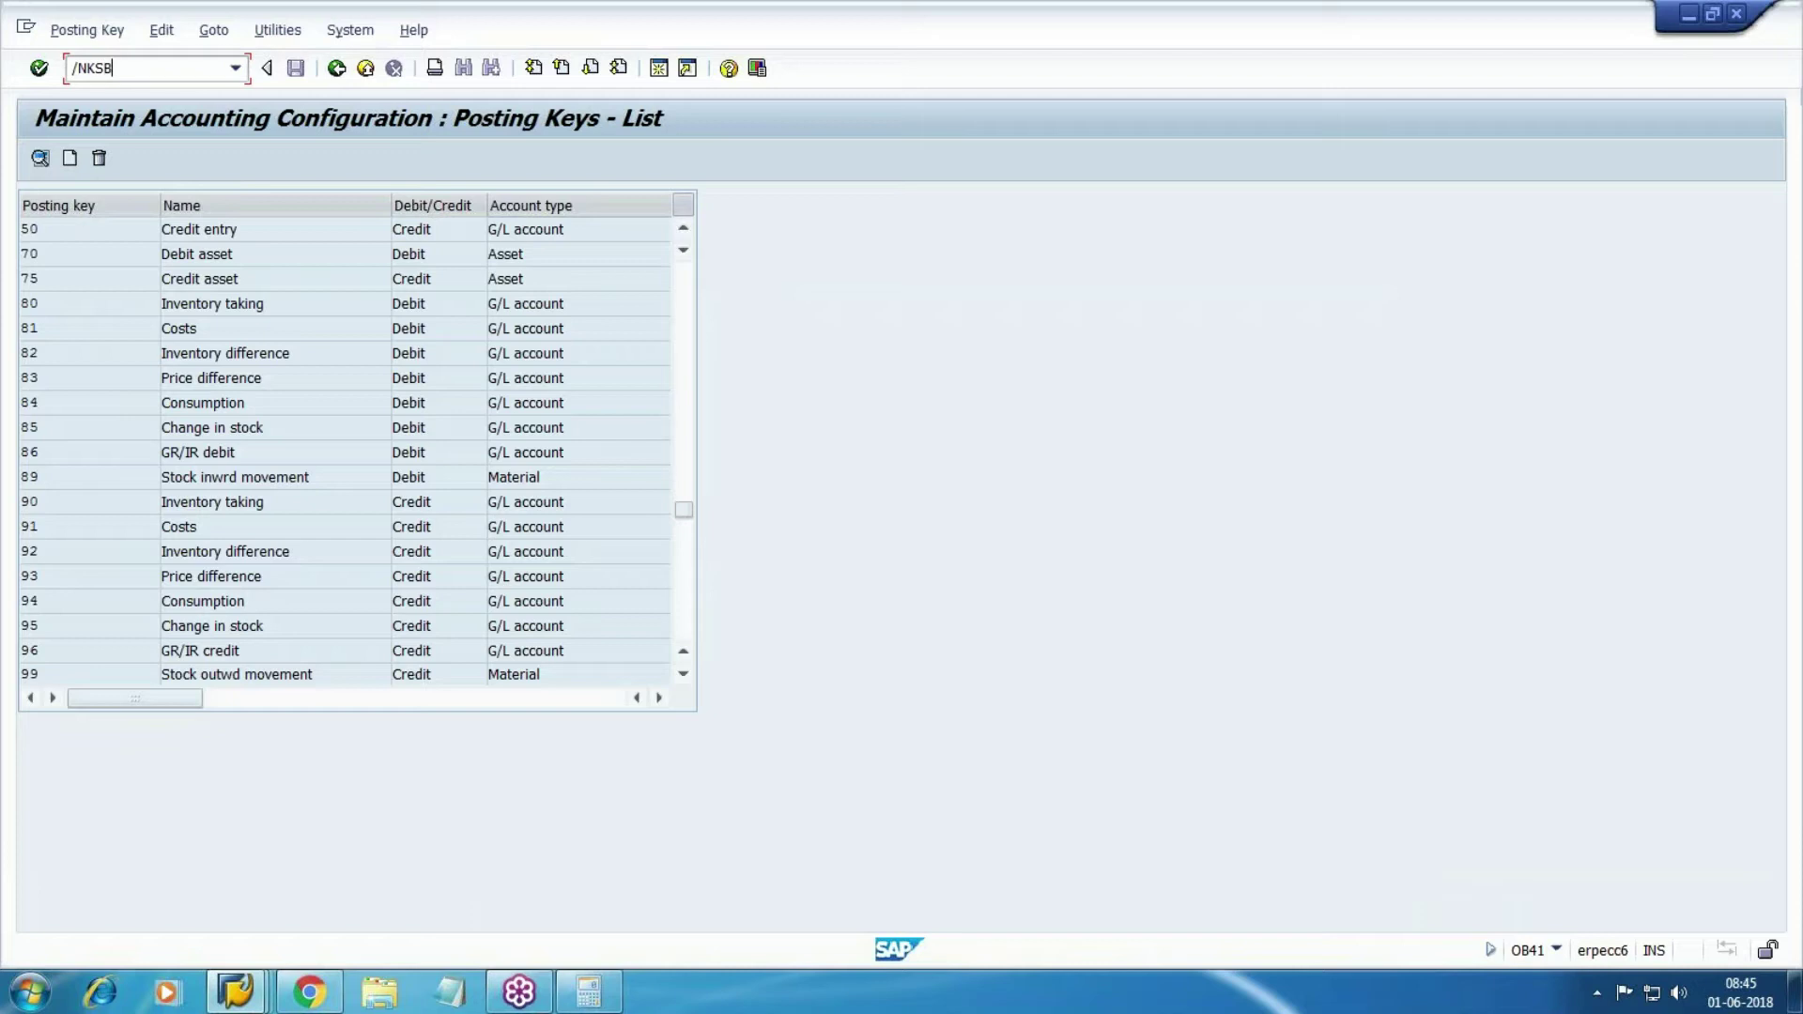
{"action": "key", "text": "Return"}
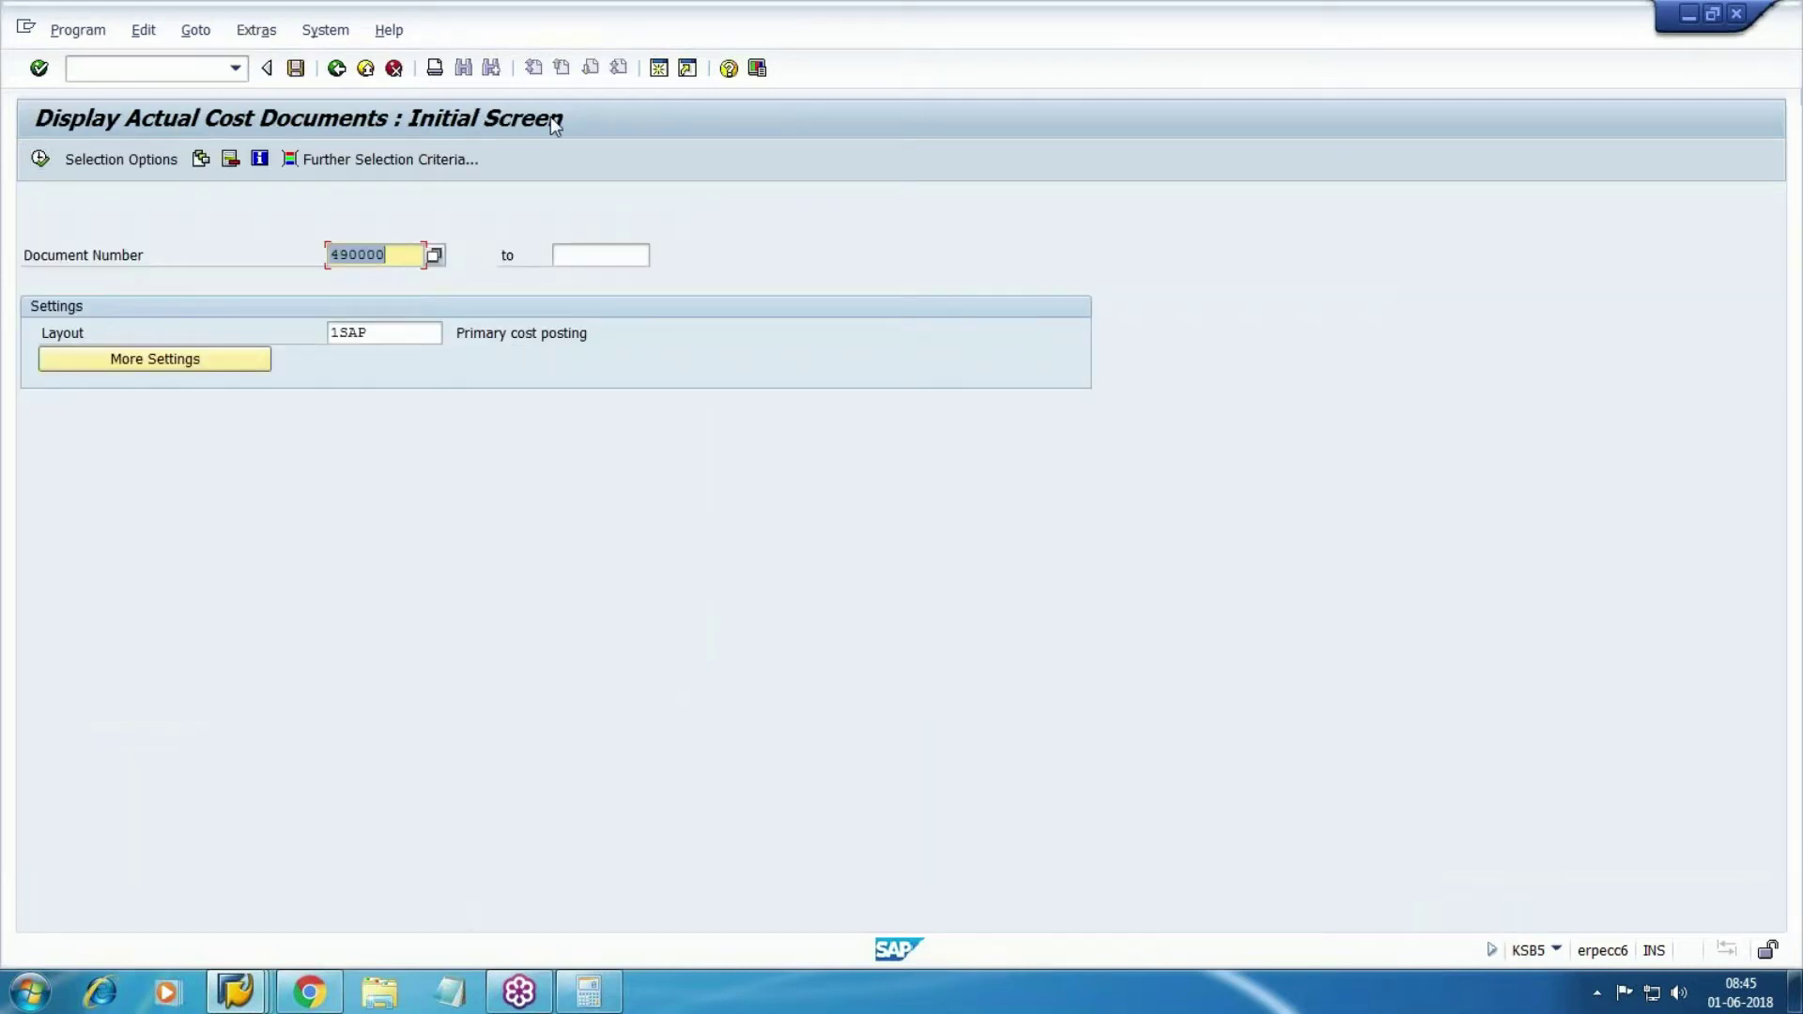
{"action": "left_click", "coordinate": [40, 158]}
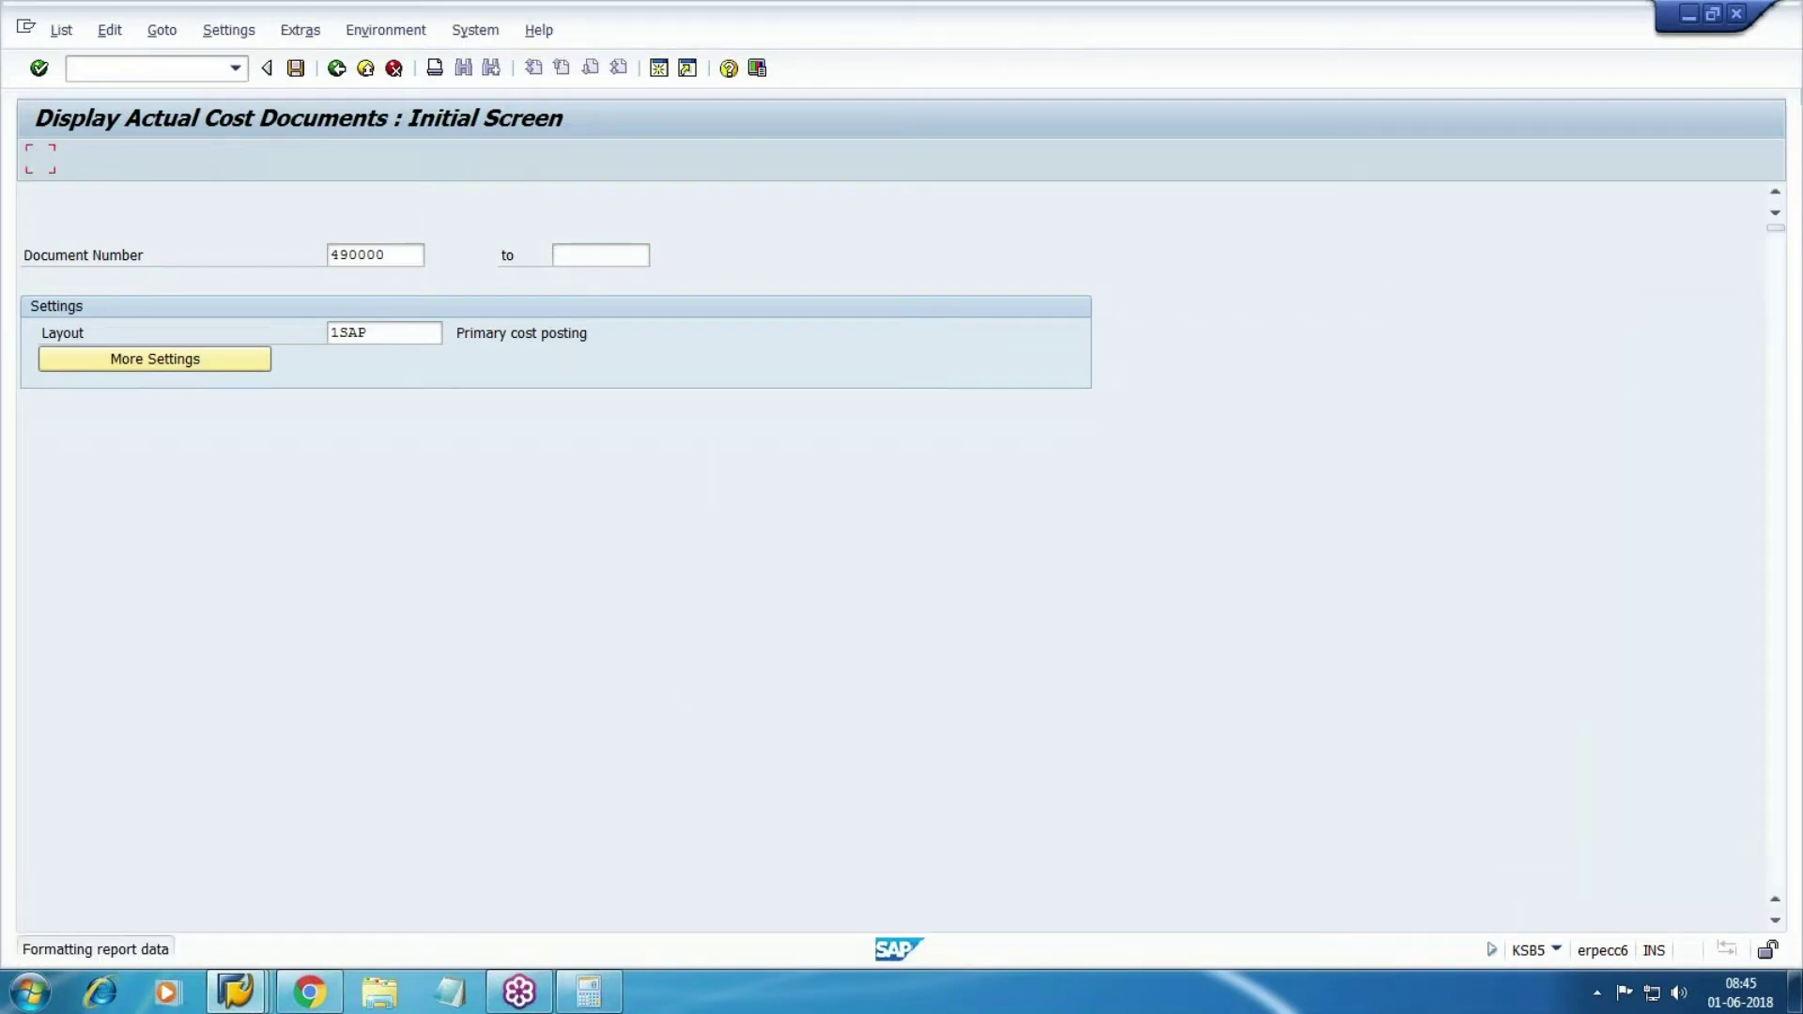
- Rerun the actual cost document display with controlling document number 1
{"action": "key", "text": "F3"}
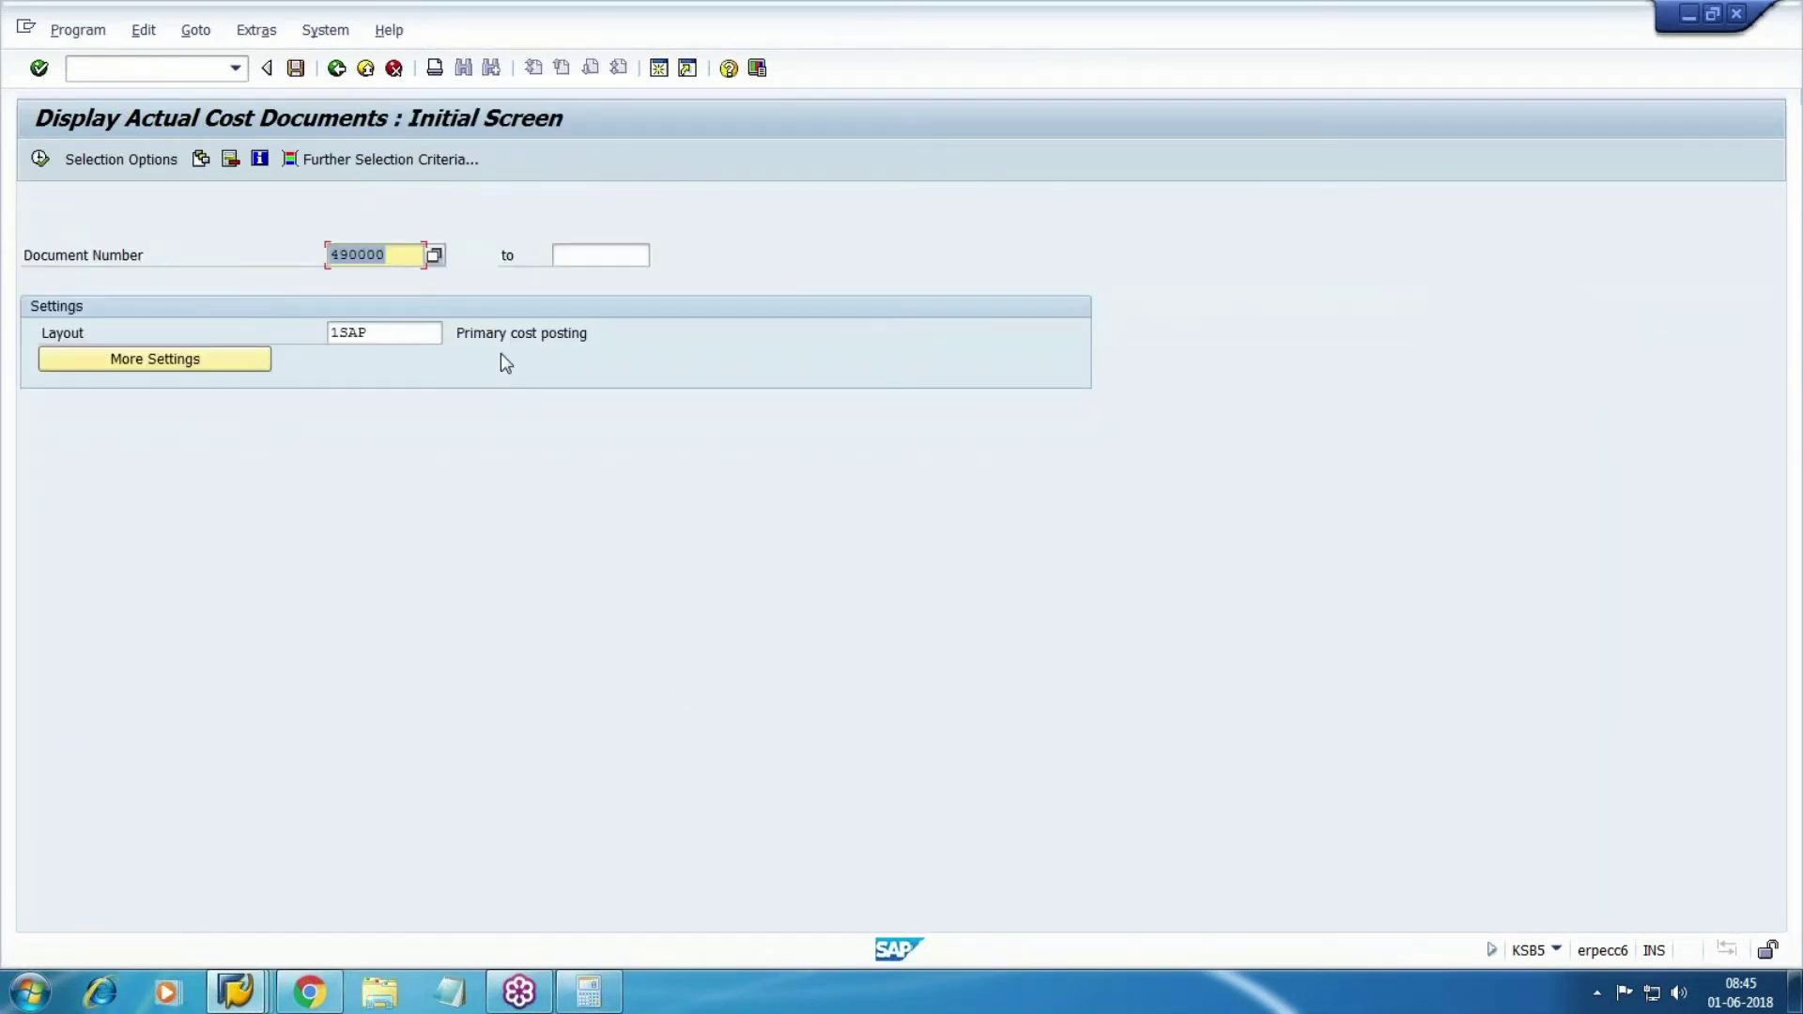
{"action": "type", "text": "1"}
{"action": "key", "text": "Escape"}
{"action": "left_click", "coordinate": [40, 158]}
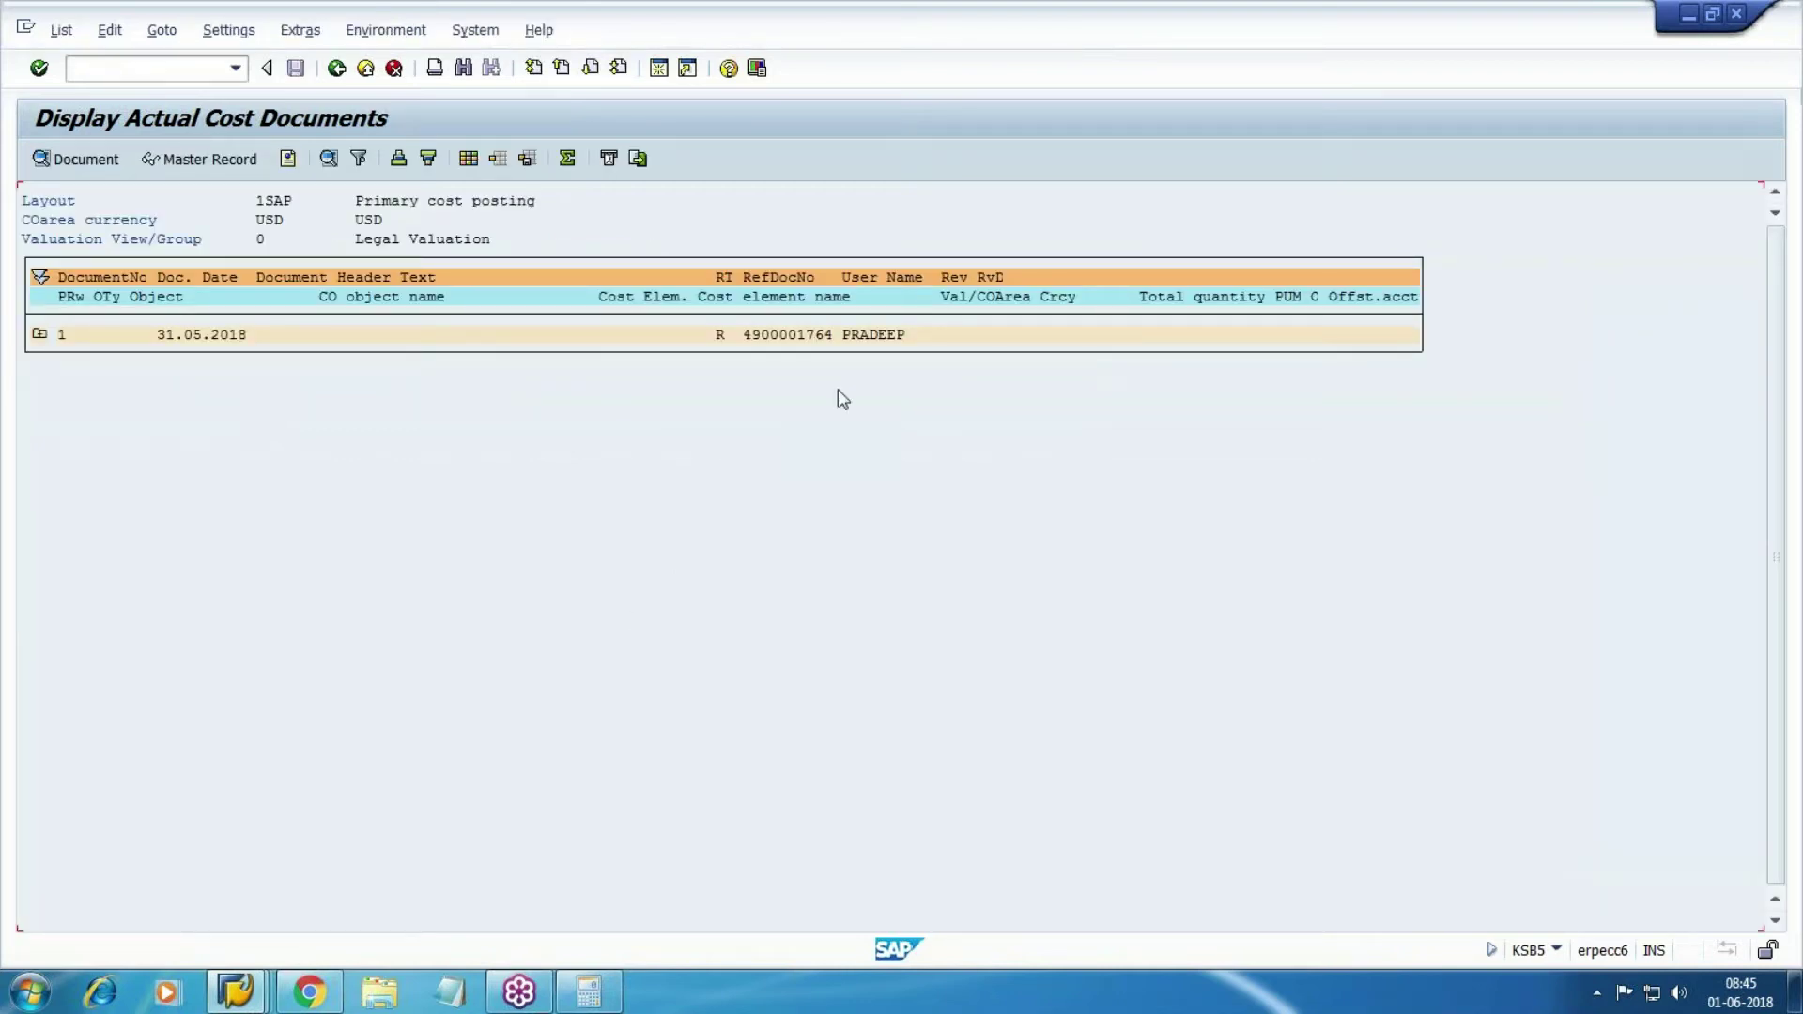
- Compare the cost document's reference number with the material document number in the Google Docs working notes, and expand the document's cost line
{"action": "left_click_drag", "start_coordinate": [748, 336], "coordinate": [838, 336]}
{"action": "key", "text": "ctrl+c"}
{"action": "left_click", "coordinate": [309, 992]}
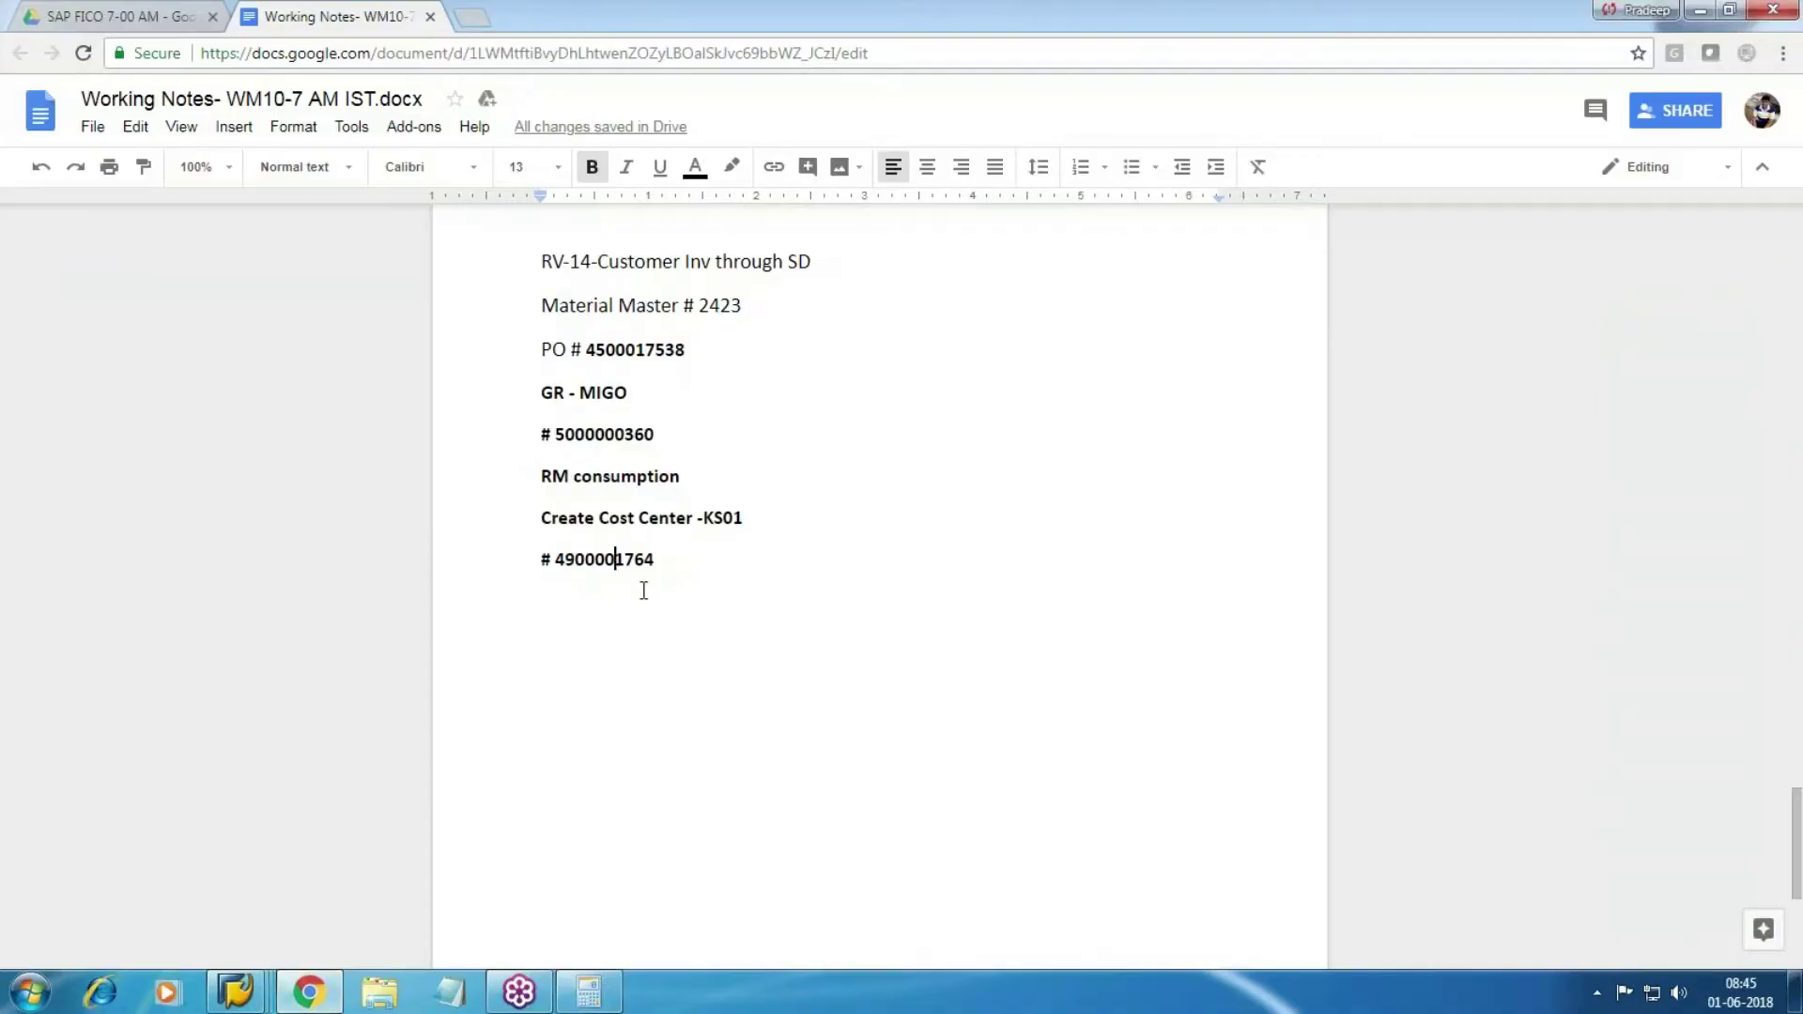
{"action": "key", "text": "alt+Tab"}
{"action": "left_click_drag", "start_coordinate": [732, 336], "coordinate": [1002, 338]}
{"action": "key", "text": "ctrl+c"}
{"action": "left_click", "coordinate": [39, 335]}
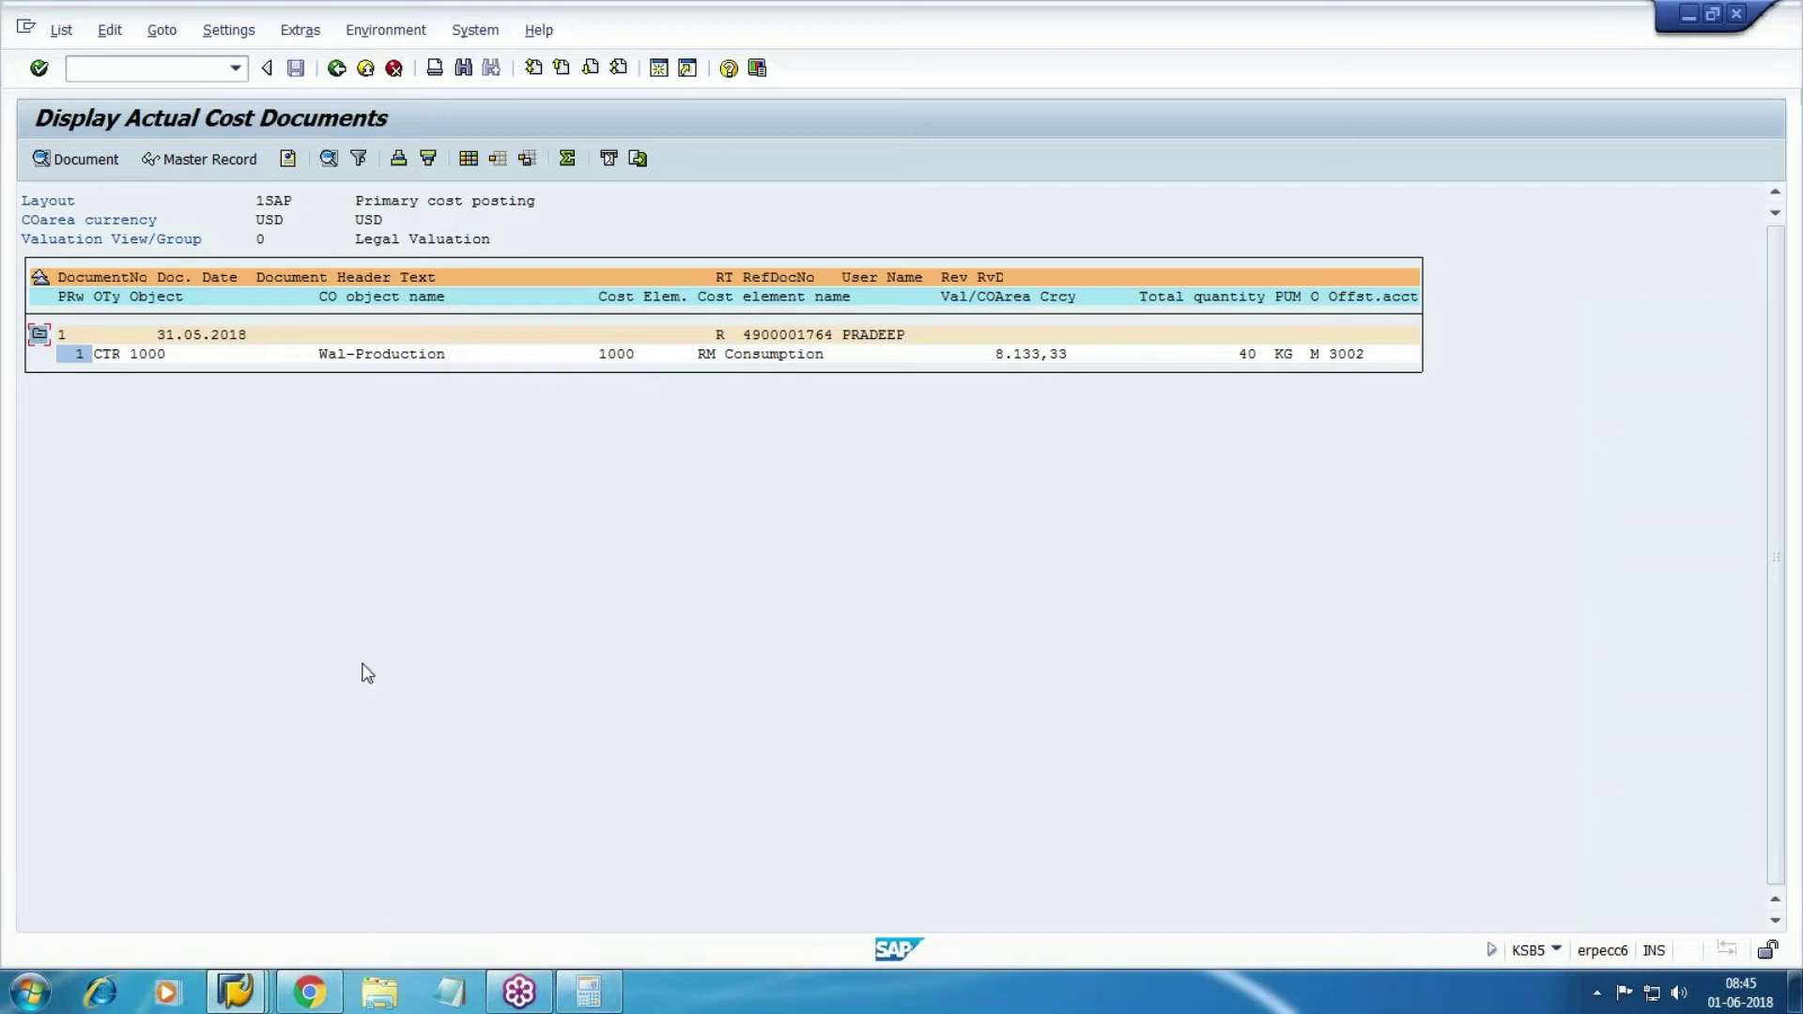
- Rerun the stock overview for material 2423 to check its remaining unrestricted stock
{"action": "left_click", "coordinate": [235, 991]}
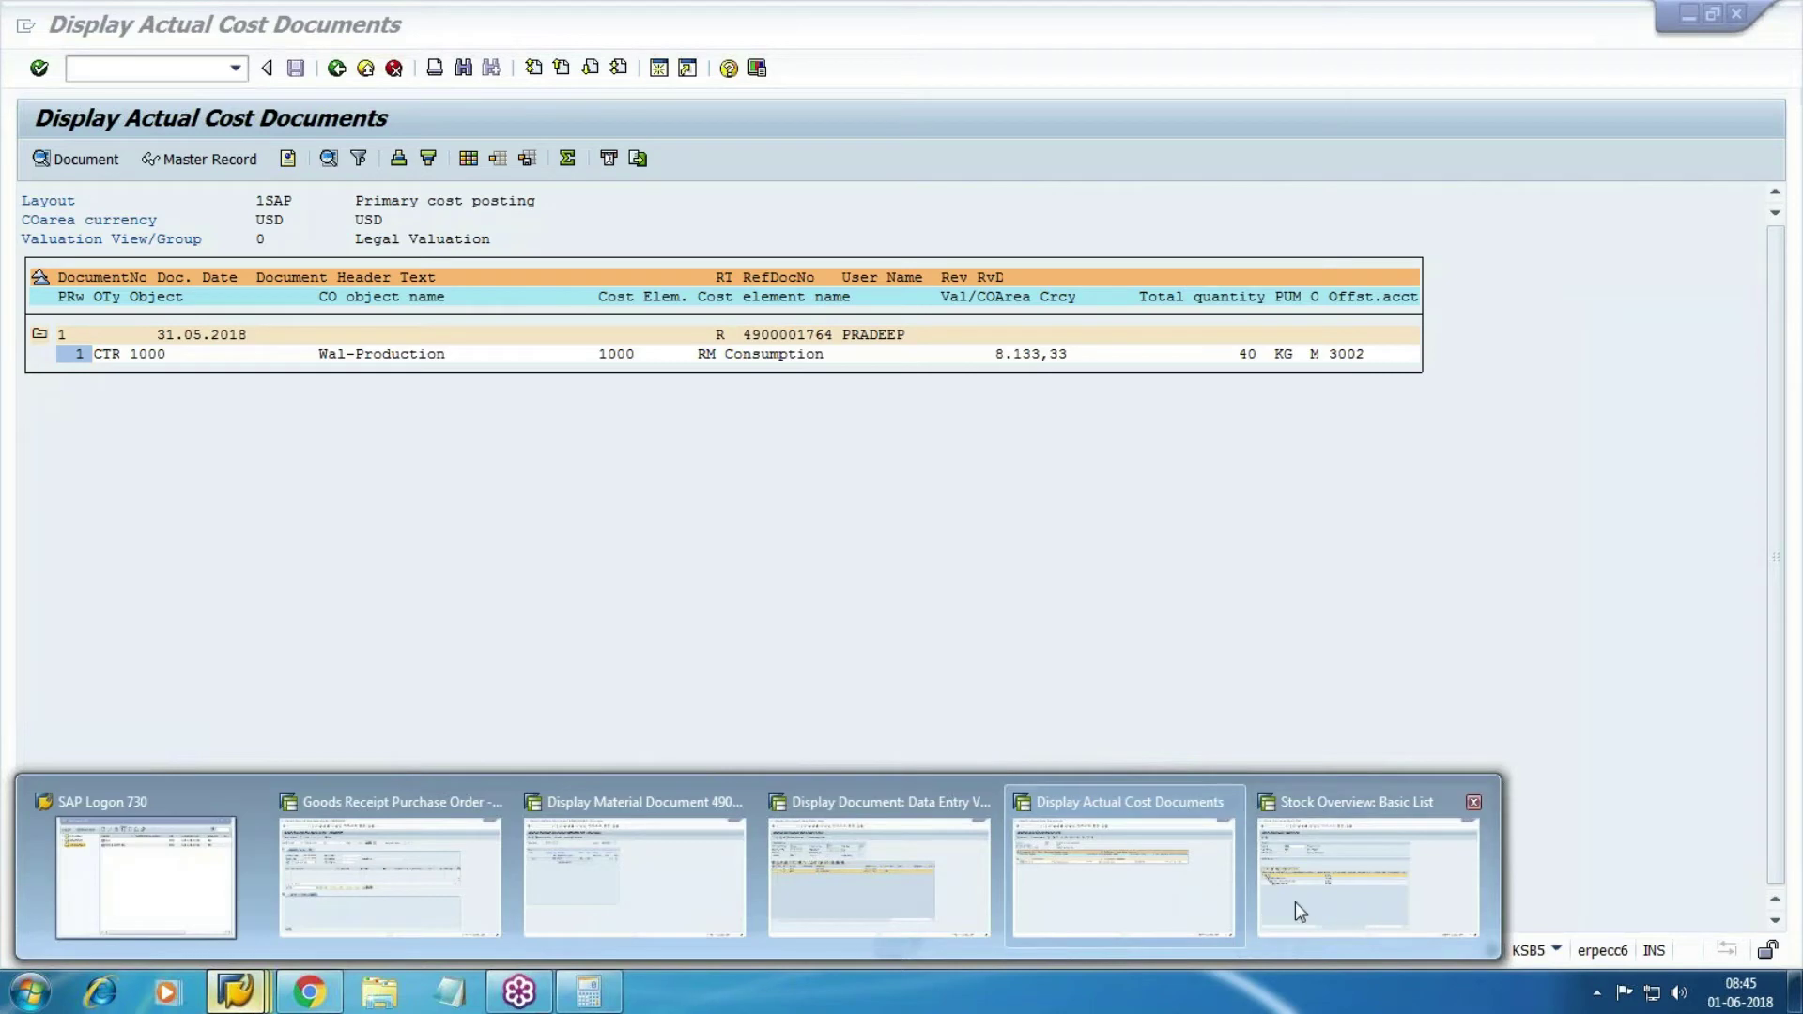
{"action": "left_click", "coordinate": [1326, 897]}
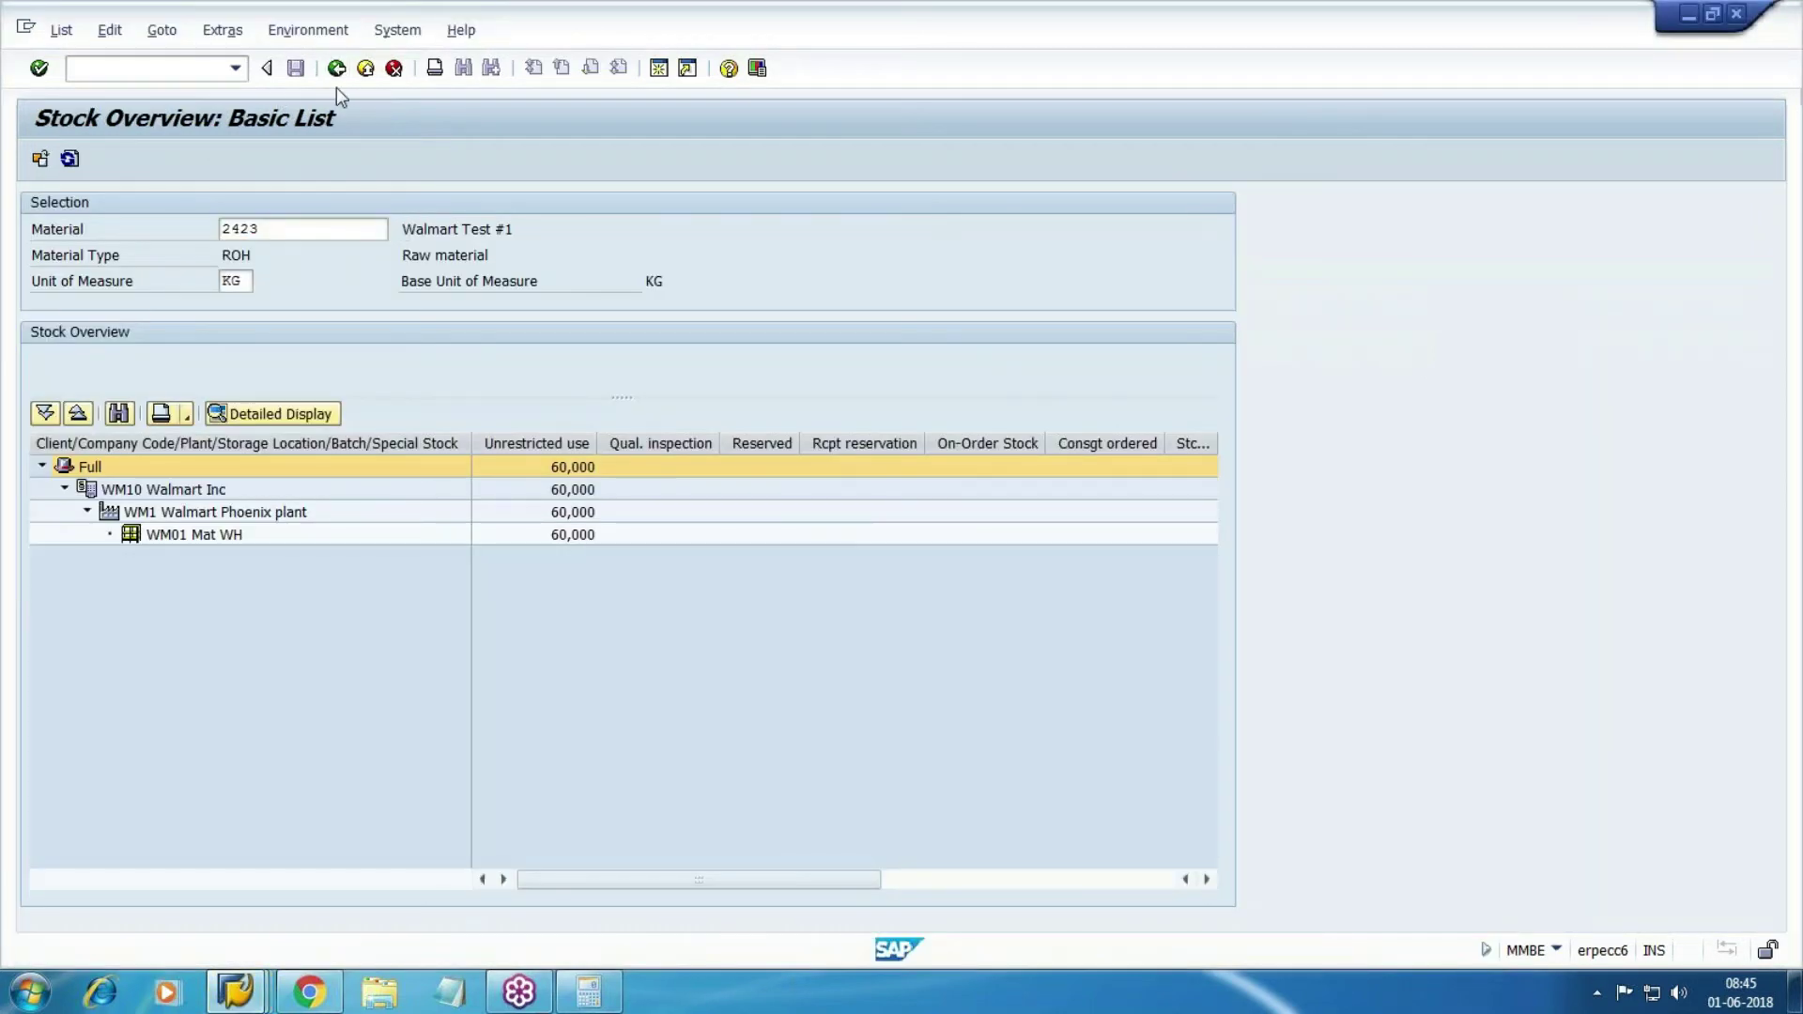
{"action": "left_click", "coordinate": [337, 68]}
{"action": "key", "text": "F8"}
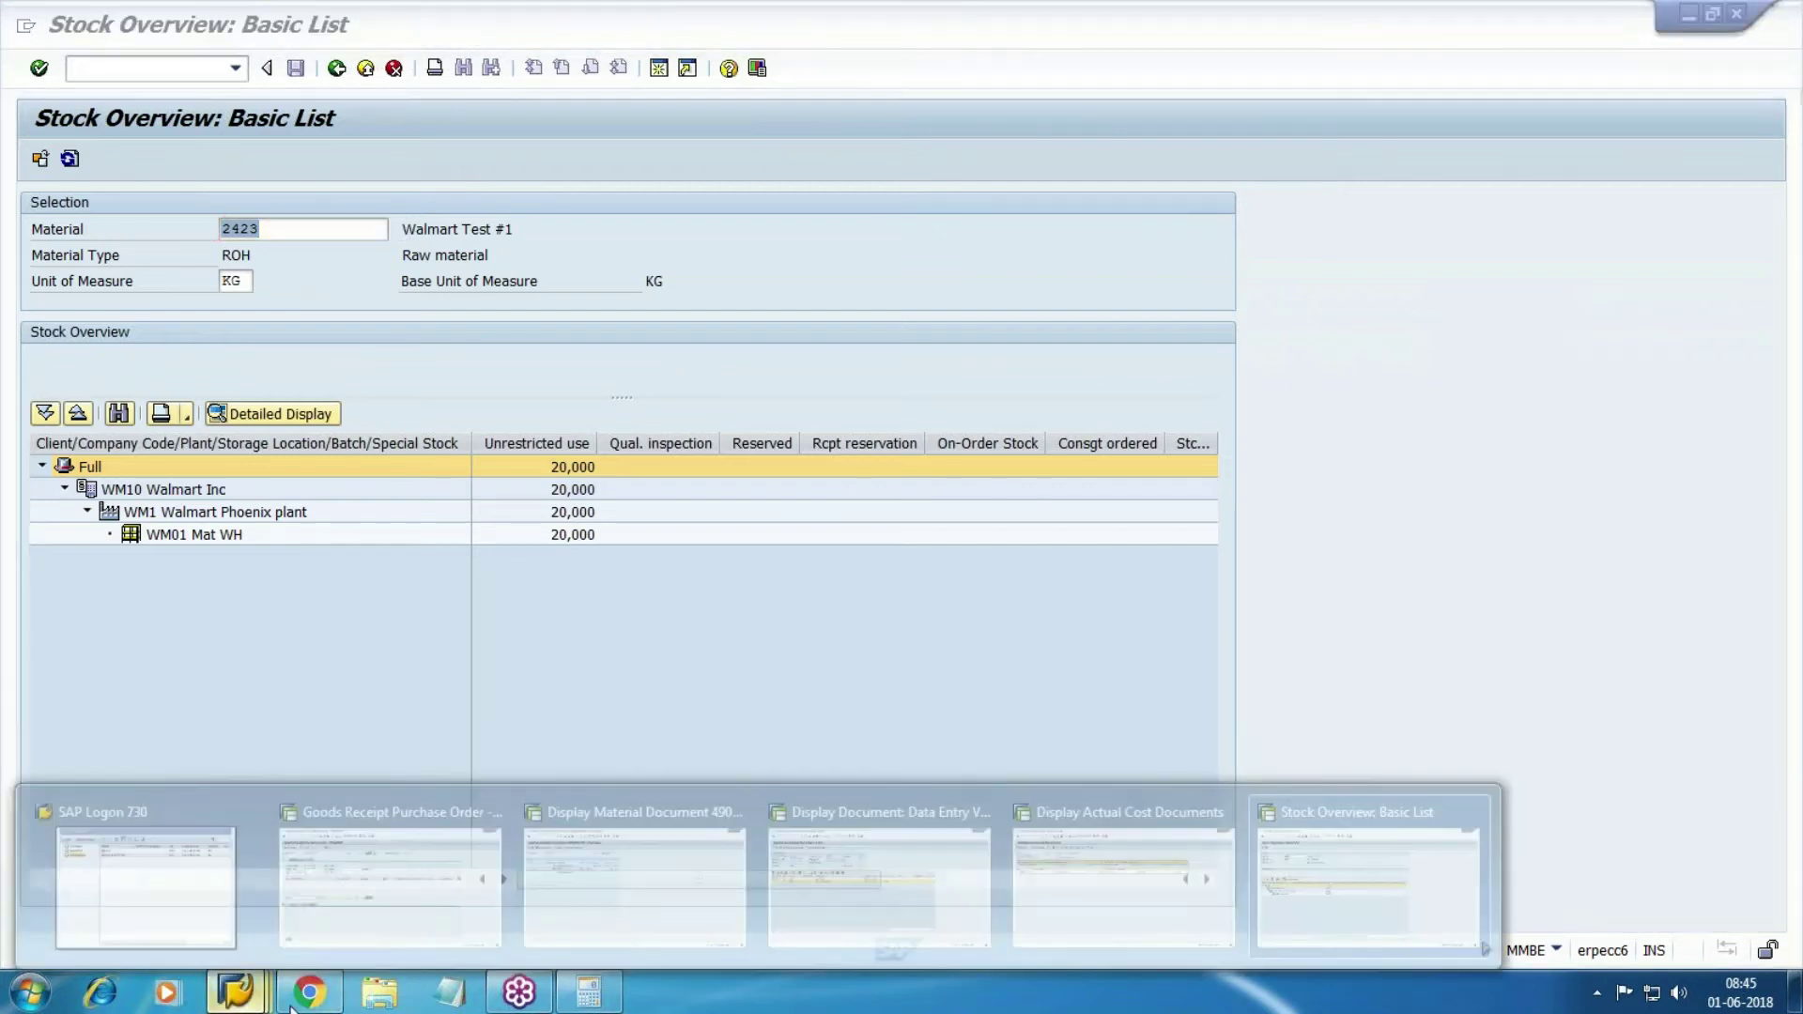
- Close the list of accounting documents and return from the RM Consumption line item to the G/L line item display
{"action": "left_click", "coordinate": [235, 990]}
{"action": "left_click", "coordinate": [782, 888]}
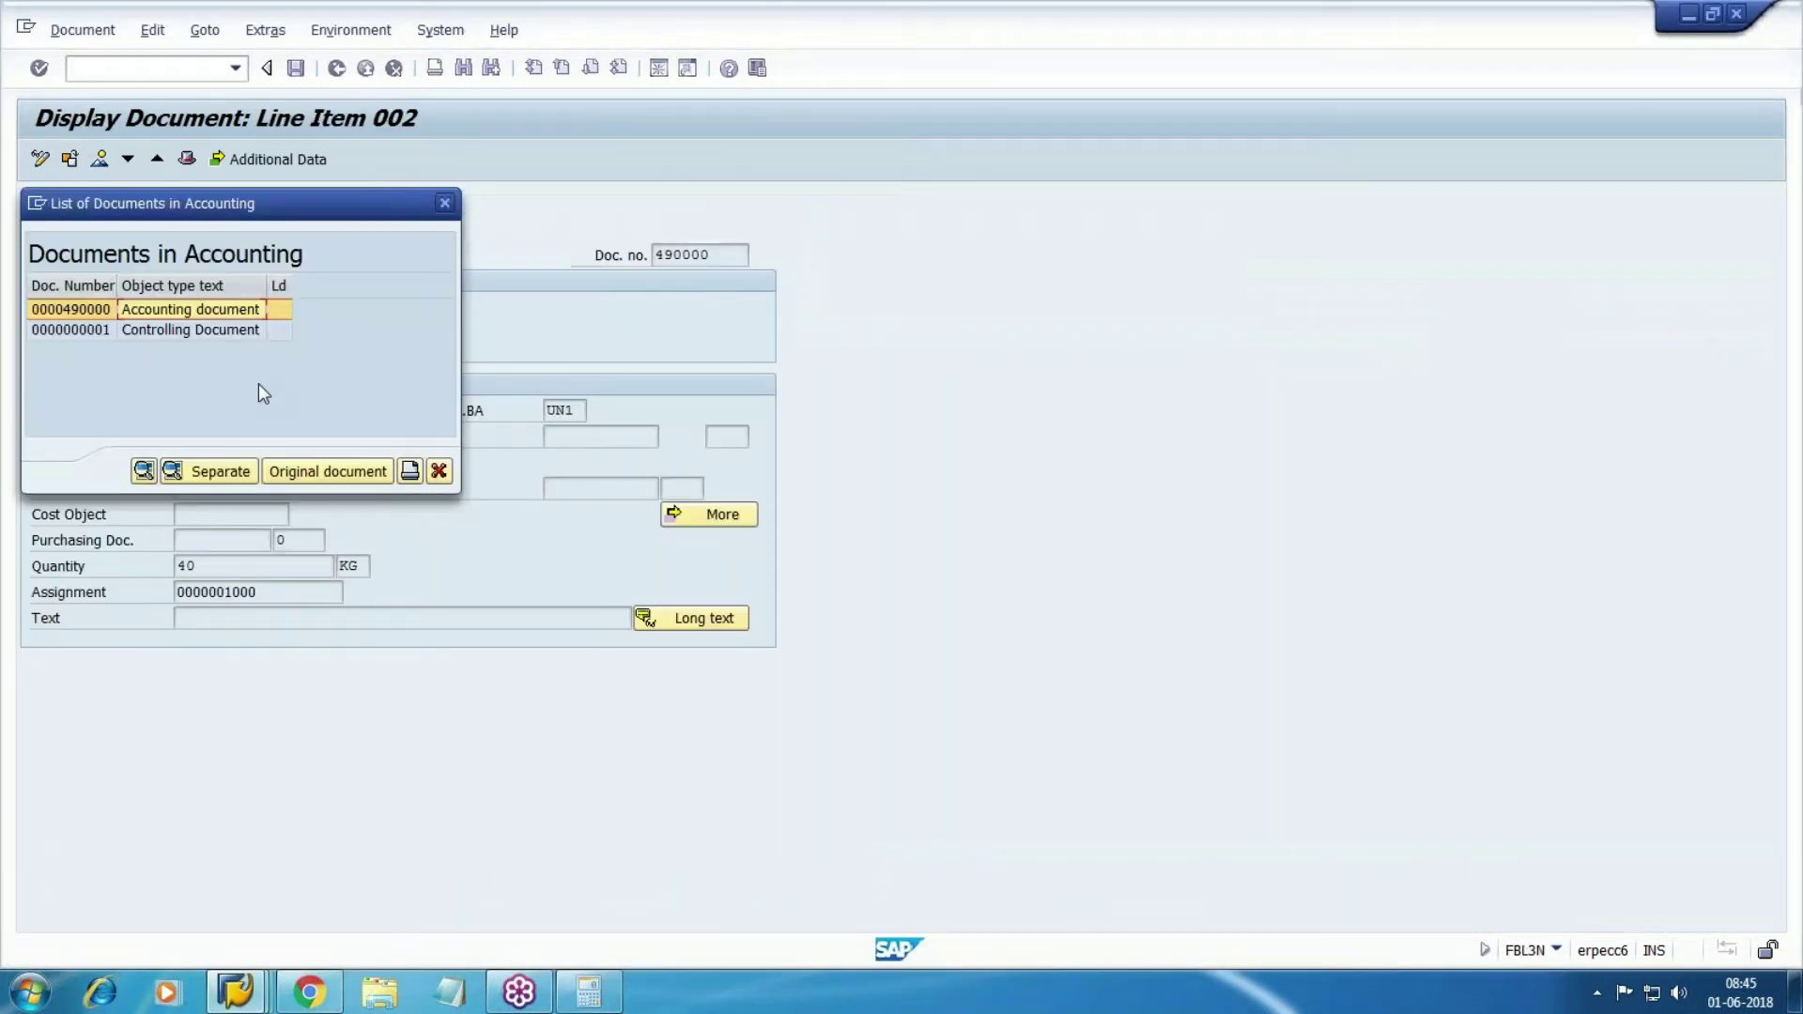
{"action": "left_click", "coordinate": [444, 203]}
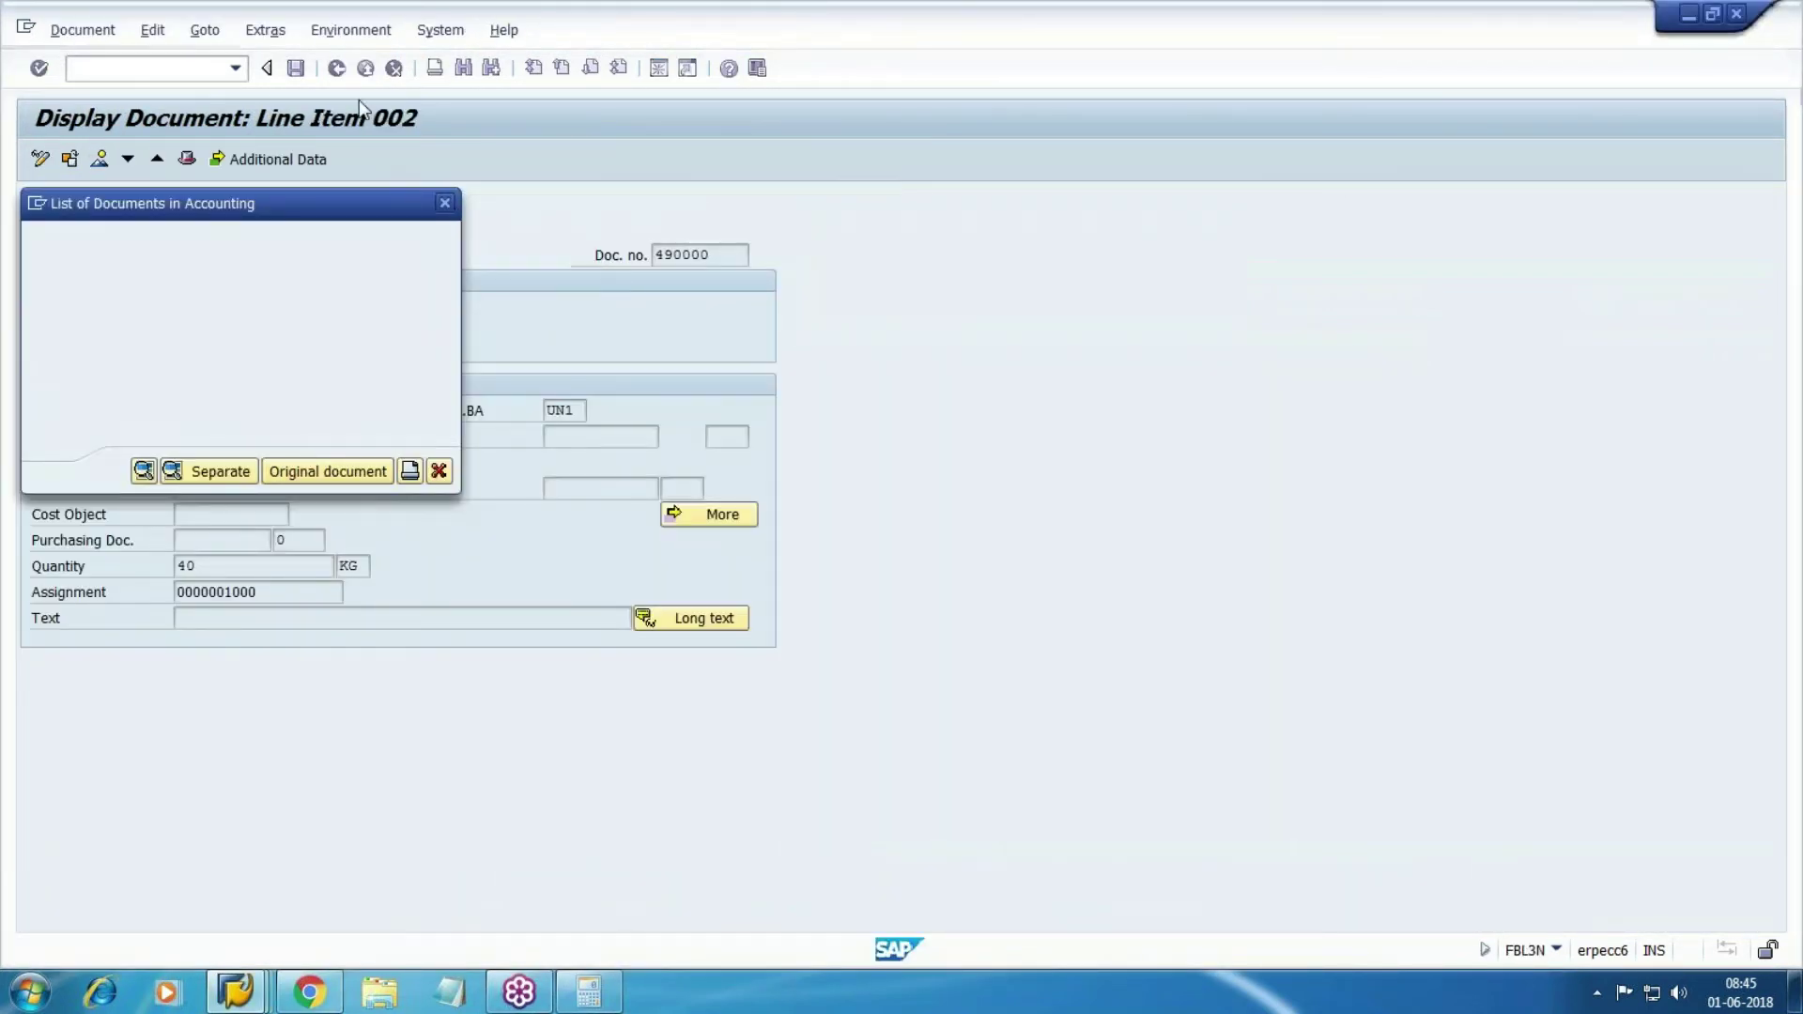
{"action": "left_click", "coordinate": [336, 67]}
- Run transaction KSB1 for cost center 1000, posting dates 01.05.2018 to 31.05.2018, using layout /ZLI_COST
{"action": "left_click", "coordinate": [235, 991]}
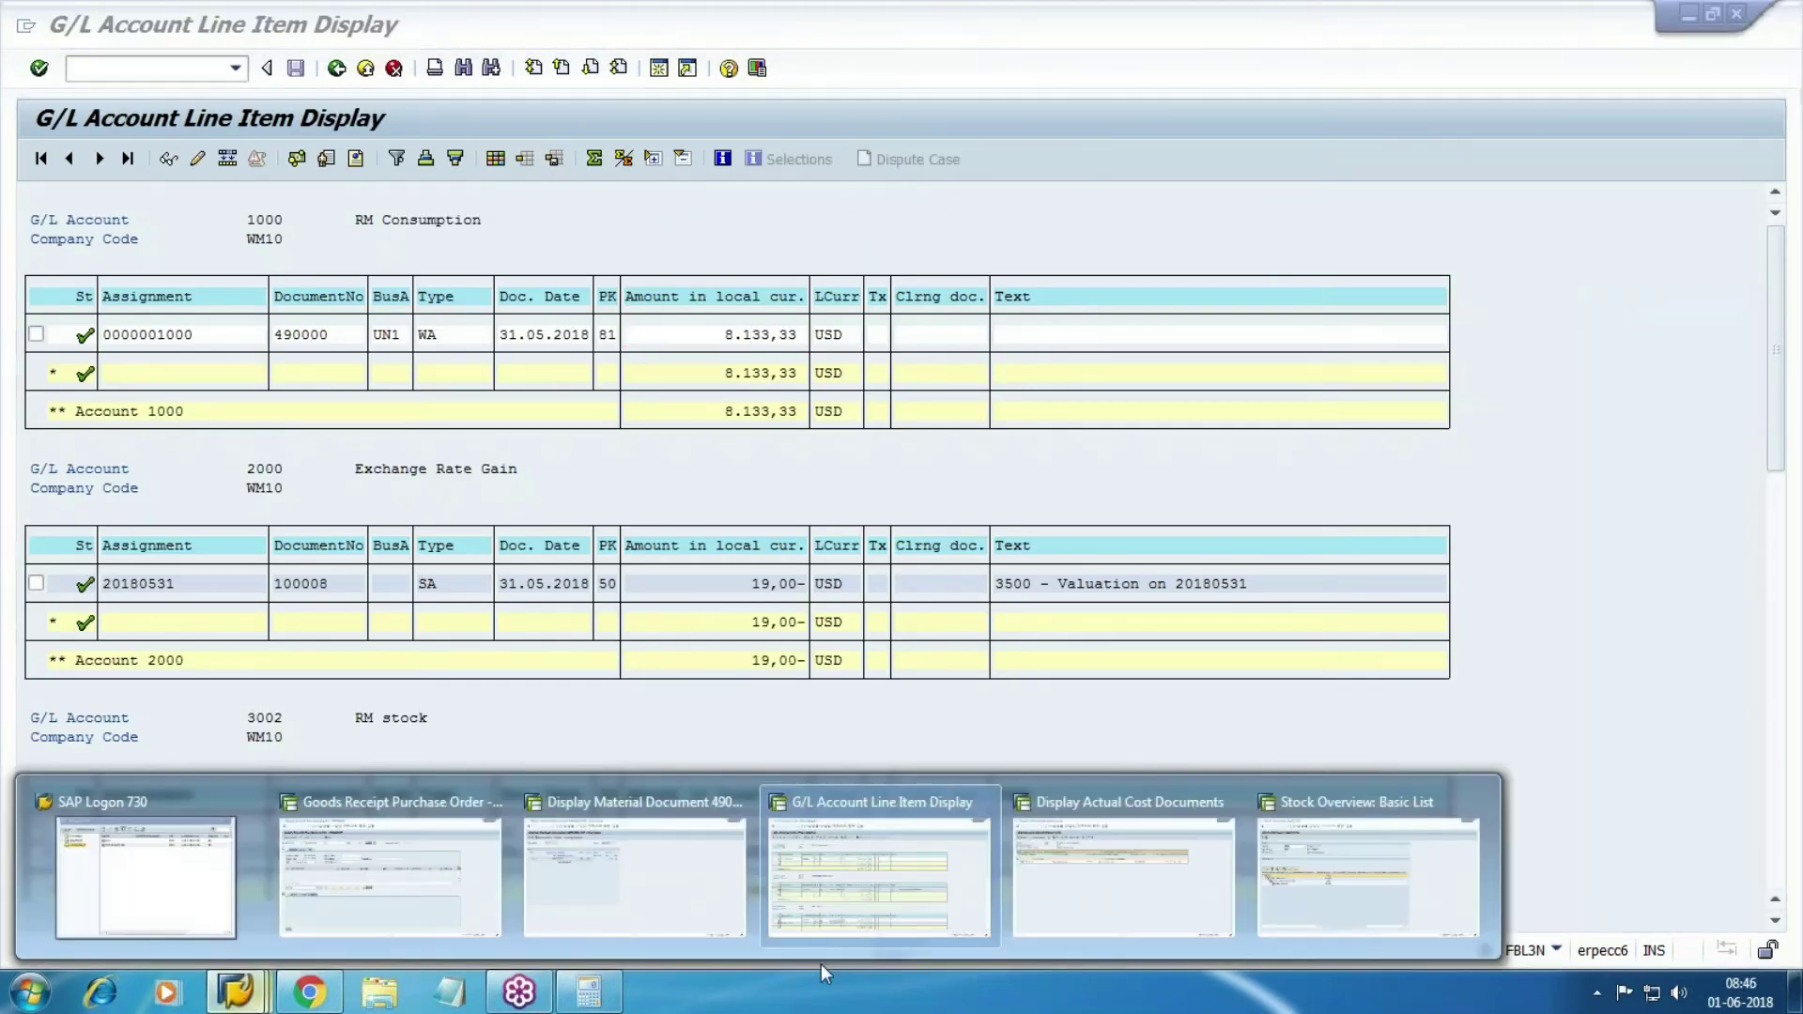
{"action": "left_click", "coordinate": [1146, 893]}
{"action": "left_click", "coordinate": [114, 62]}
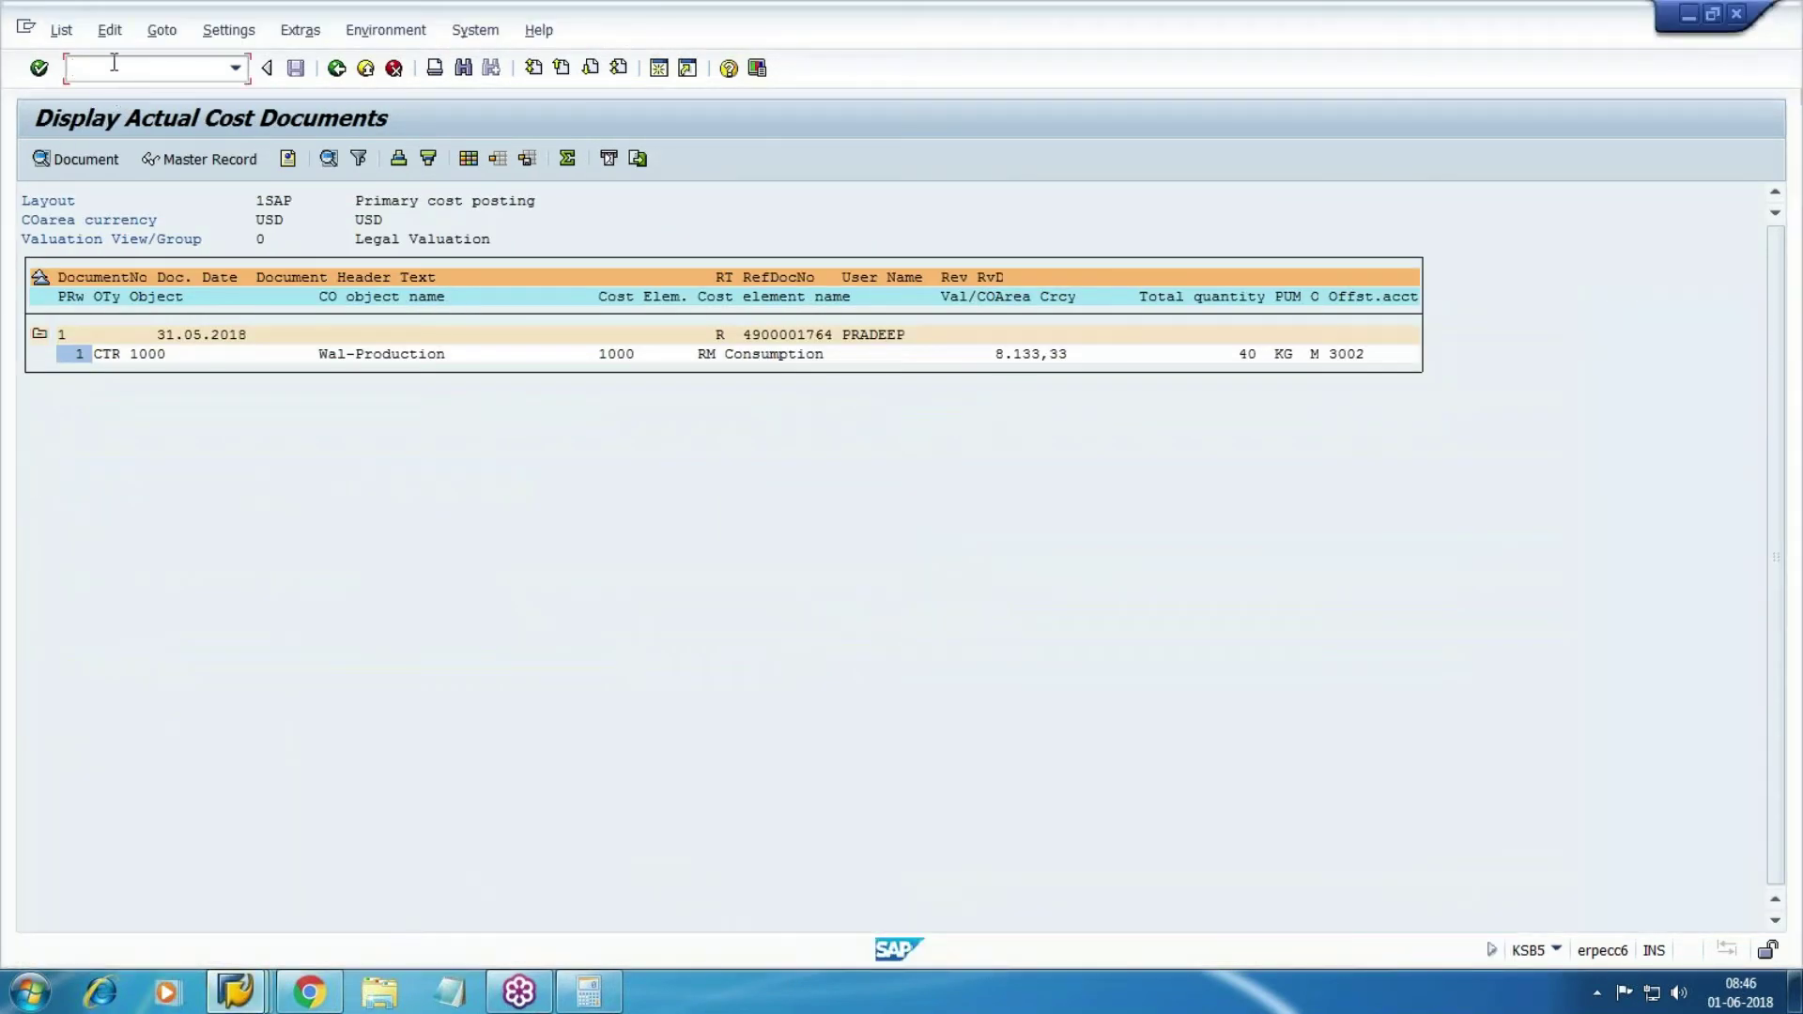
{"action": "type", "text": "/N"}
{"action": "key", "text": "BackSpace"}
{"action": "key", "text": "BackSpace"}
{"action": "type", "text": "/NKSB1"}
{"action": "key", "text": "Return"}
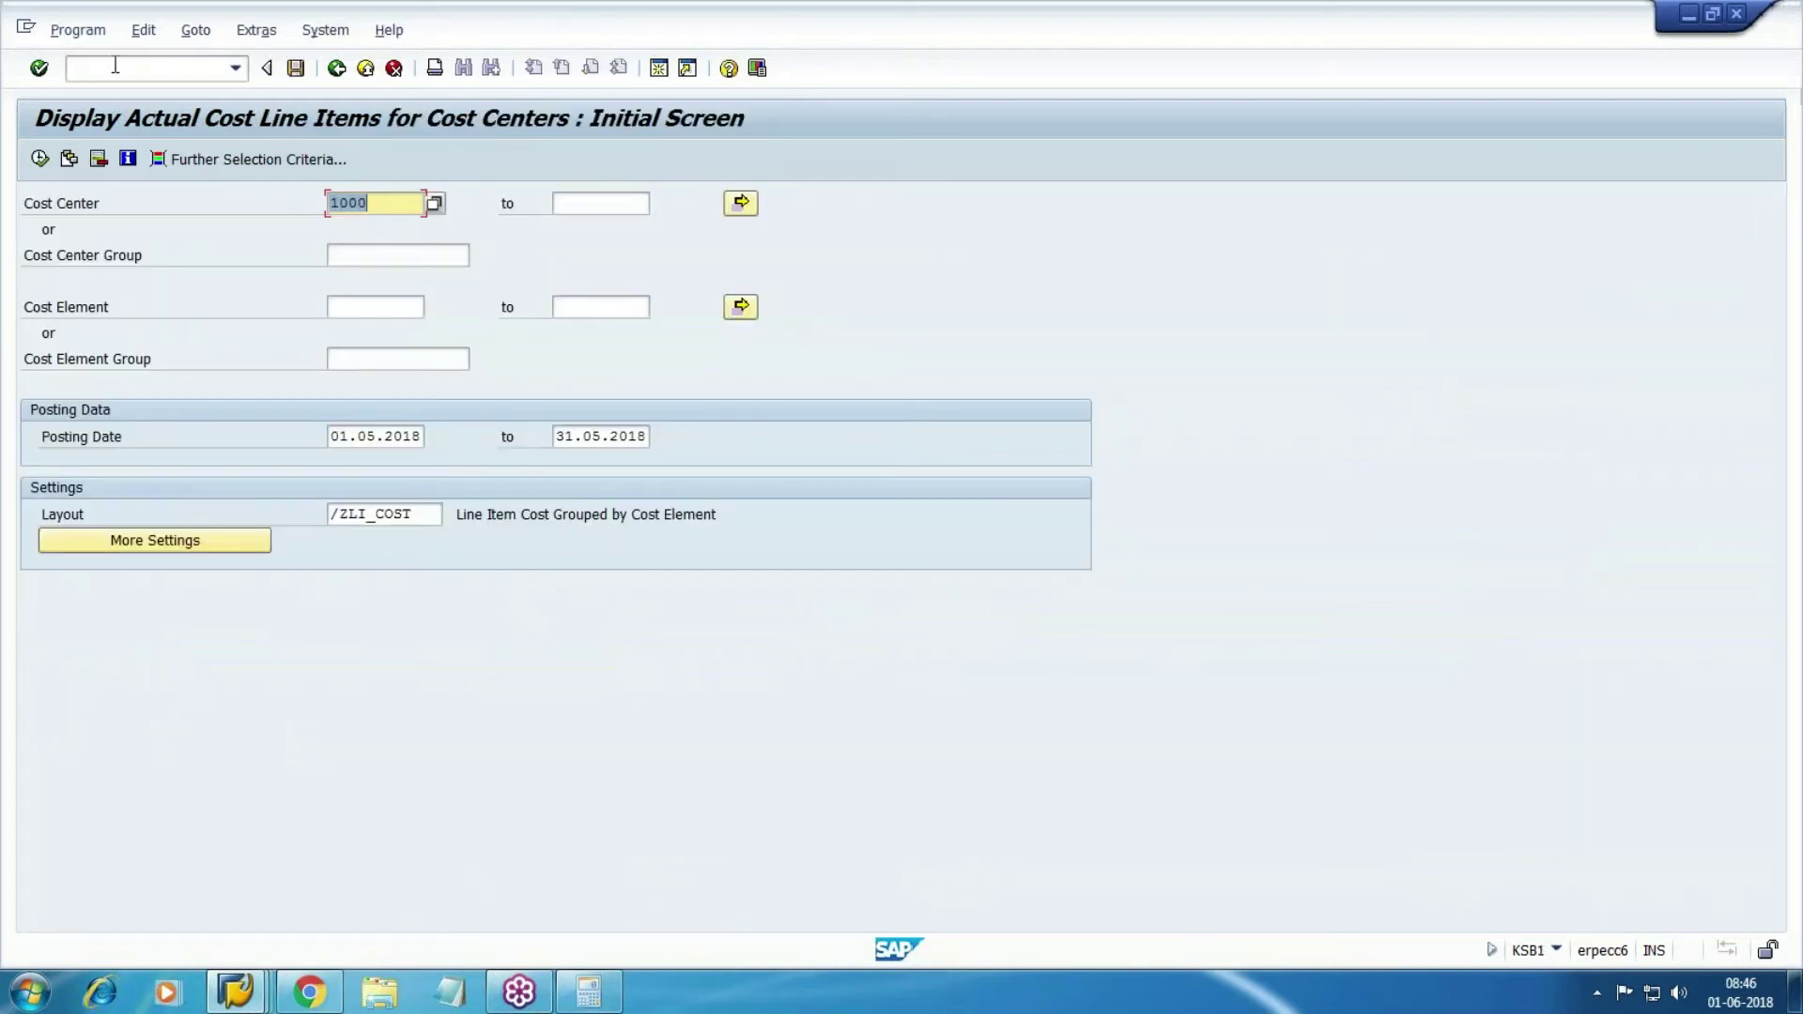
{"action": "left_click", "coordinate": [40, 159]}
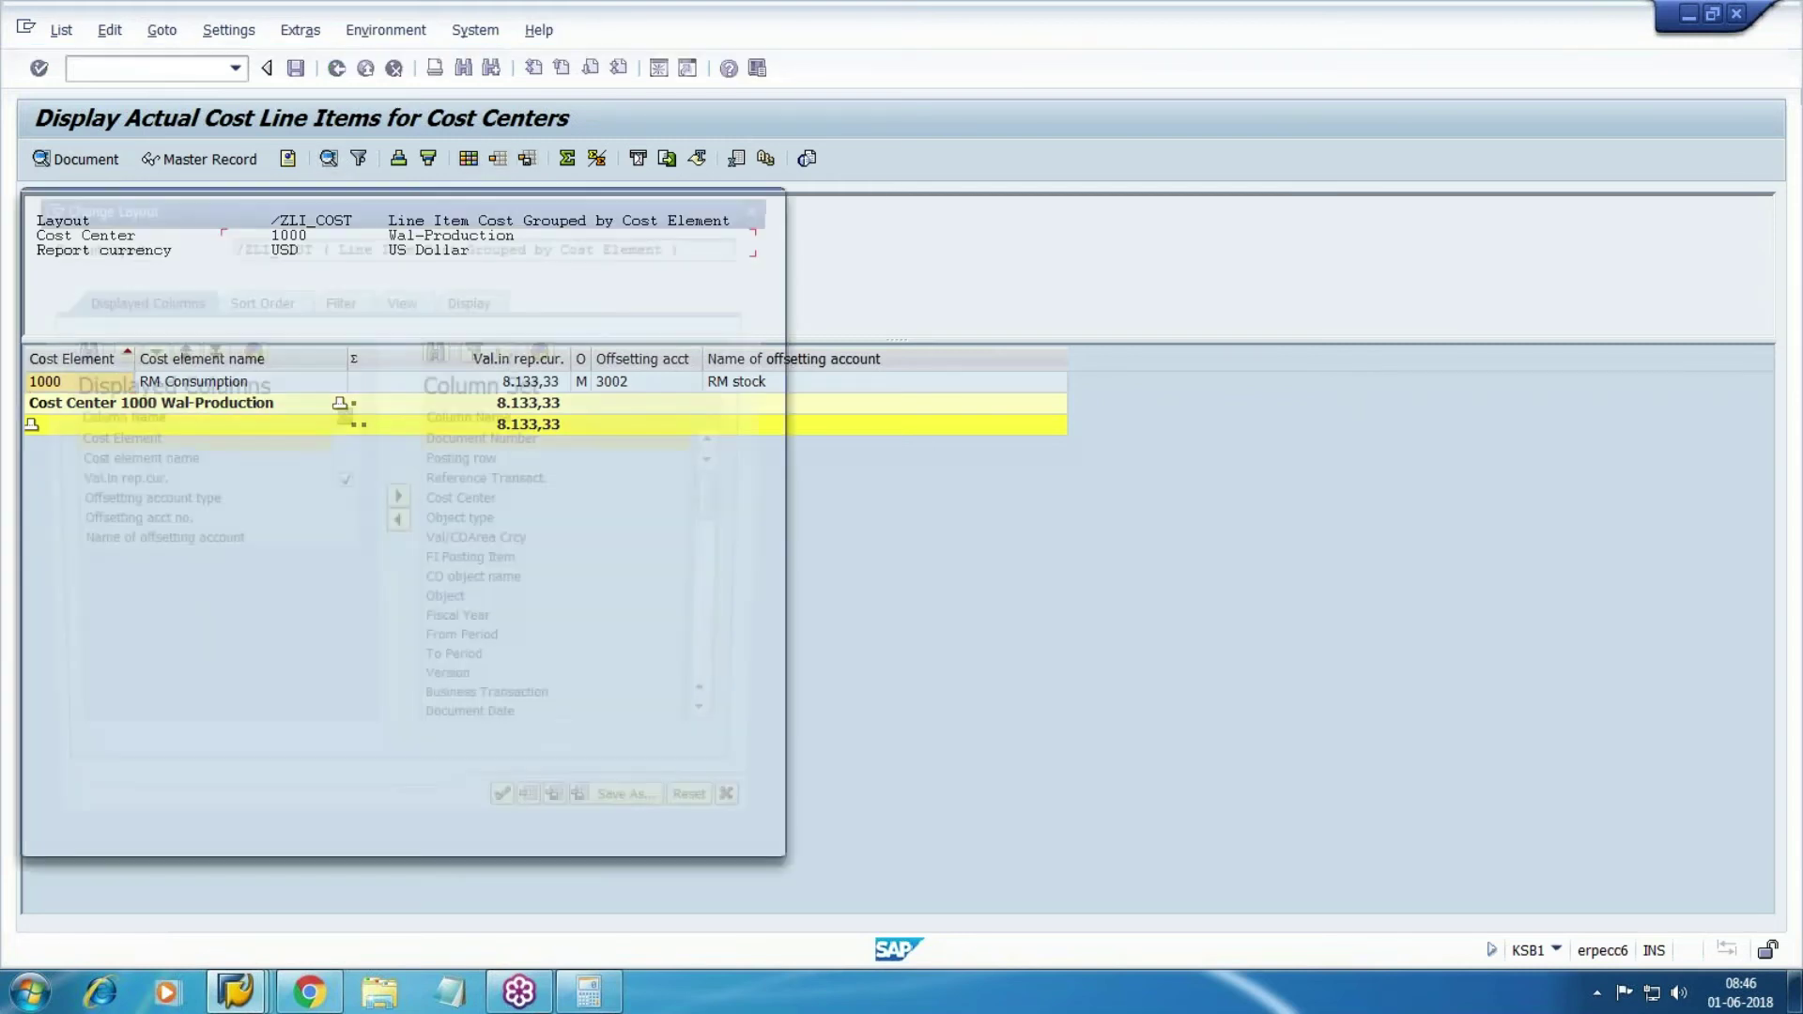
- Find the Total quantity field and add it as a displayed column in the cost line item layout
{"action": "left_click", "coordinate": [439, 350]}
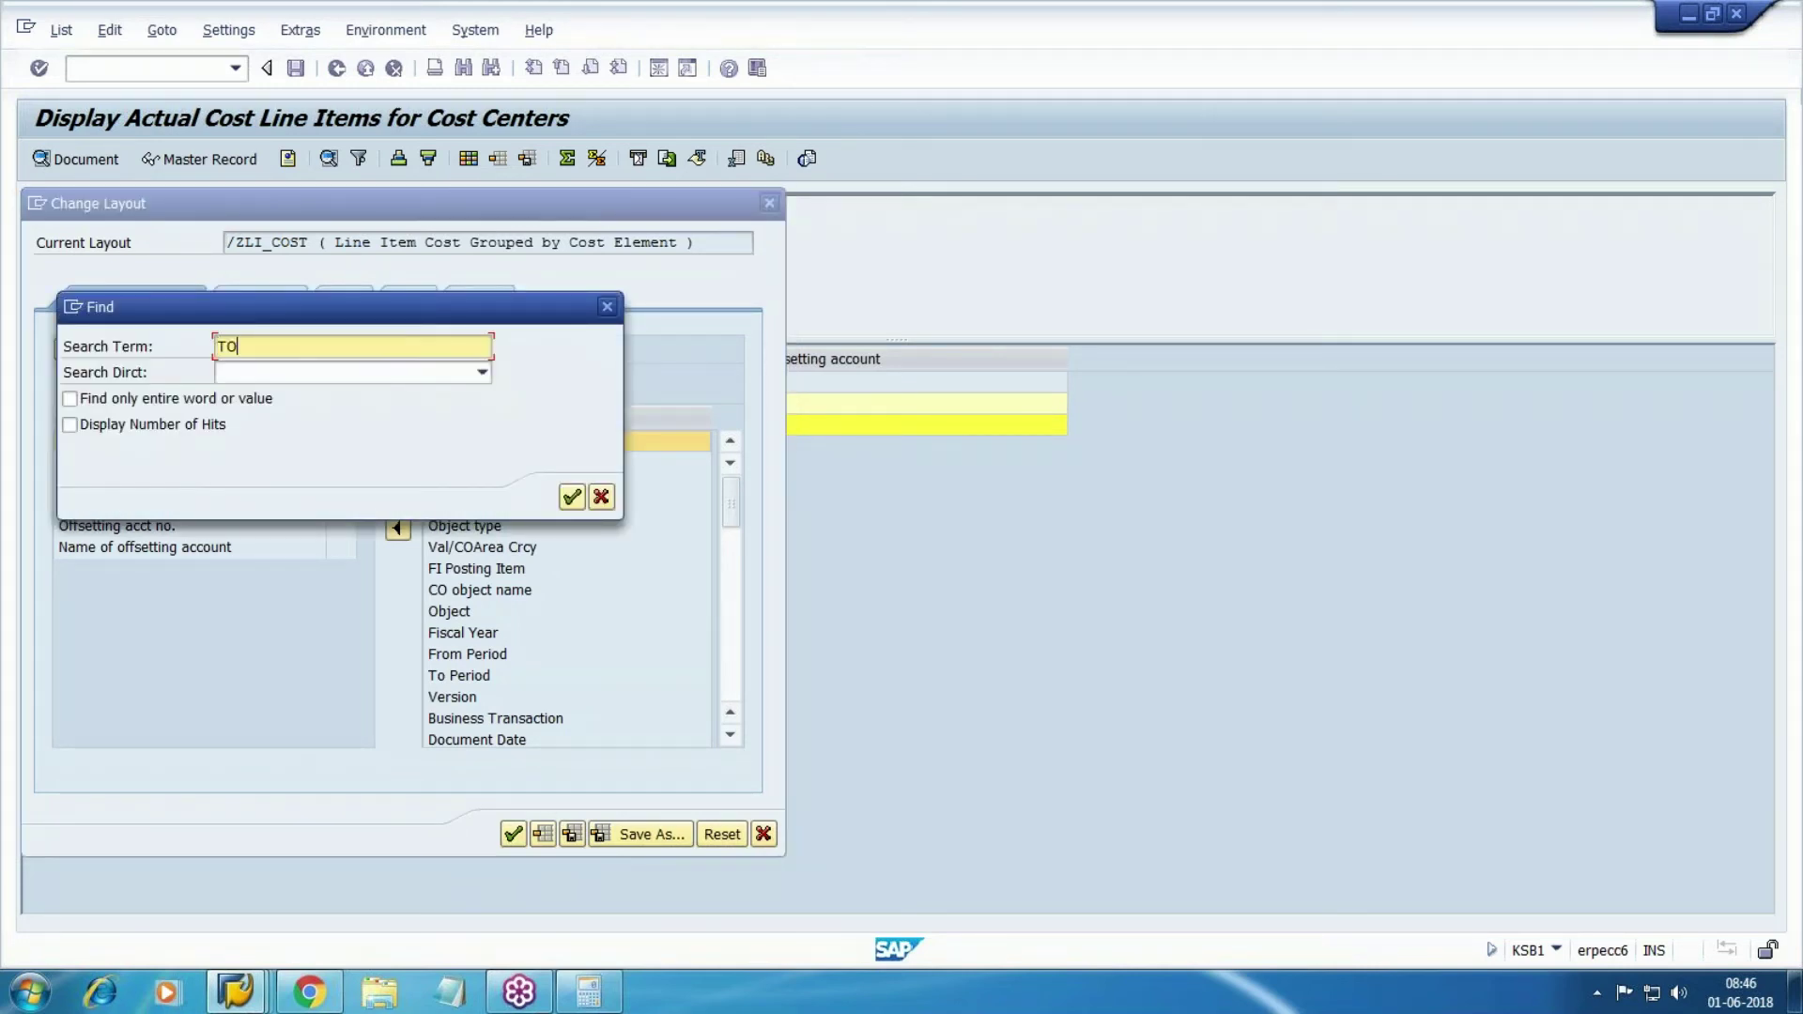
{"action": "key", "text": "Return"}
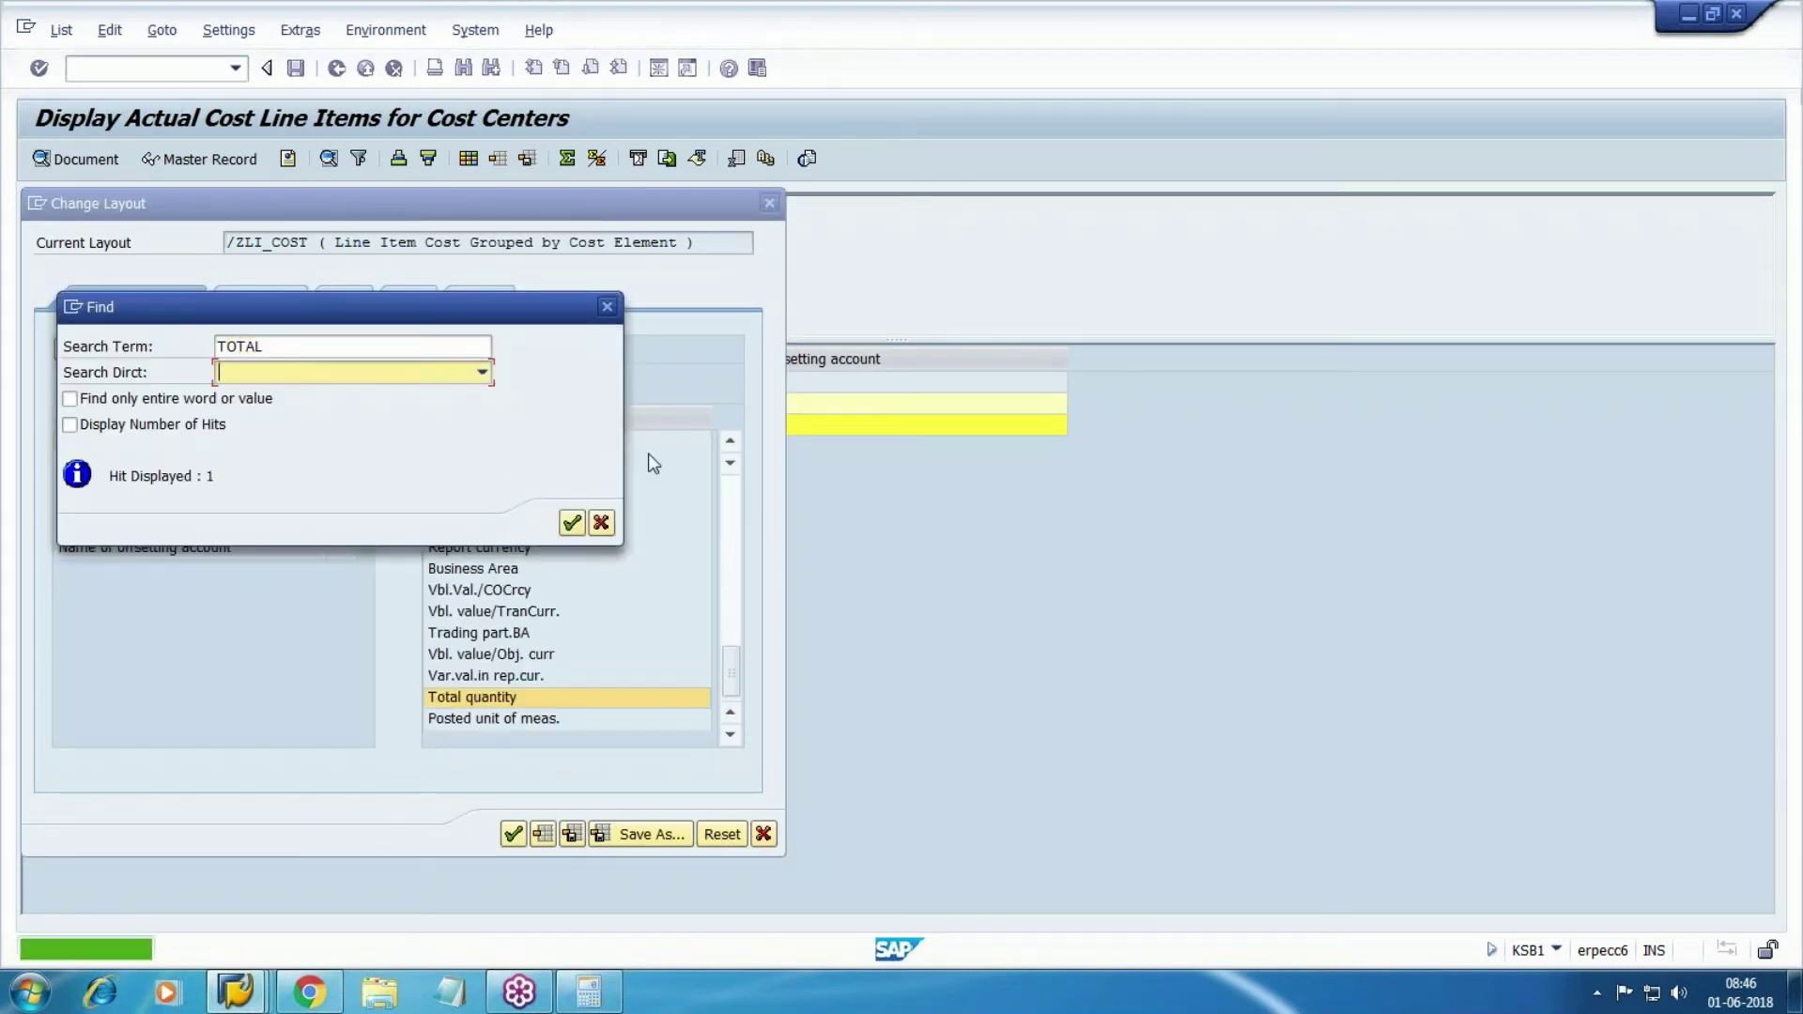
{"action": "left_click", "coordinate": [608, 308]}
{"action": "left_click", "coordinate": [397, 528]}
{"action": "left_click", "coordinate": [514, 834]}
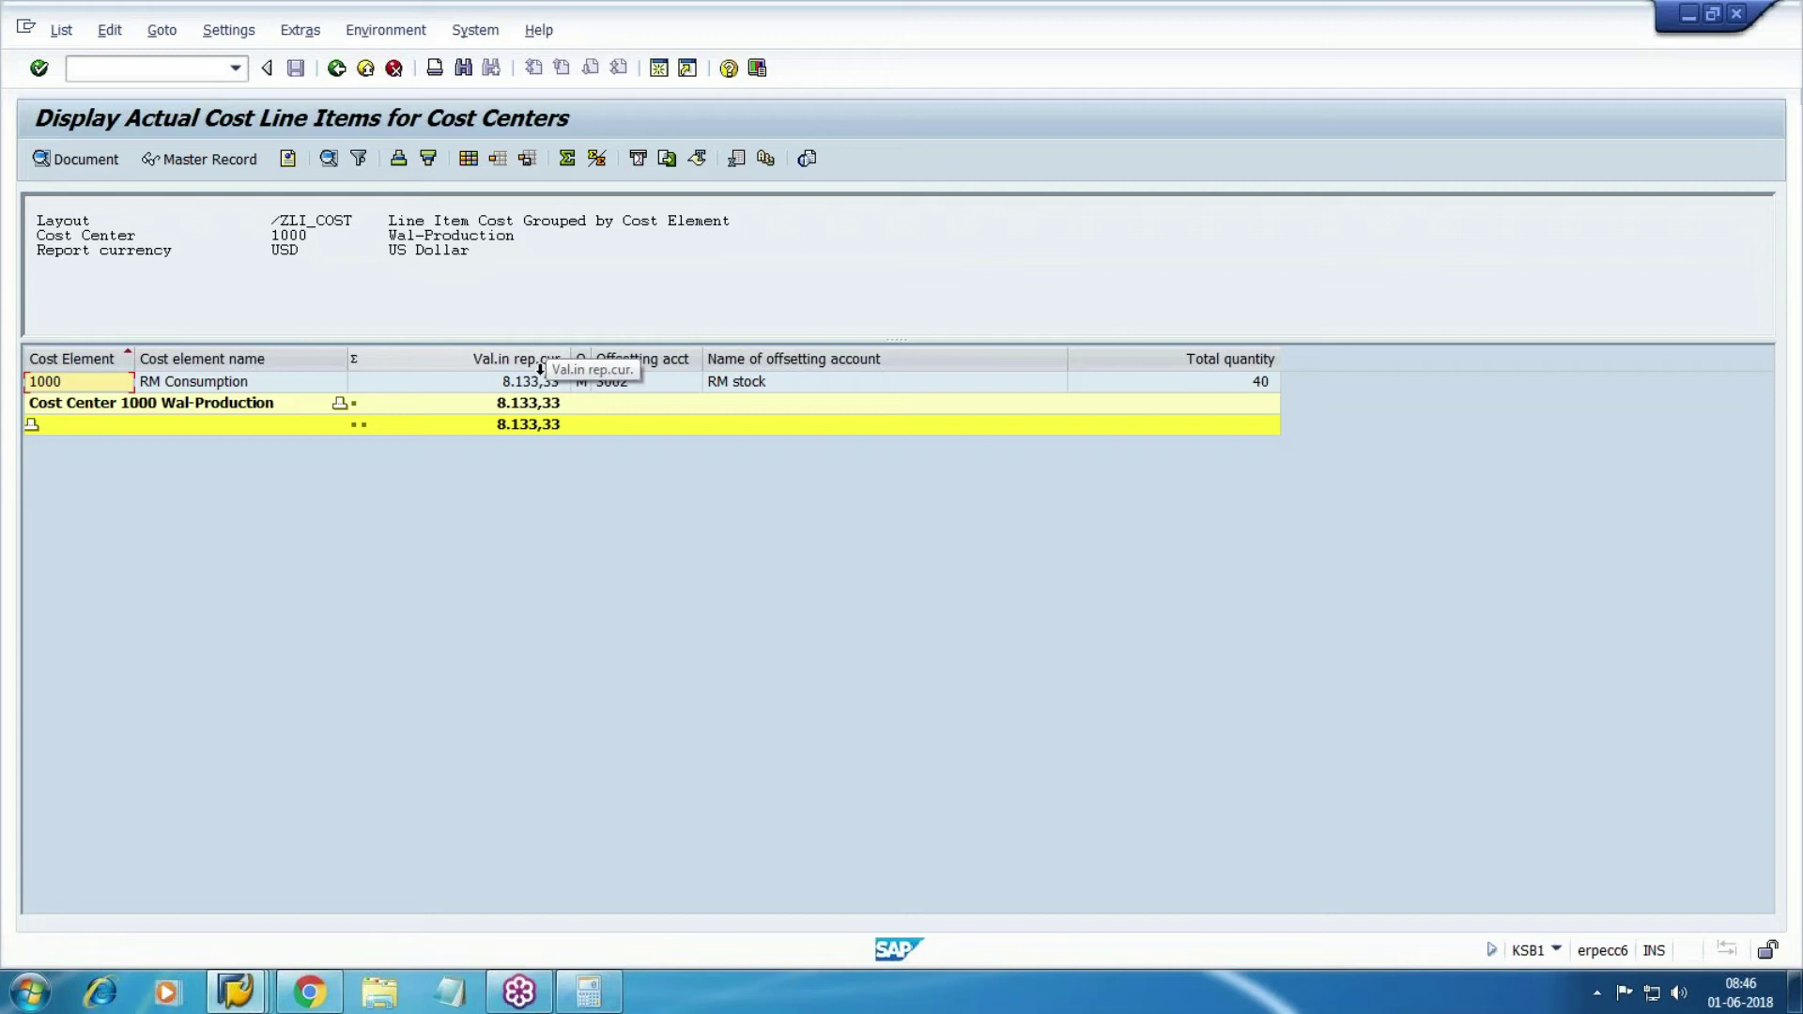
- Revisit the G/L account line items and the material document for the goods issue
{"action": "left_click", "coordinate": [235, 992]}
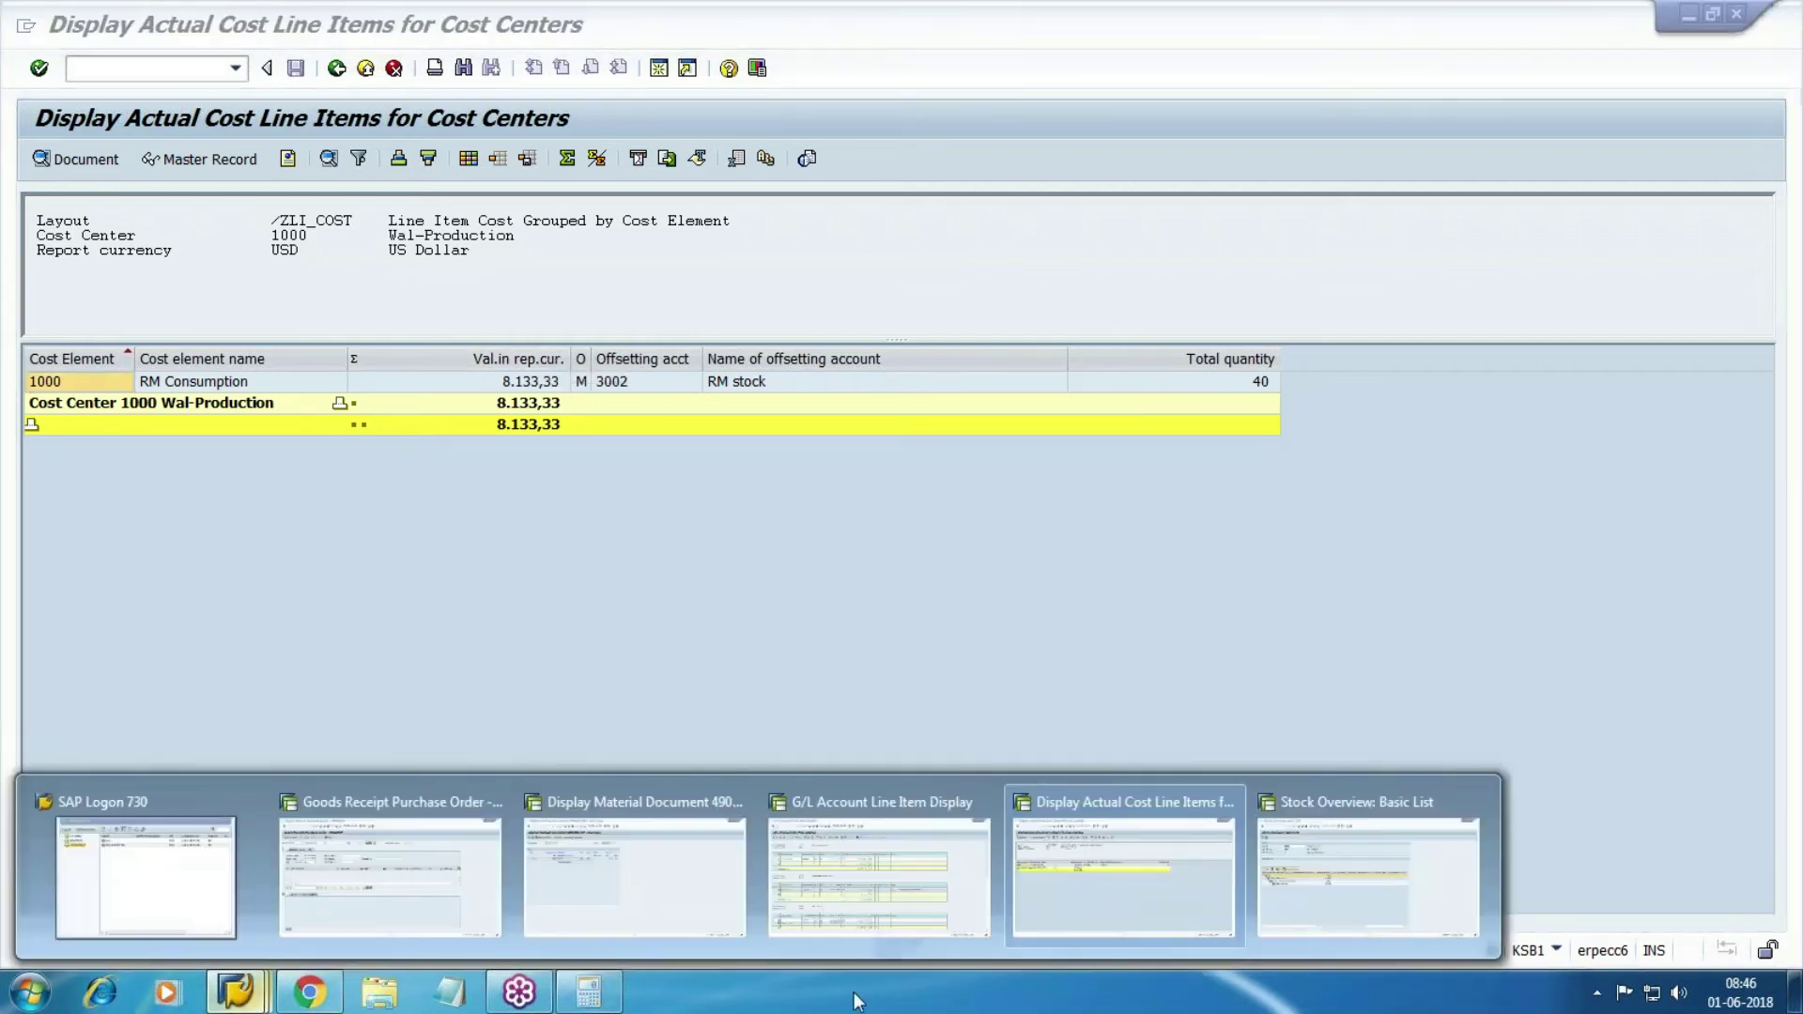
{"action": "left_click", "coordinate": [900, 883]}
{"action": "left_click", "coordinate": [235, 992]}
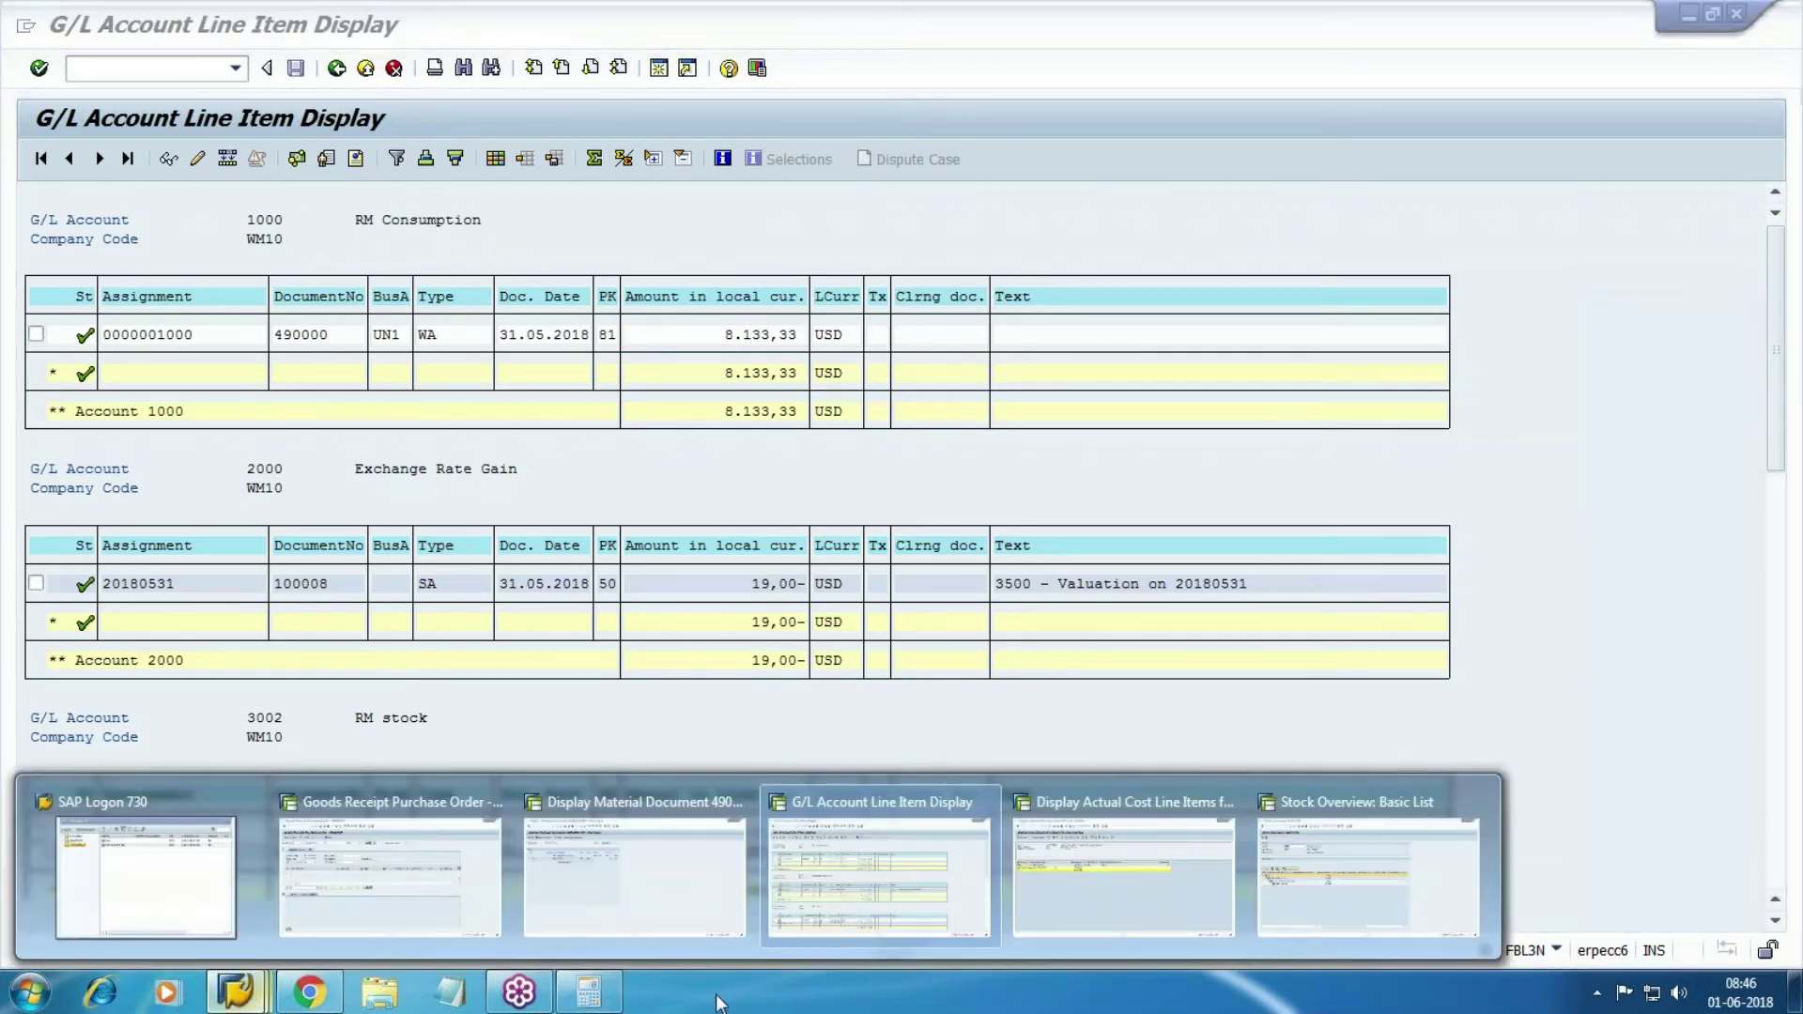
{"action": "left_click", "coordinate": [621, 878]}
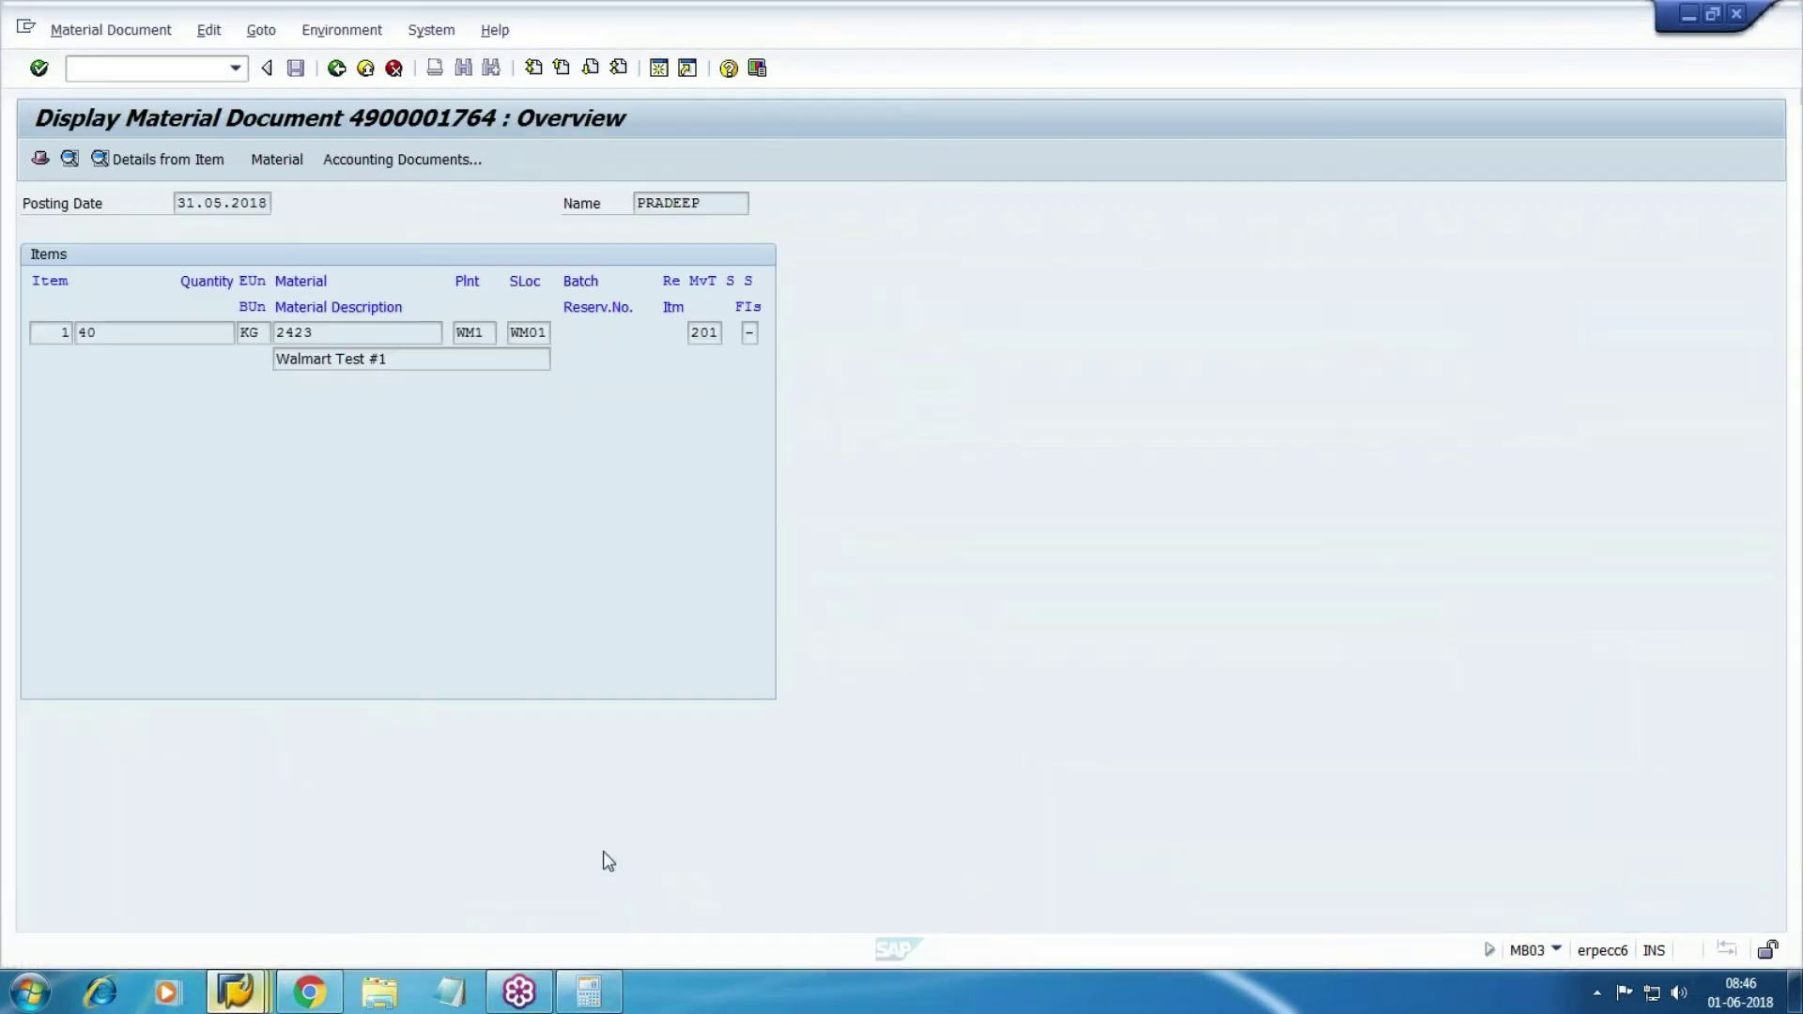
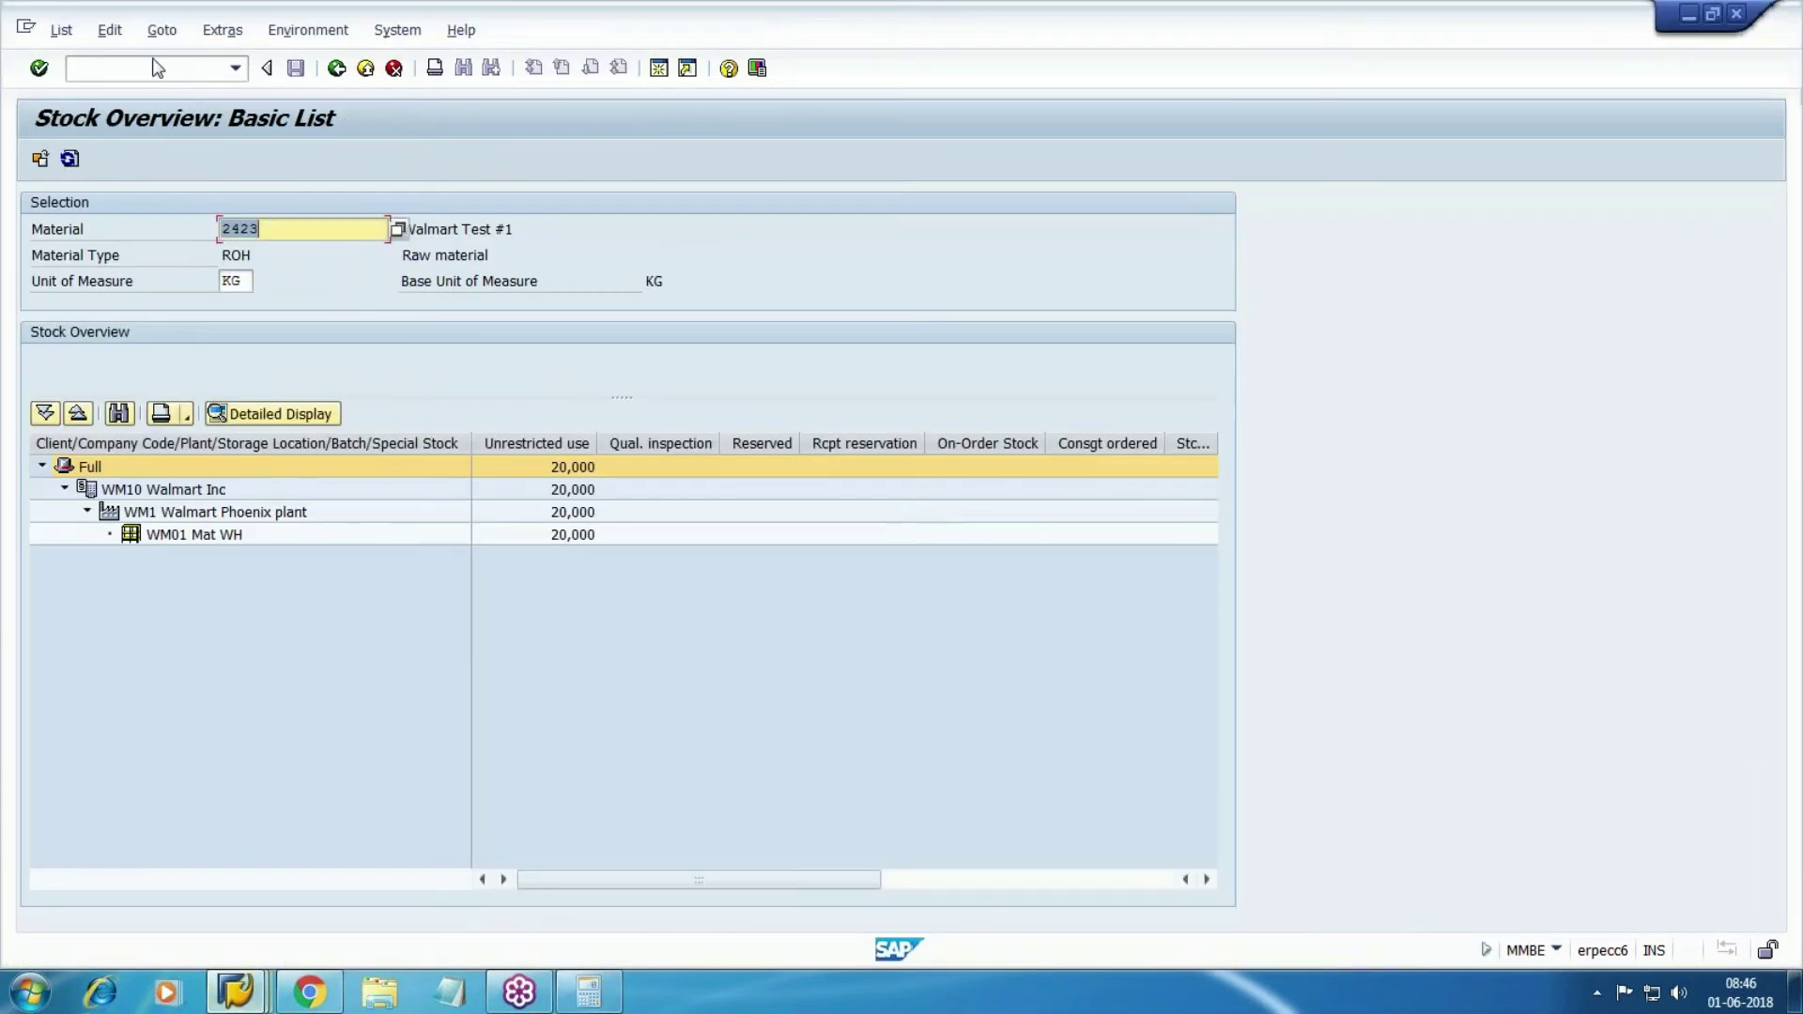
- Run transaction MB5B from the stock overview session to list the stock movements and values of material 2423
{"action": "left_click", "coordinate": [141, 68]}
{"action": "type", "text": "/N"}
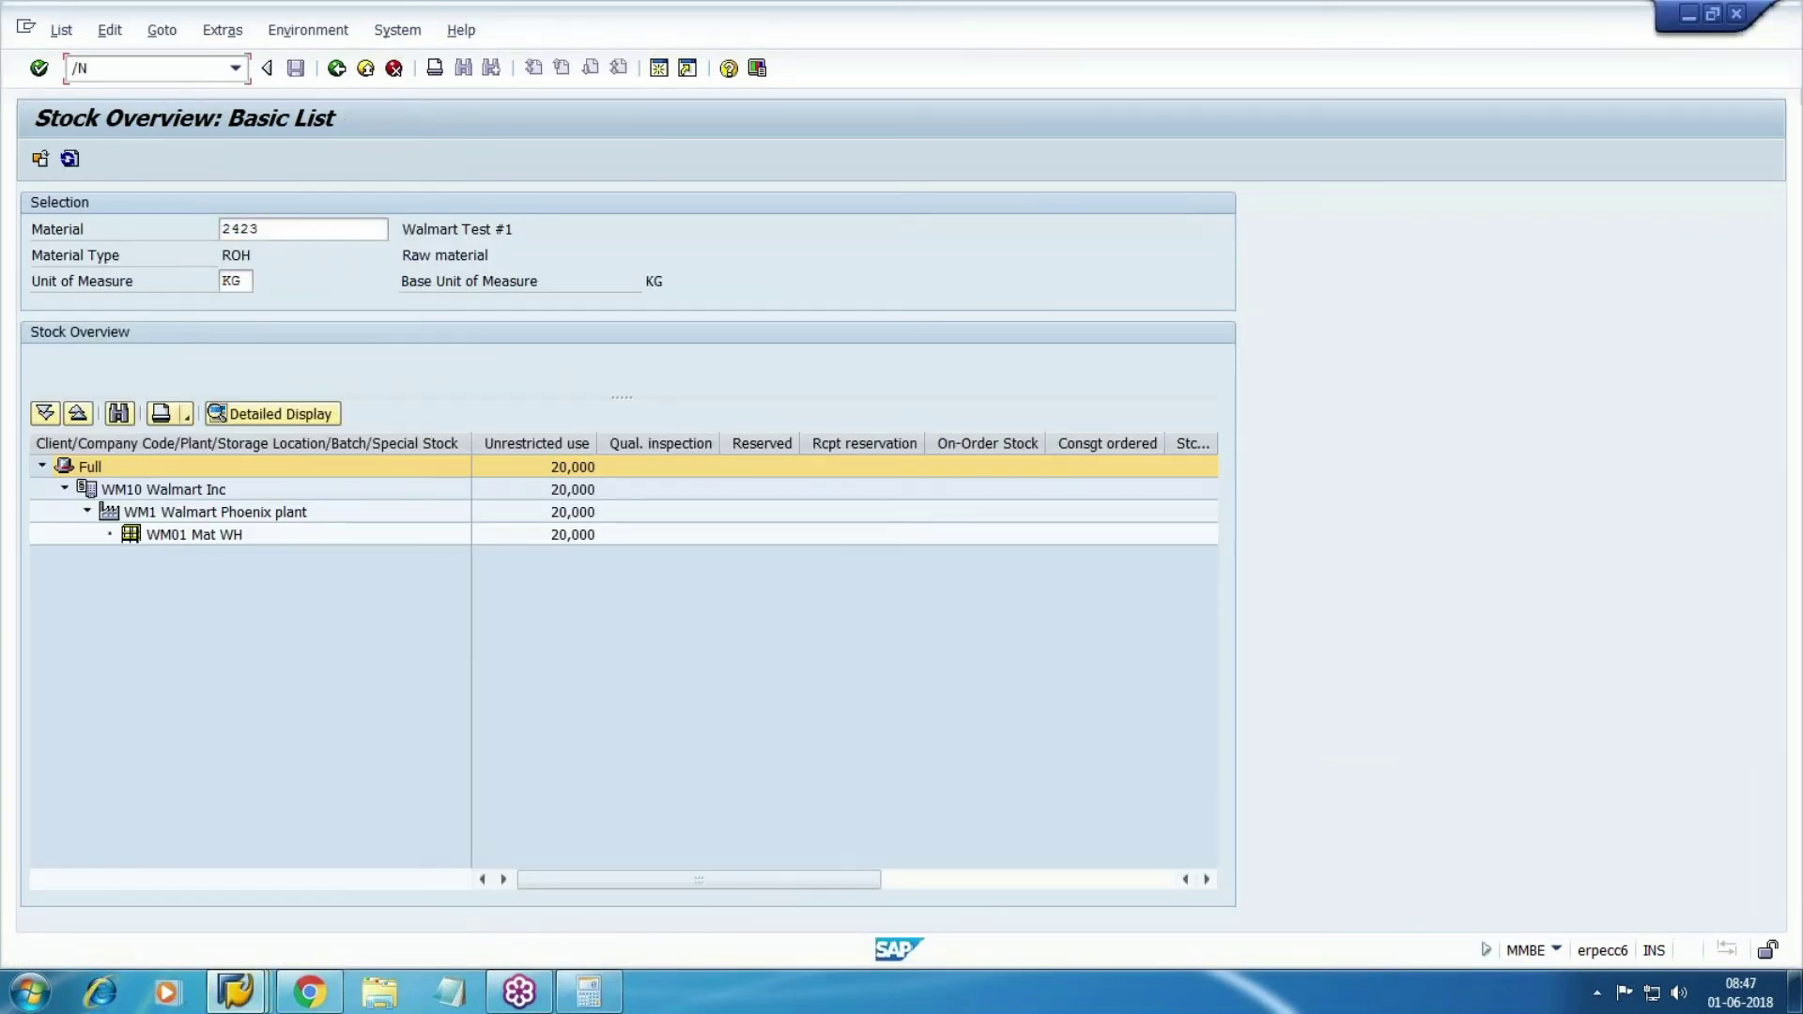
{"action": "type", "text": "MB5B"}
{"action": "key", "text": "Return"}
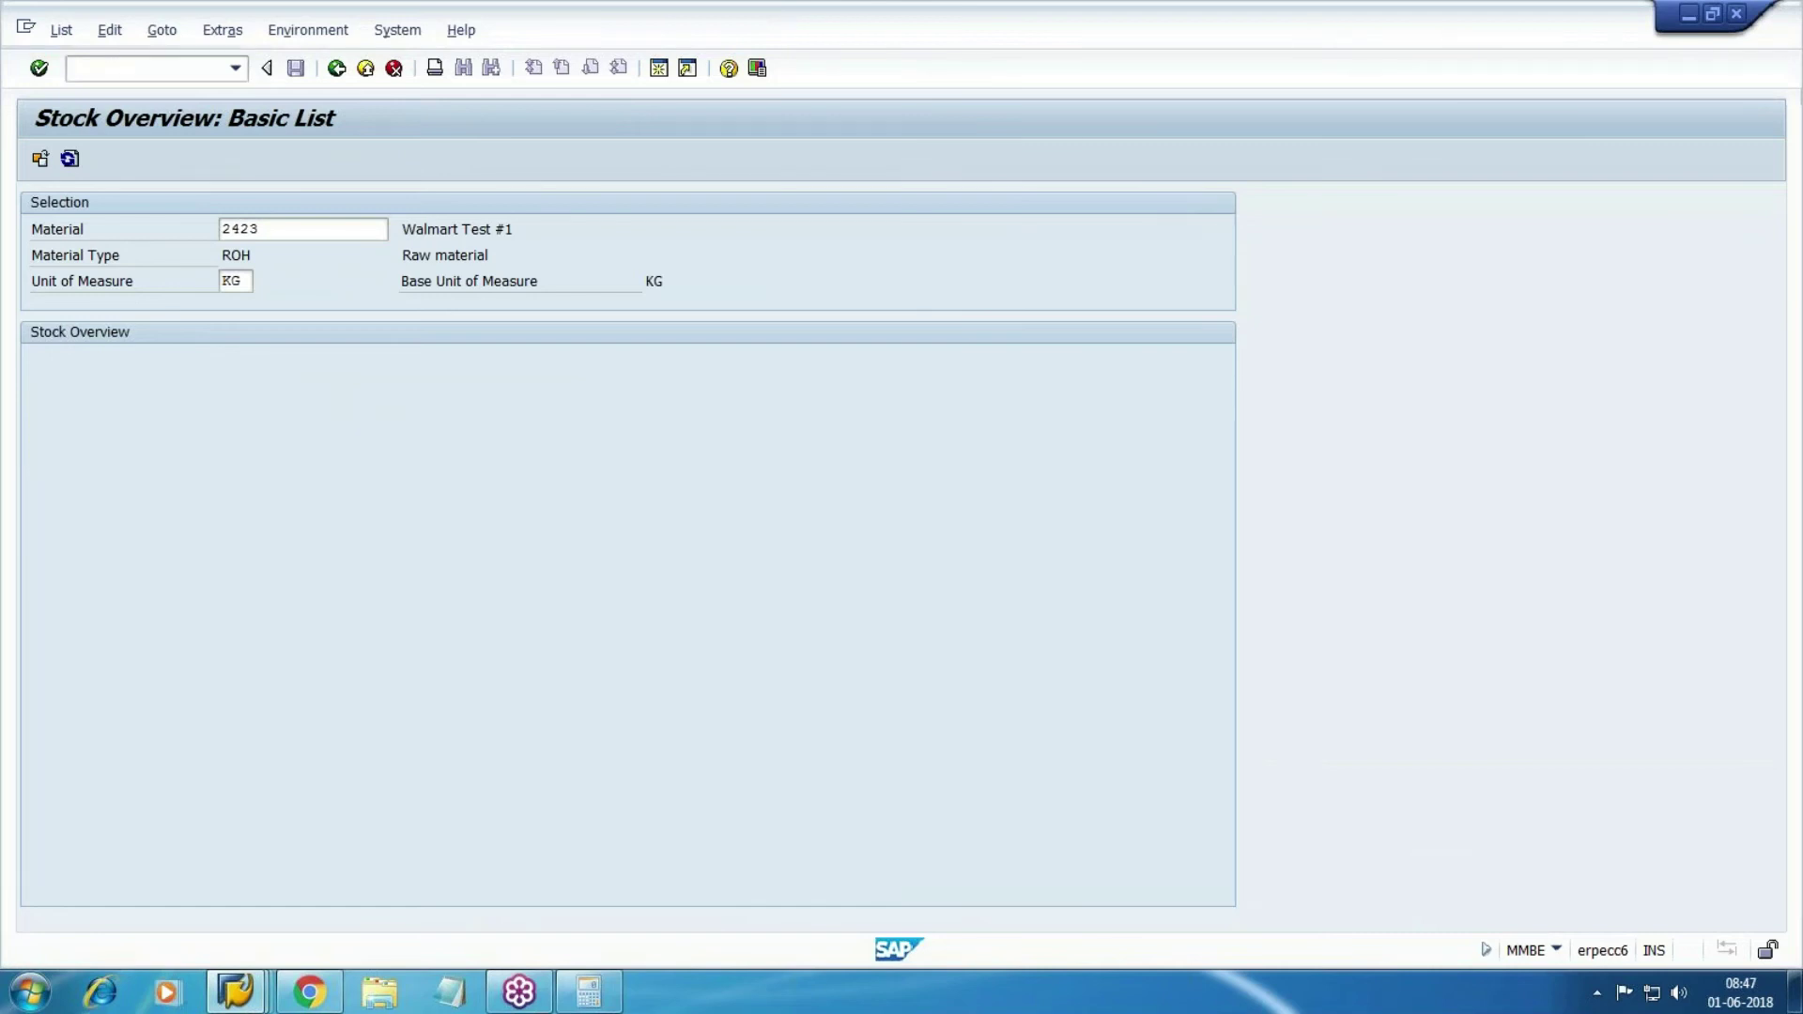
{"action": "left_click", "coordinate": [40, 158]}
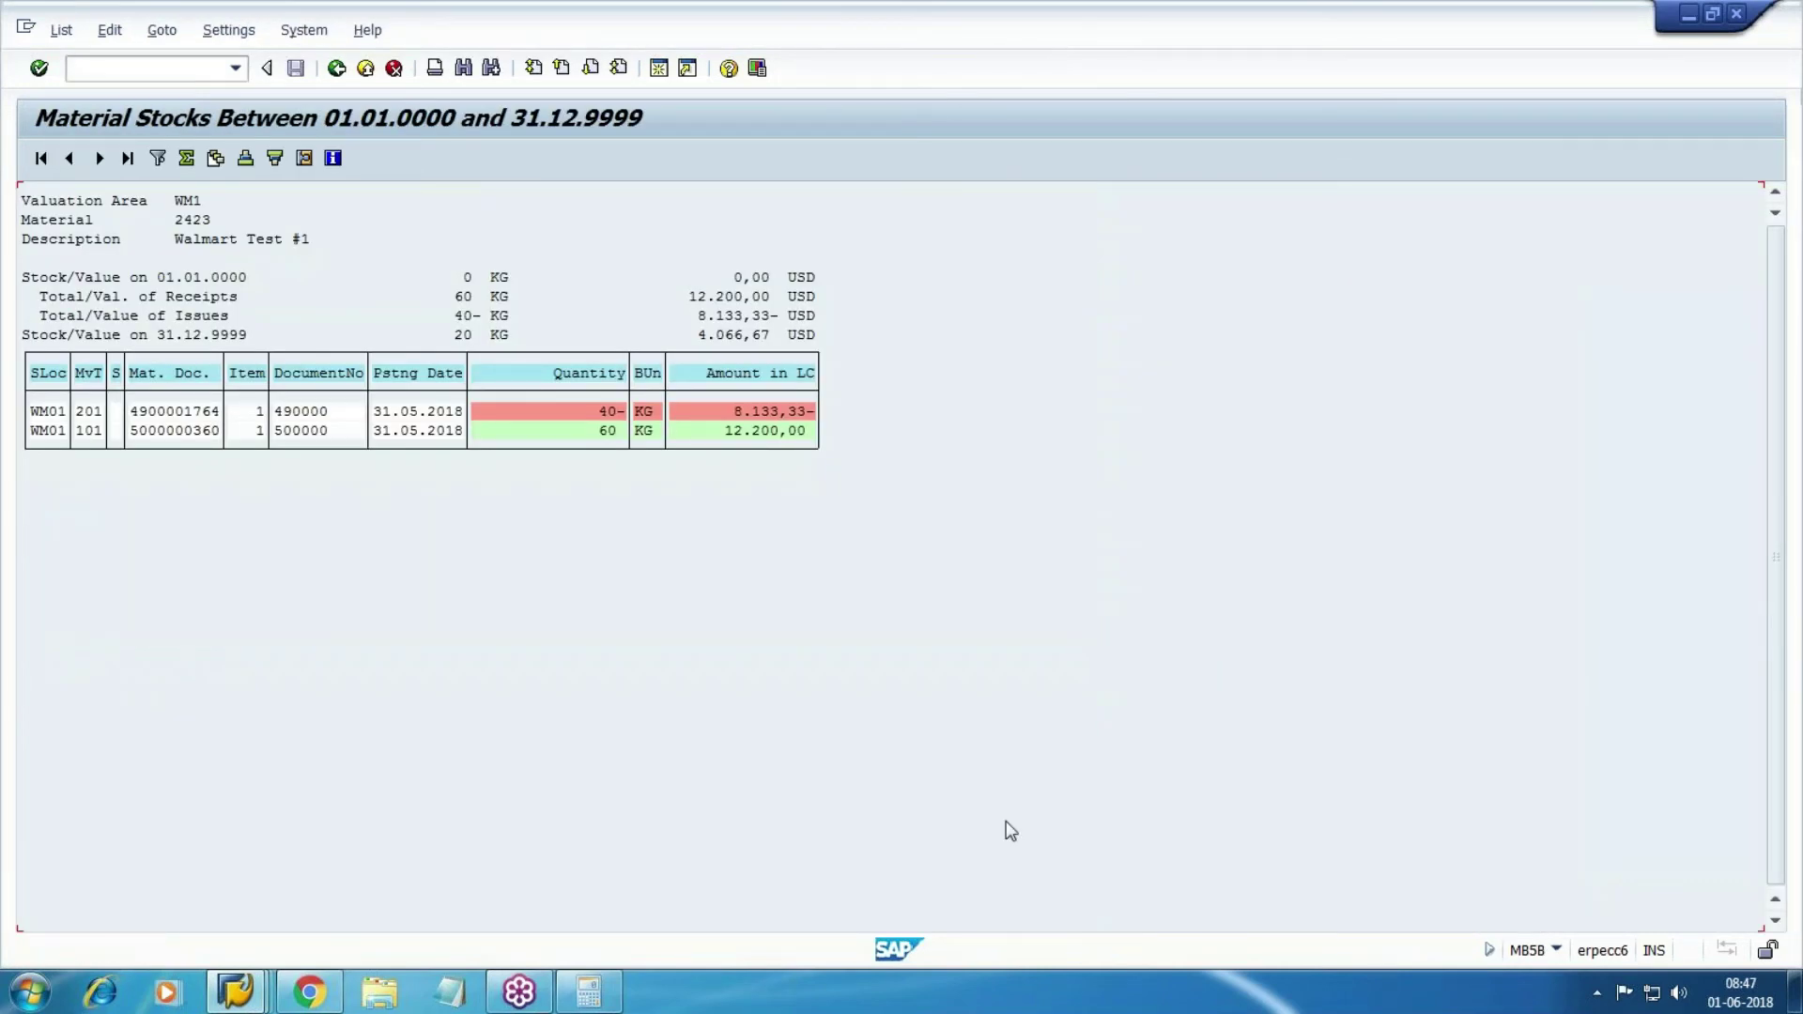
- Examine the quantities and amounts of the 101 receipt and the 201 issue, and the closing stock value of material 2423
{"action": "left_click_drag", "start_coordinate": [131, 430], "coordinate": [815, 438]}
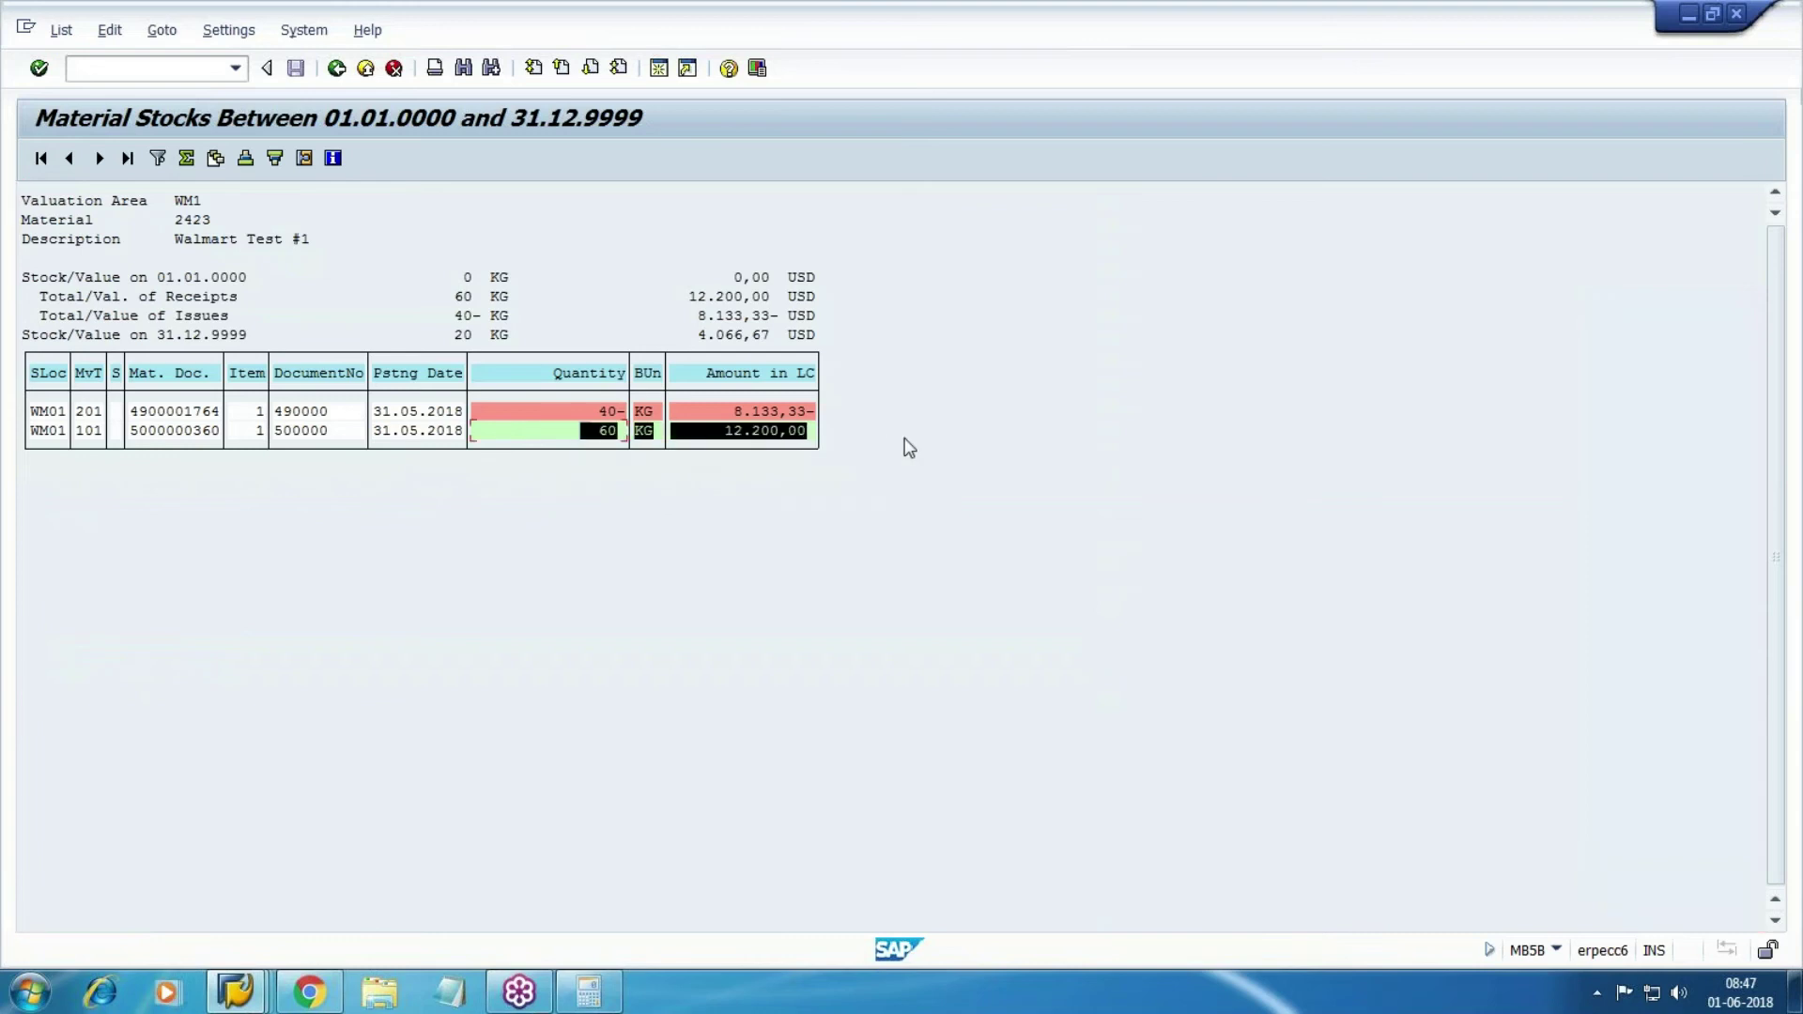
{"action": "left_click_drag", "start_coordinate": [731, 435], "coordinate": [895, 438]}
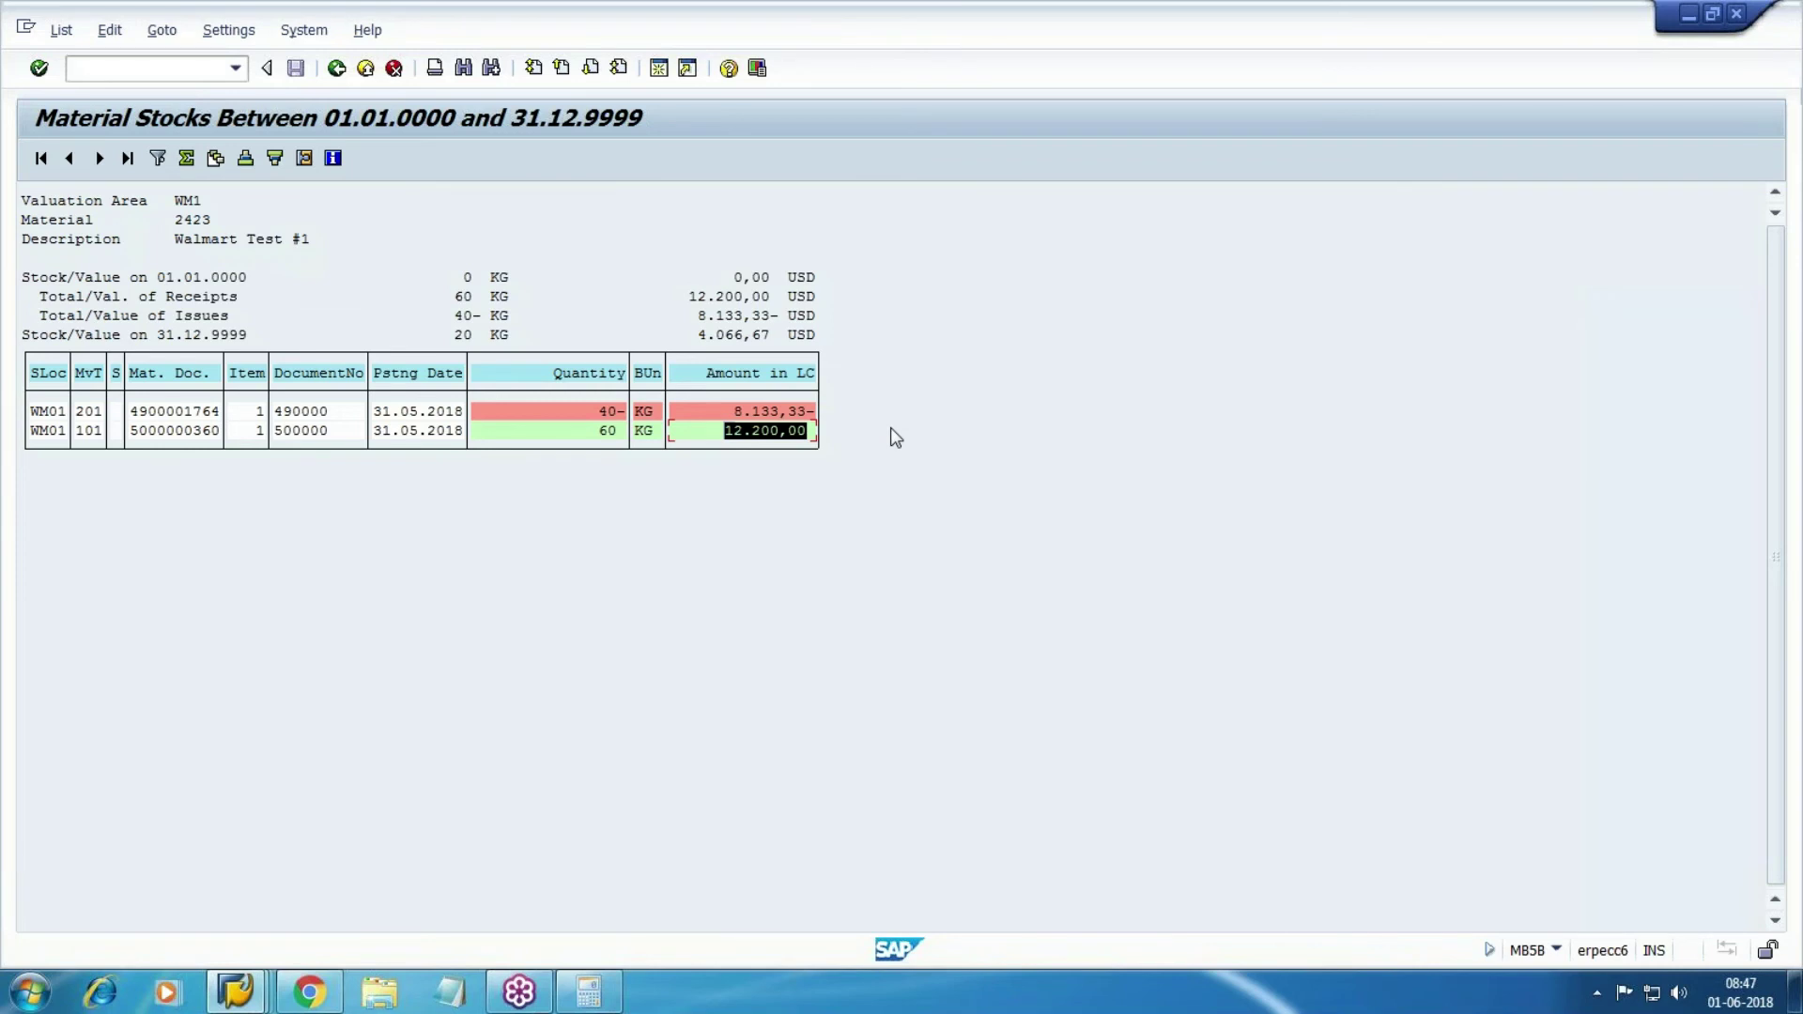
{"action": "key", "text": "ctrl+c"}
{"action": "left_click_drag", "start_coordinate": [129, 416], "coordinate": [222, 417]}
{"action": "key", "text": "ctrl+c"}
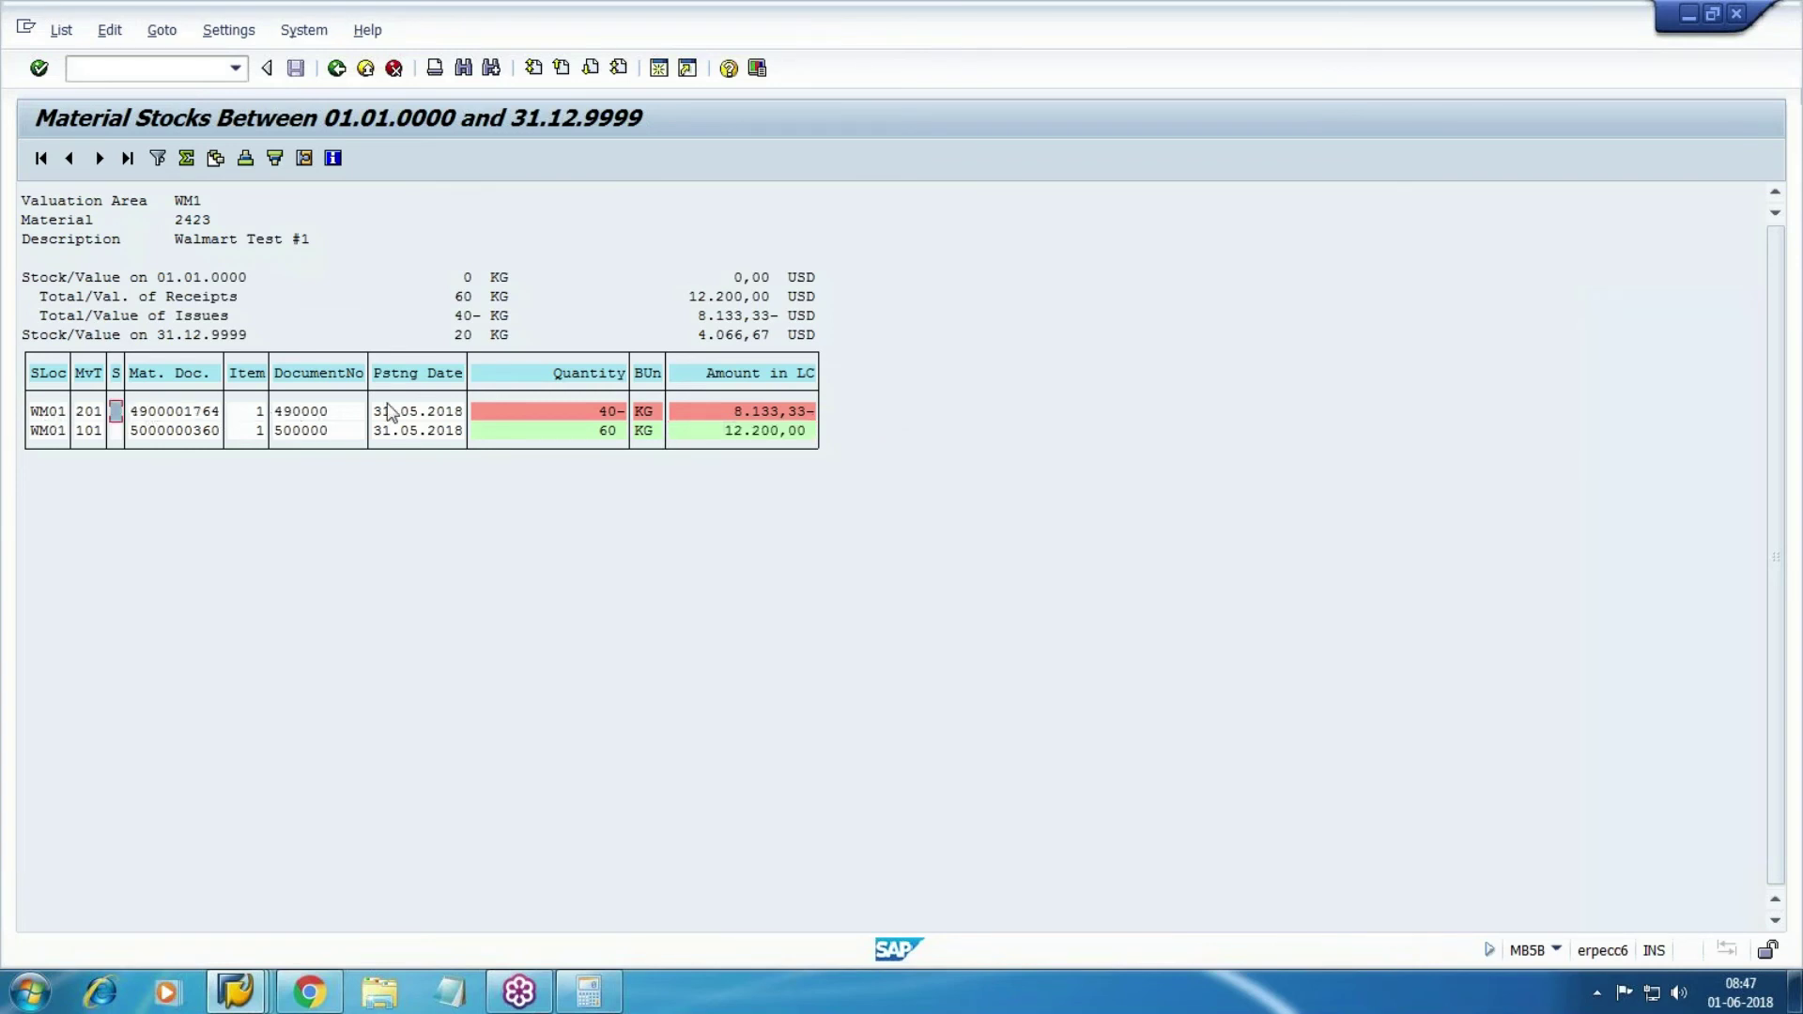
{"action": "left_click", "coordinate": [586, 430]}
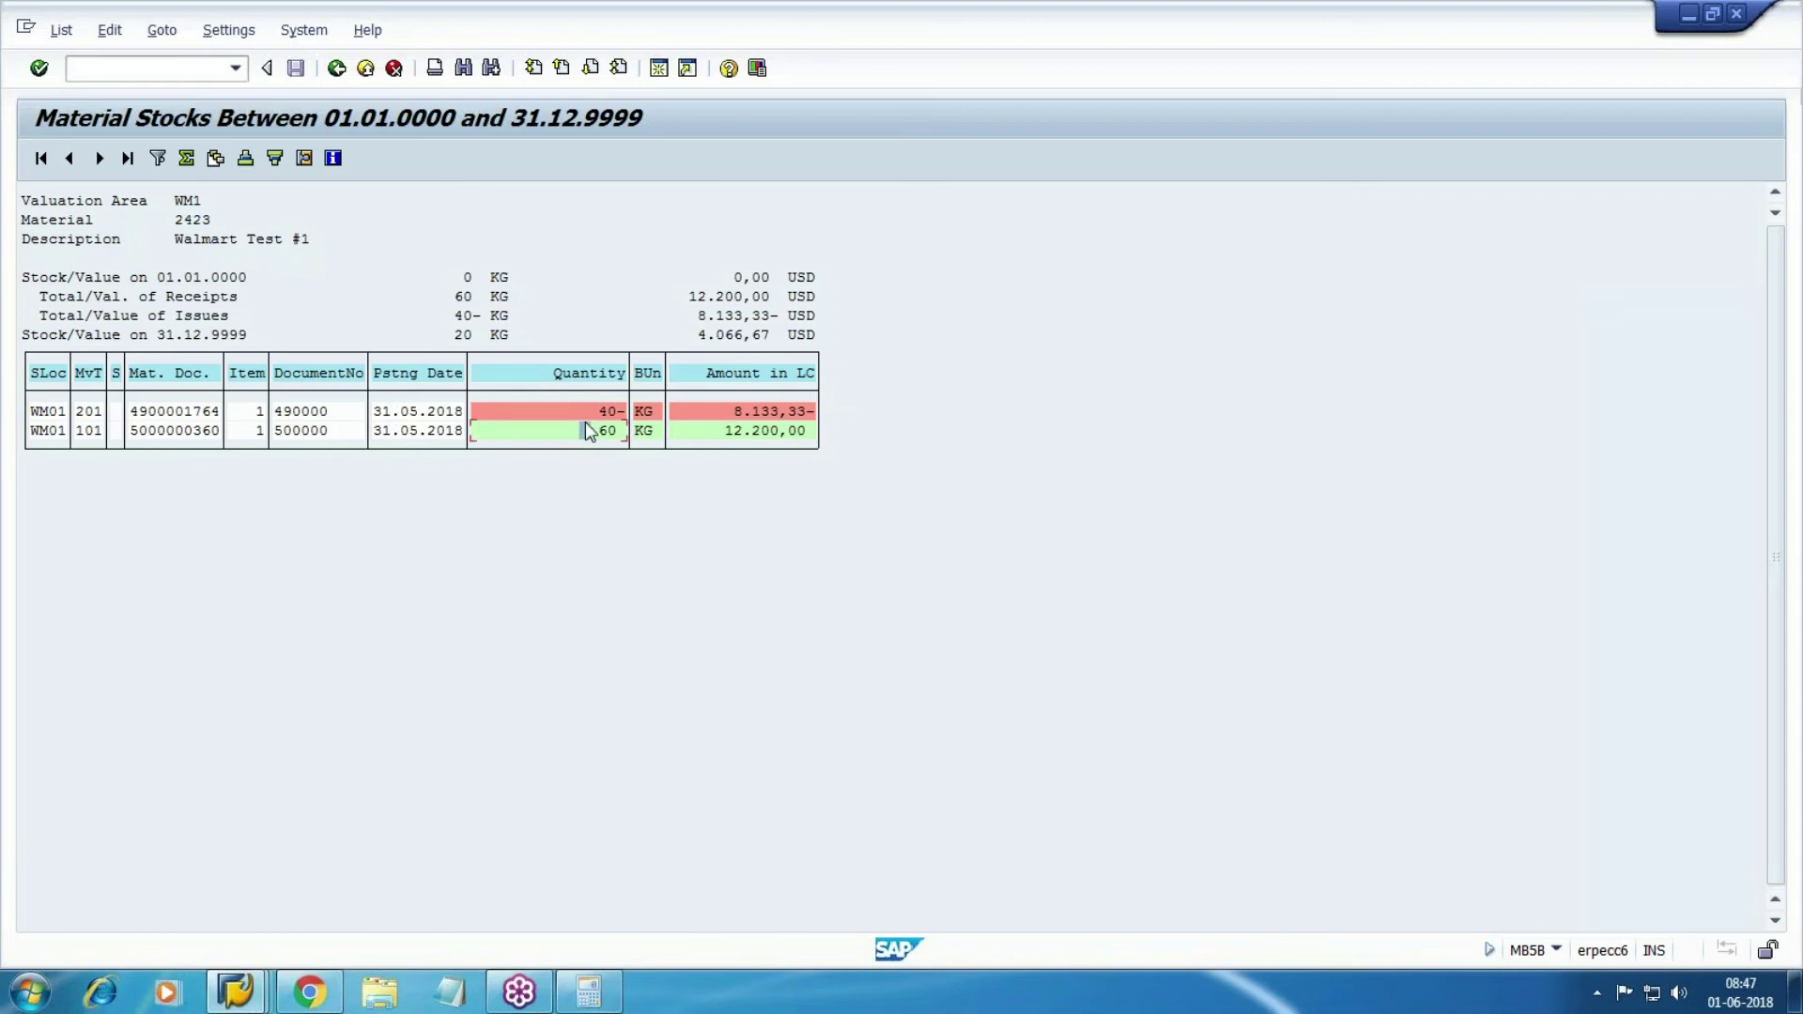
{"action": "left_click", "coordinate": [728, 416]}
{"action": "left_click_drag", "start_coordinate": [438, 338], "coordinate": [792, 355]}
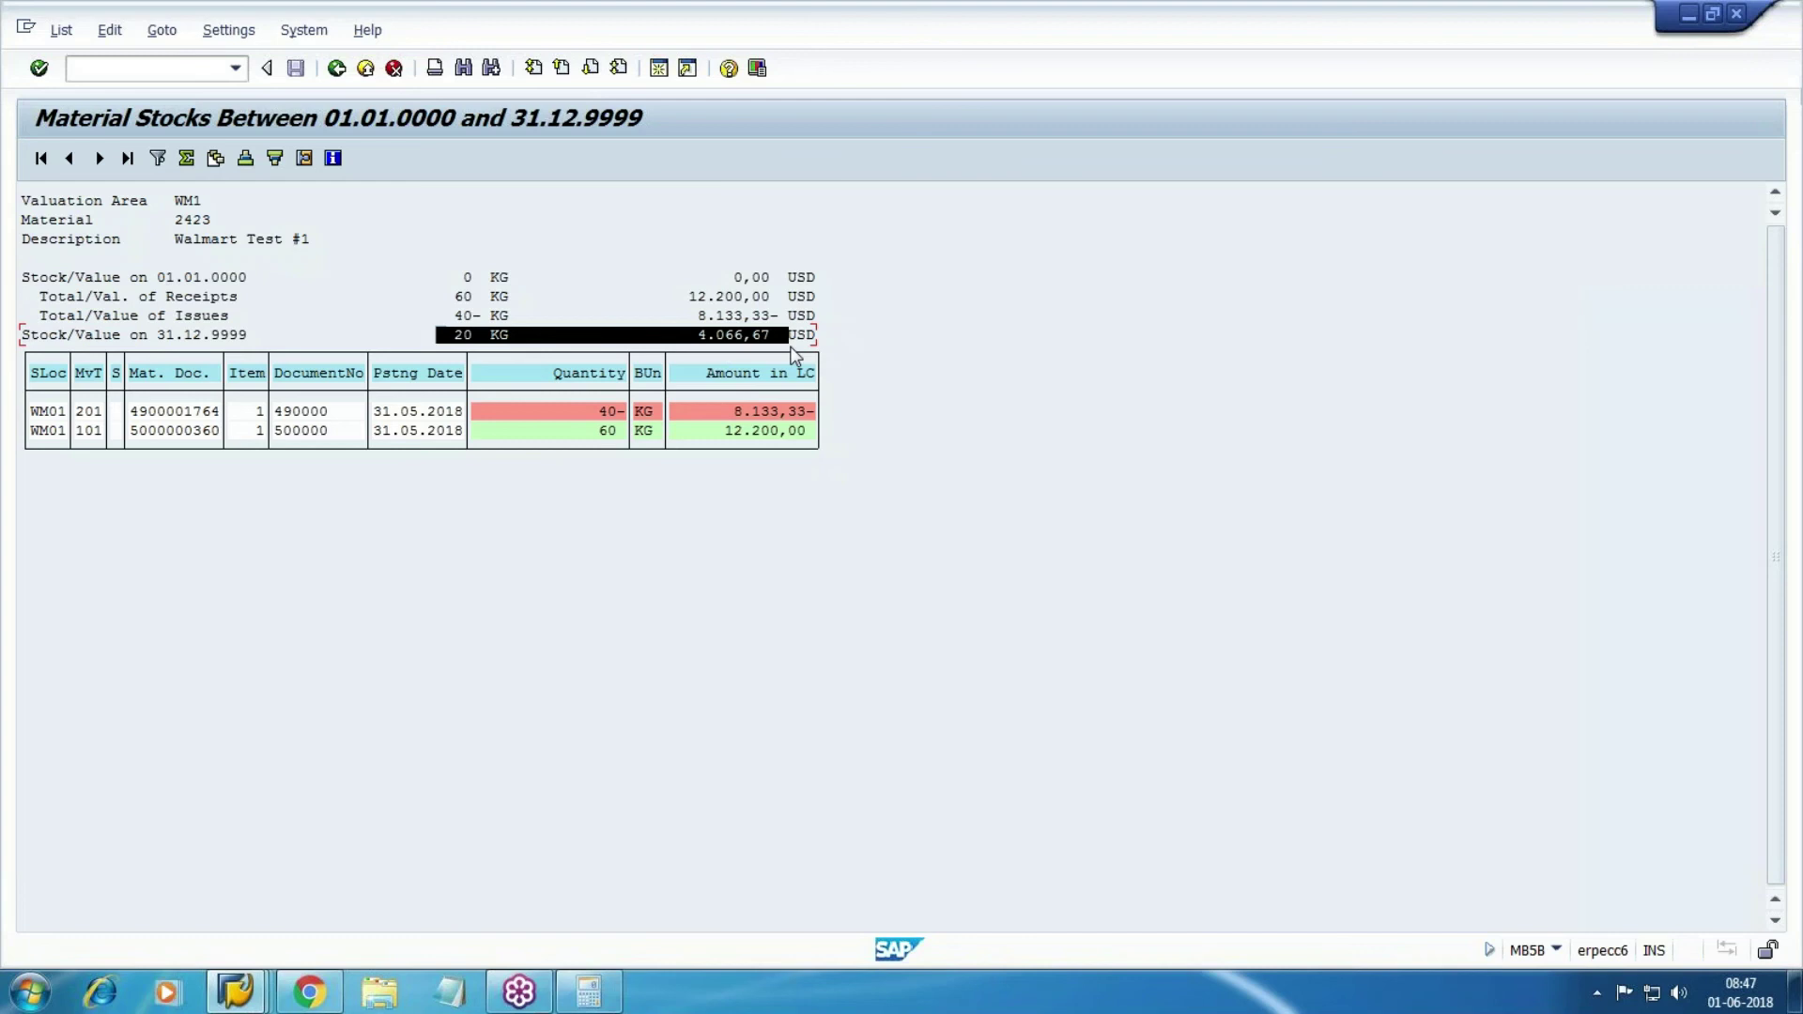
{"action": "left_click_drag", "start_coordinate": [792, 355], "coordinate": [792, 355]}
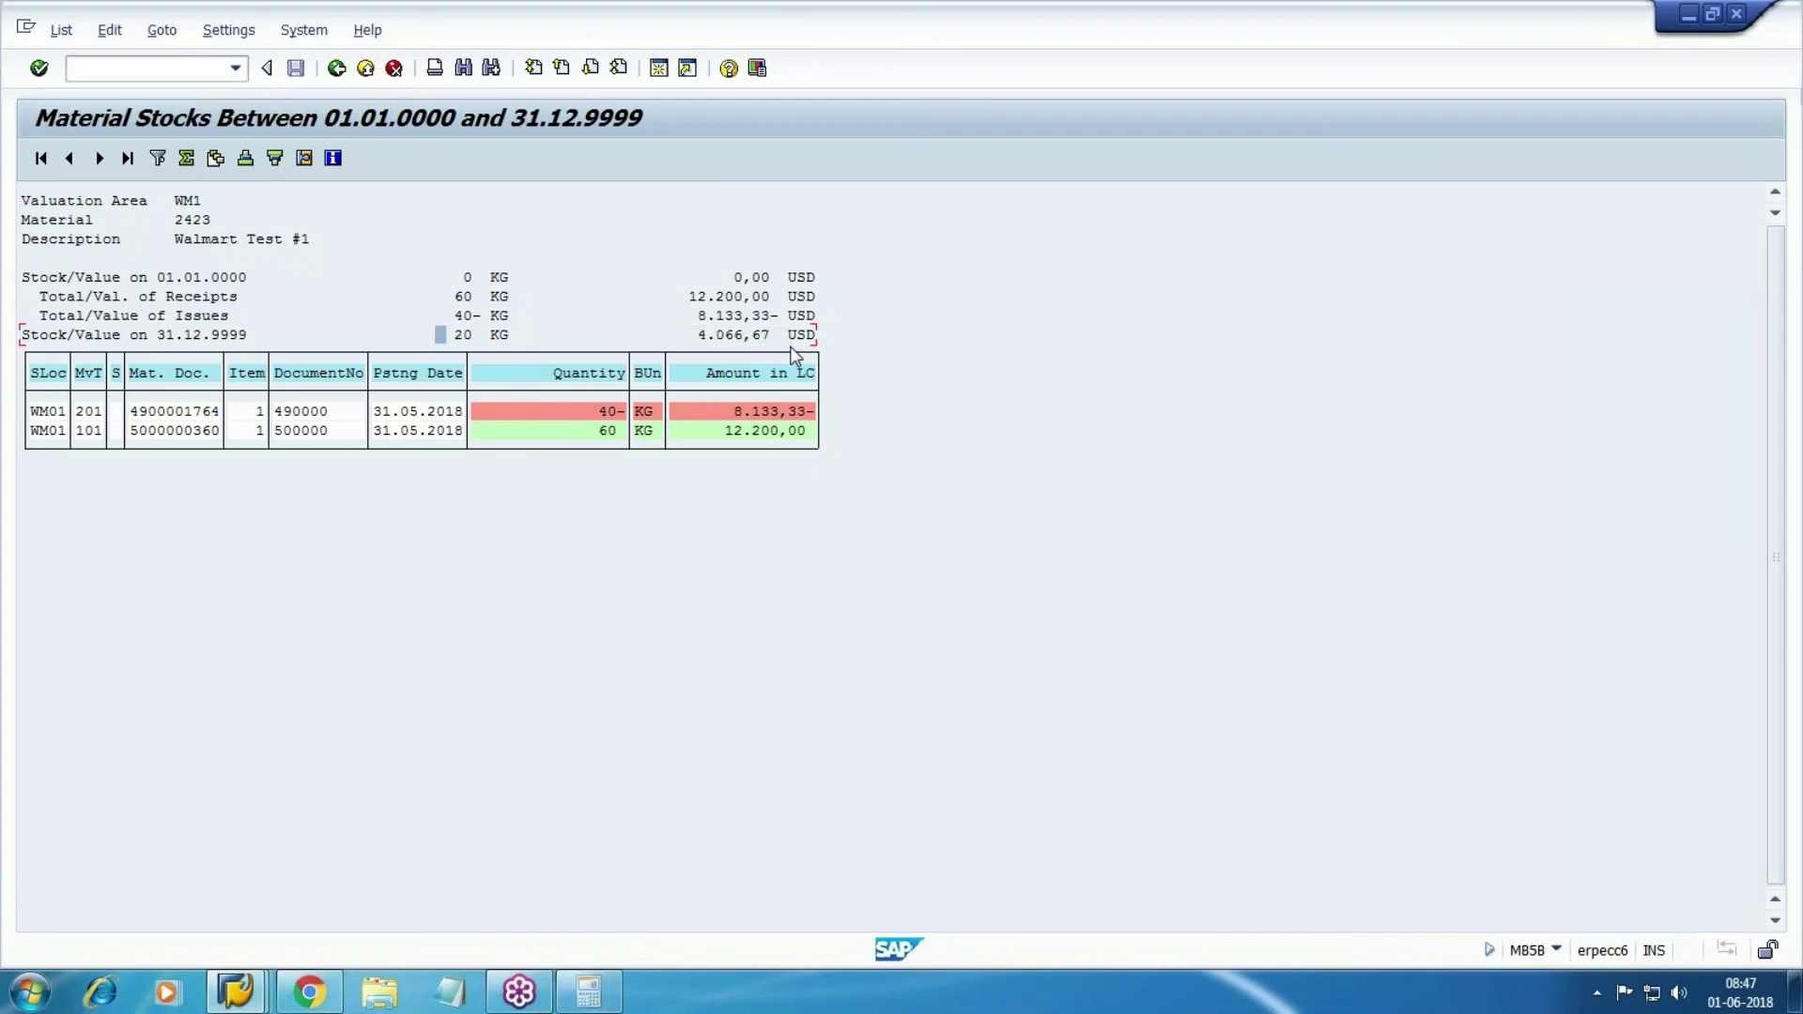
- Return to the G/L account line items and check the RM Consumption amount against the stock report
{"action": "left_click", "coordinate": [246, 997]}
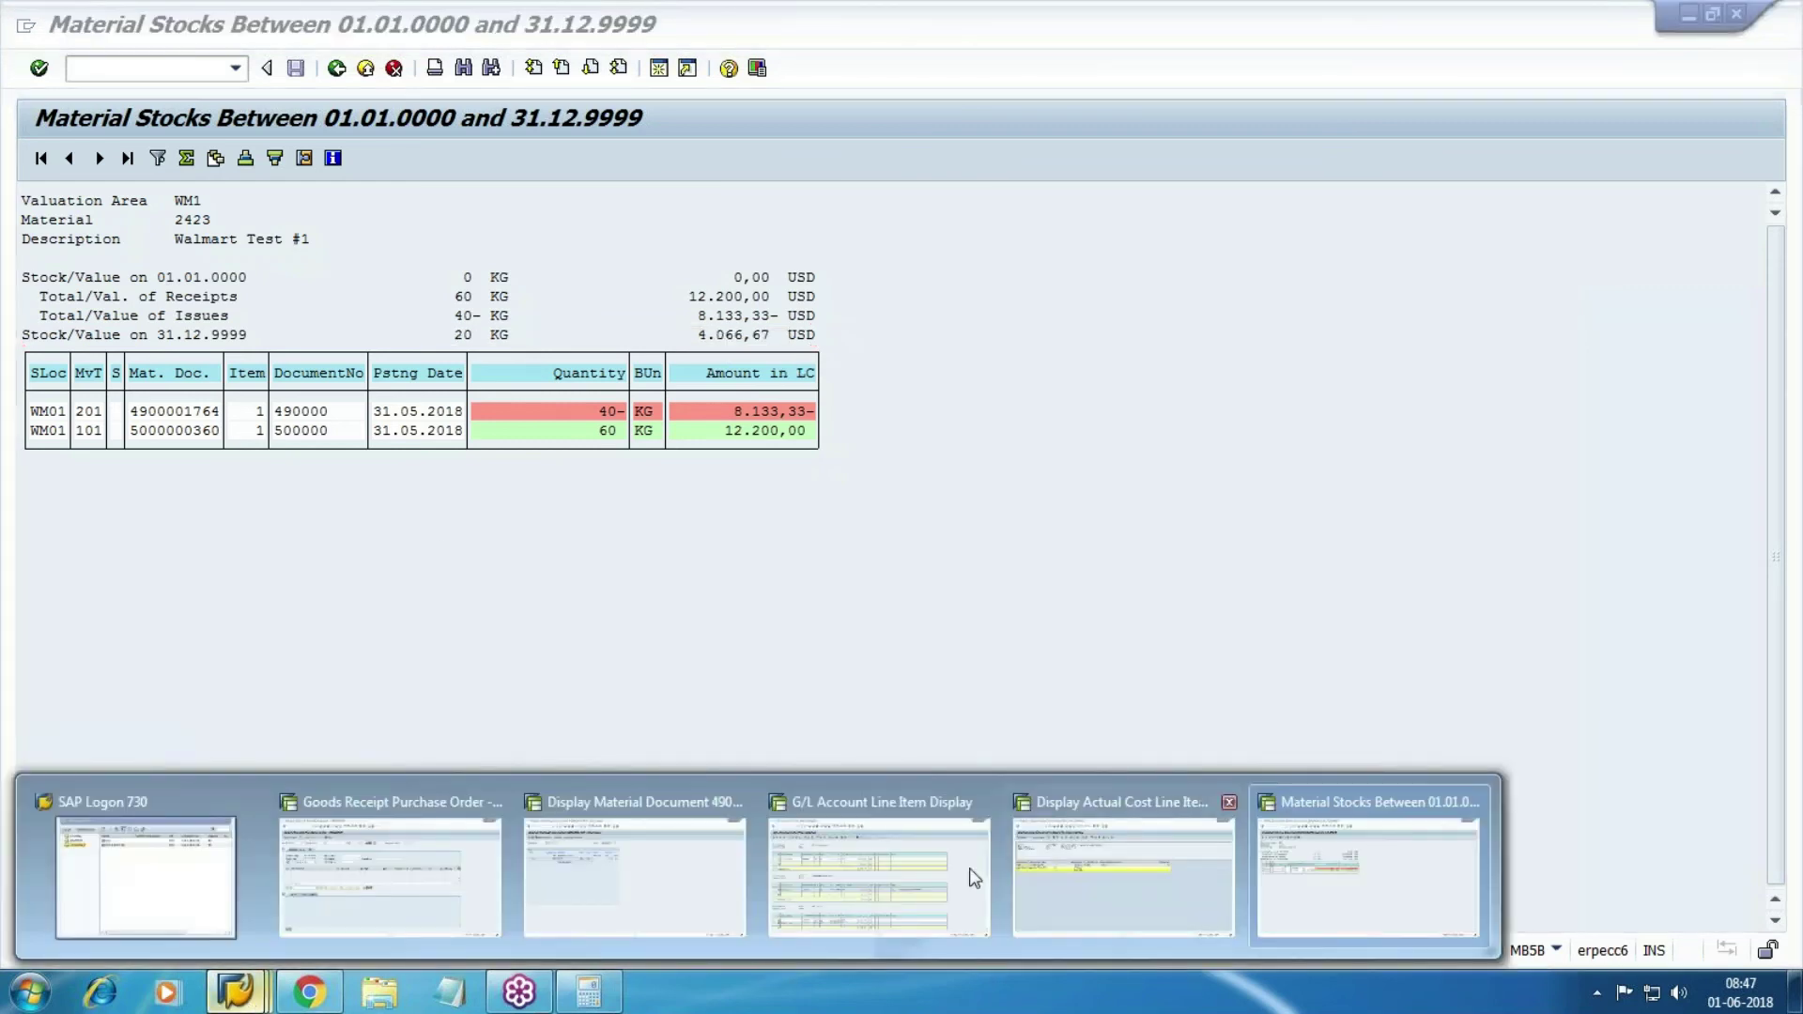
{"action": "left_click", "coordinate": [933, 873]}
{"action": "left_click_drag", "start_coordinate": [742, 336], "coordinate": [1057, 331]}
{"action": "key", "text": "ctrl+c"}
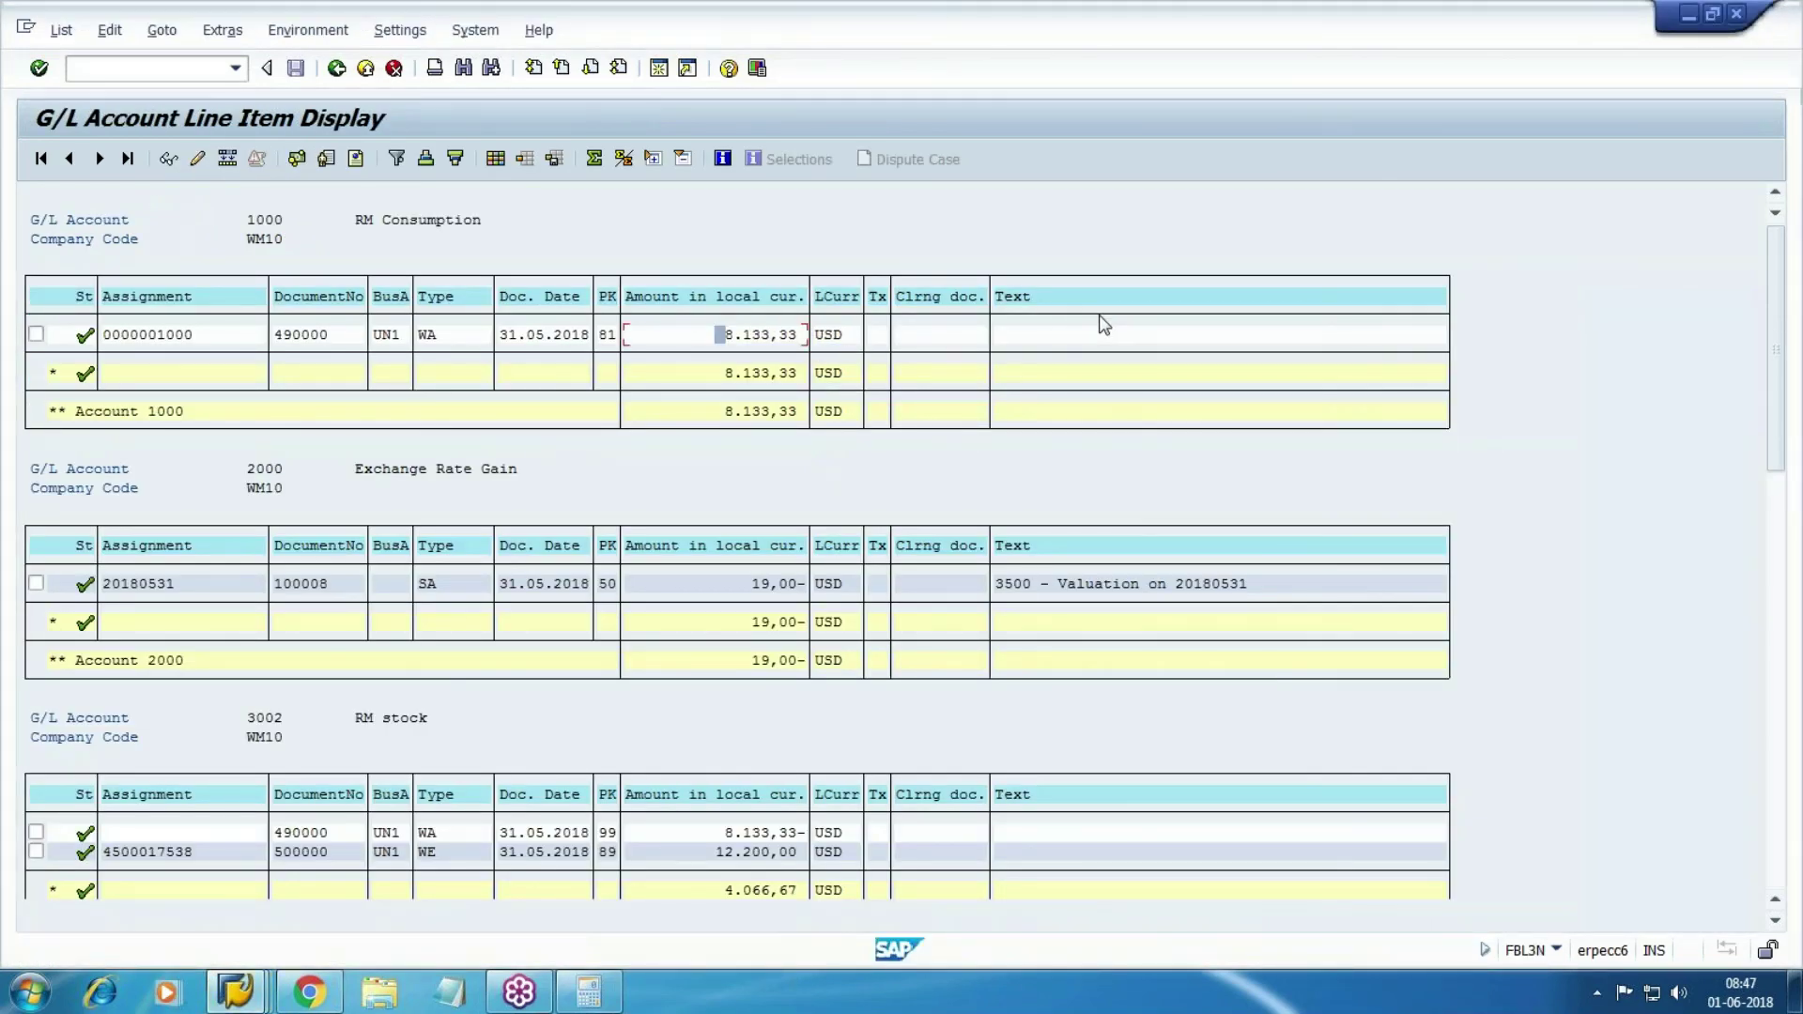
- Check the RM stock account 3002 balance in the G/L line items against the closing stock value in the material 2423 stock report
{"action": "scroll", "coordinate": [562, 642], "scroll_direction": "down", "scroll_amount": 2}
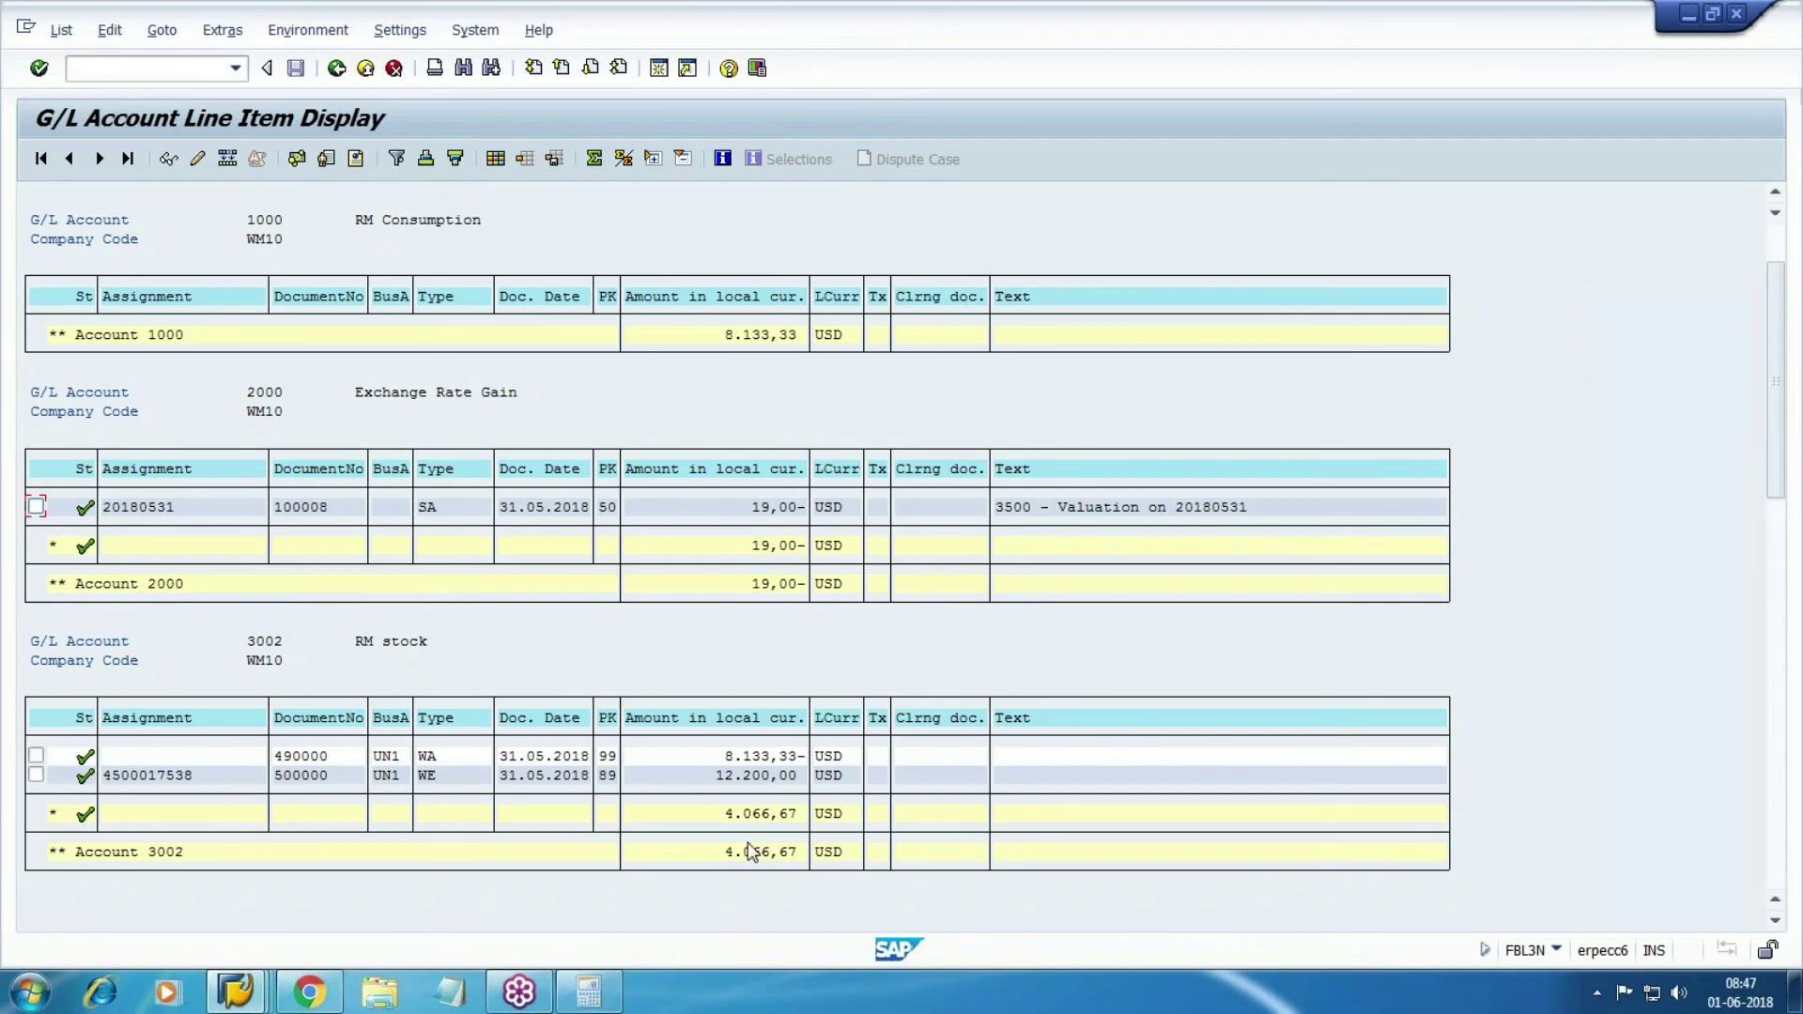
{"action": "left_click", "coordinate": [237, 990]}
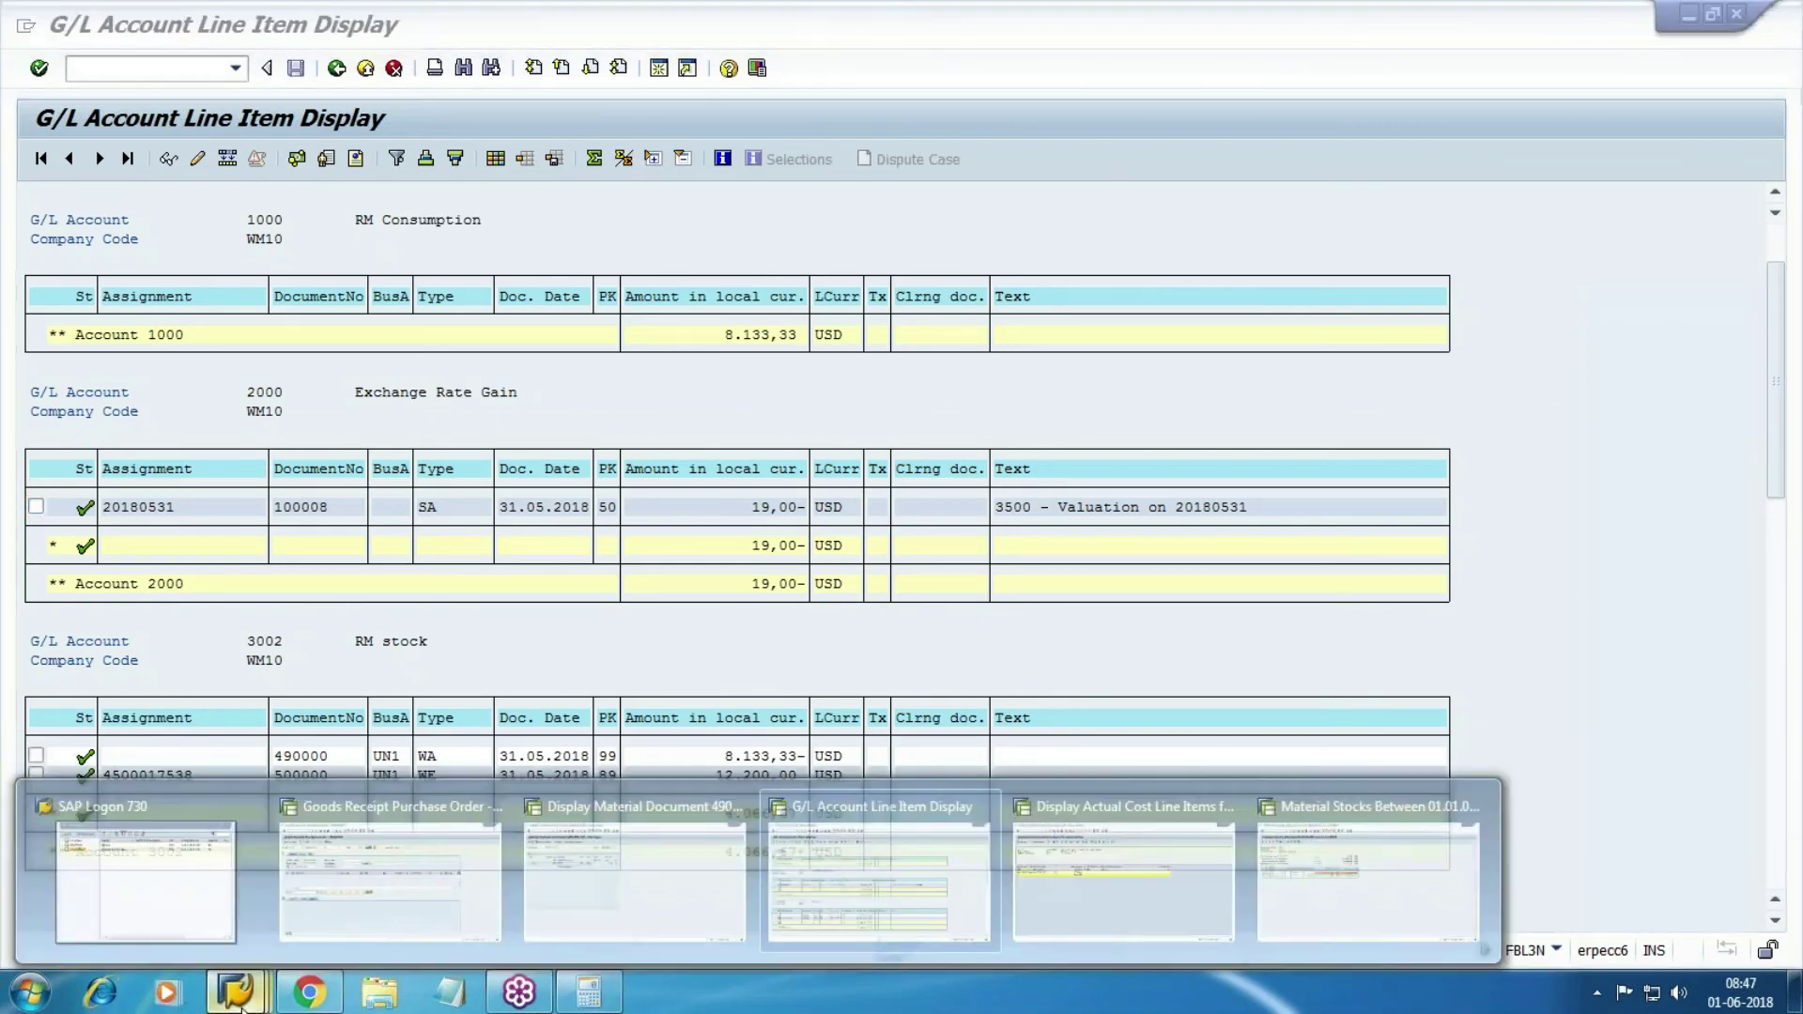
{"action": "left_click", "coordinate": [1258, 899]}
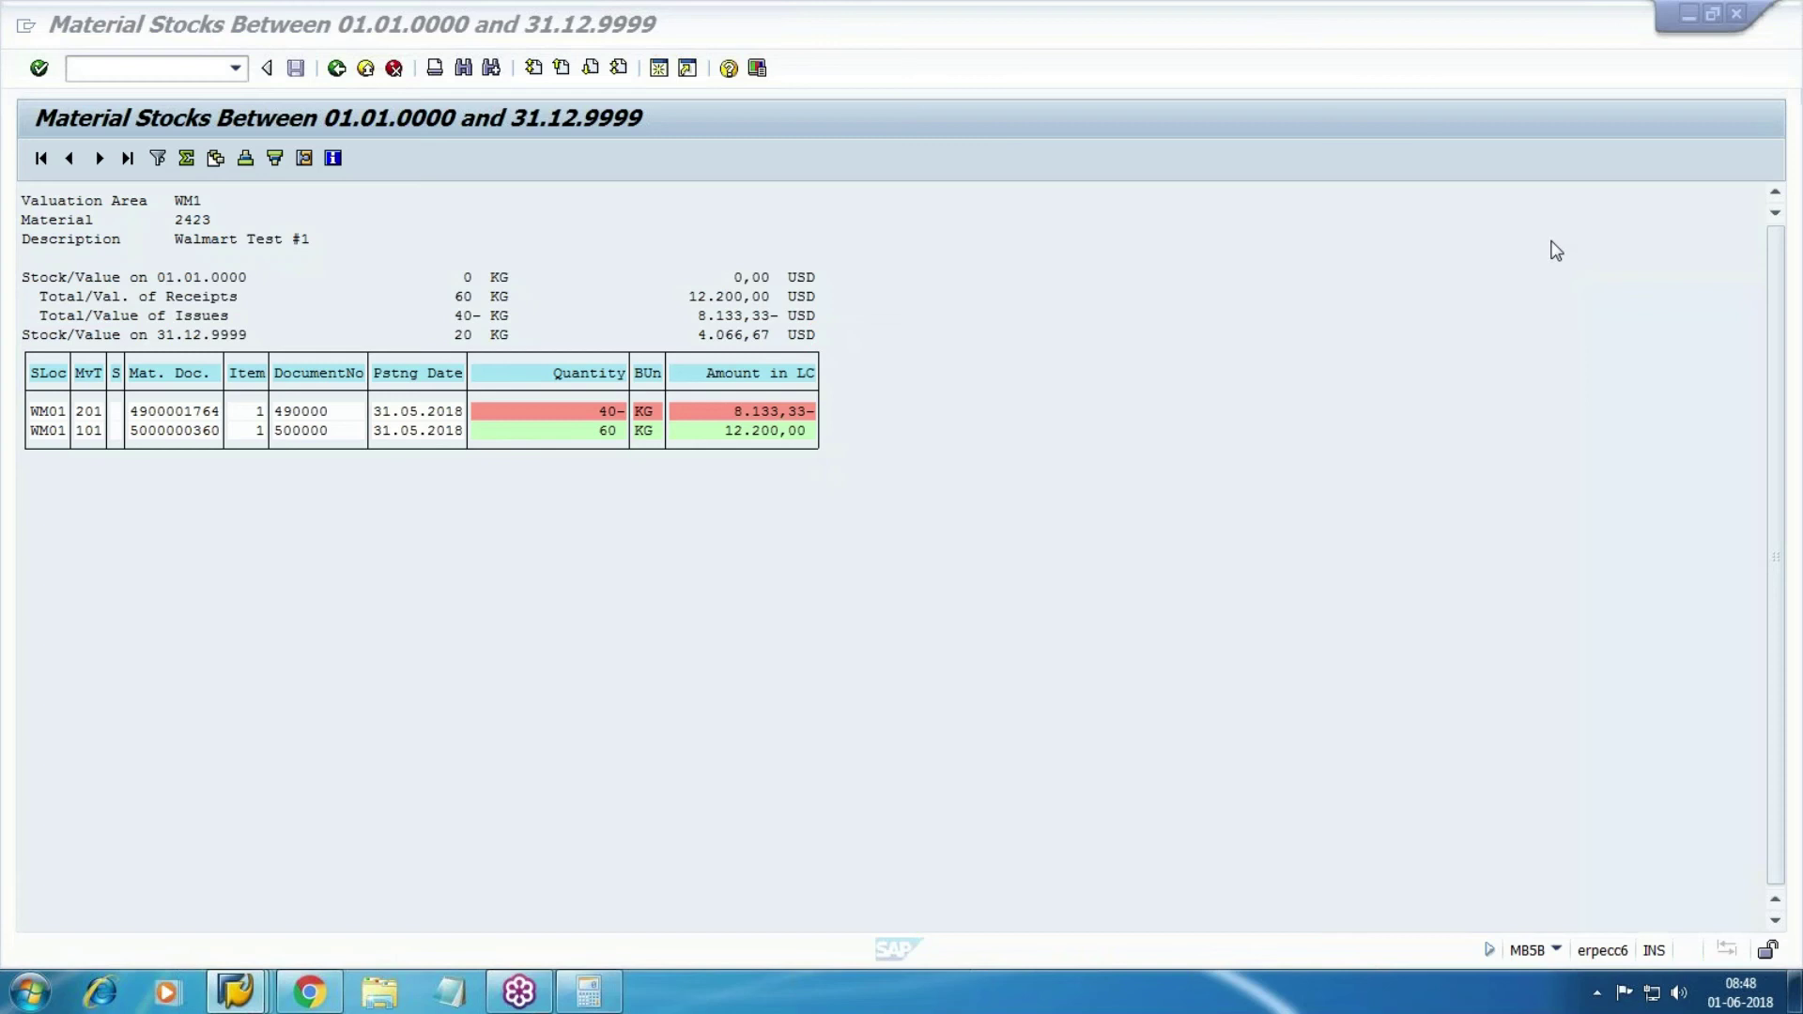
- Return to the G/L account line items and review the accounts from RM Consumption down to GR/IR and Freight Clrg
{"action": "mouse_move", "coordinate": [239, 993]}
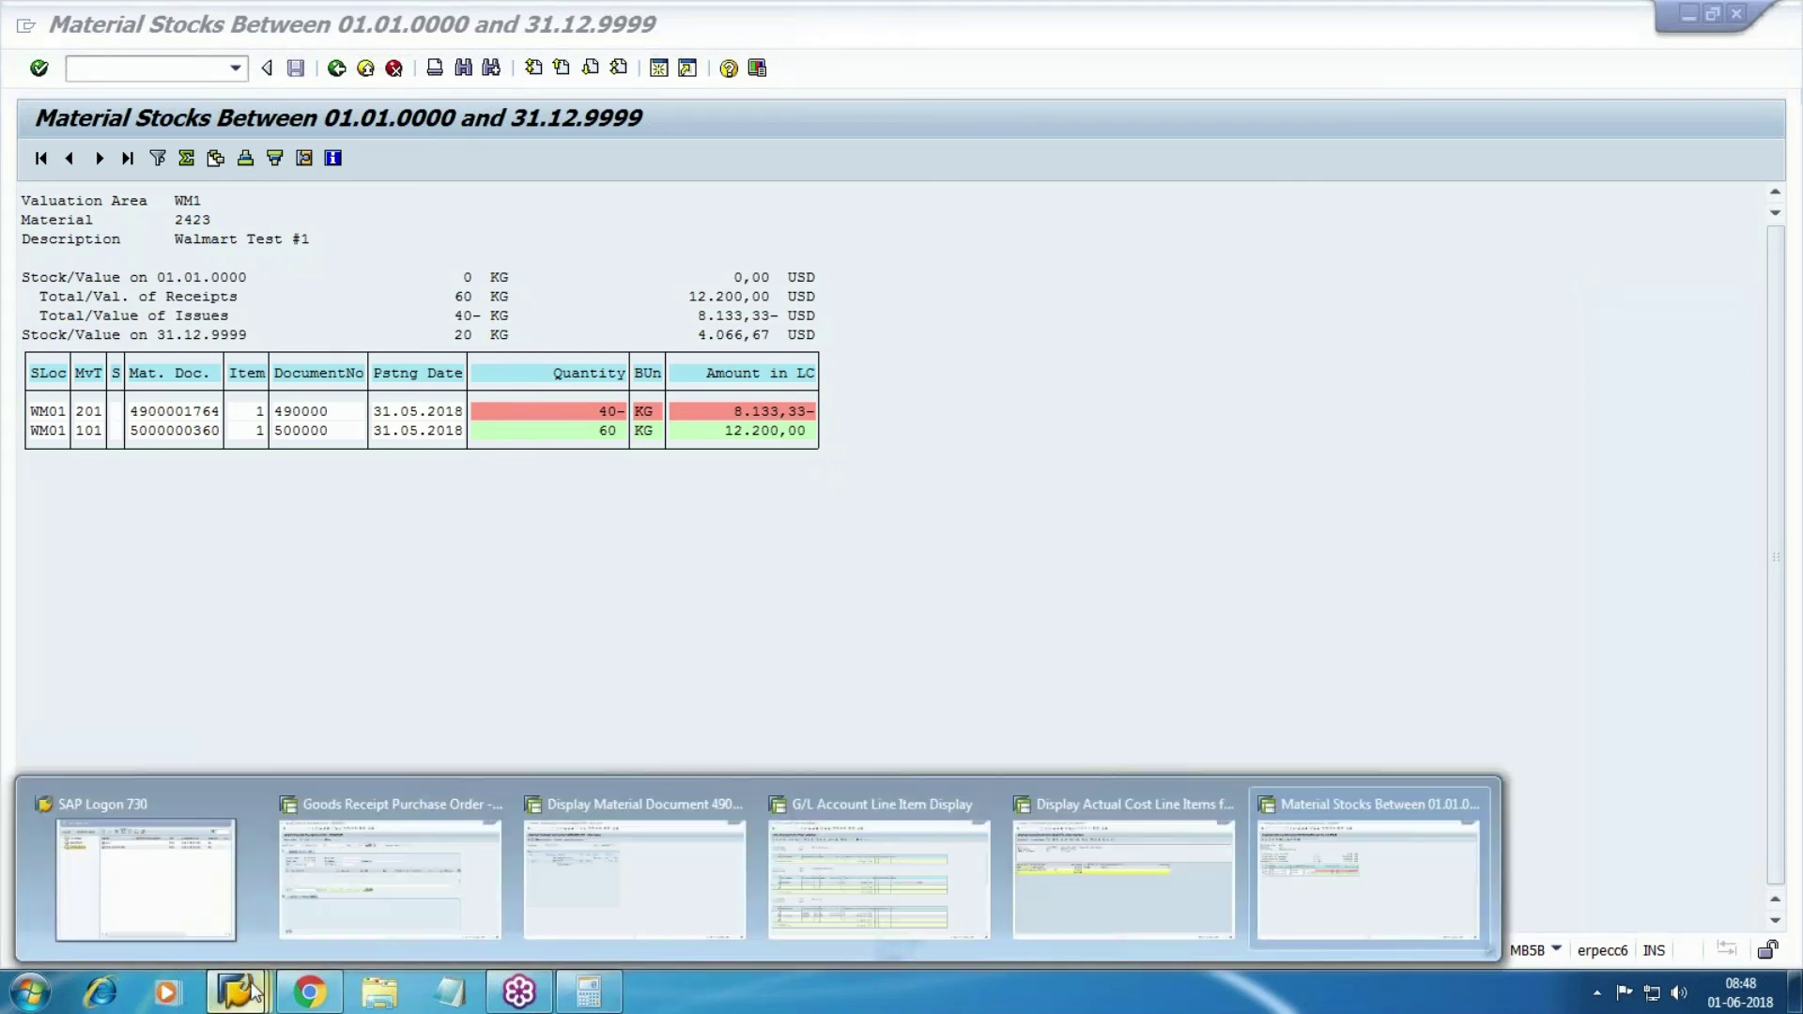
{"action": "left_click", "coordinate": [860, 872]}
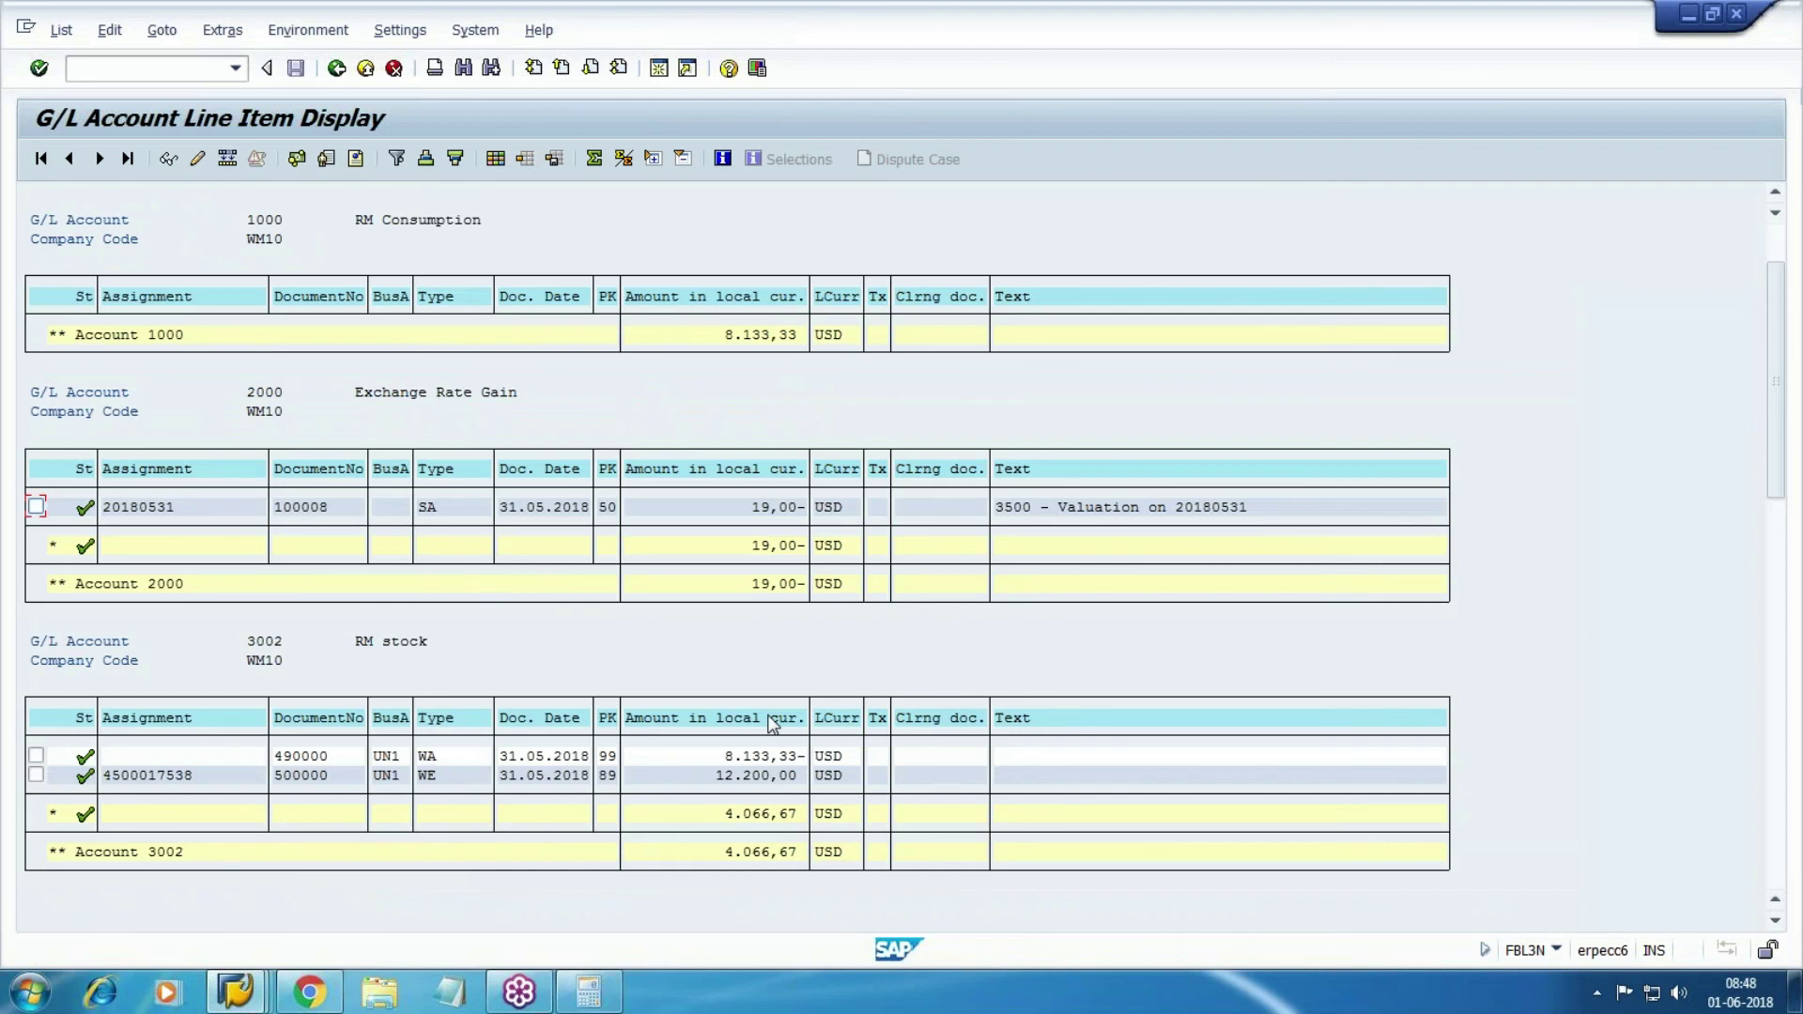
{"action": "left_click", "coordinate": [1778, 505]}
{"action": "left_click_drag", "start_coordinate": [1777, 505], "coordinate": [1778, 375]}
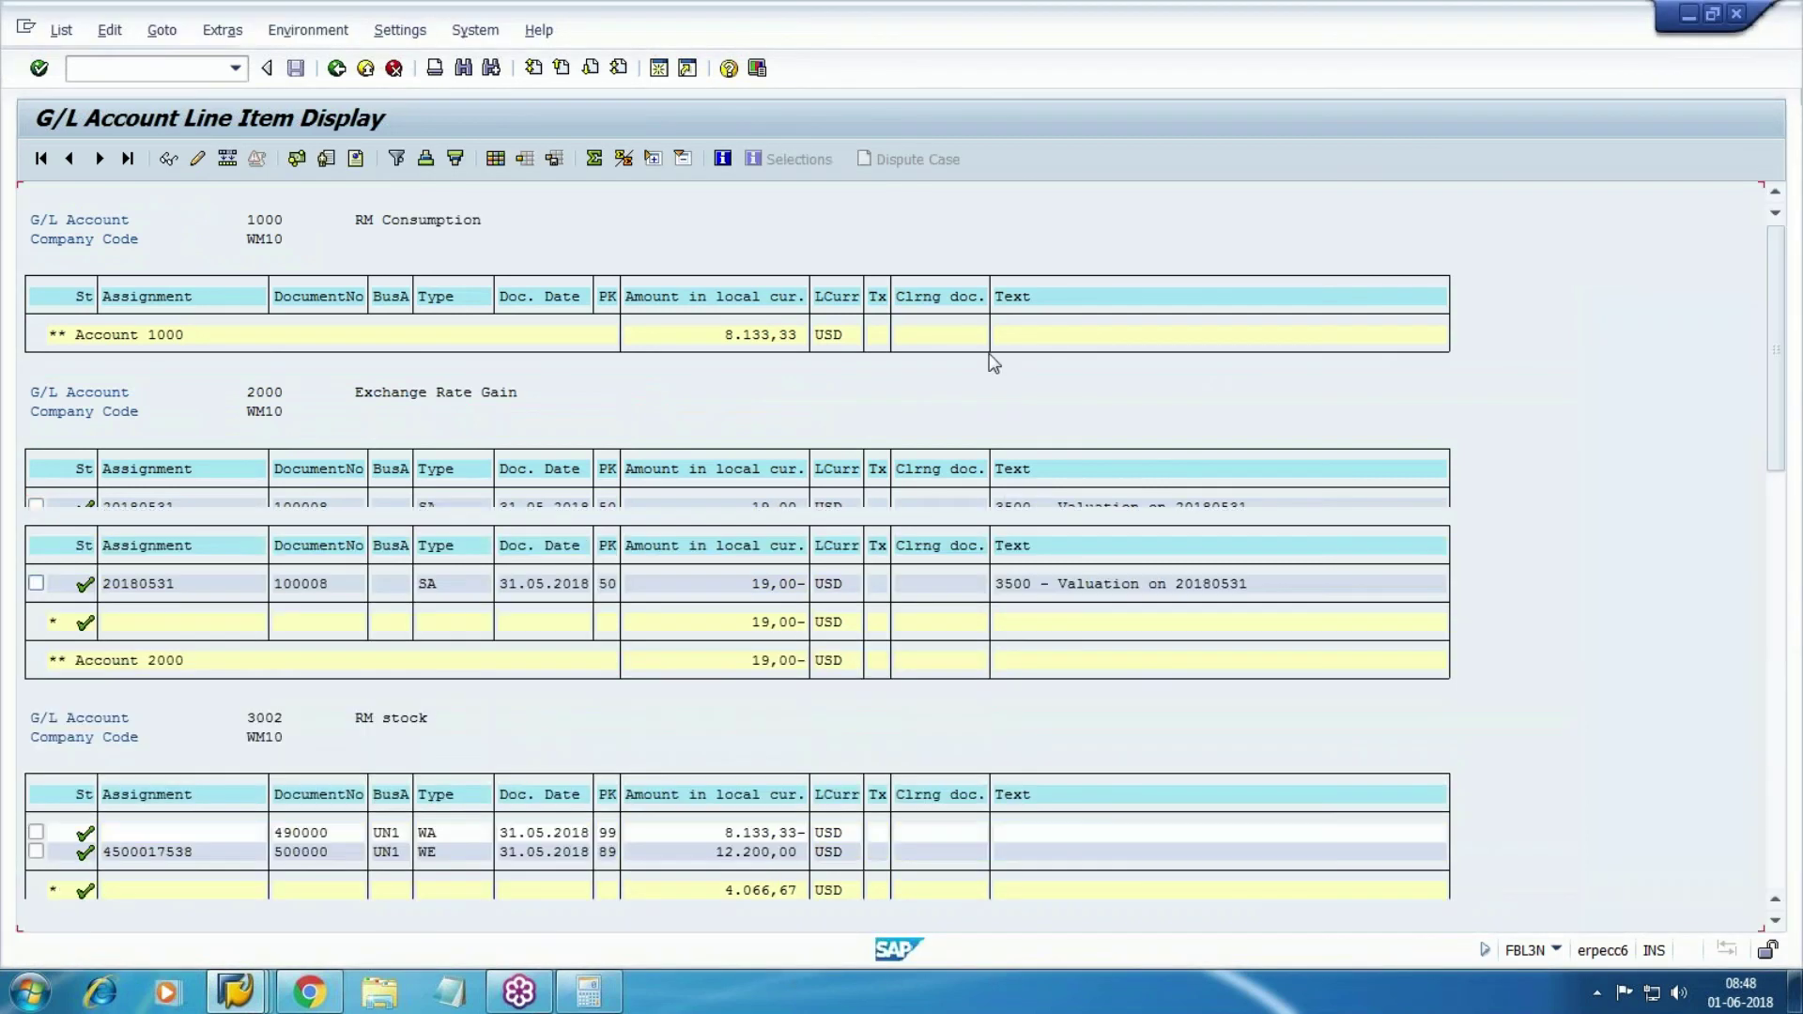
{"action": "left_click_drag", "start_coordinate": [1785, 422], "coordinate": [1727, 692]}
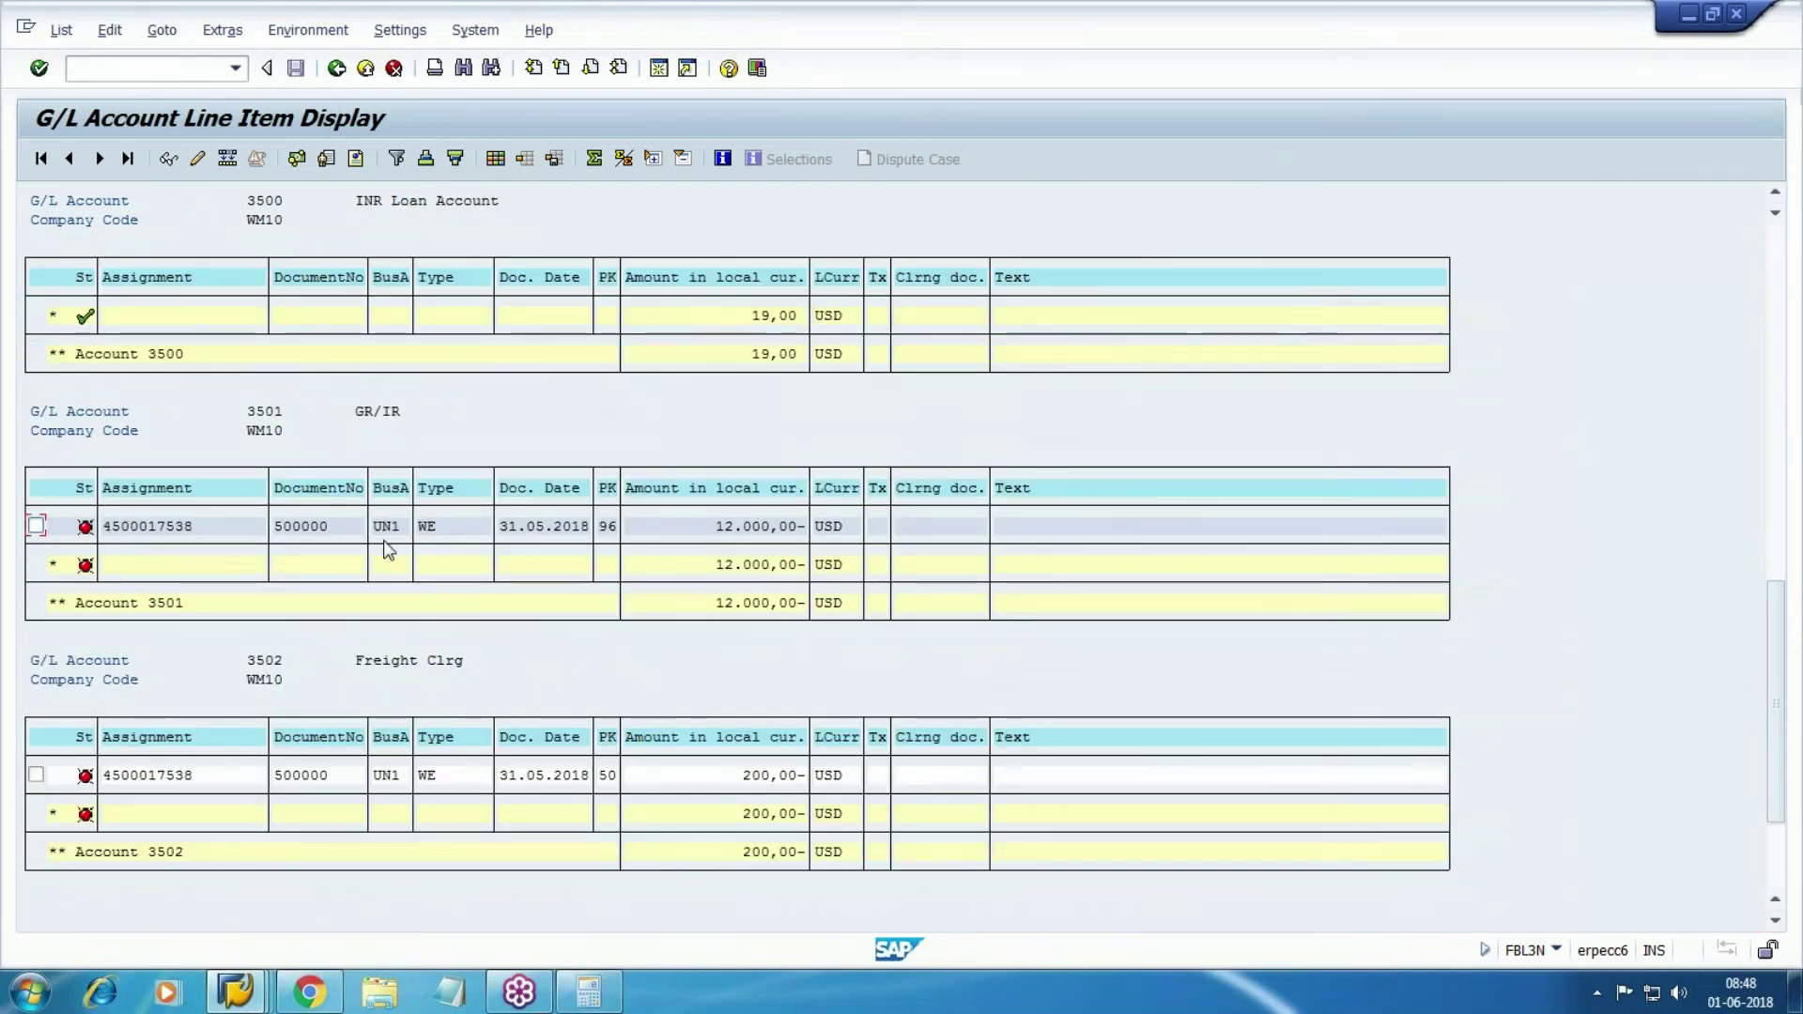